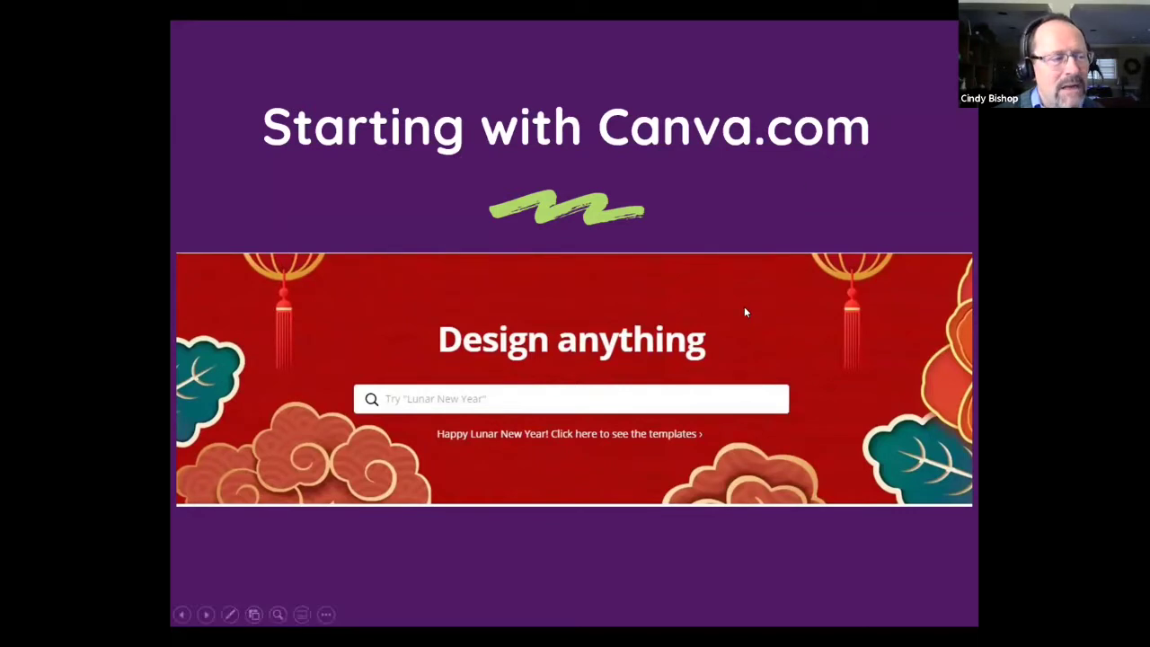
pyautogui.click(206, 613)
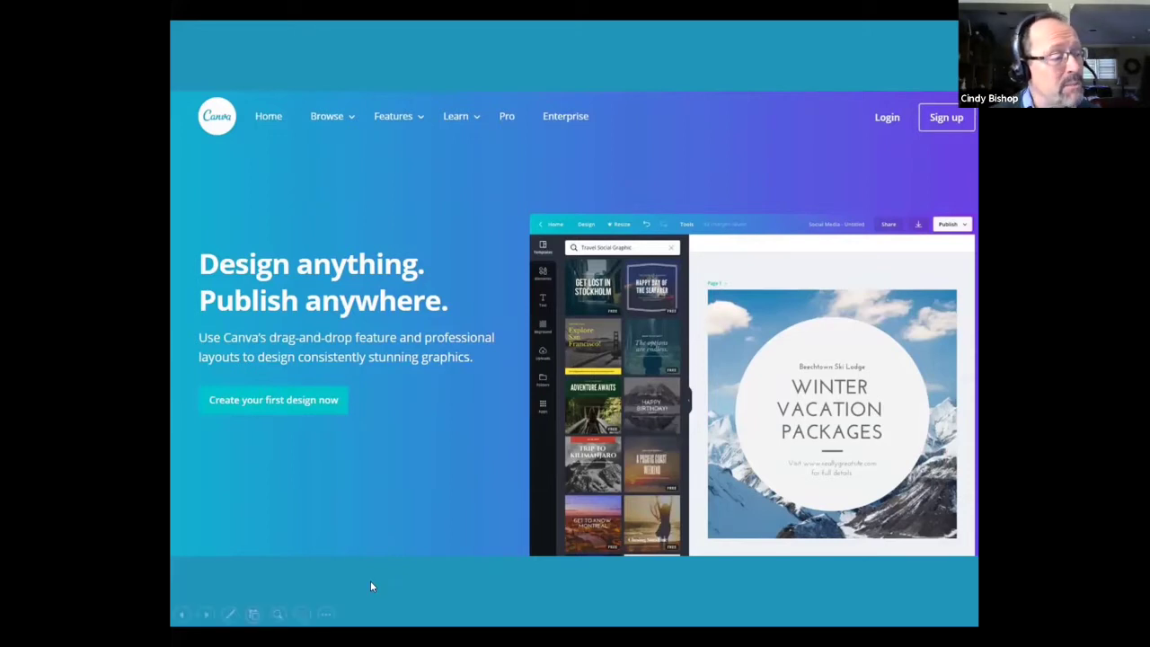
pyautogui.click(205, 616)
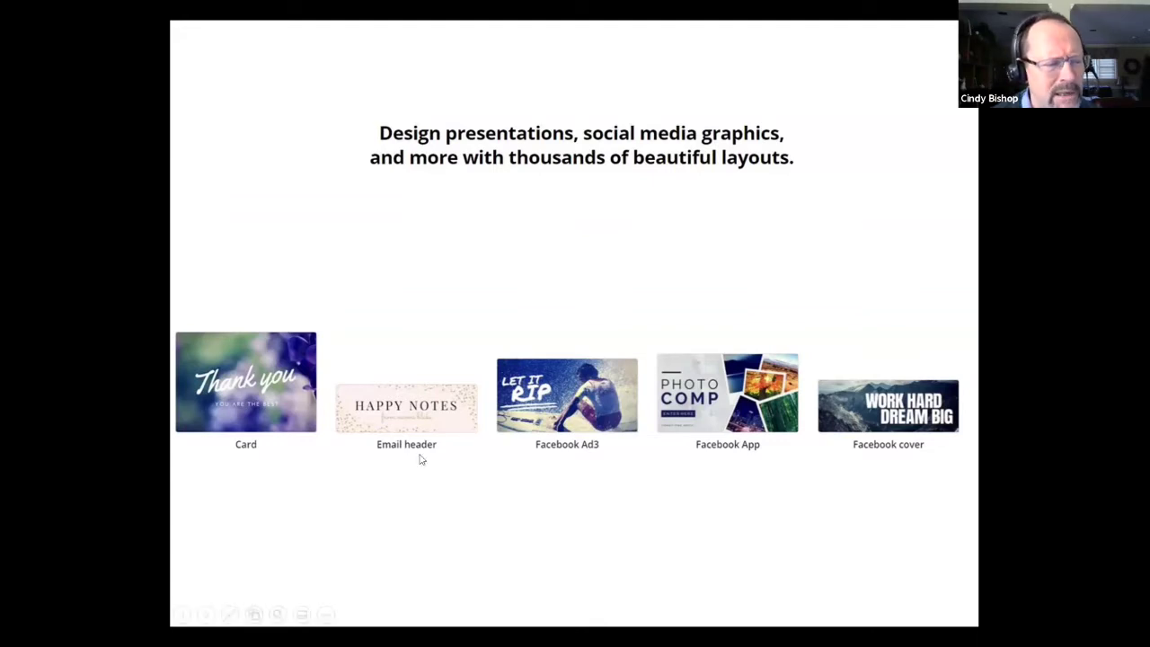
pyautogui.click(205, 616)
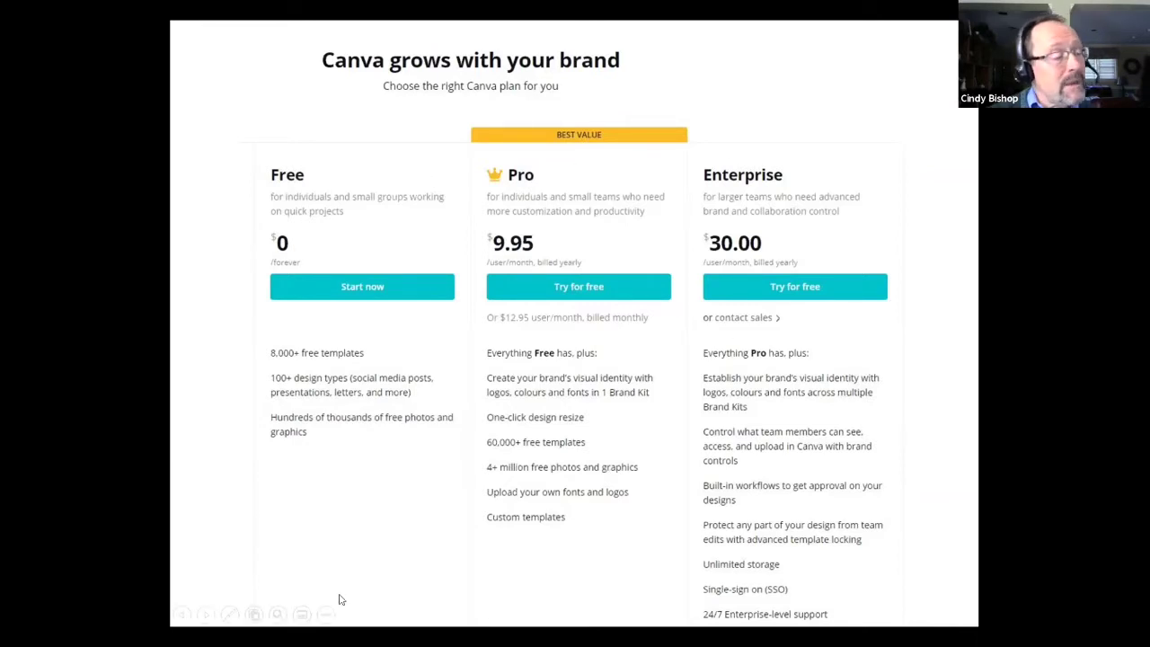
pyautogui.click(205, 615)
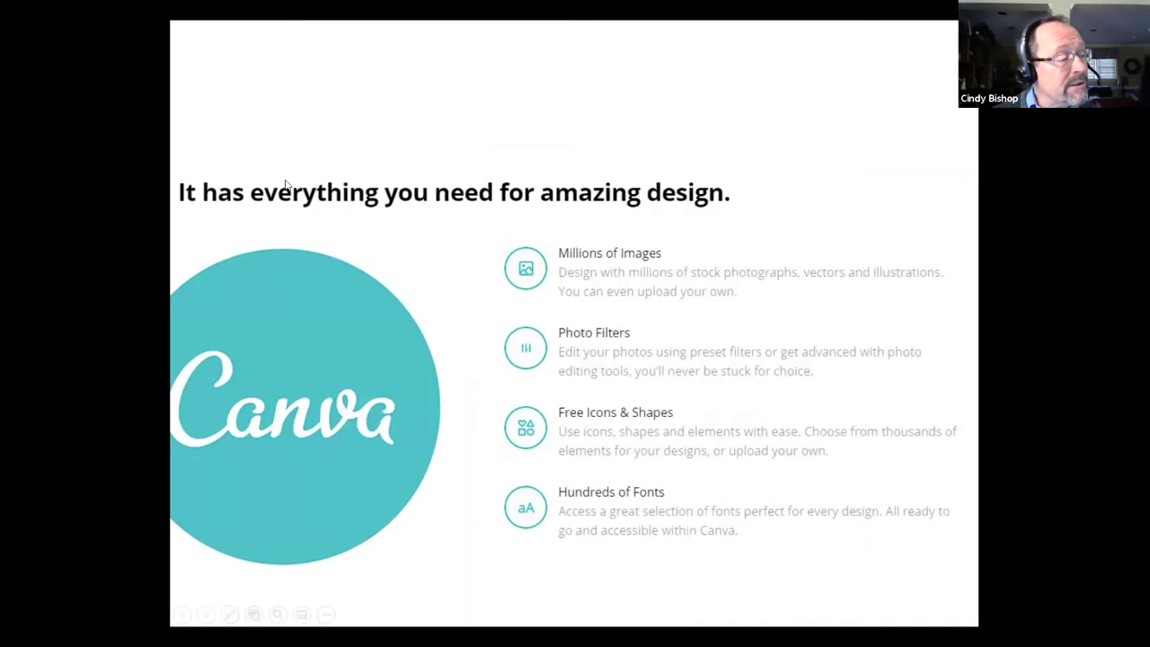
pyautogui.click(884, 314)
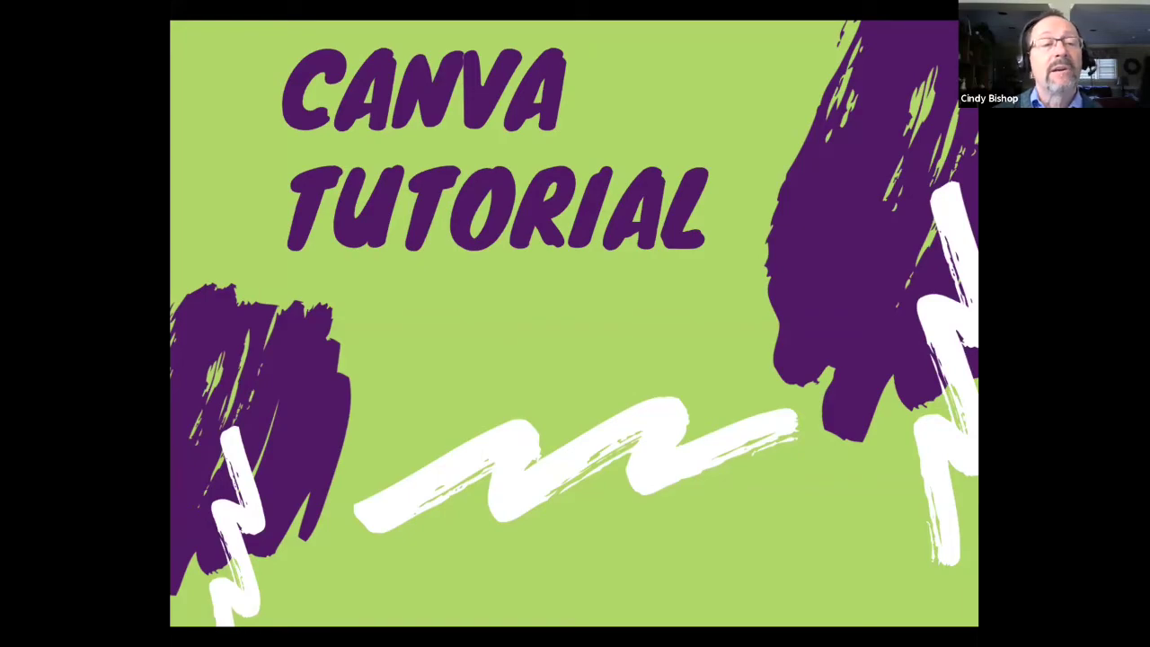
# Switch to the Canva home page in the browser and examine its template categories, from Flyers and Instagram Posts through Book Covers and Certificates.
pyautogui.hotkey('alt', 'Tab')
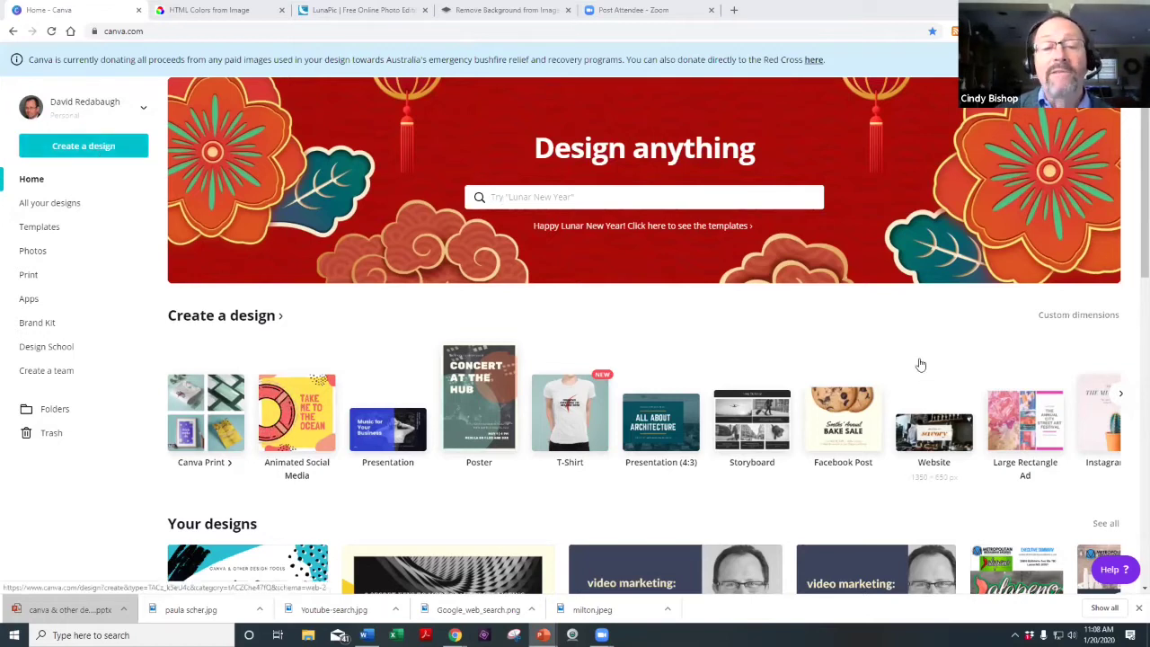
pyautogui.scroll(-3, 921, 364)
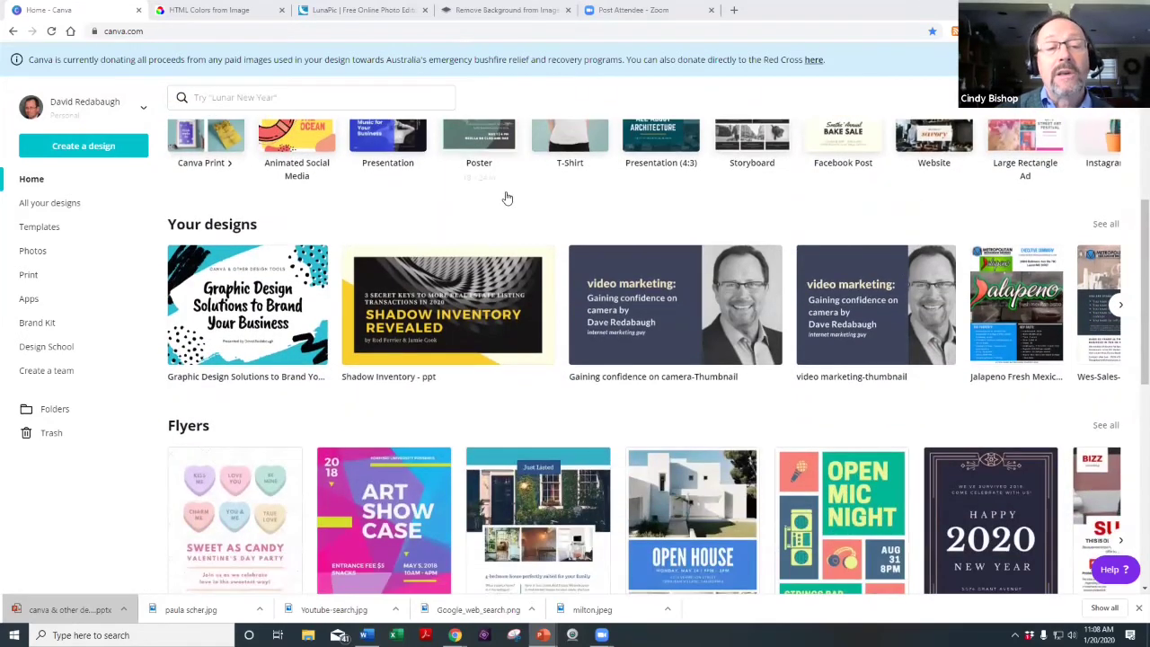
pyautogui.scroll(-1, 506, 199)
pyautogui.scroll(-4, 505, 199)
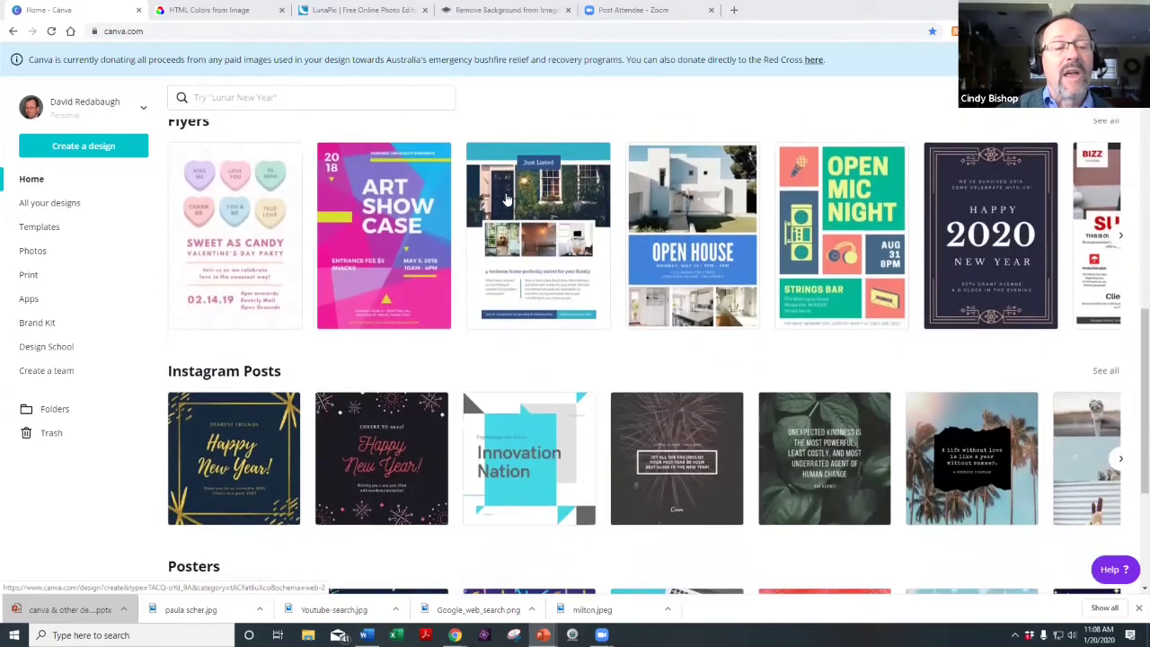
pyautogui.scroll(-6, 506, 200)
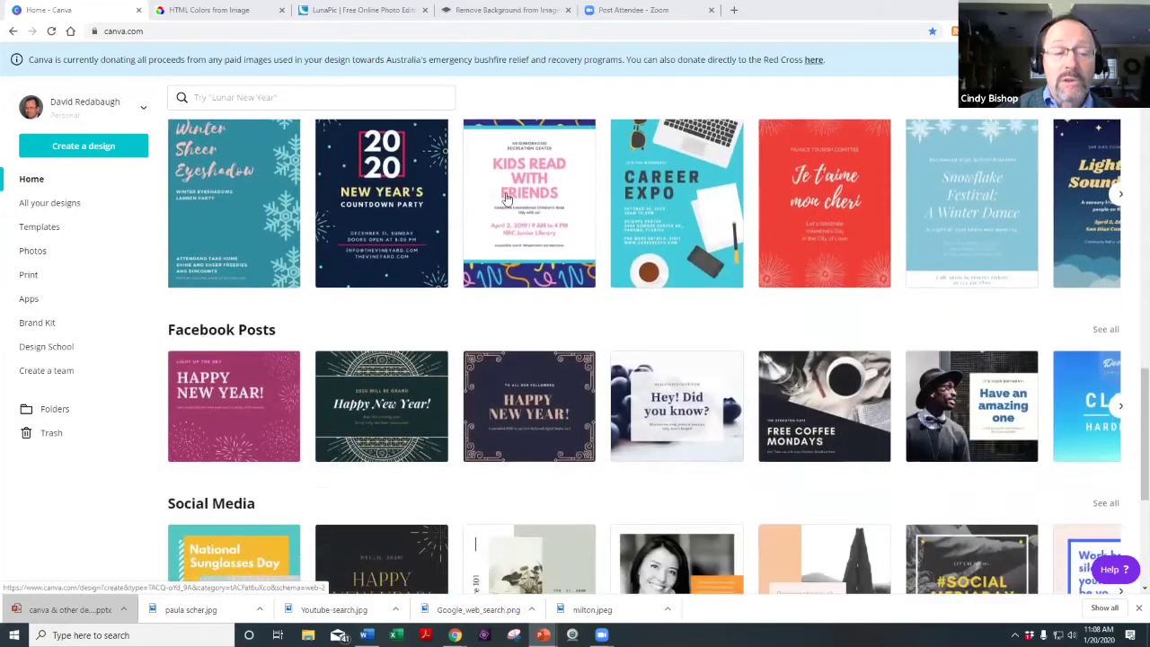
pyautogui.scroll(-1, 506, 199)
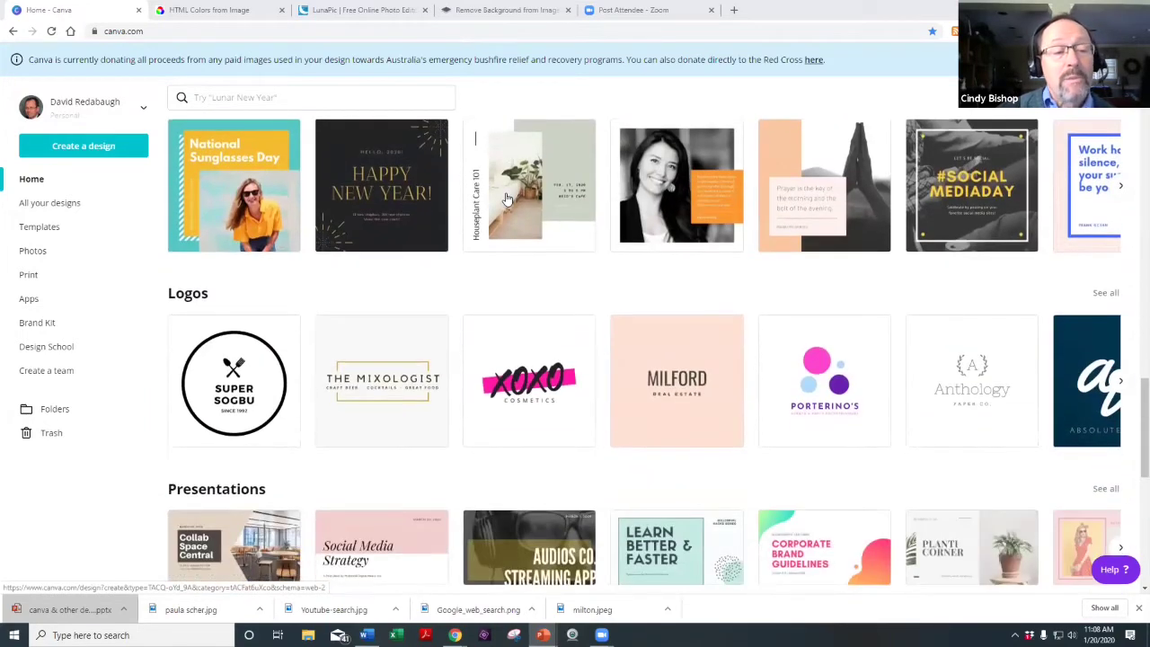
pyautogui.scroll(-1, 486, 238)
pyautogui.scroll(-2, 486, 238)
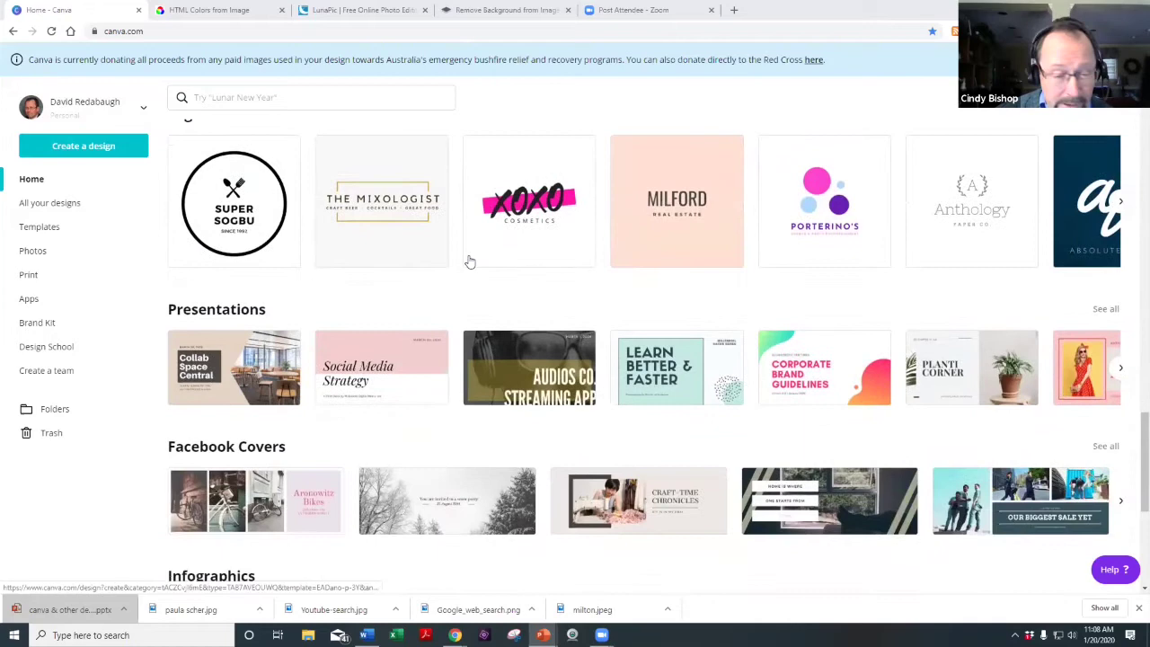
pyautogui.scroll(-4, 458, 277)
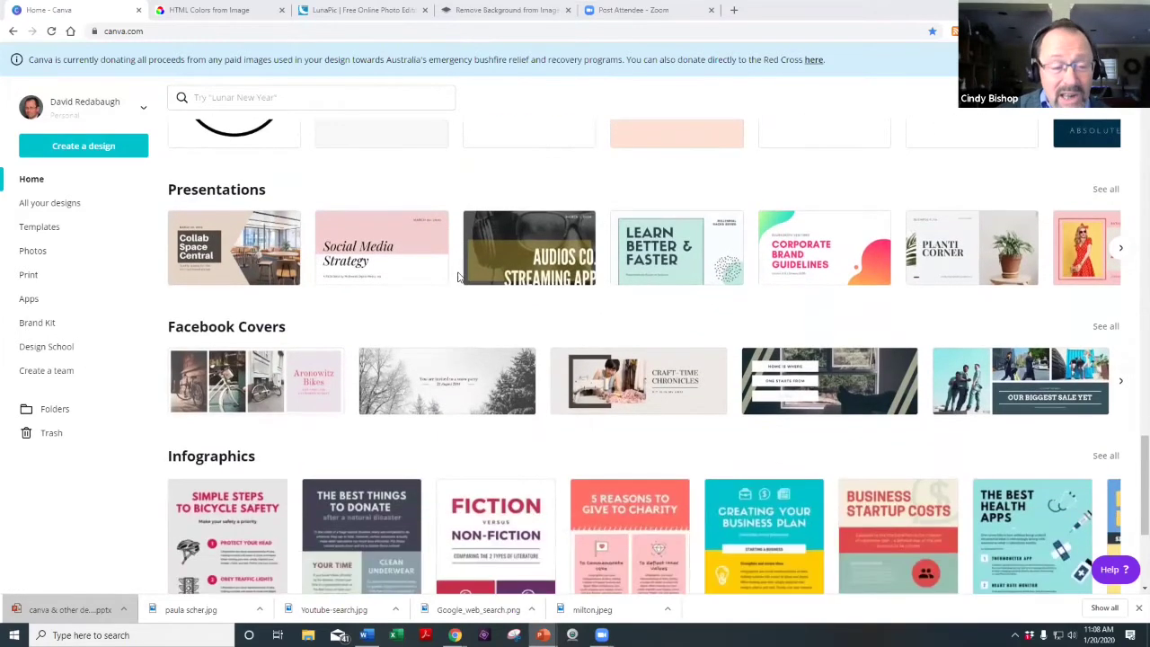
pyautogui.scroll(-1, 458, 277)
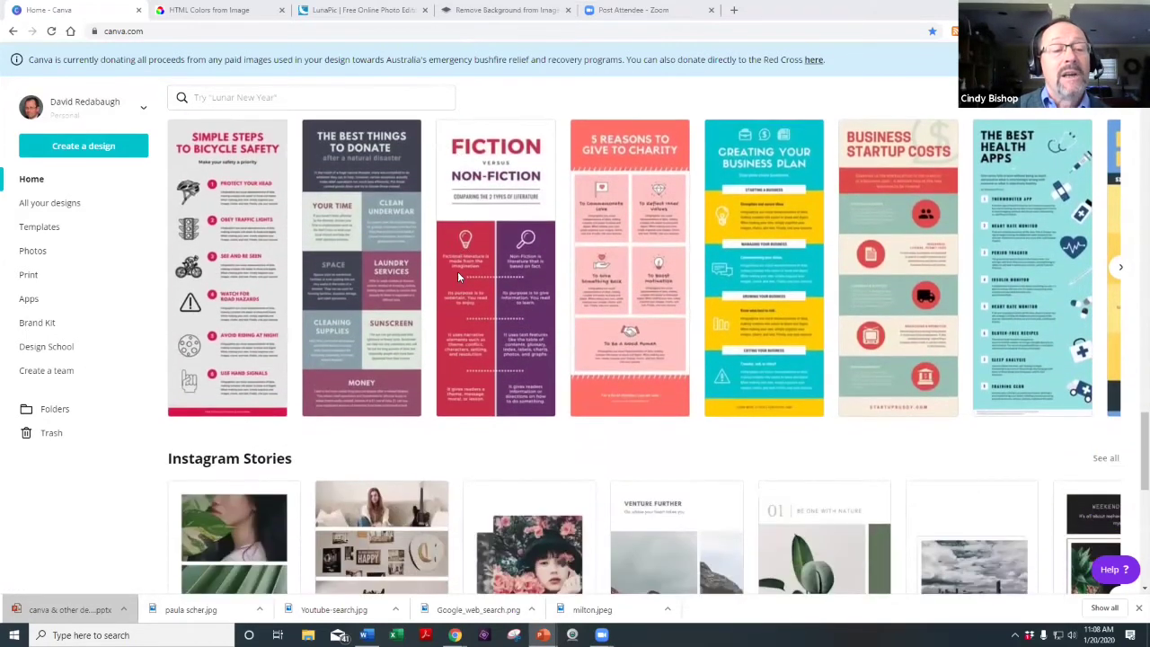
pyautogui.scroll(-3, 457, 276)
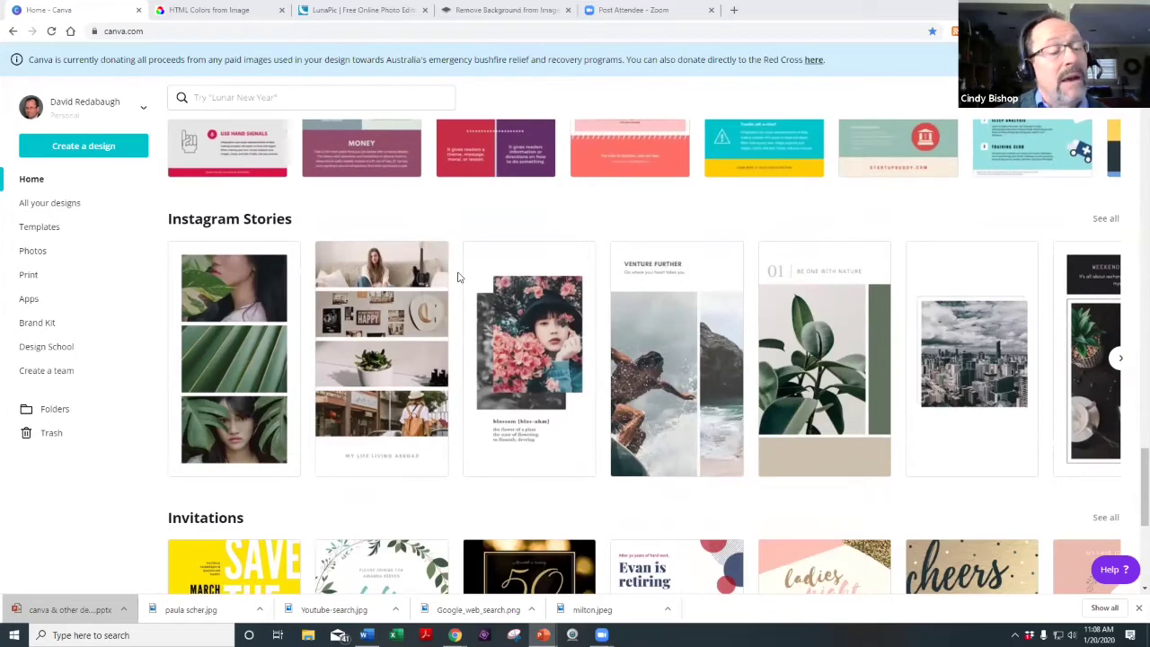
pyautogui.scroll(-3, 457, 276)
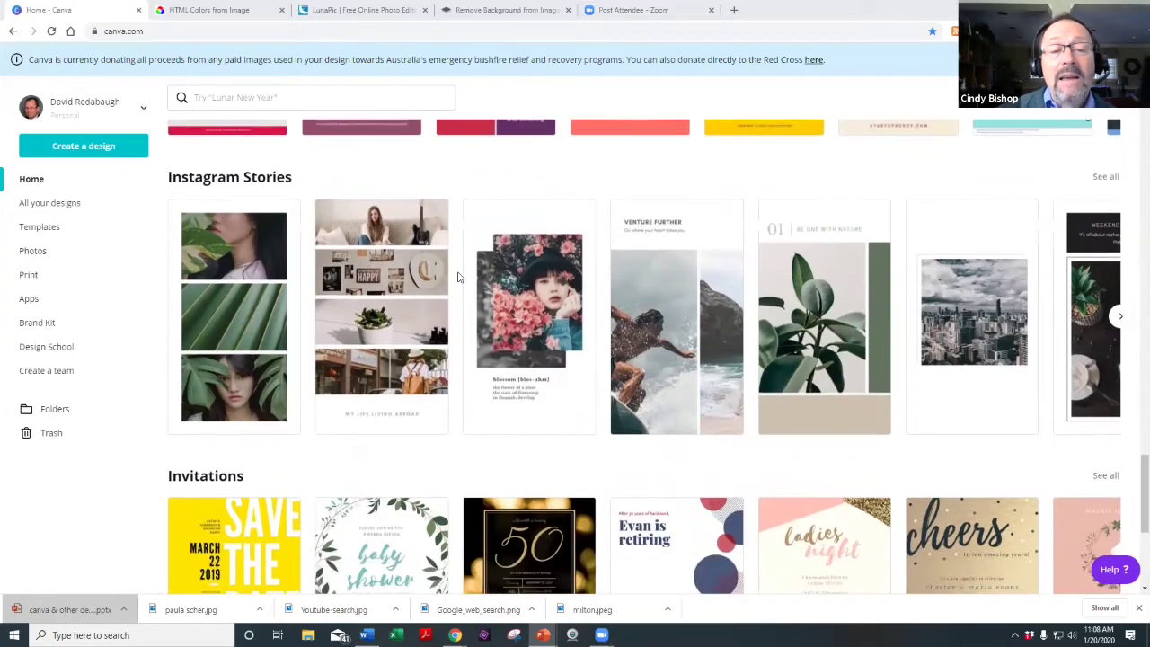
pyautogui.scroll(-2, 458, 277)
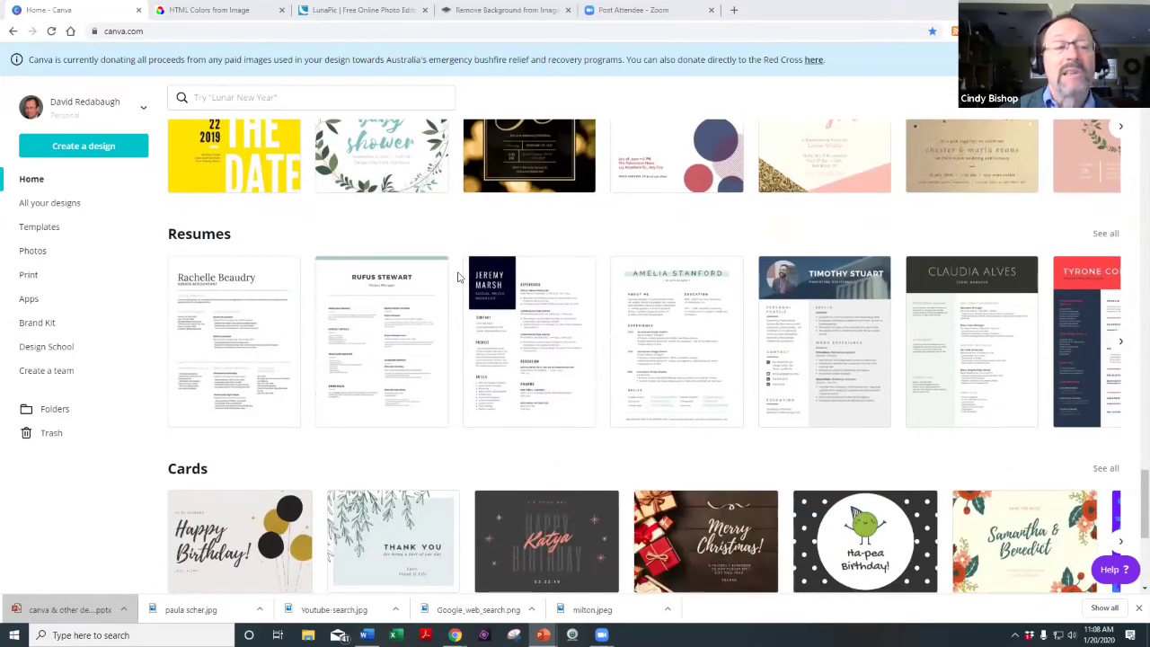
pyautogui.scroll(-3, 457, 276)
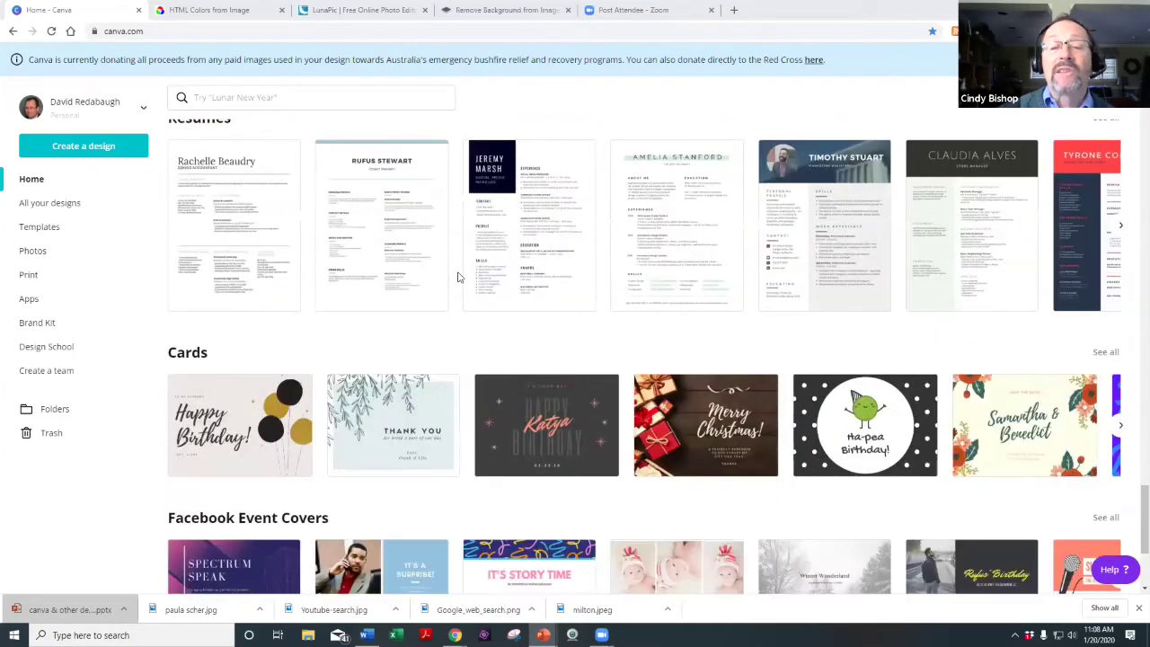
pyautogui.scroll(-4, 457, 276)
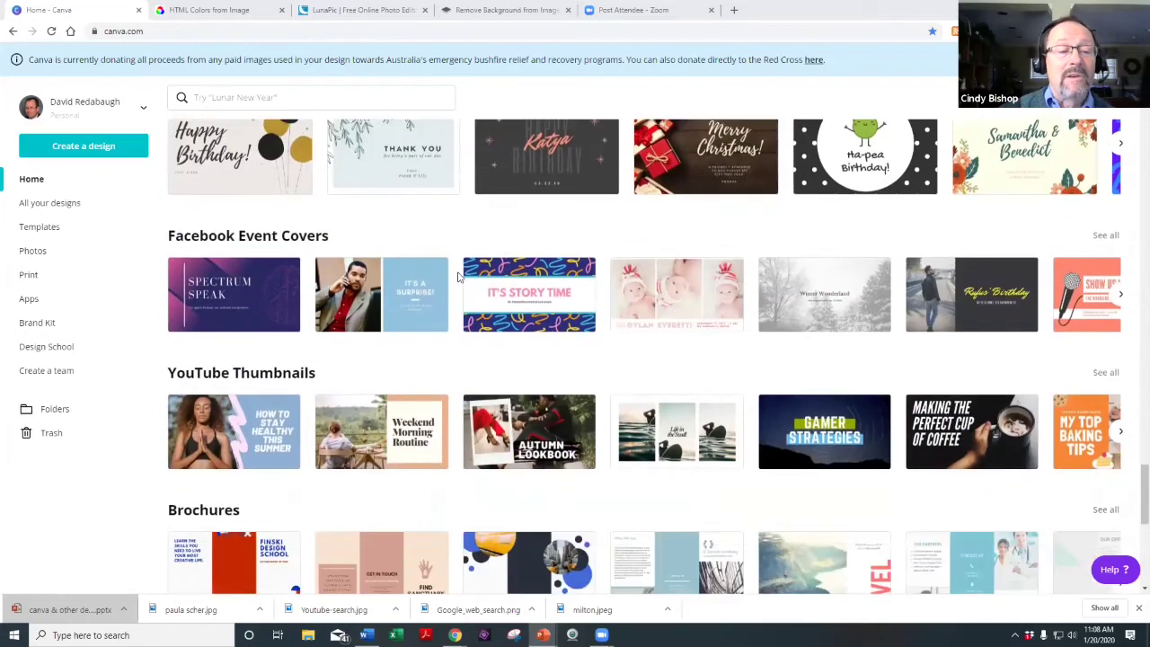
pyautogui.scroll(-5, 457, 277)
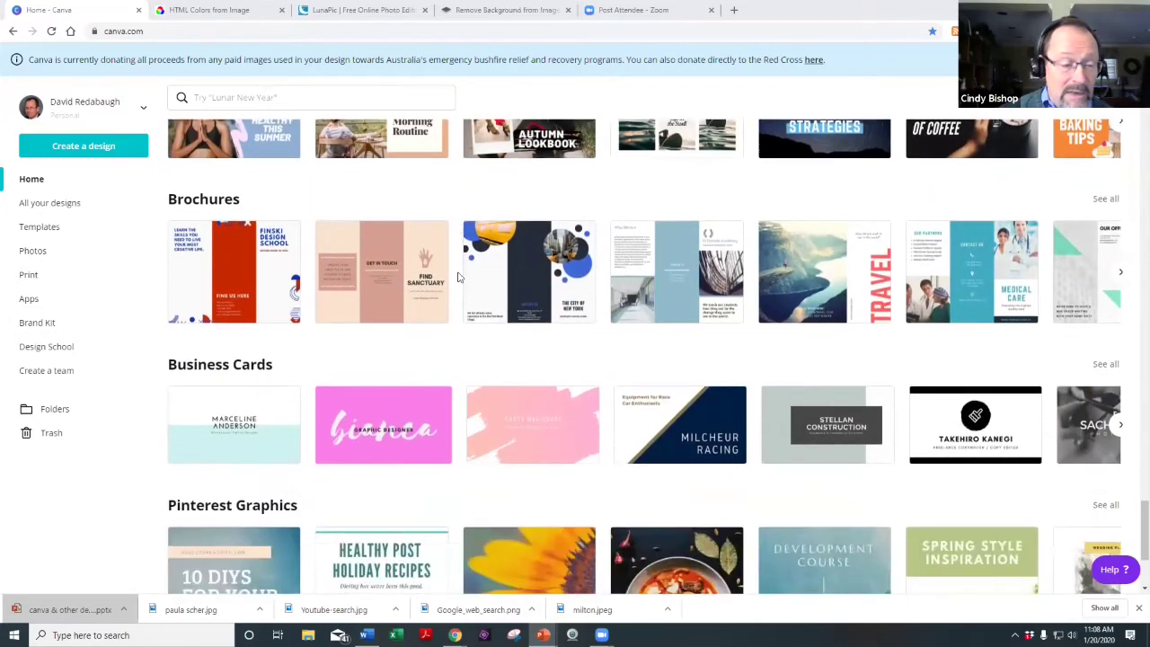
pyautogui.scroll(-4, 457, 276)
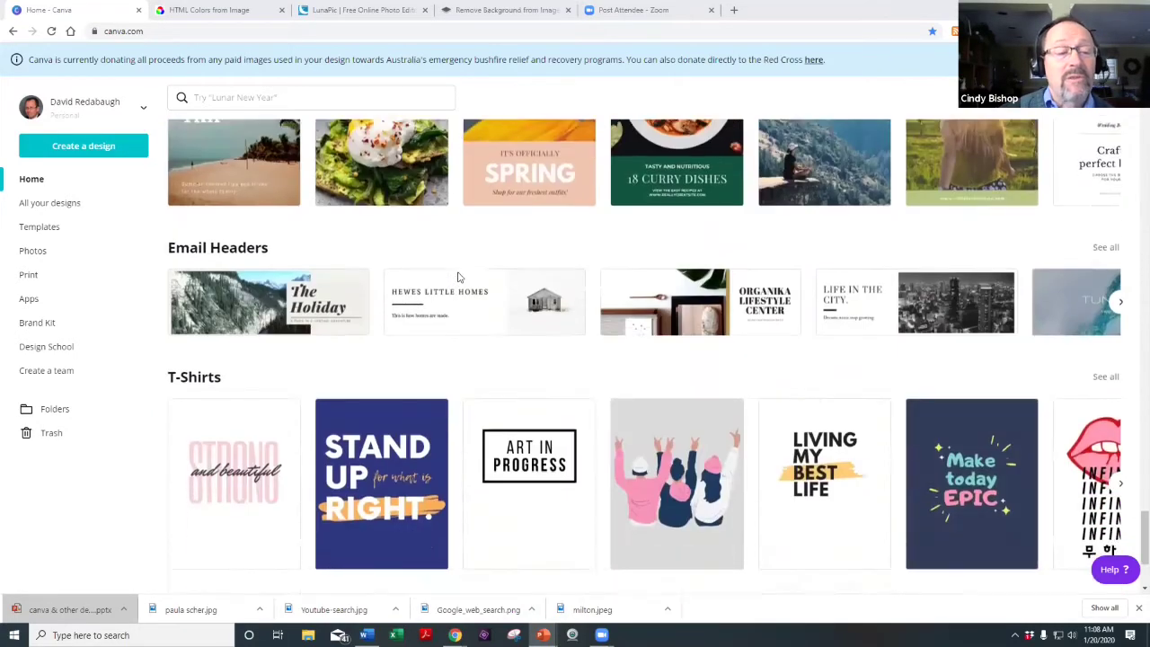
pyautogui.scroll(-2, 457, 277)
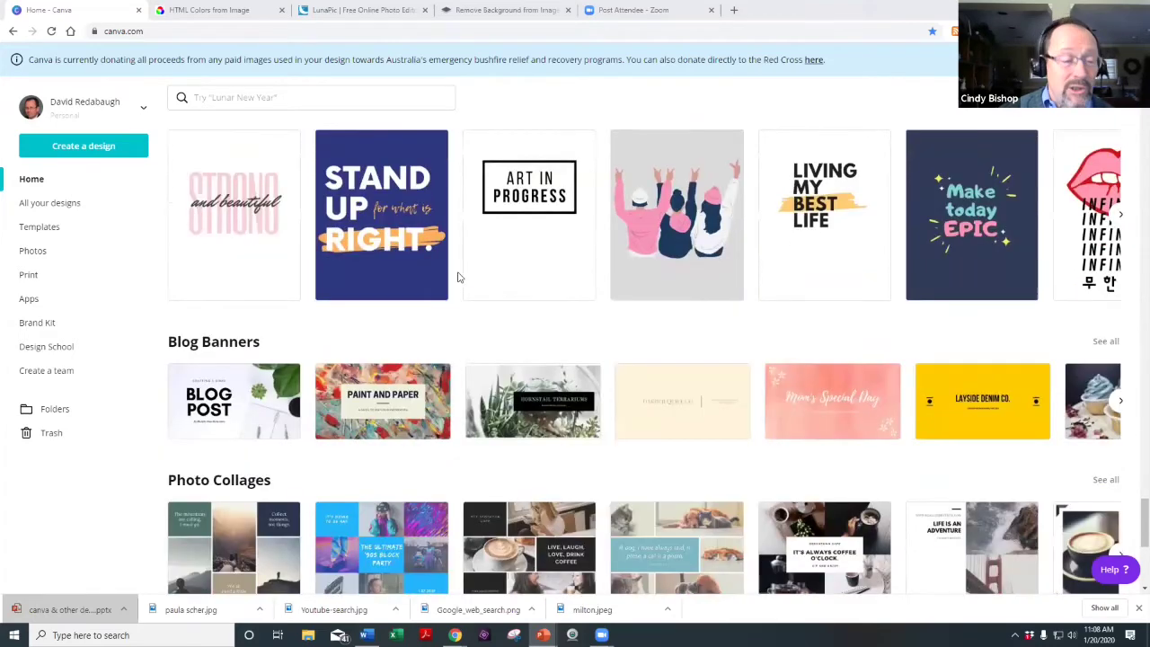
pyautogui.scroll(-2, 457, 276)
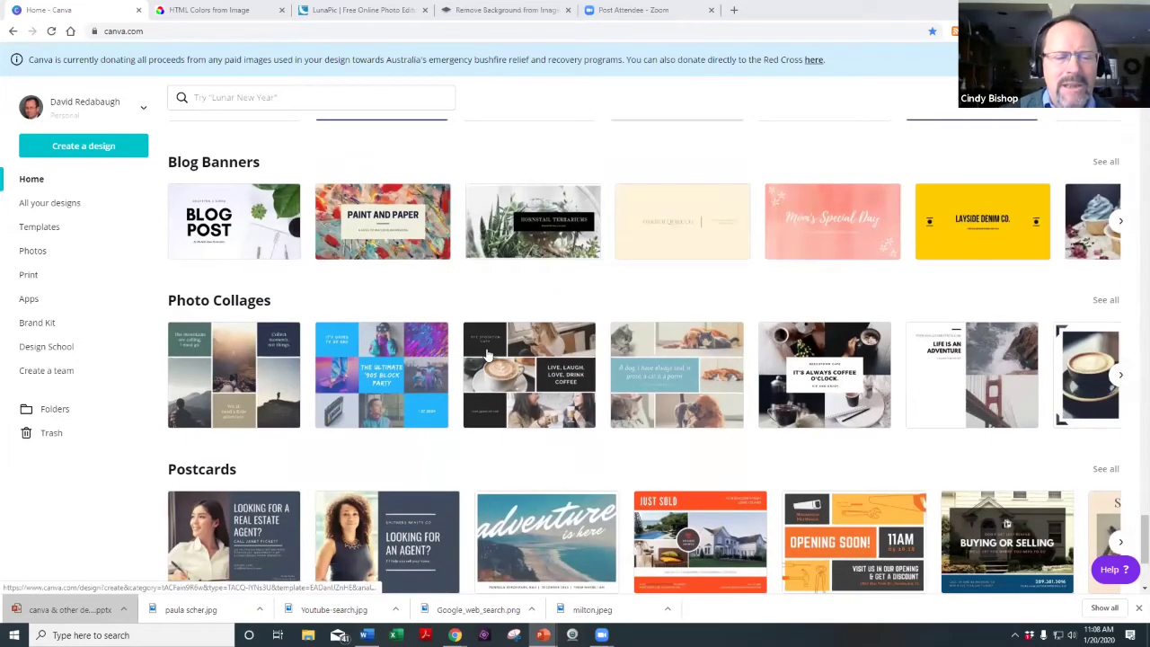
pyautogui.scroll(-5, 486, 354)
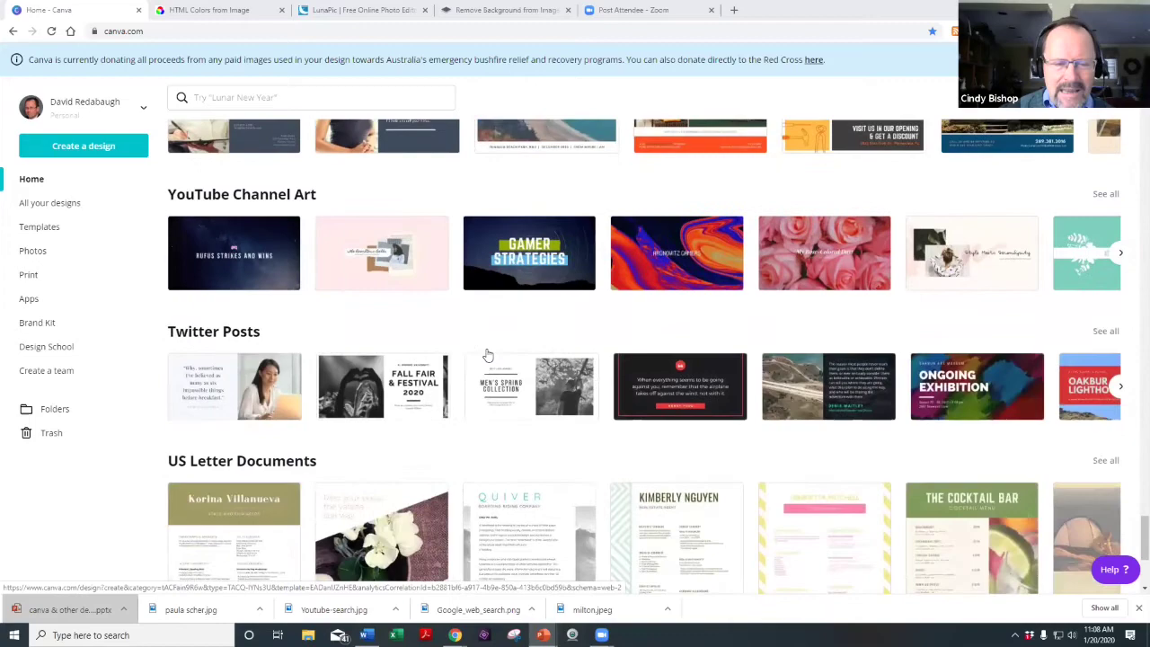
pyautogui.scroll(-1, 485, 355)
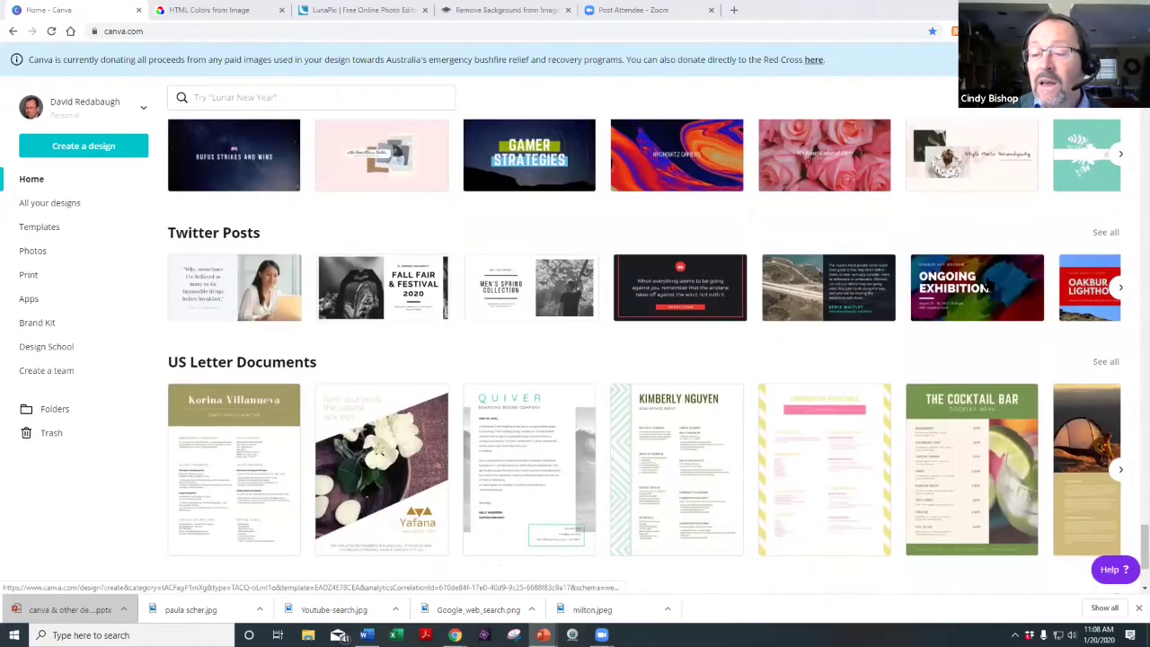
pyautogui.scroll(-8, 988, 285)
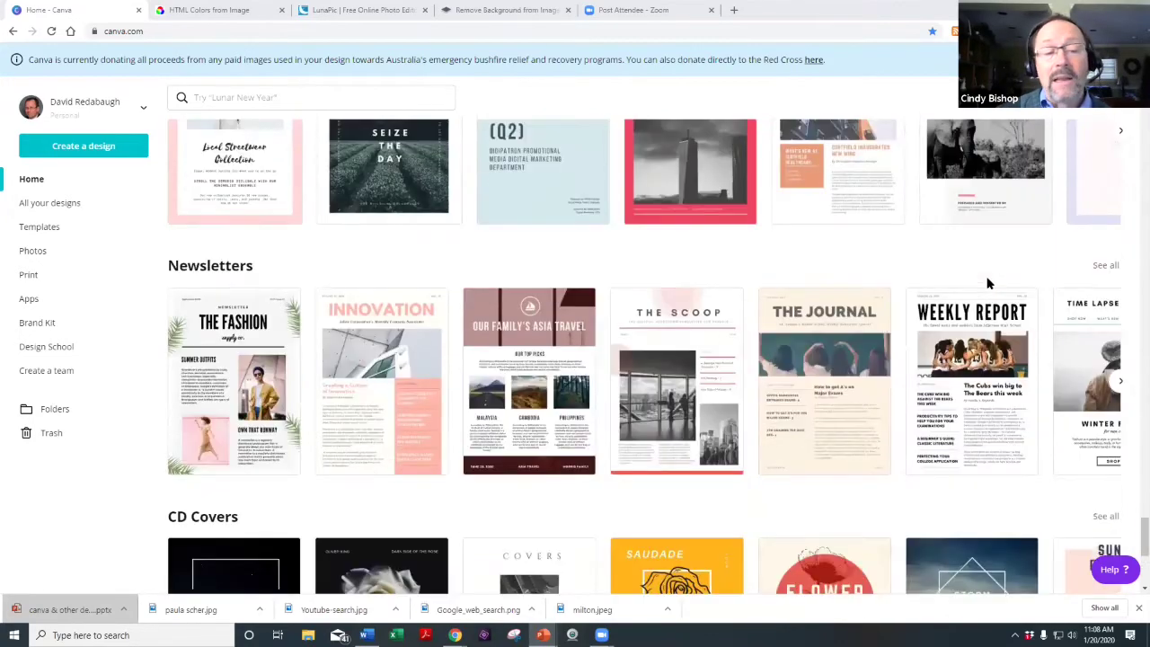
pyautogui.scroll(-5, 987, 286)
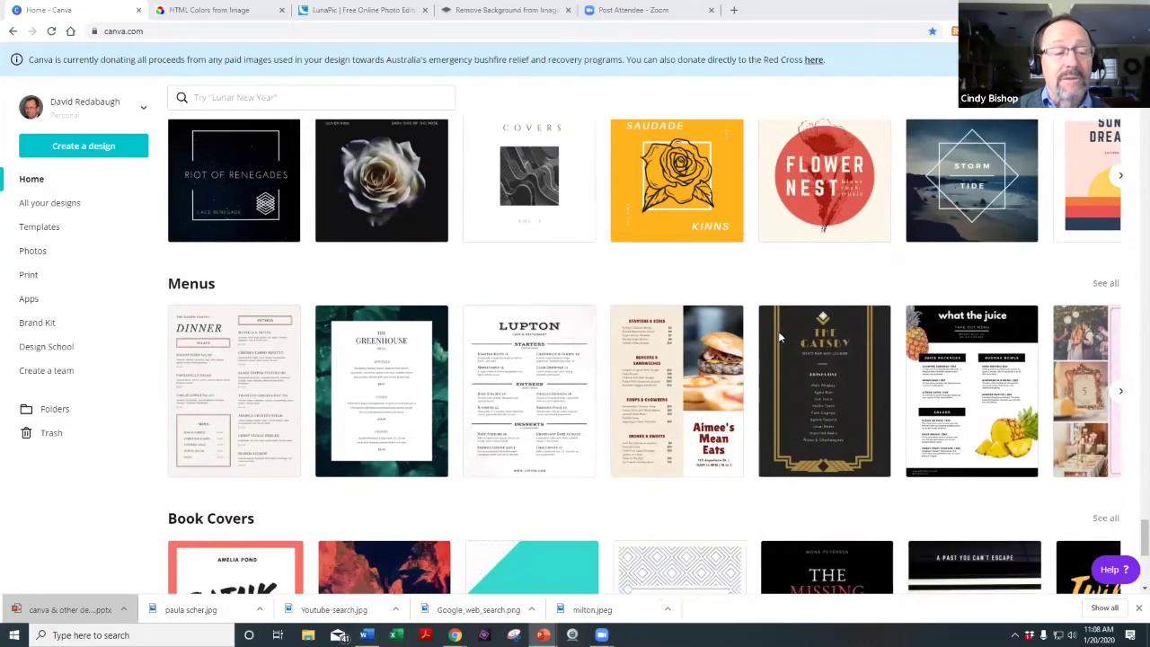
pyautogui.scroll(-4, 779, 336)
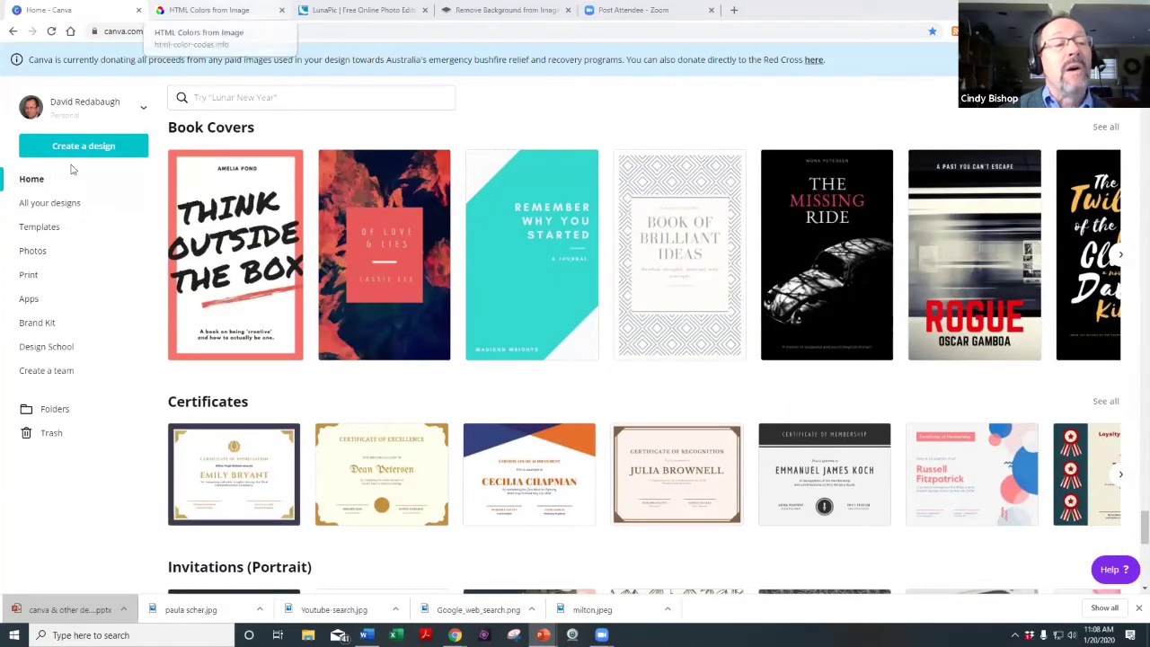
# Open the collection of all your designs and look through the previously made flyers, banners, thumbnails and presentations.
pyautogui.click(38, 202)
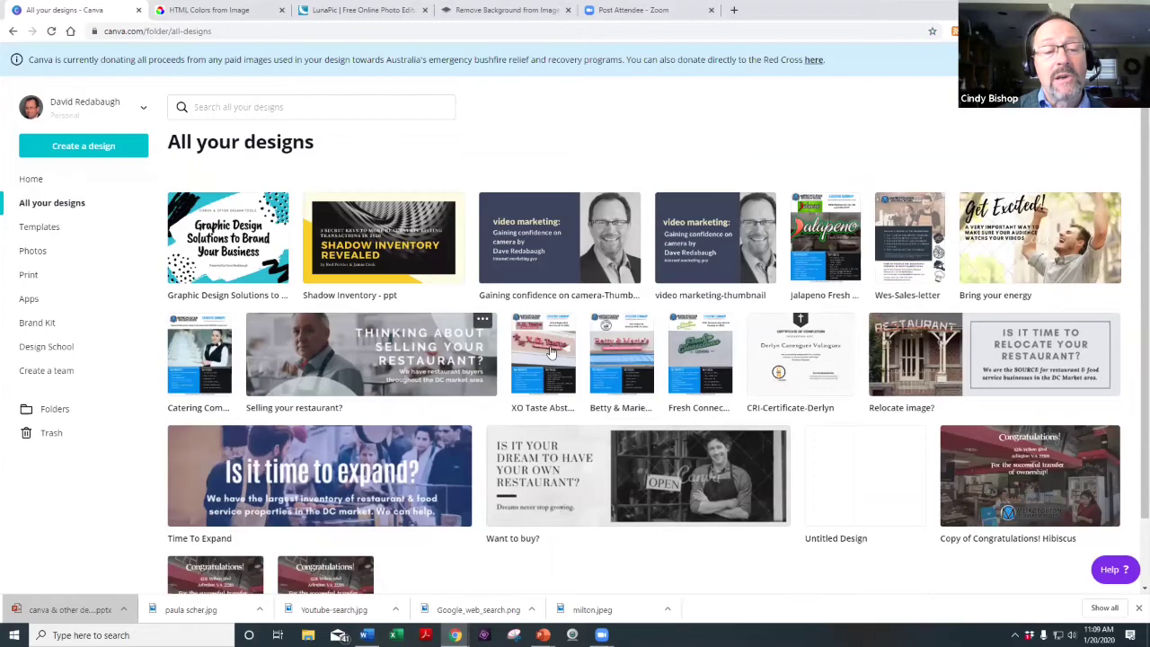
pyautogui.scroll(-4, 518, 352)
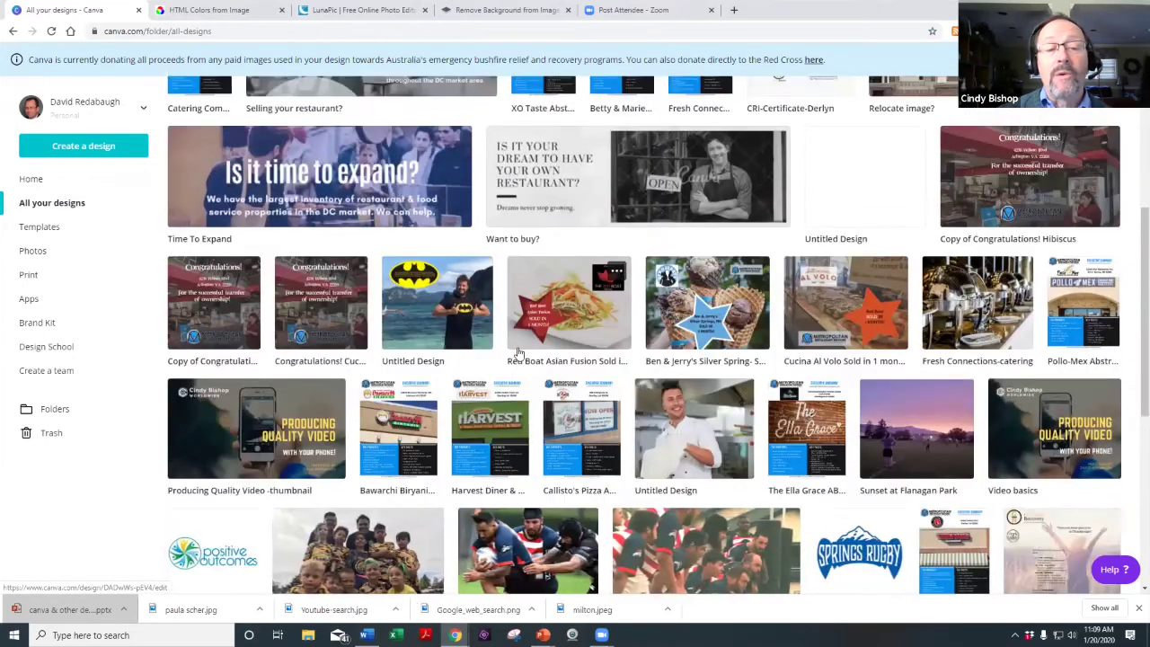
pyautogui.scroll(-2, 517, 352)
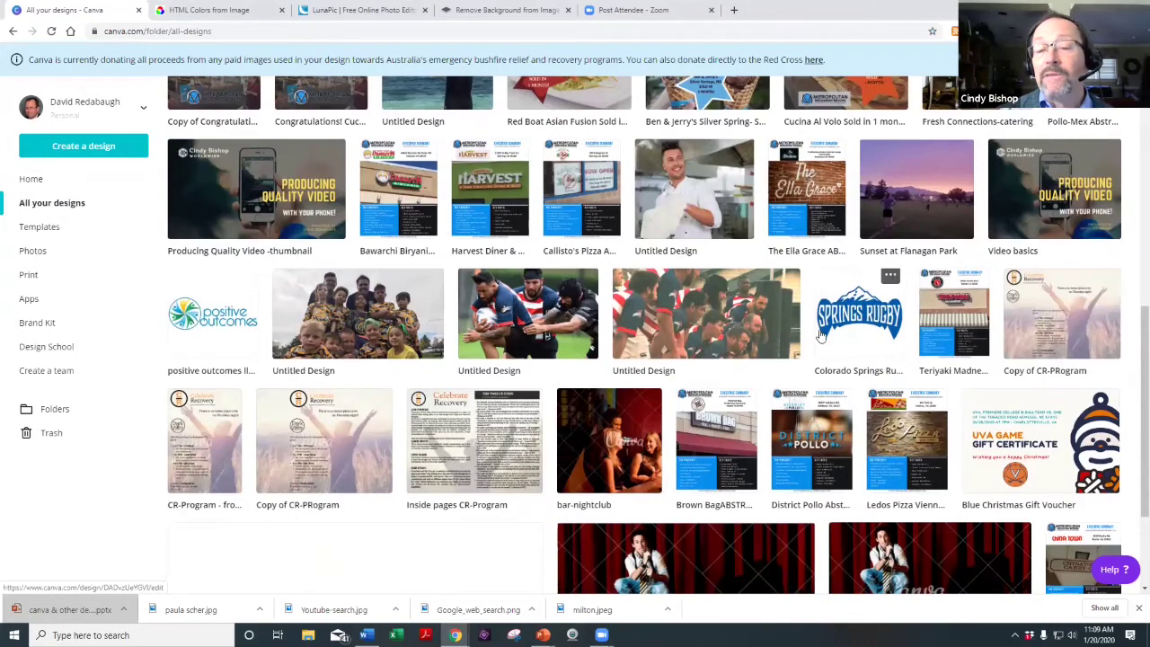
pyautogui.scroll(-3, 754, 325)
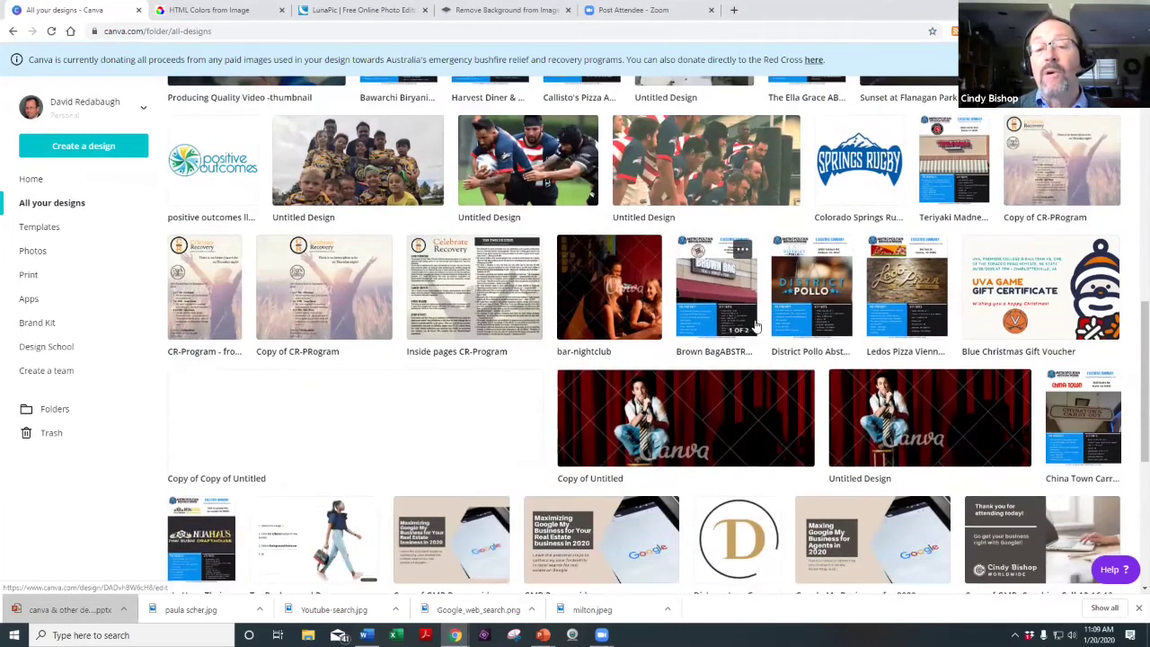
pyautogui.scroll(-3, 755, 325)
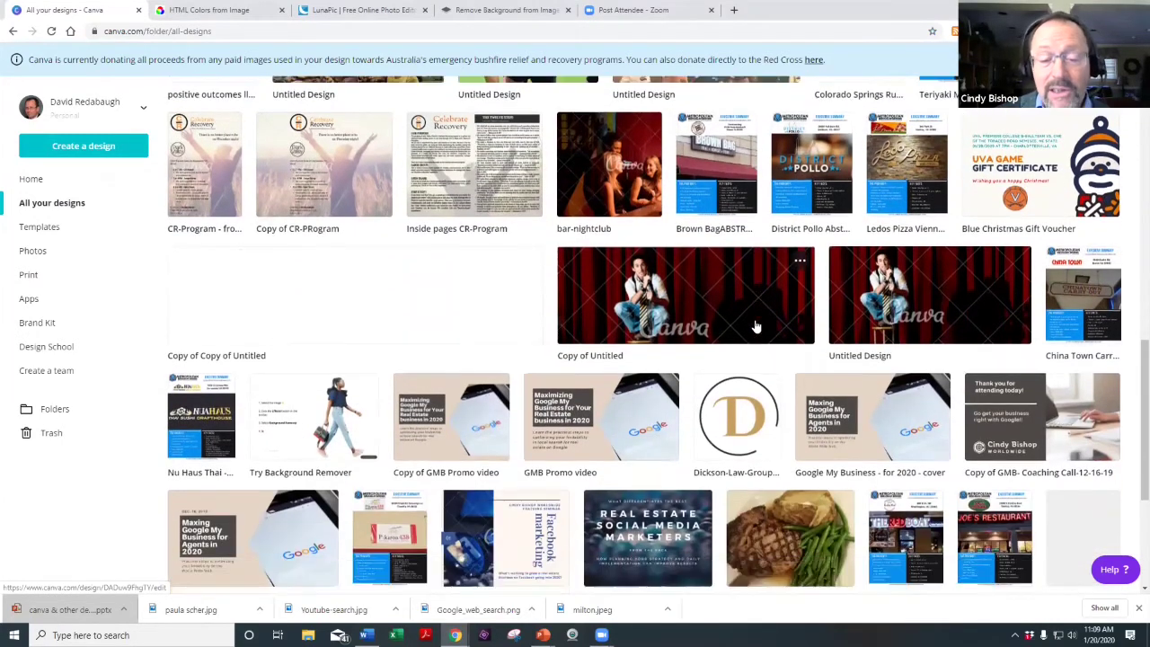
pyautogui.scroll(-1, 755, 325)
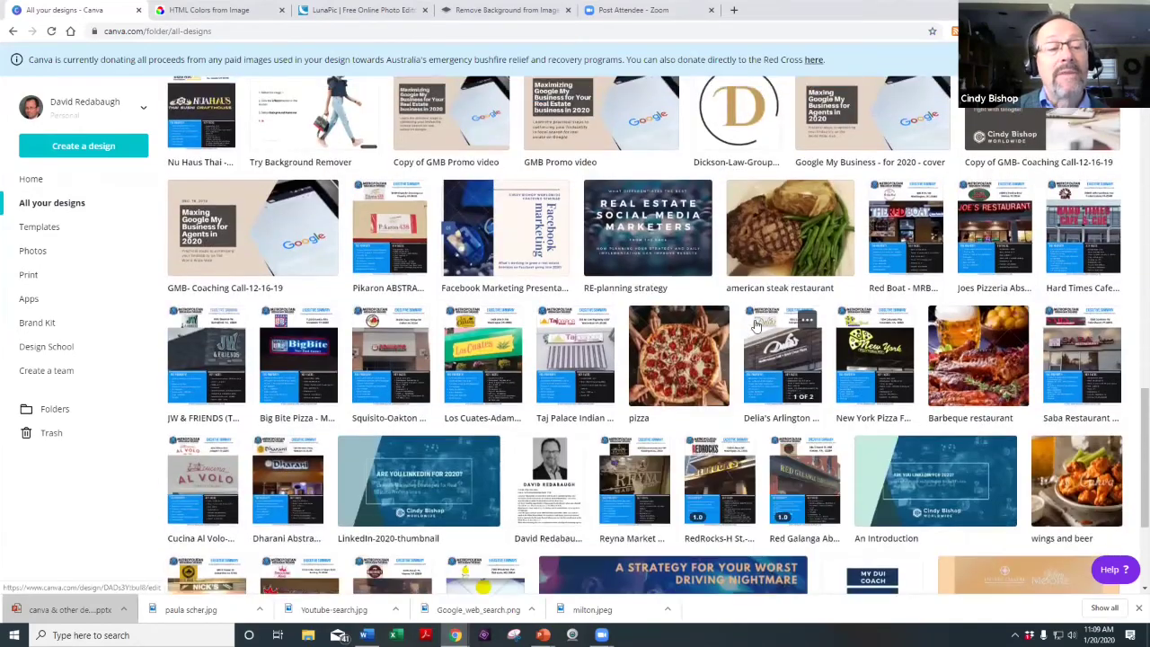
pyautogui.scroll(4, 755, 325)
pyautogui.scroll(5, 755, 325)
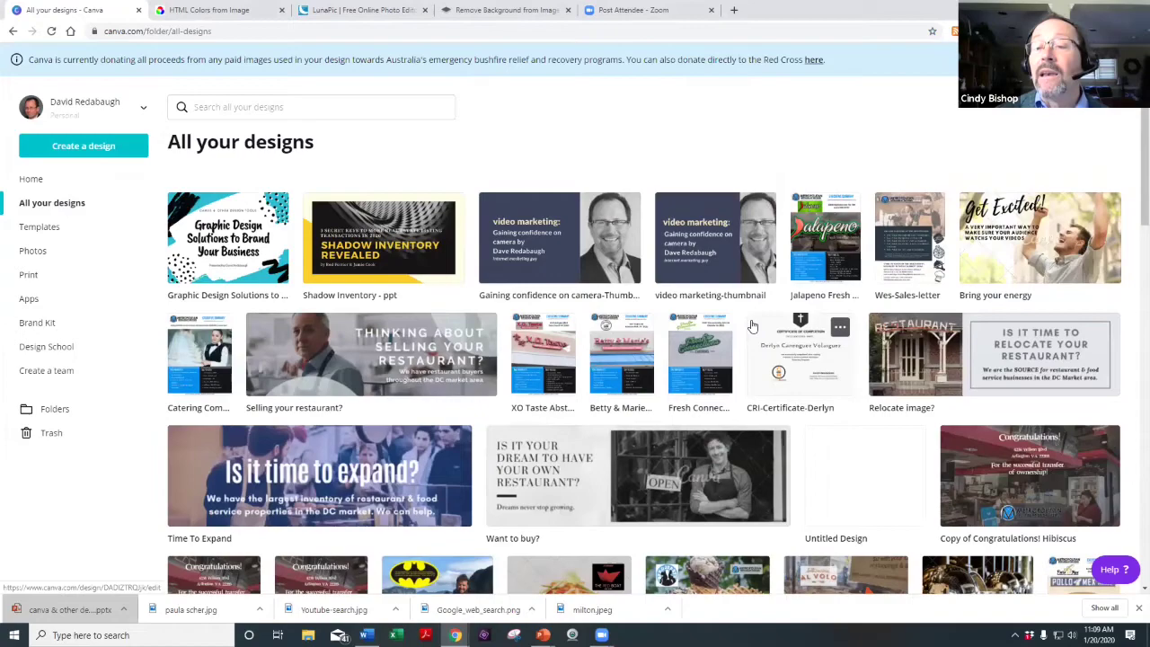
pyautogui.scroll(-5, 752, 325)
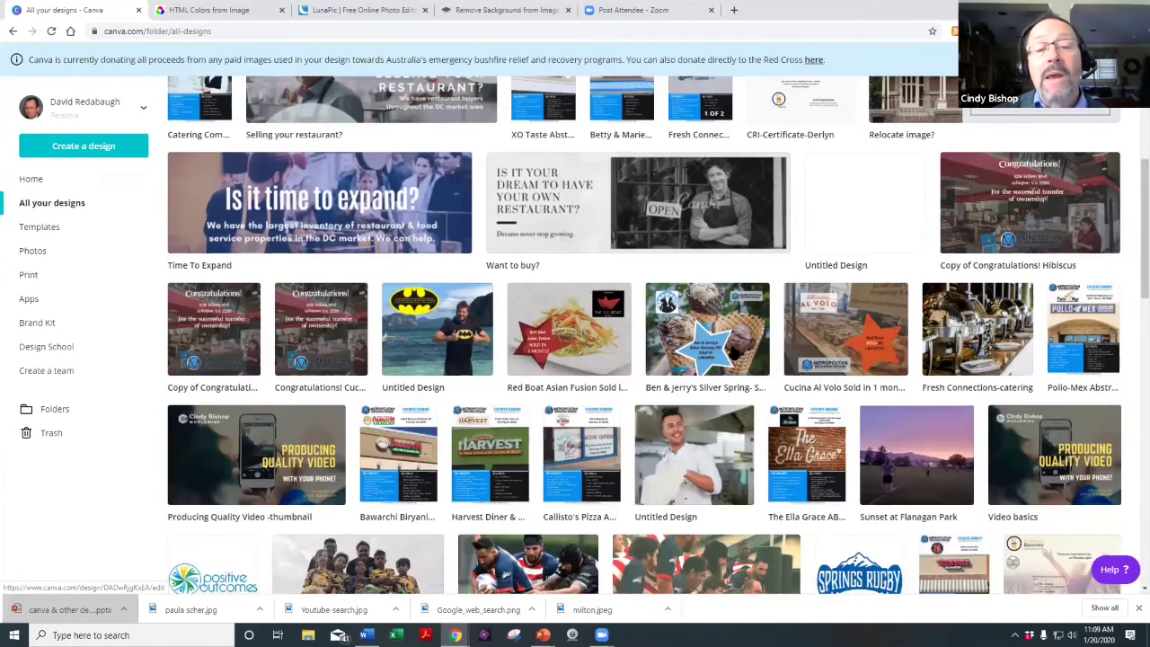
# Look through the older flyers, thumbnails, social media posts and presentations in the collection of all your designs.
pyautogui.scroll(-10, 733, 353)
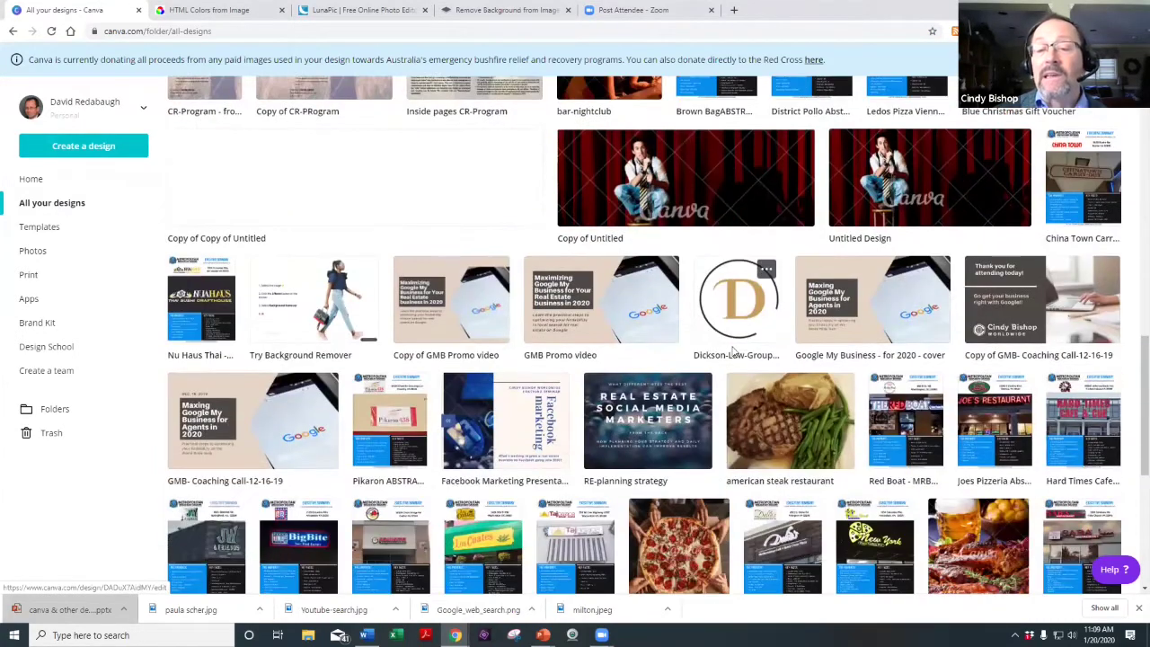
pyautogui.scroll(-1, 733, 346)
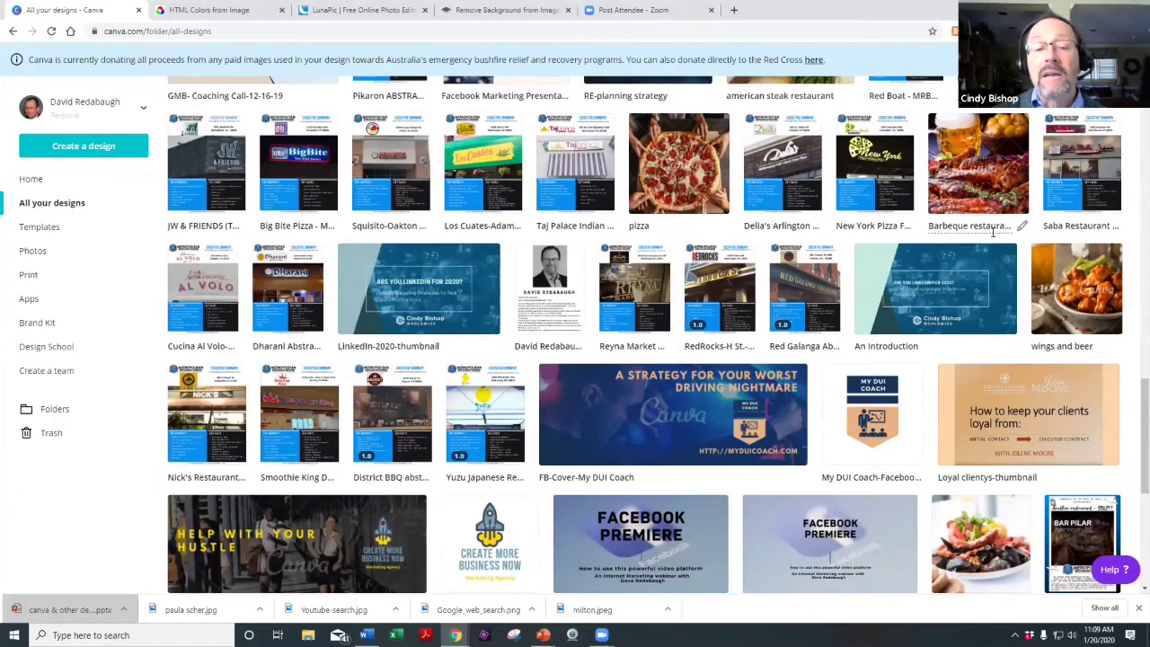
pyautogui.scroll(-10, 650, 375)
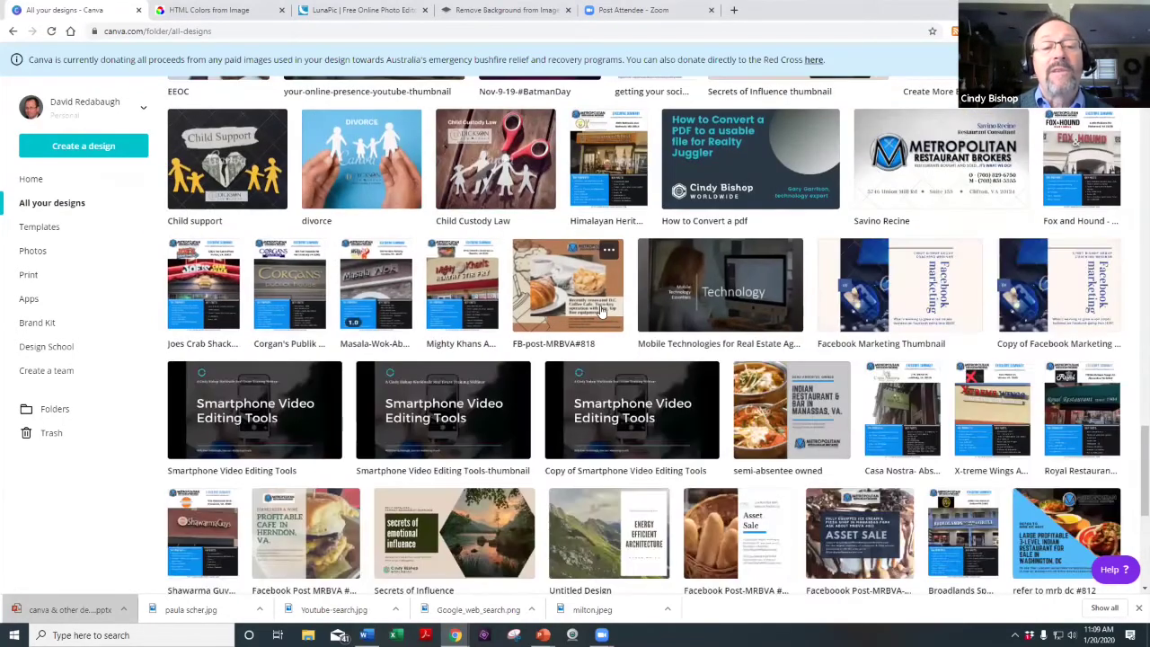
pyautogui.scroll(-6, 698, 300)
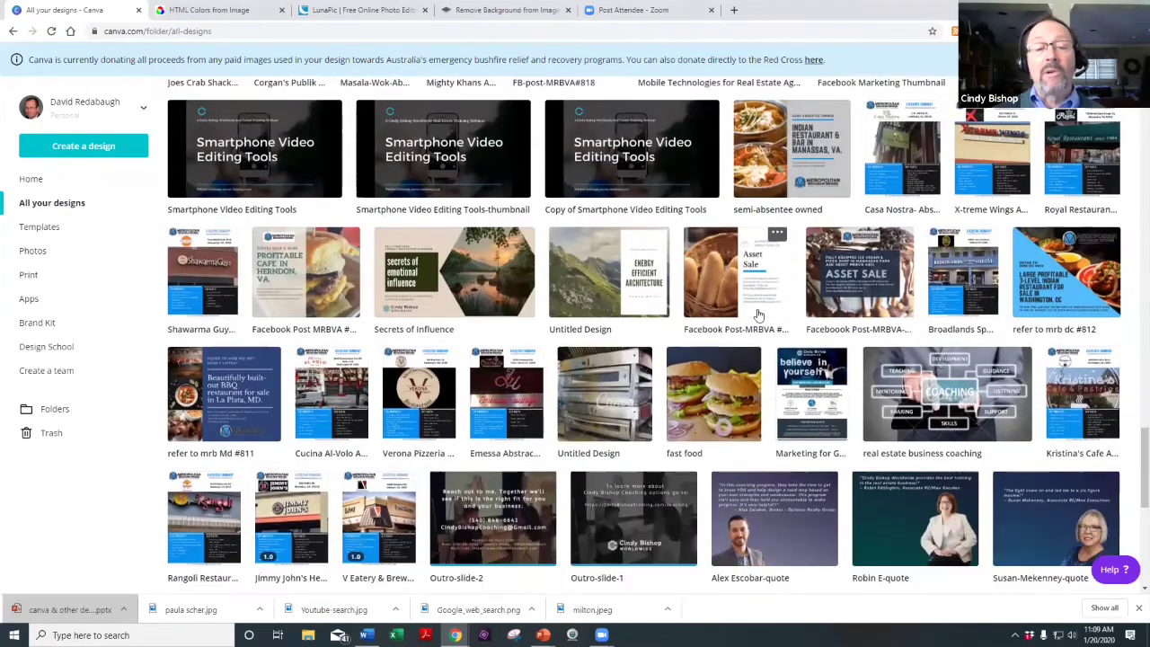
pyautogui.scroll(-1, 757, 310)
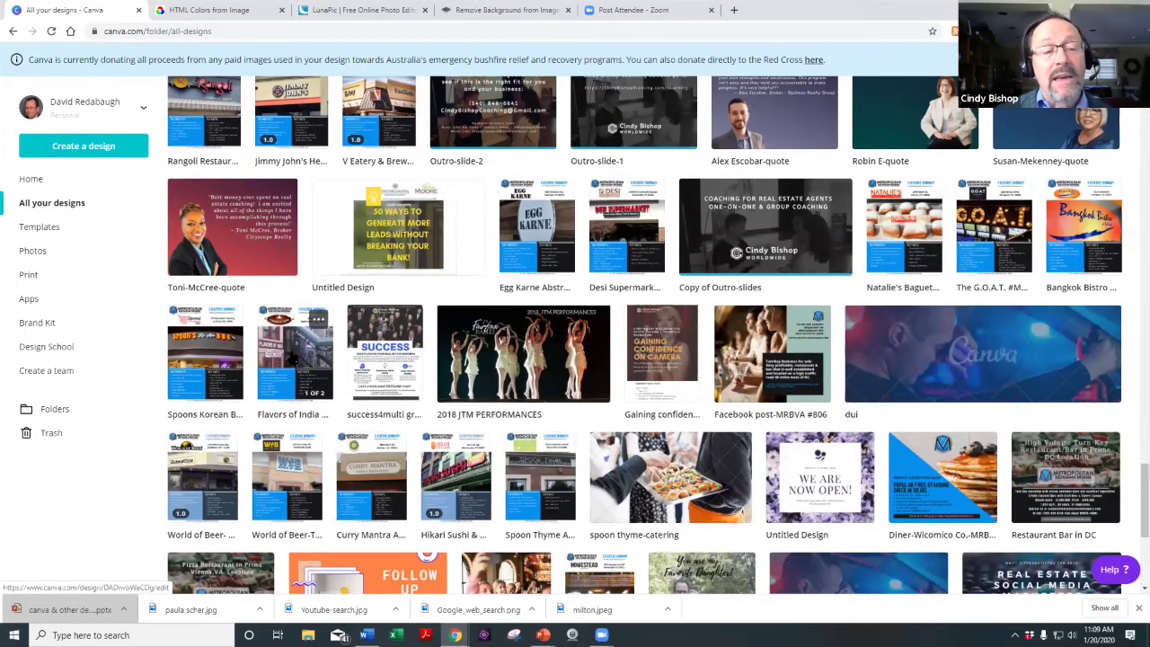
pyautogui.scroll(-3, 269, 96)
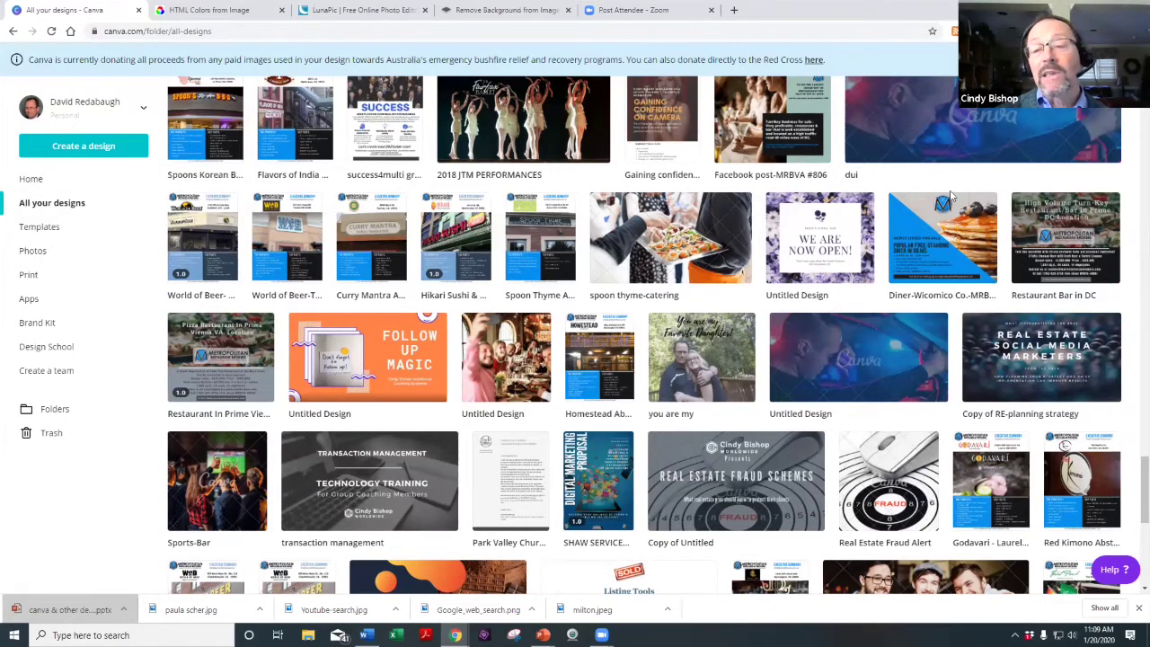
pyautogui.scroll(-15, 950, 196)
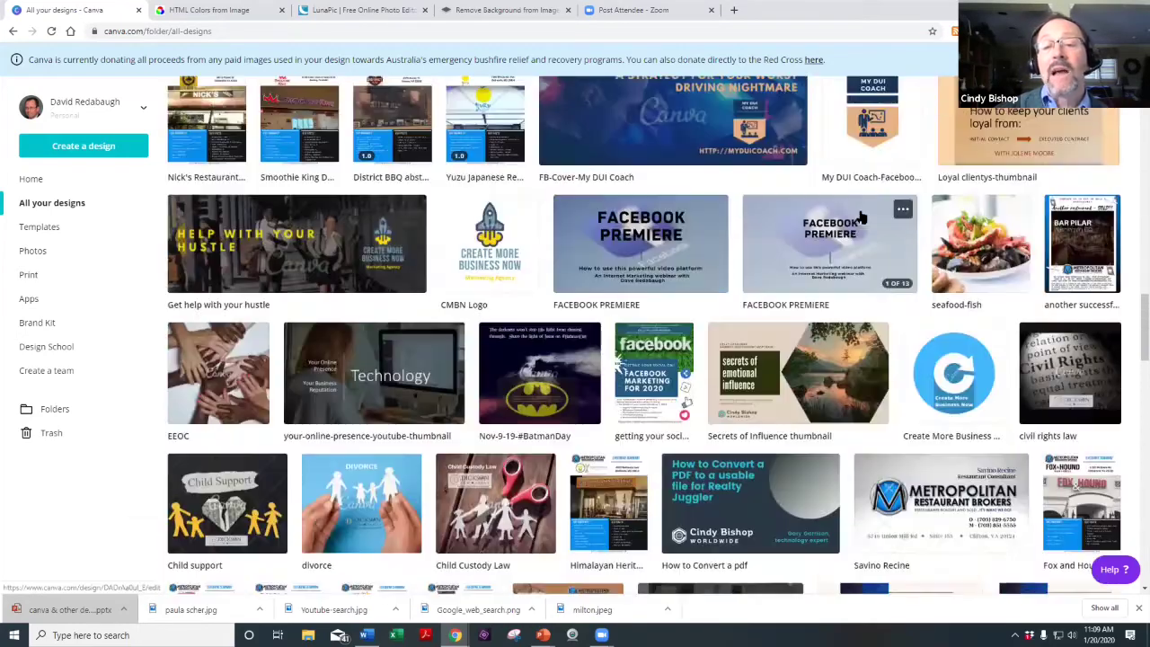
# Move the "Graphic Design Solutions to Brand Your Business" design at the start of the collection to the trash.
pyautogui.scroll(20, 860, 214)
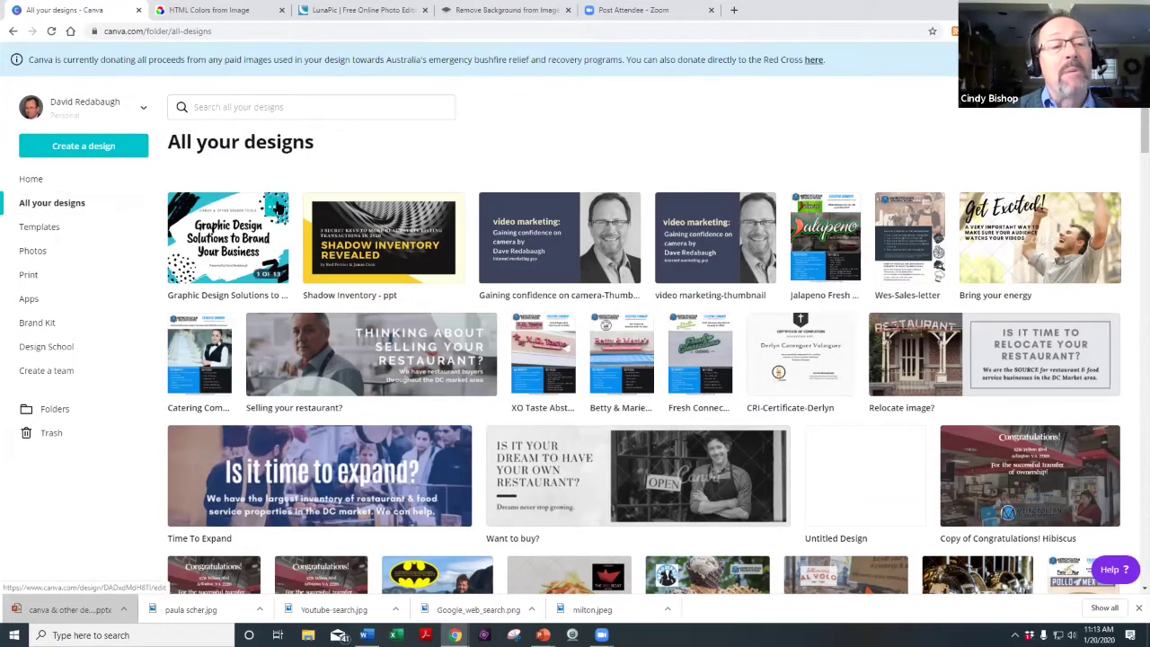
pyautogui.click(276, 208)
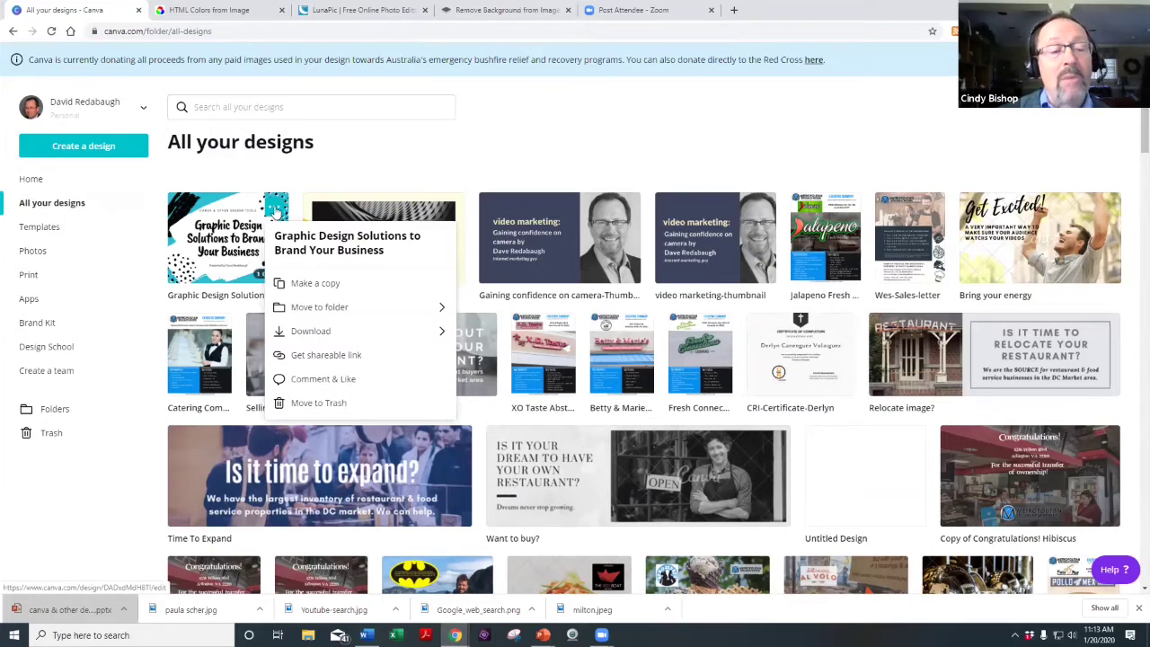
pyautogui.click(314, 402)
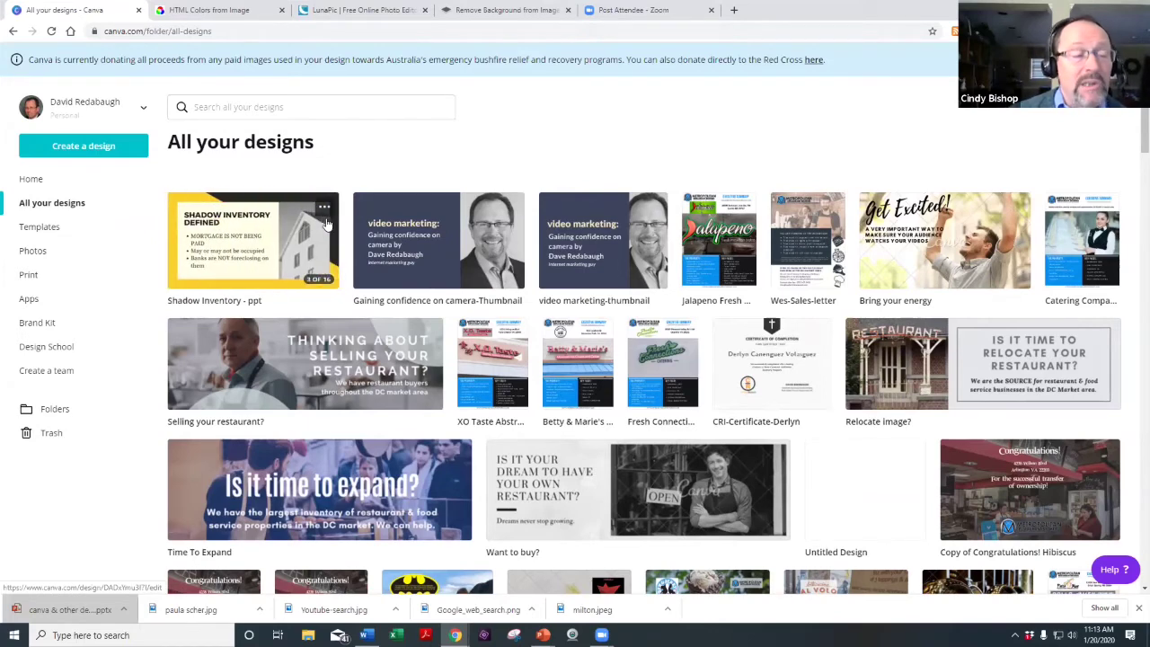
# Open the templates library and examine its browsable categories from Poster and Logo through Report, Invoice and Planner.
pyautogui.click(48, 228)
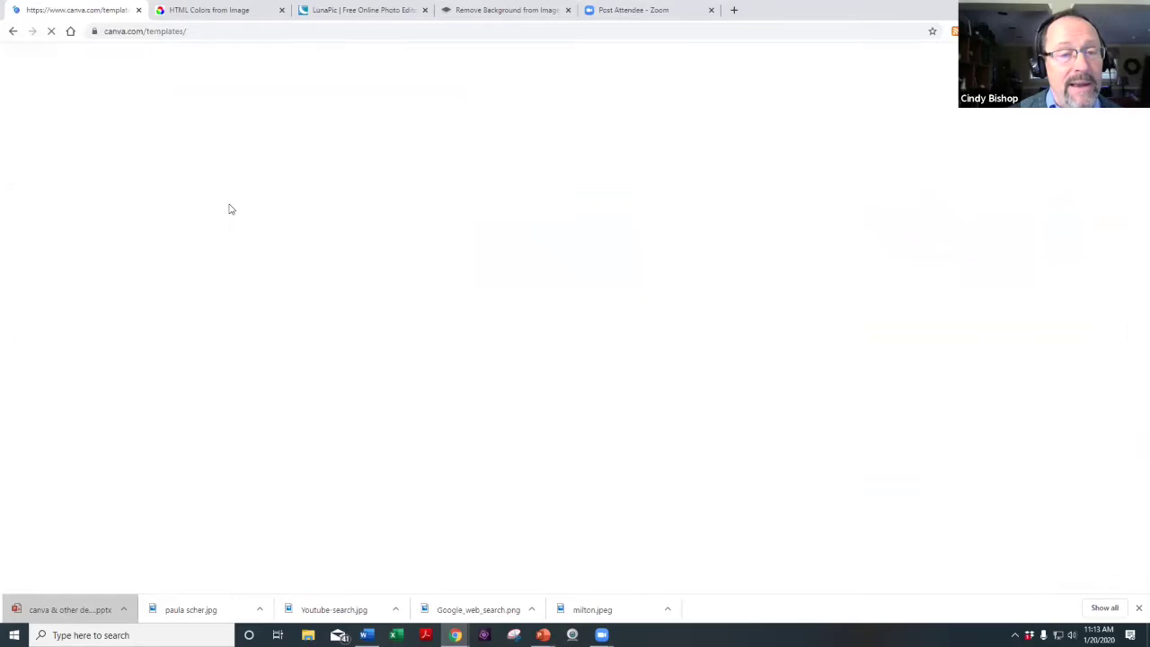
pyautogui.scroll(-1, 634, 295)
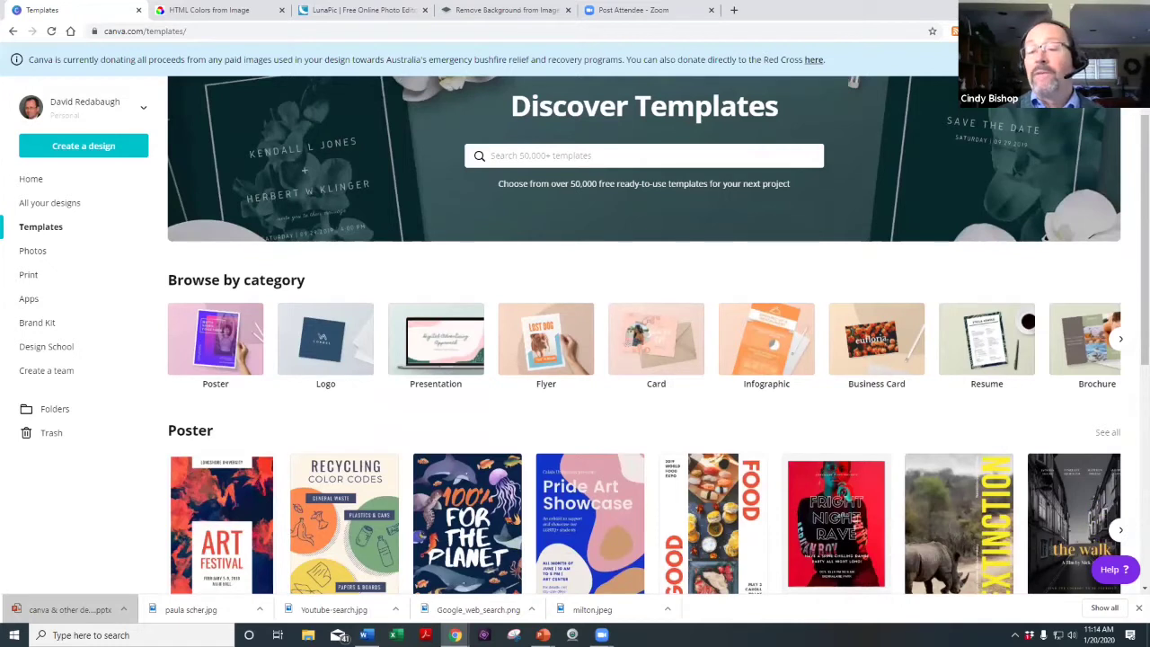
pyautogui.click(1118, 340)
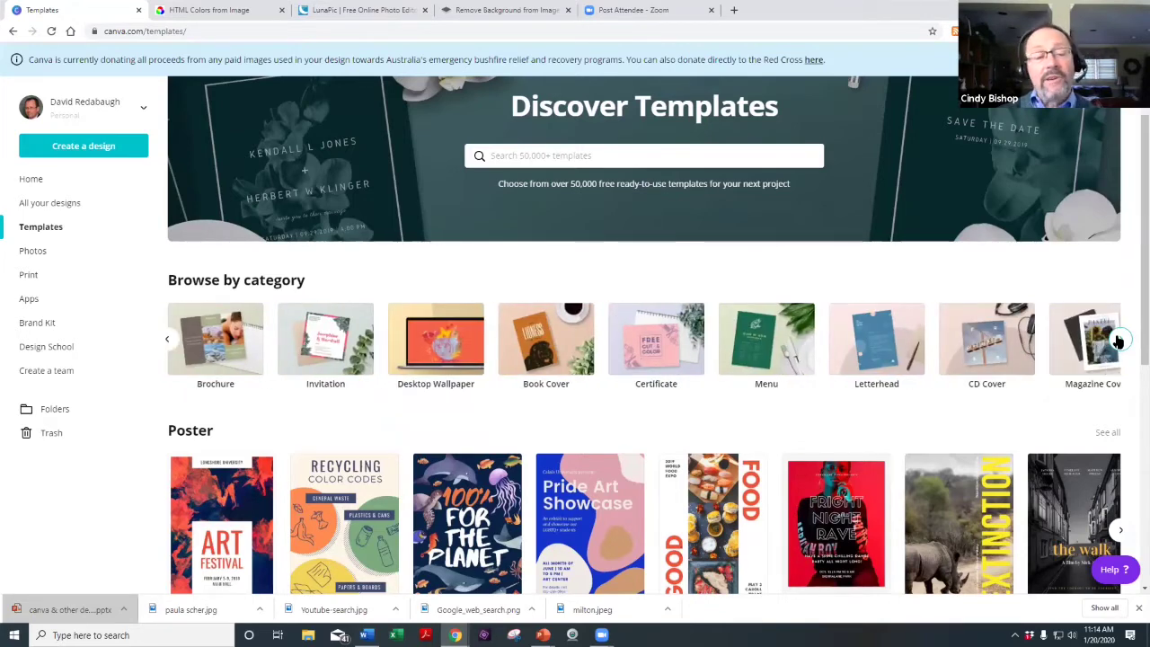
pyautogui.click(1117, 340)
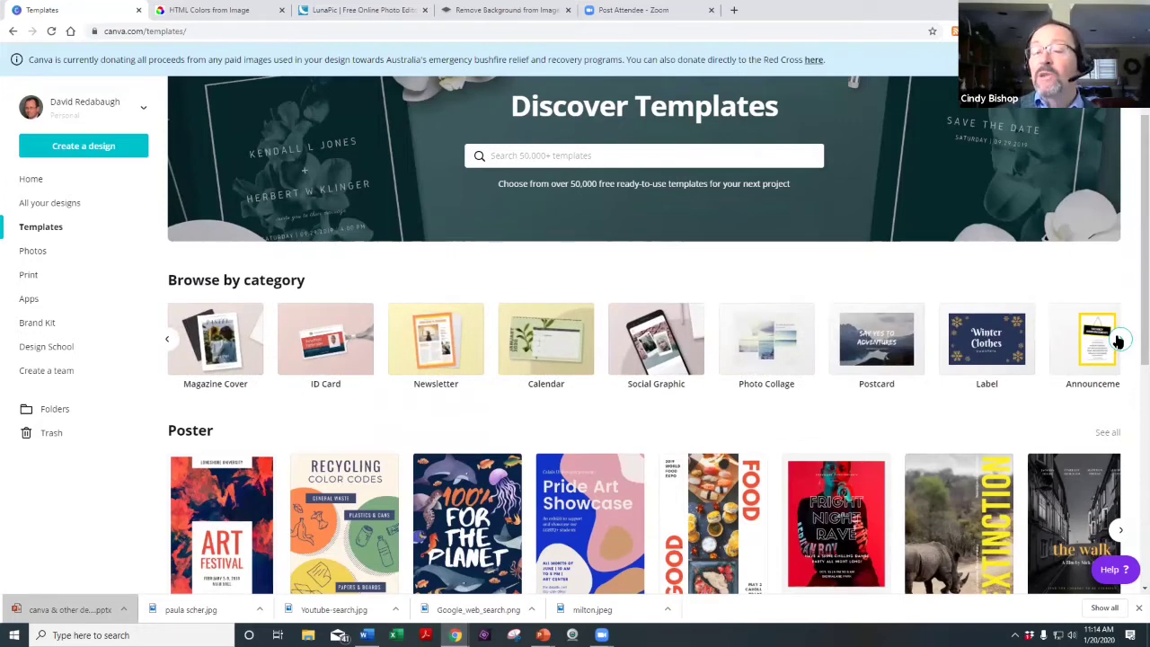
pyautogui.click(1117, 341)
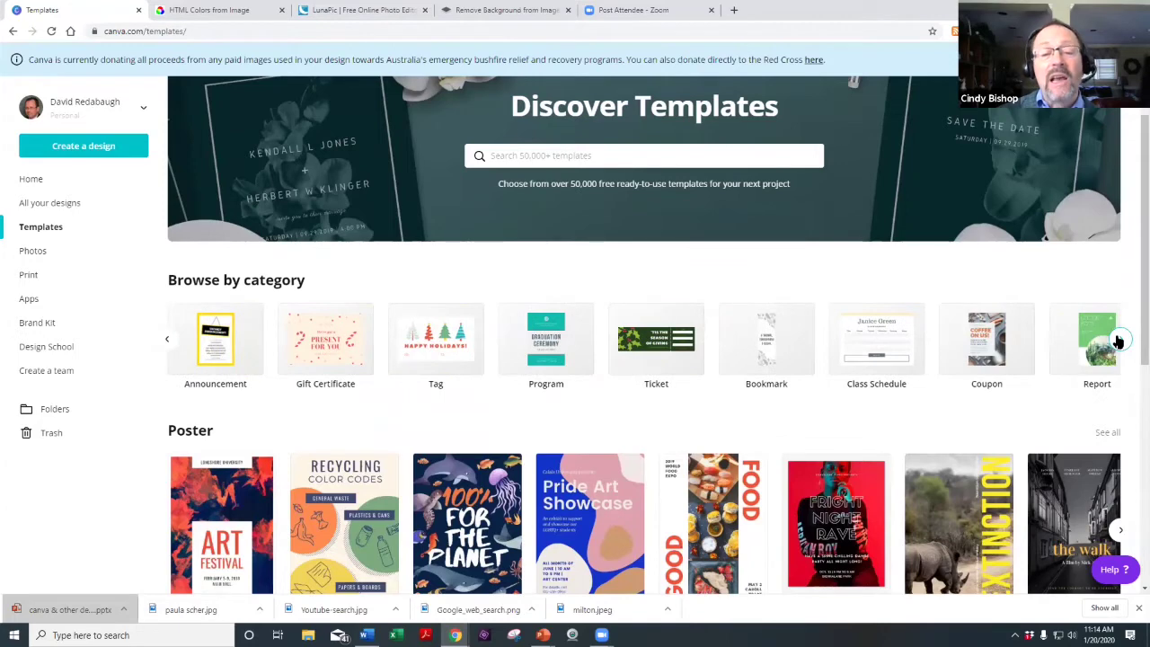
pyautogui.click(1118, 340)
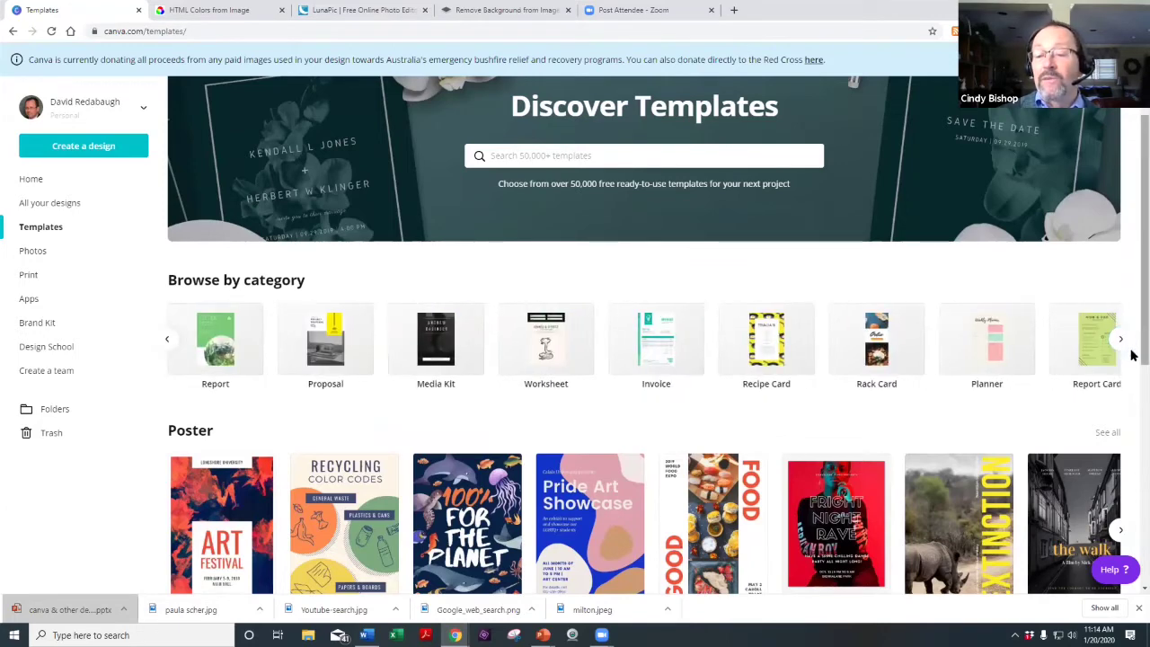
# Examine the sample templates in each category row, from Poster, Logo and Presentation through Invitation, Menu and Letterhead.
pyautogui.scroll(-2, 1130, 360)
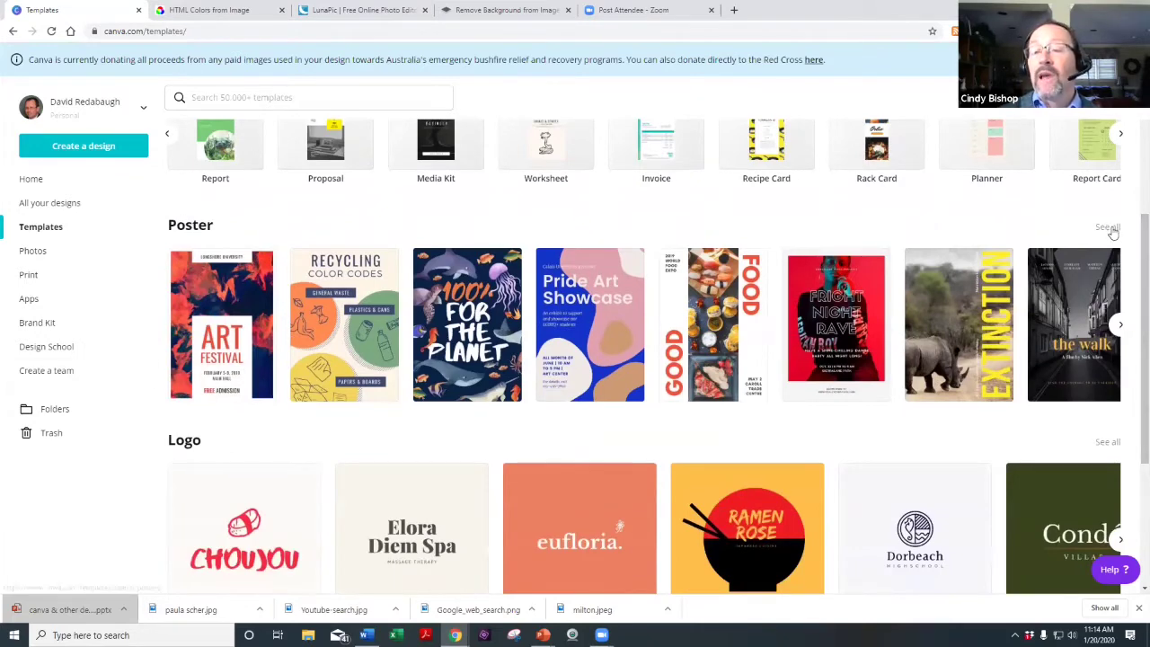
pyautogui.scroll(-2, 937, 411)
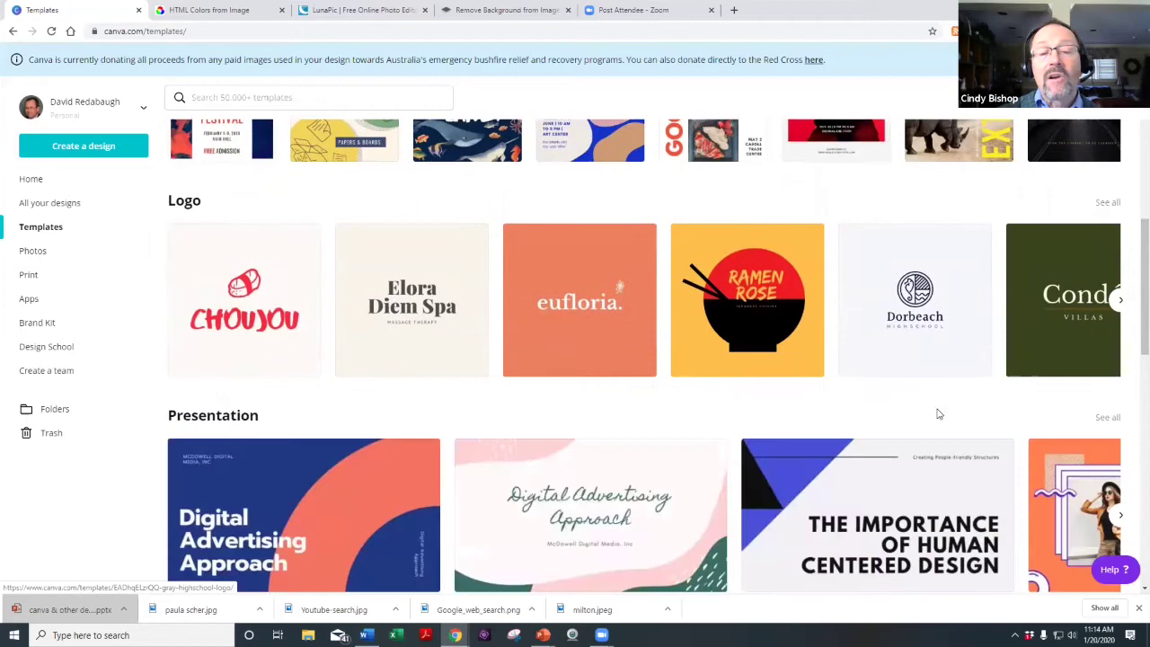
pyautogui.scroll(-2, 752, 426)
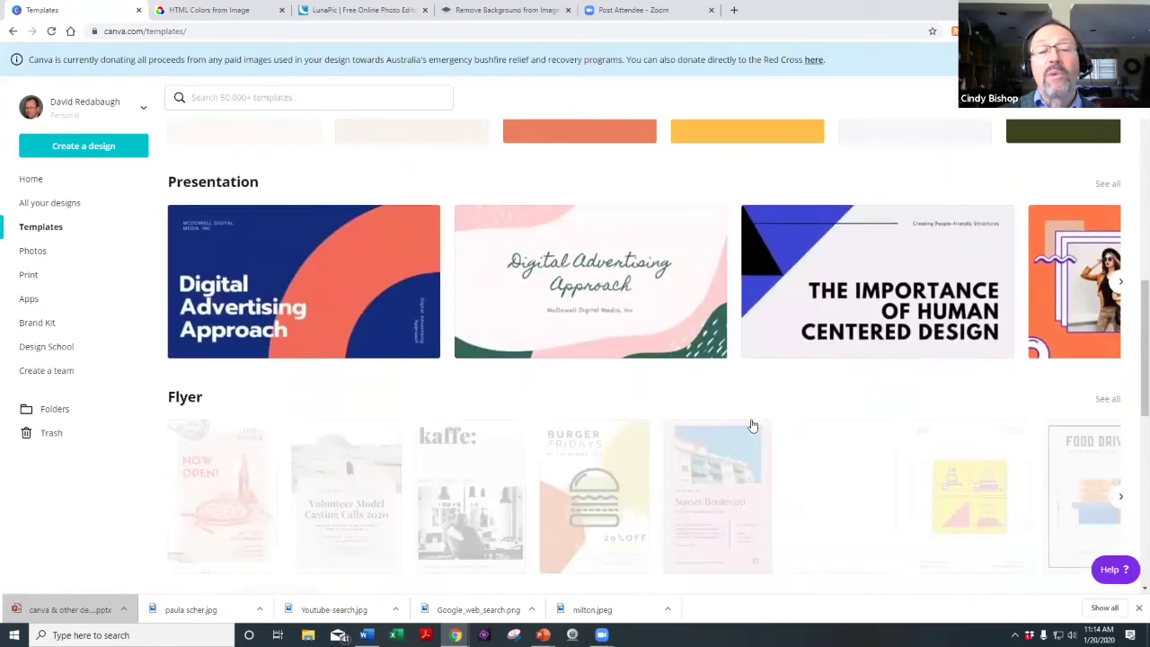
pyautogui.scroll(-3, 753, 426)
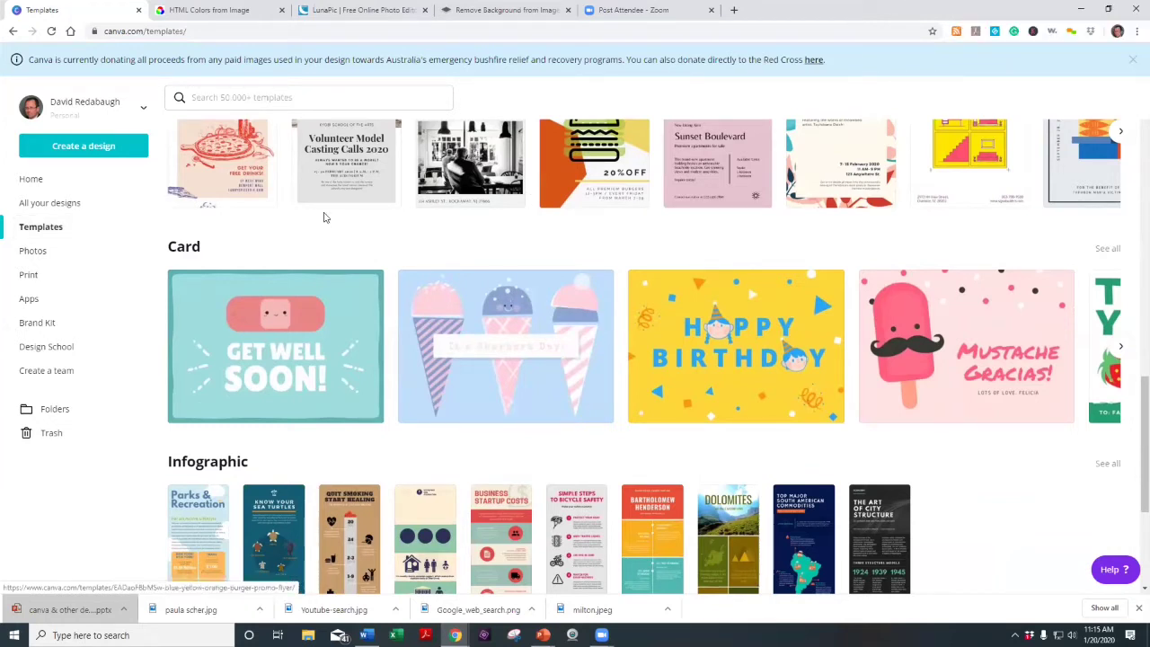
pyautogui.scroll(-1, 977, 301)
pyautogui.scroll(-6, 977, 301)
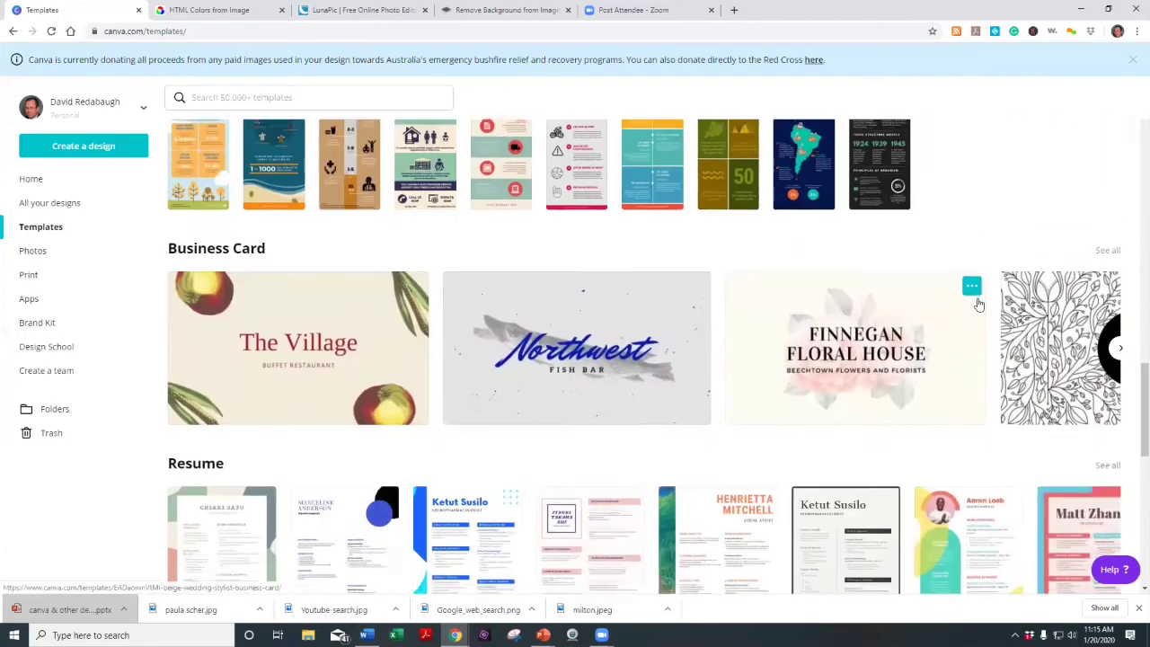
pyautogui.scroll(-7, 980, 303)
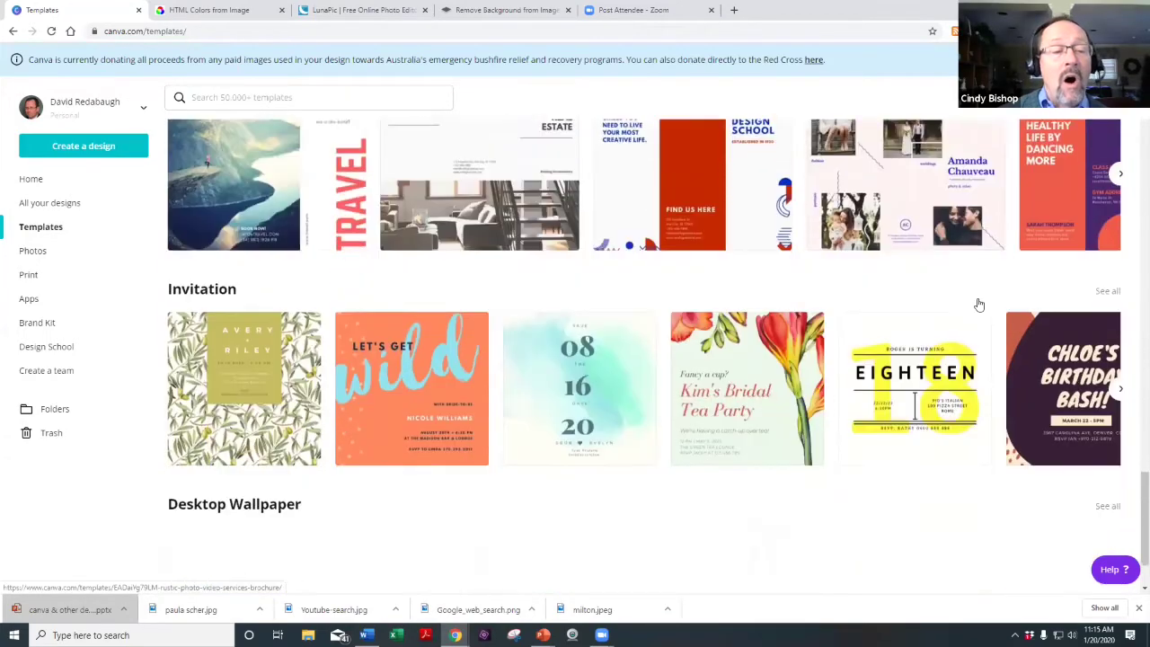
pyautogui.scroll(-7, 979, 304)
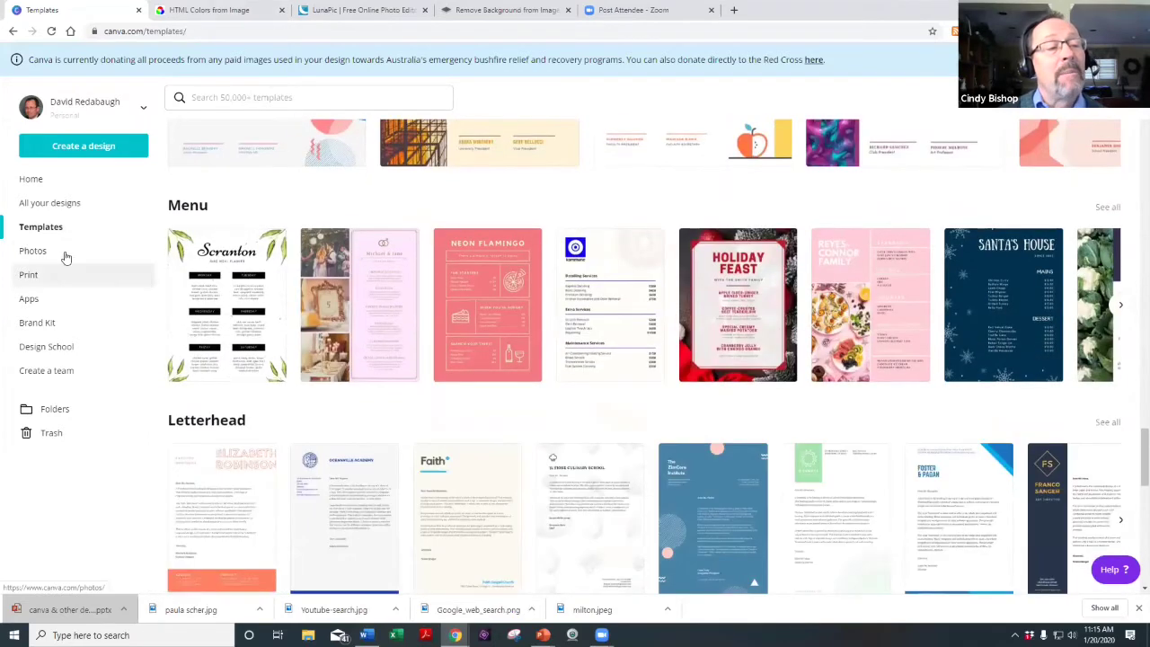
# Open the stock photo library and look through the trending free photos.
pyautogui.click(32, 254)
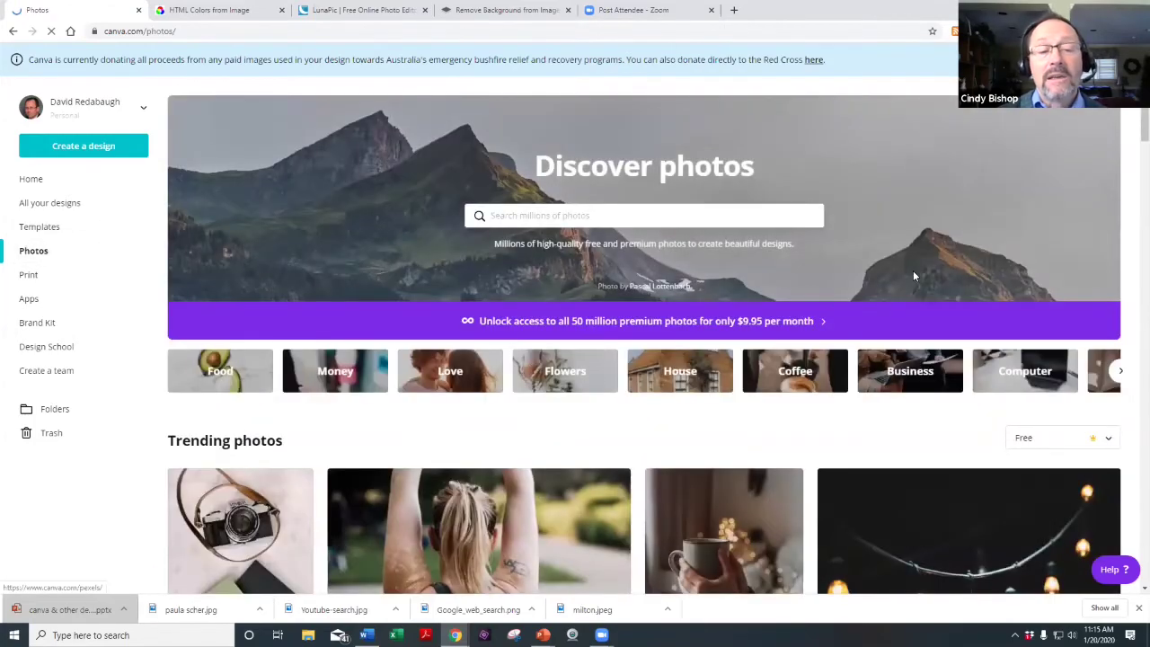
pyautogui.scroll(-6, 927, 283)
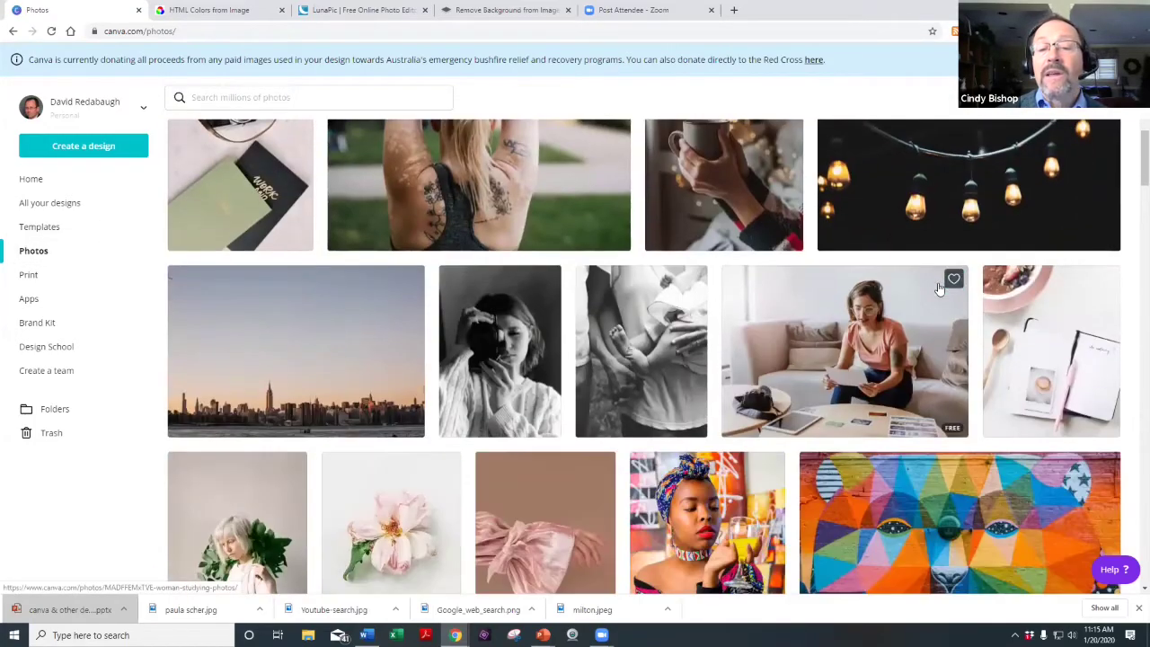
pyautogui.scroll(-6, 938, 288)
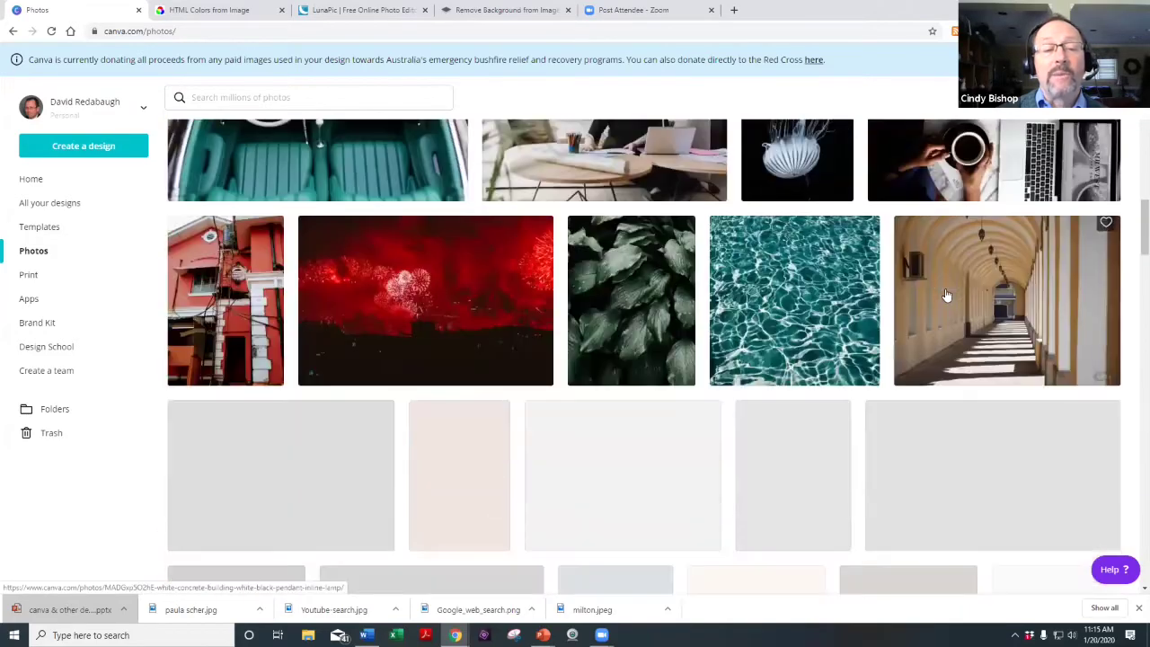
pyautogui.scroll(-6, 946, 295)
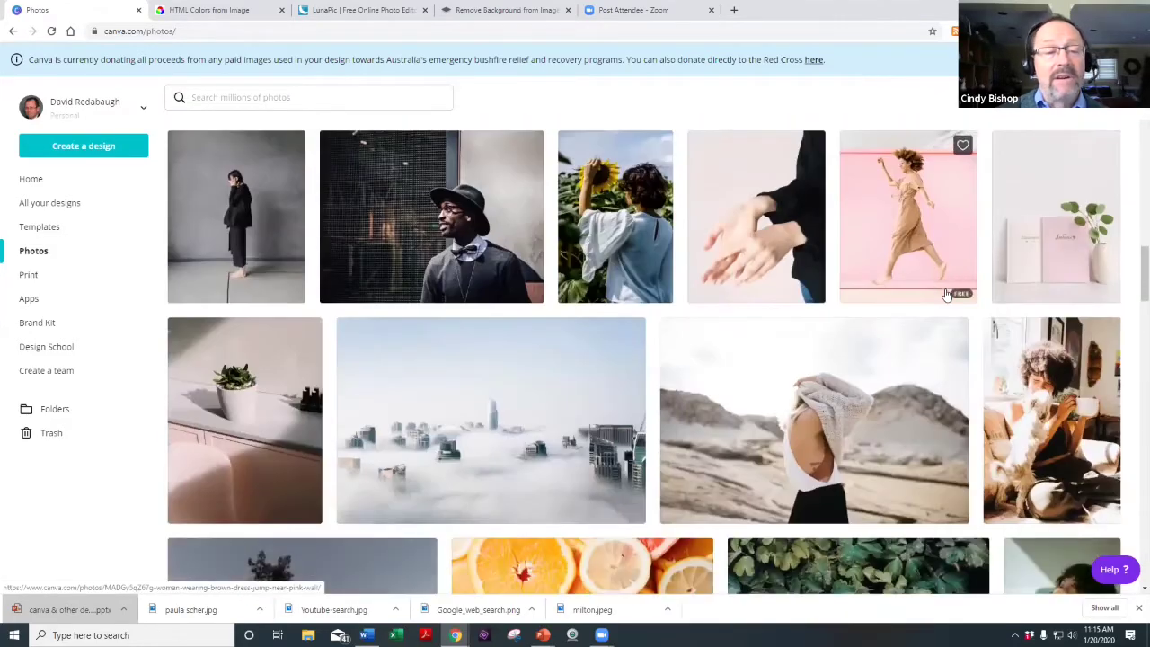
pyautogui.scroll(-6, 946, 294)
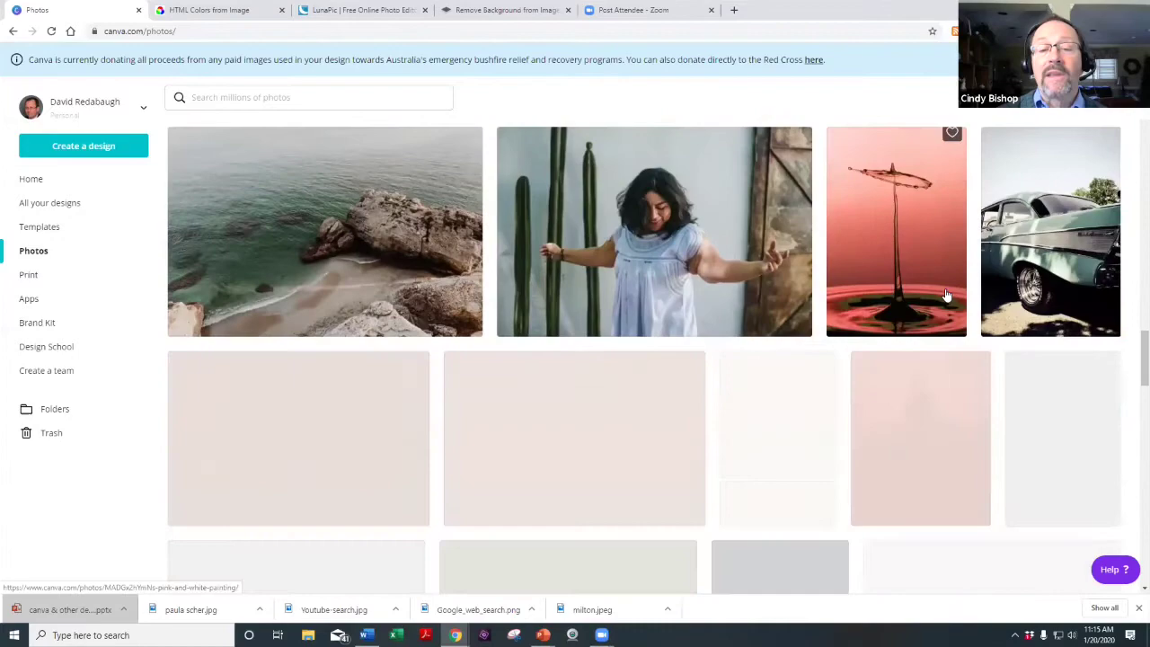
pyautogui.scroll(-10, 946, 295)
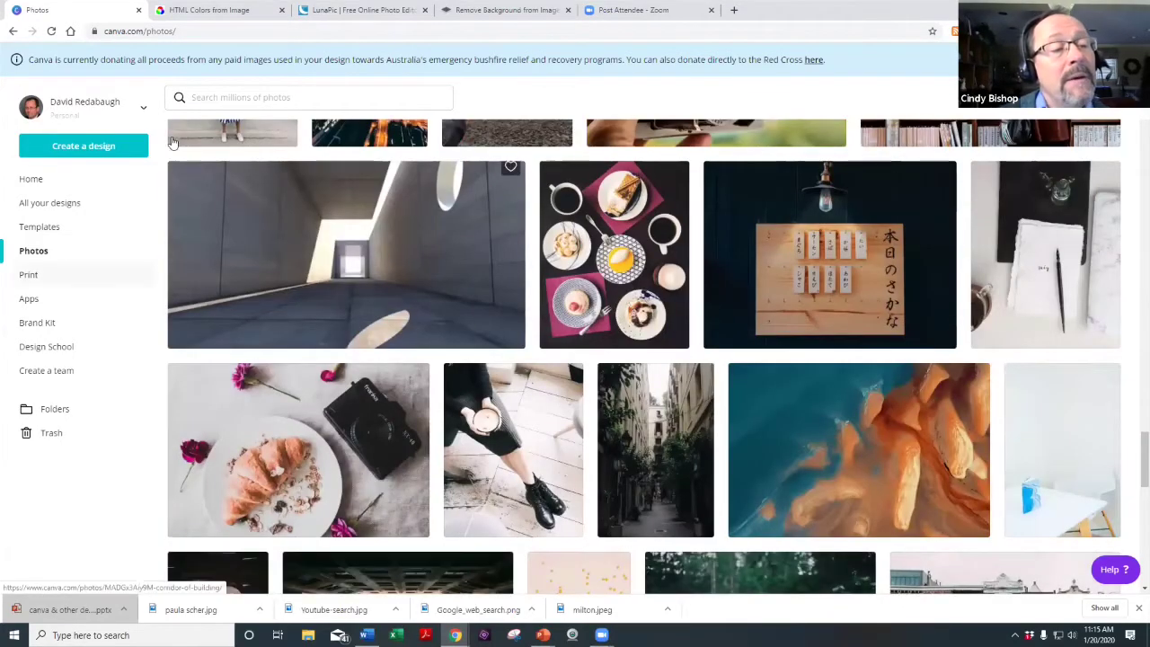
# Search the available types for a new design for "prese" and clear the search term.
pyautogui.click(83, 148)
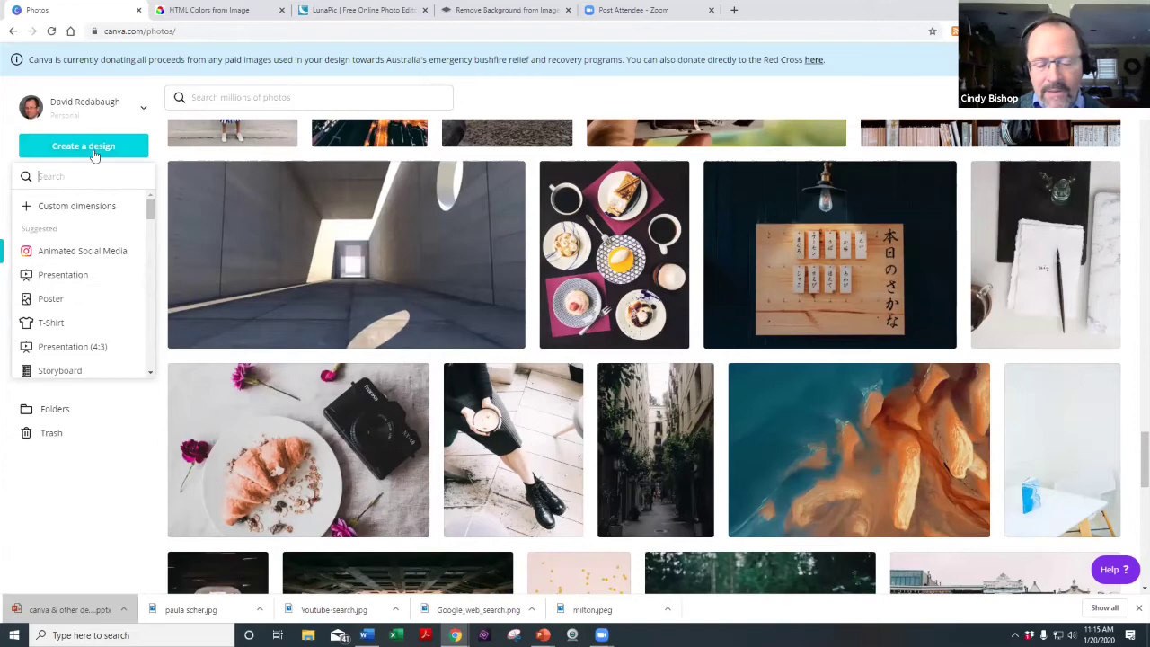
pyautogui.write('pro')
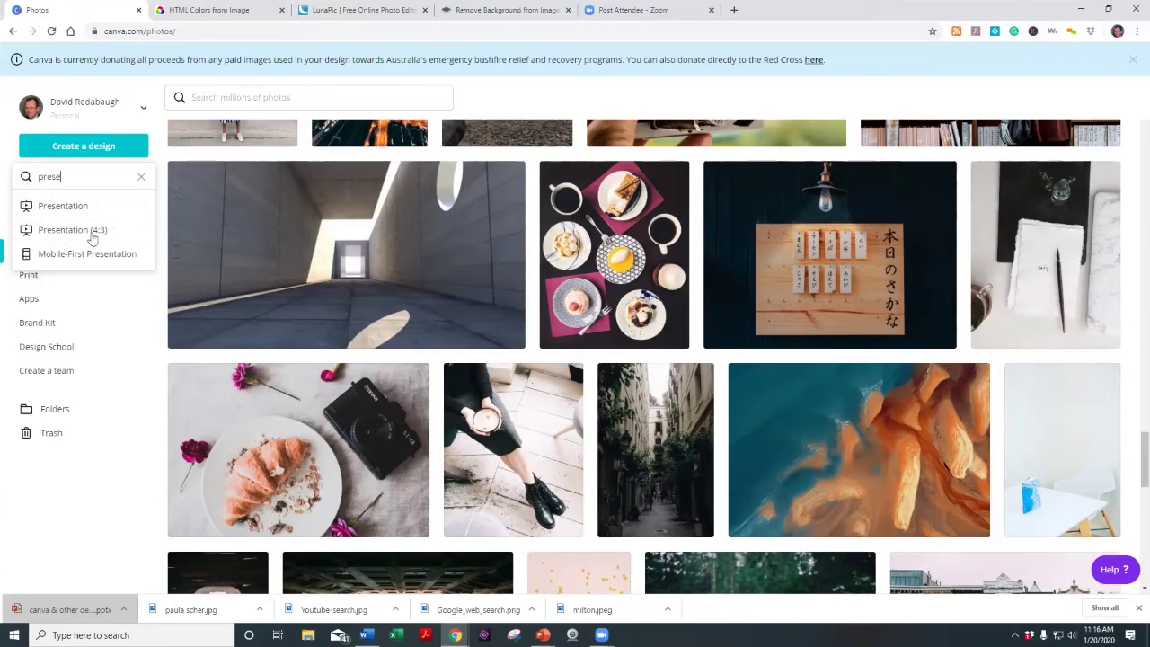
pyautogui.doubleClick(77, 174)
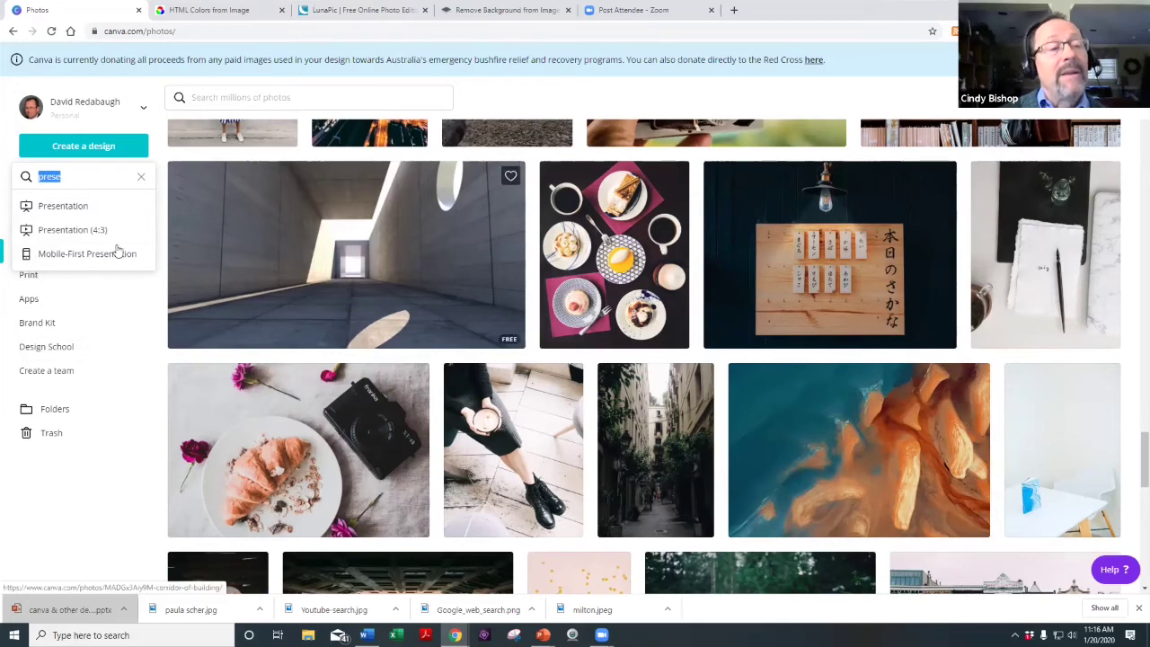
pyautogui.press('BackSpace')
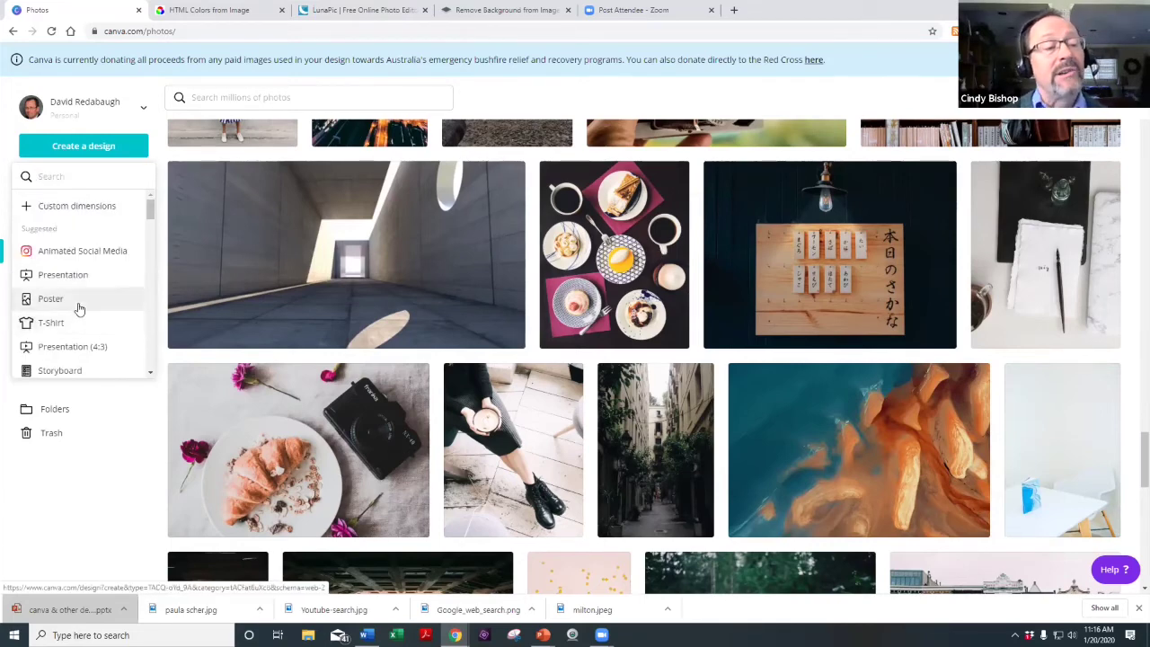
# Look through the suggested new-design types, such as Social Media, Facebook Cover, Flyer, Blog Banner and Email Header.
pyautogui.scroll(-1, 156, 222)
pyautogui.scroll(-3, 156, 222)
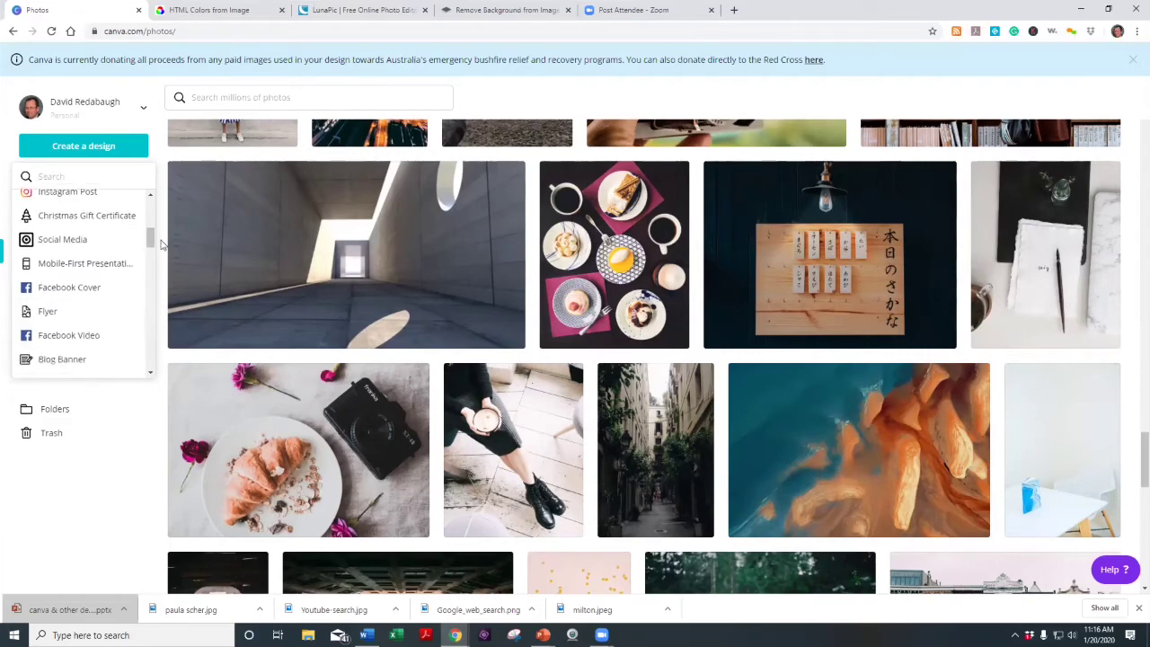
pyautogui.moveTo(150, 238); pyautogui.dragTo(152, 248)
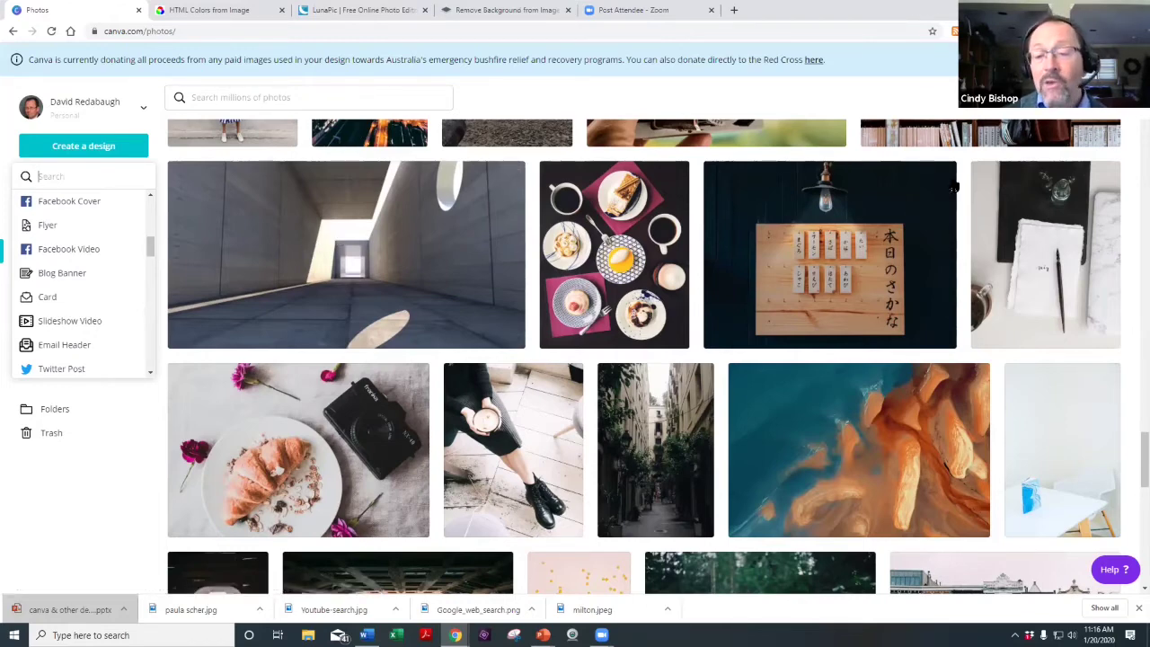
# Create a blank Facebook Cover design and return to the photo library page.
pyautogui.click(70, 207)
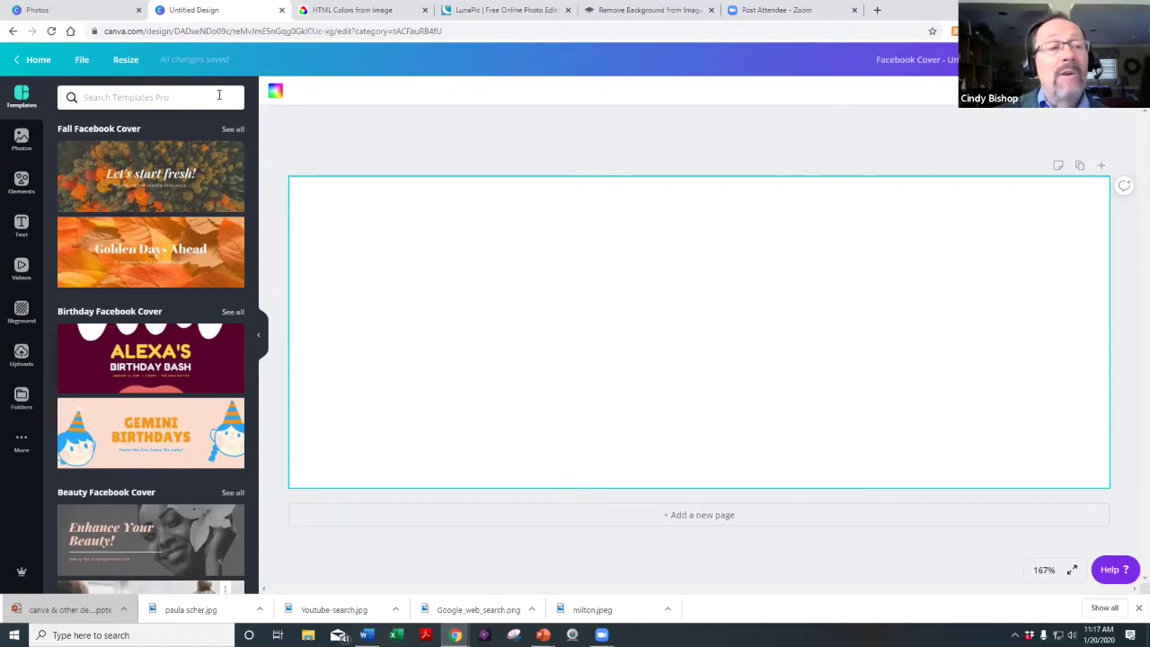
pyautogui.click(37, 10)
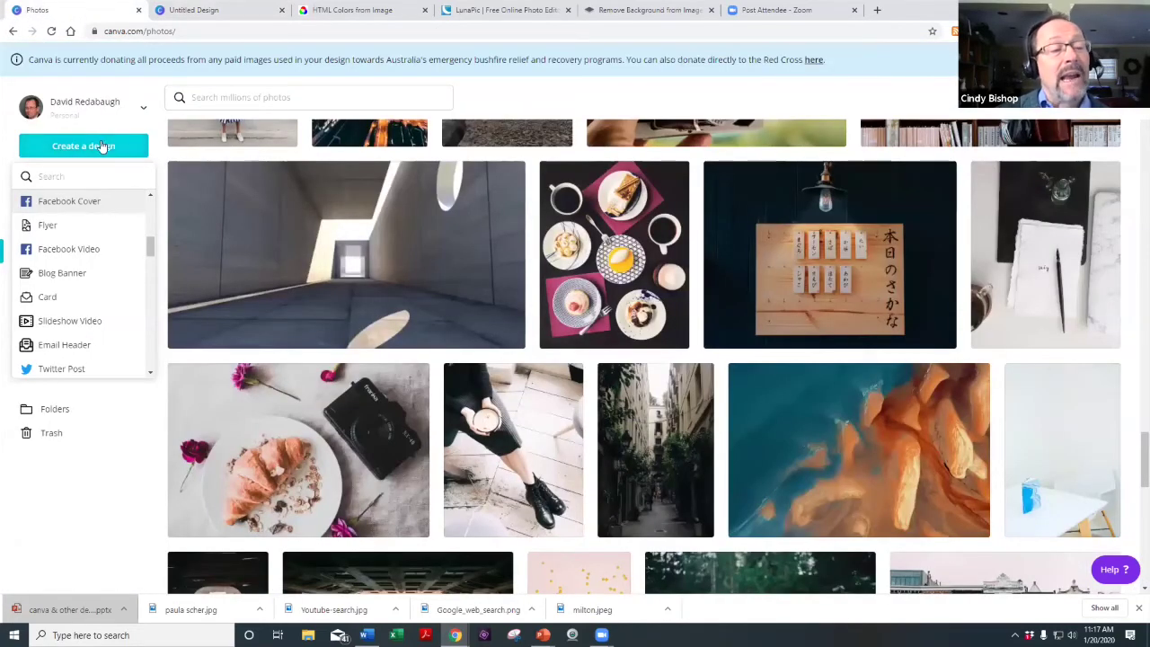
# Open the custom dimensions option for a new design and view its unit choices.
pyautogui.moveTo(151, 246); pyautogui.dragTo(152, 206)
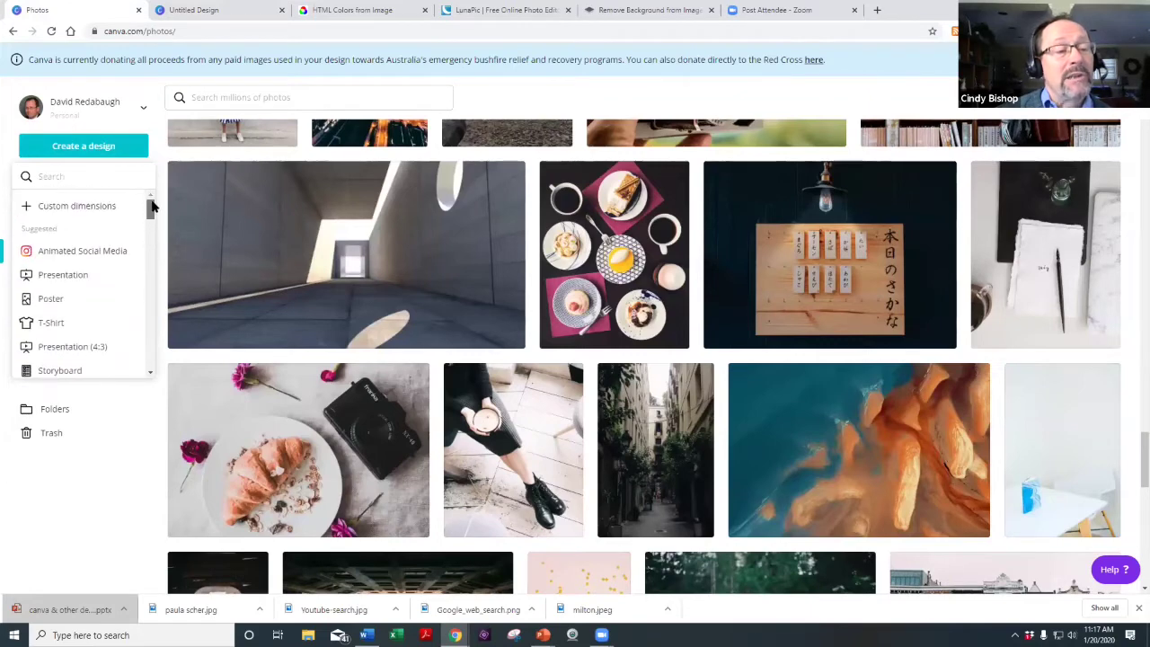
pyautogui.click(63, 209)
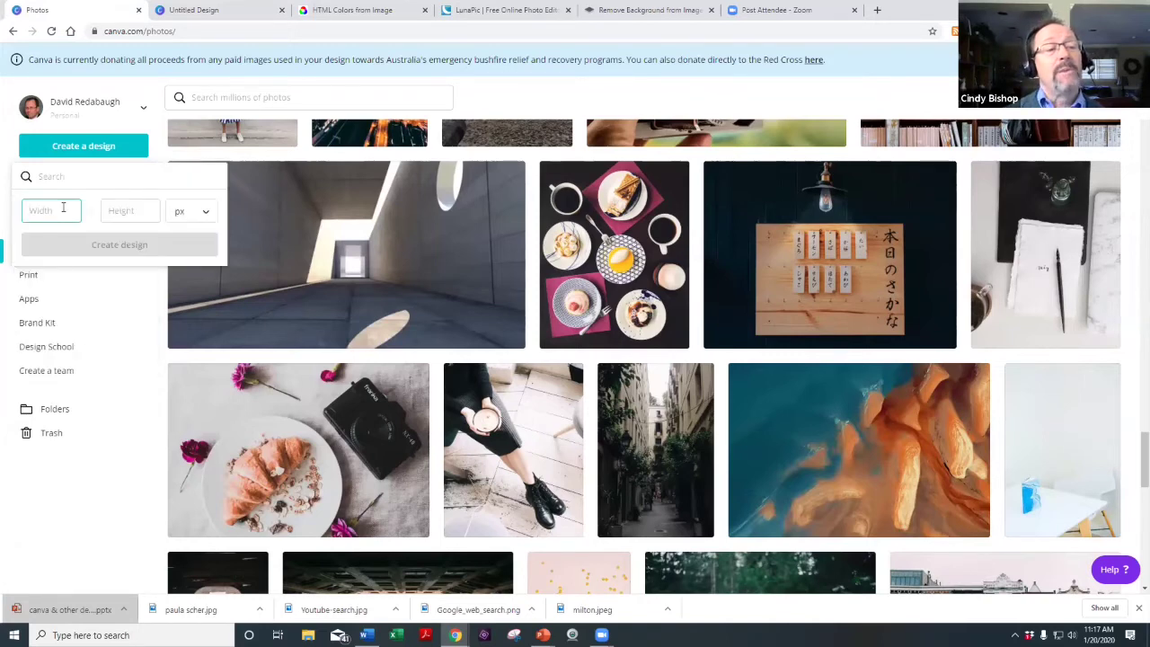
pyautogui.click(208, 216)
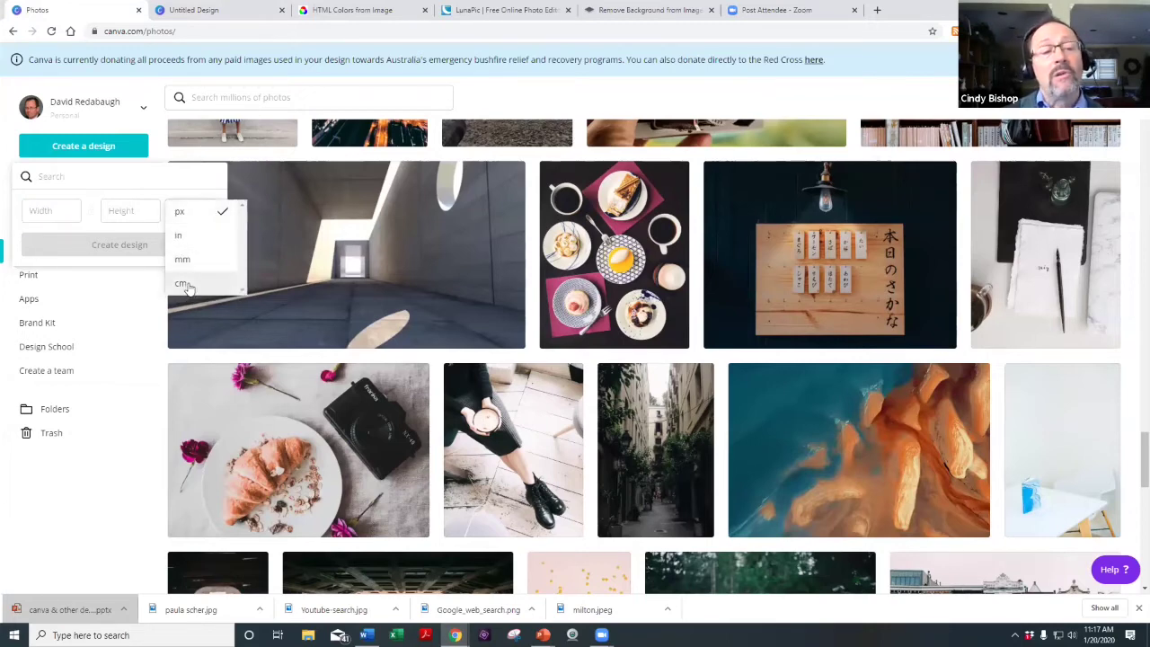
pyautogui.click(33, 210)
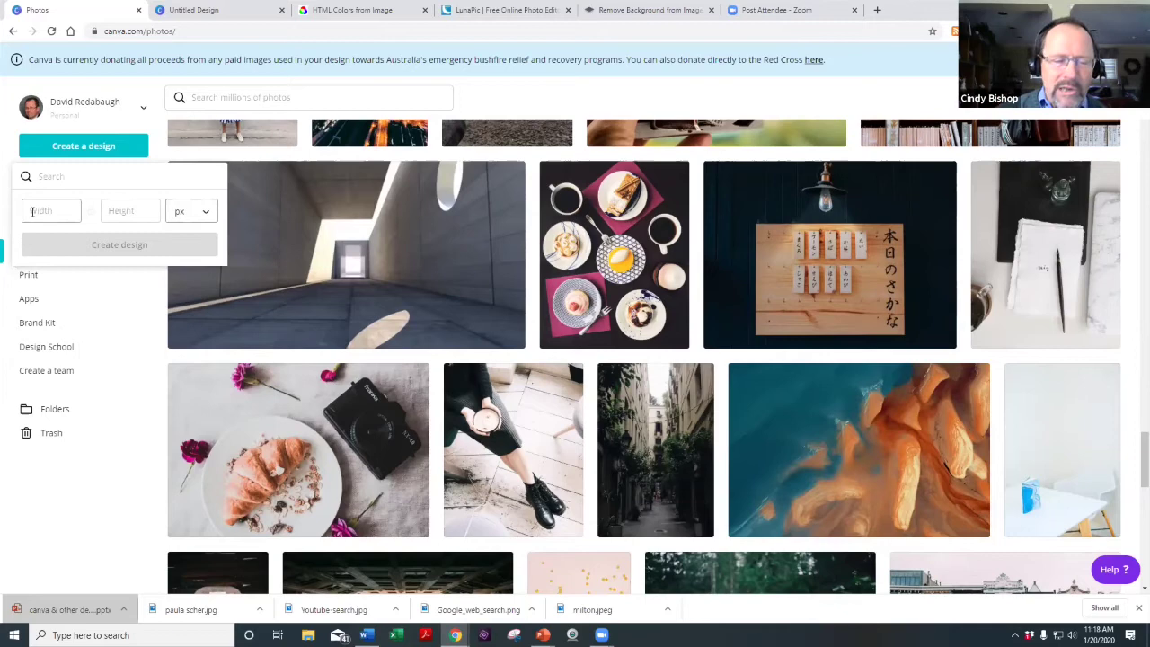
# Open Design School and look through its Courses, Tutorials and Events sections.
pyautogui.click(108, 346)
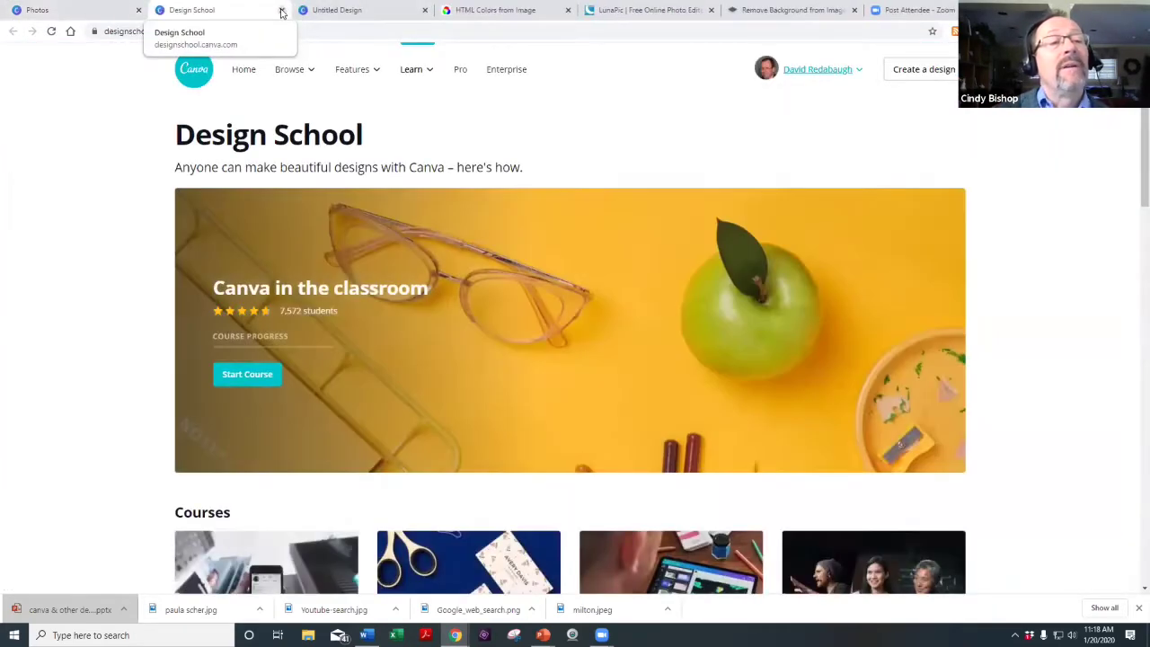
pyautogui.click(281, 10)
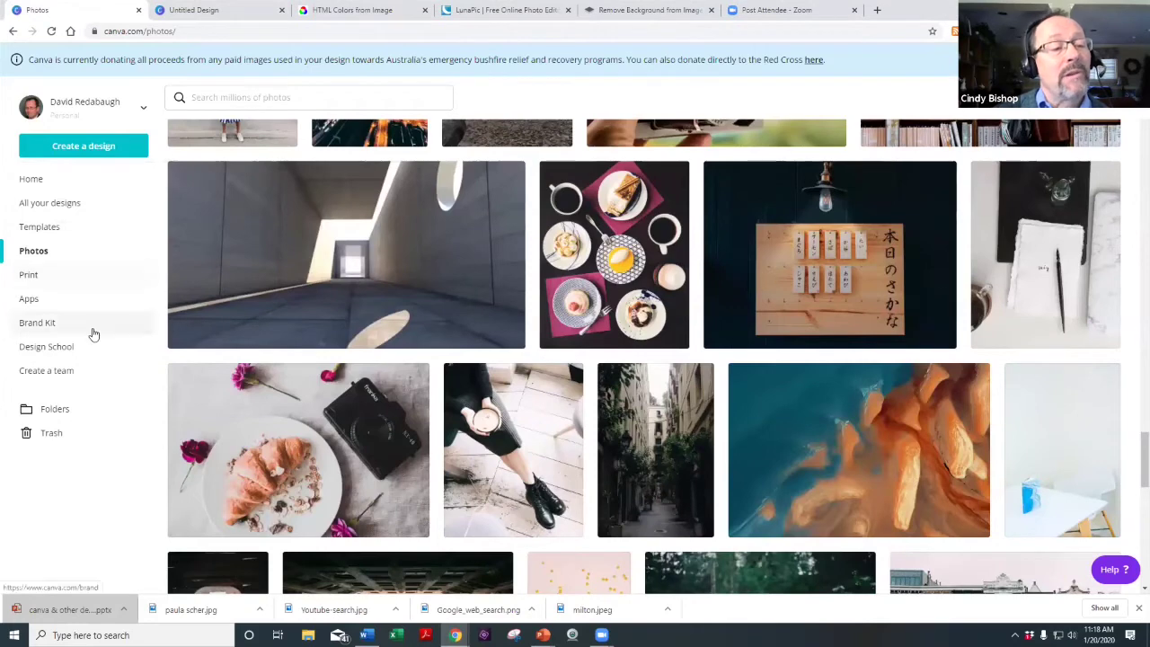
pyautogui.click(41, 351)
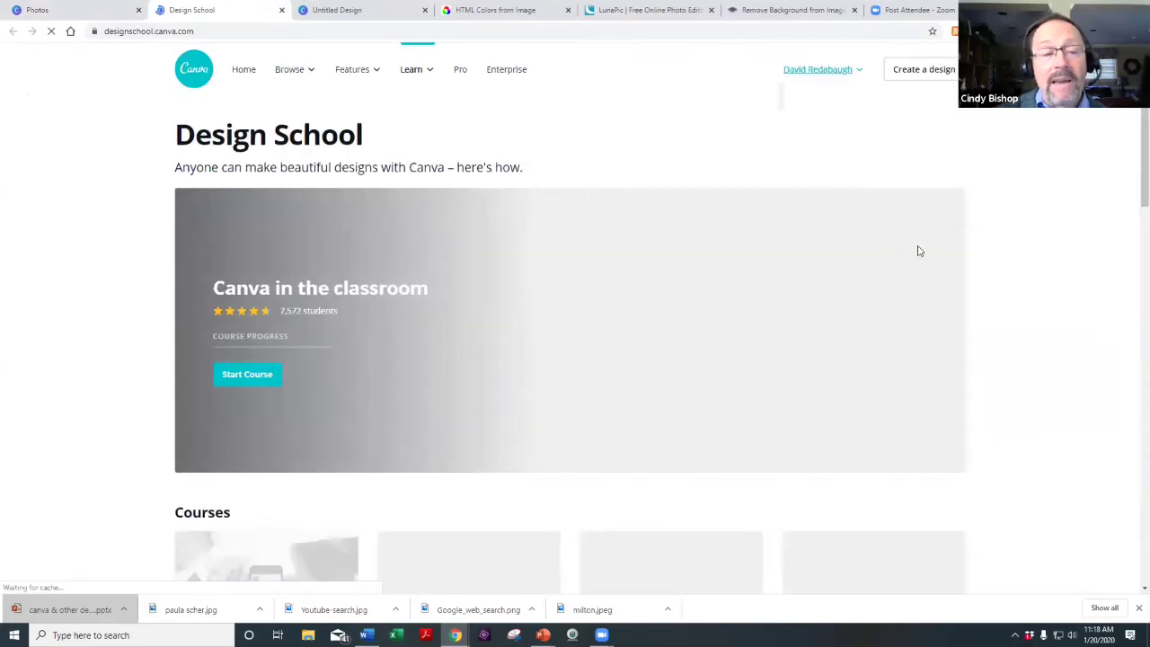
pyautogui.scroll(-2, 1089, 263)
pyautogui.scroll(-6, 1090, 262)
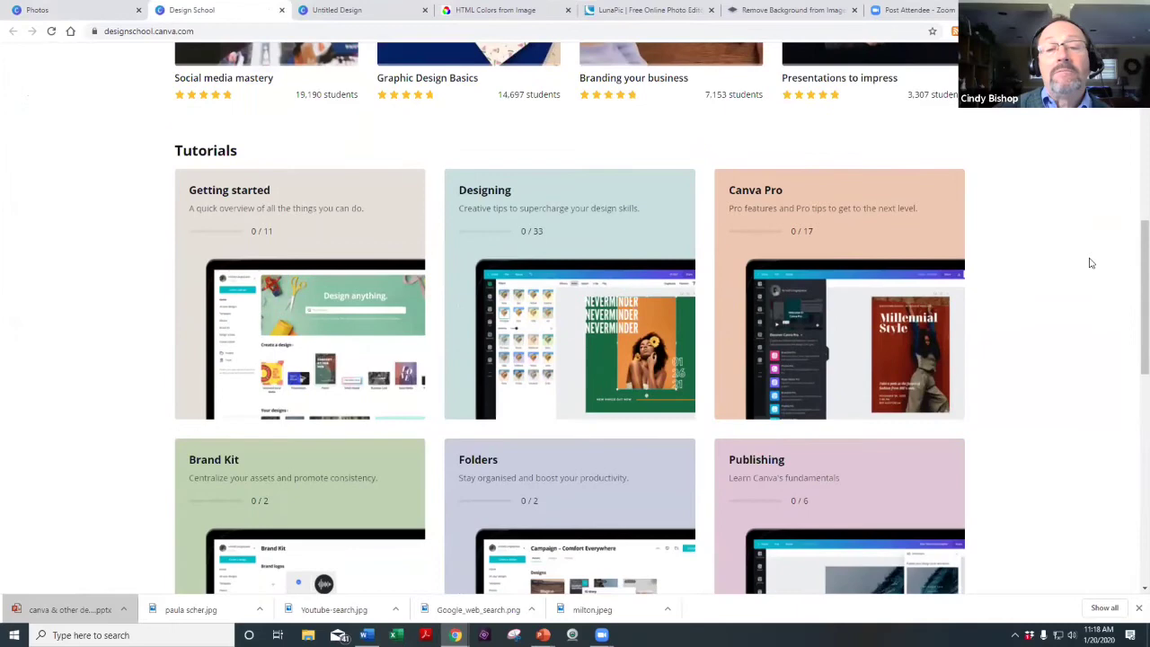
pyautogui.scroll(7, 1090, 262)
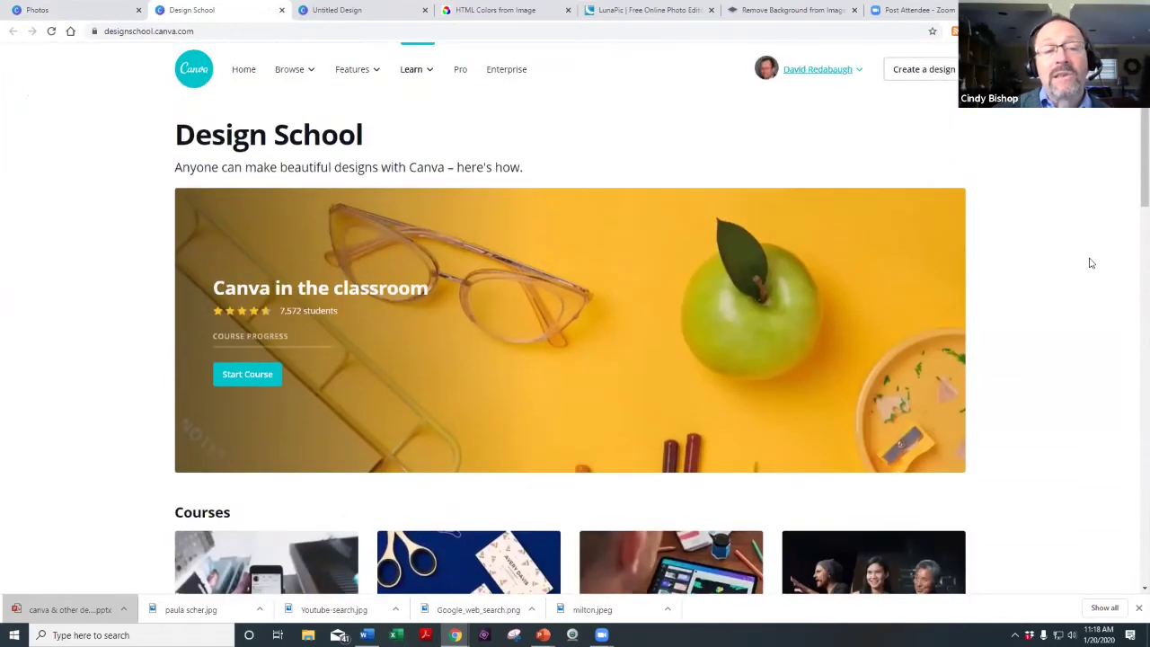
pyautogui.scroll(-3, 1090, 262)
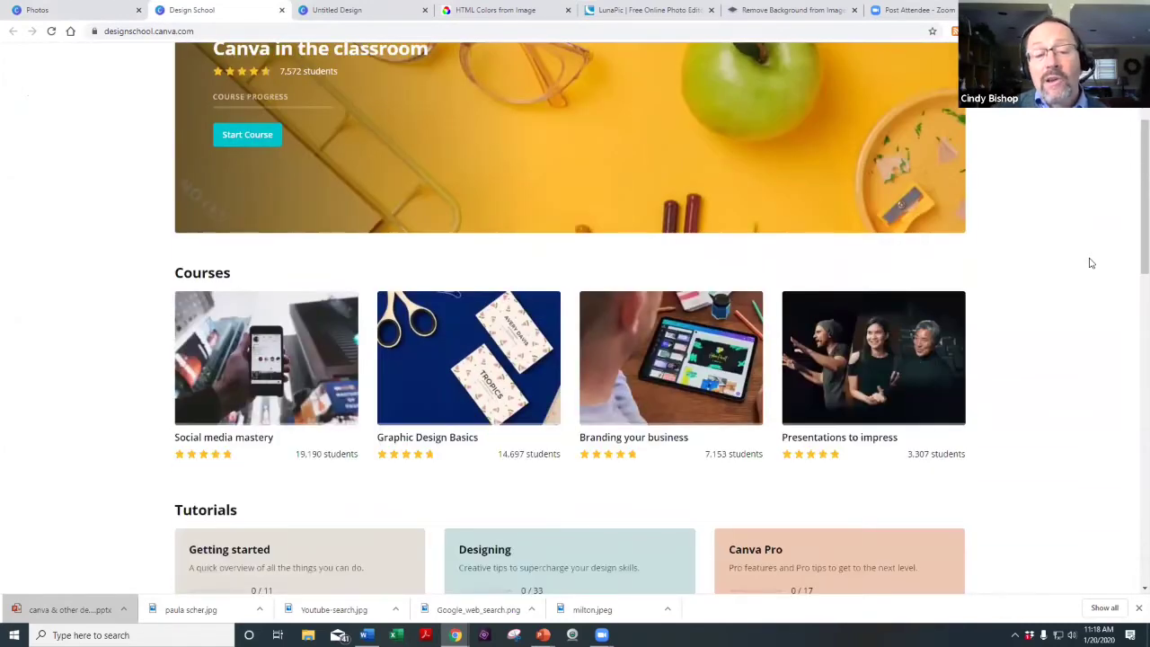
pyautogui.scroll(-2, 1090, 262)
pyautogui.scroll(-2, 1090, 262)
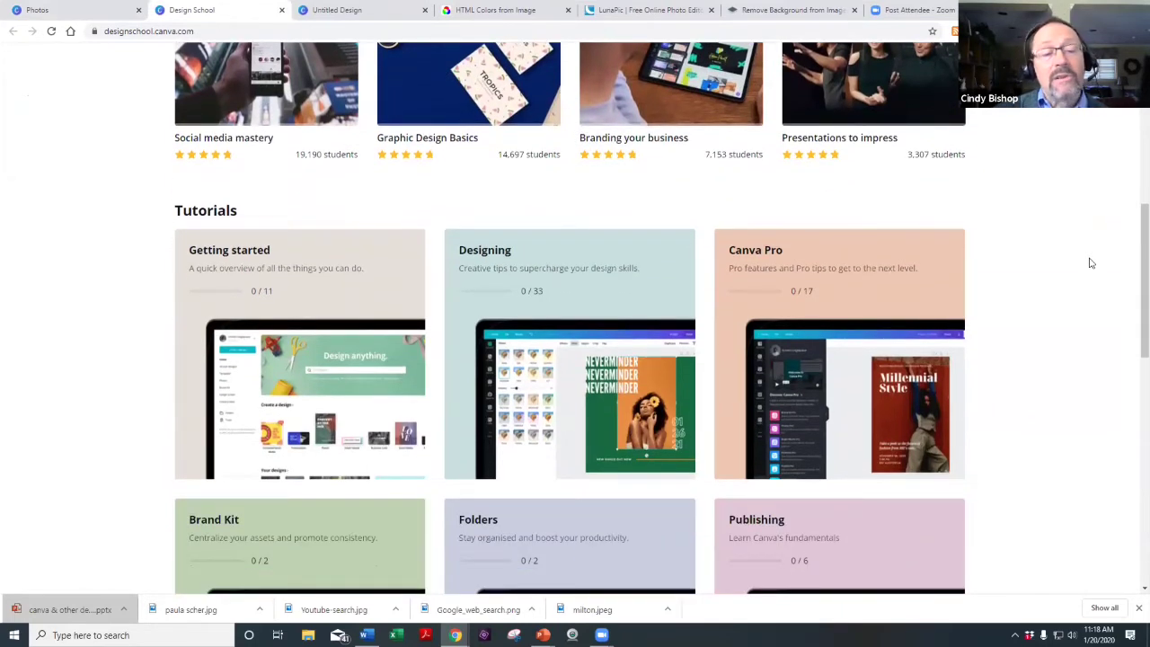
pyautogui.scroll(-6, 1090, 263)
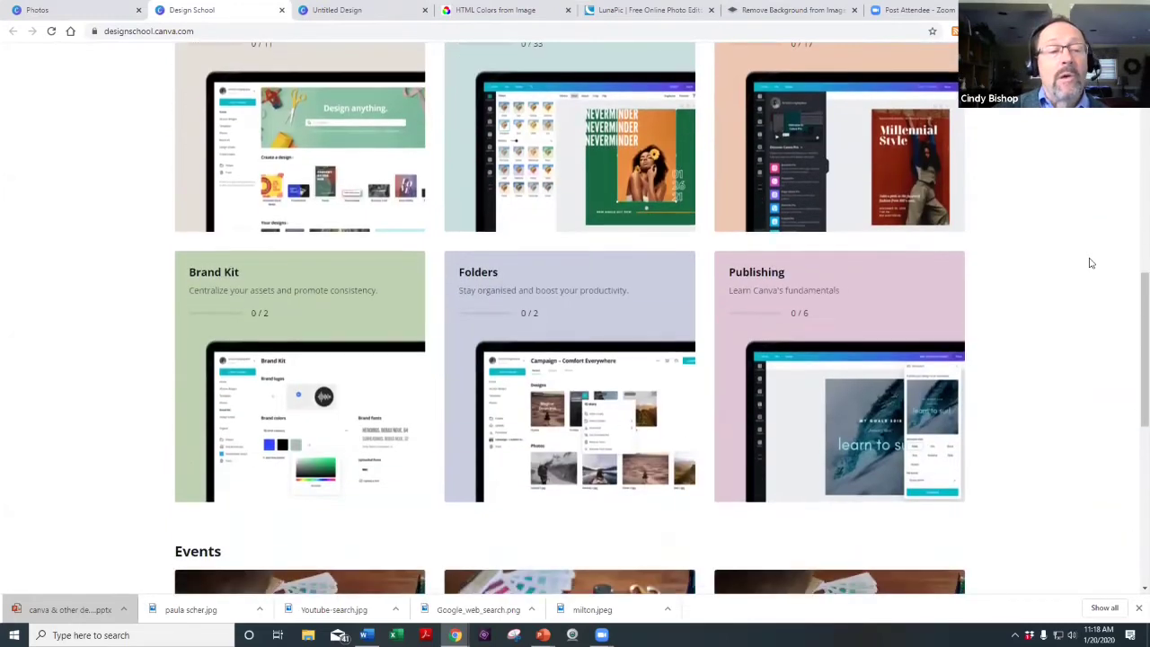
pyautogui.scroll(-2, 1090, 263)
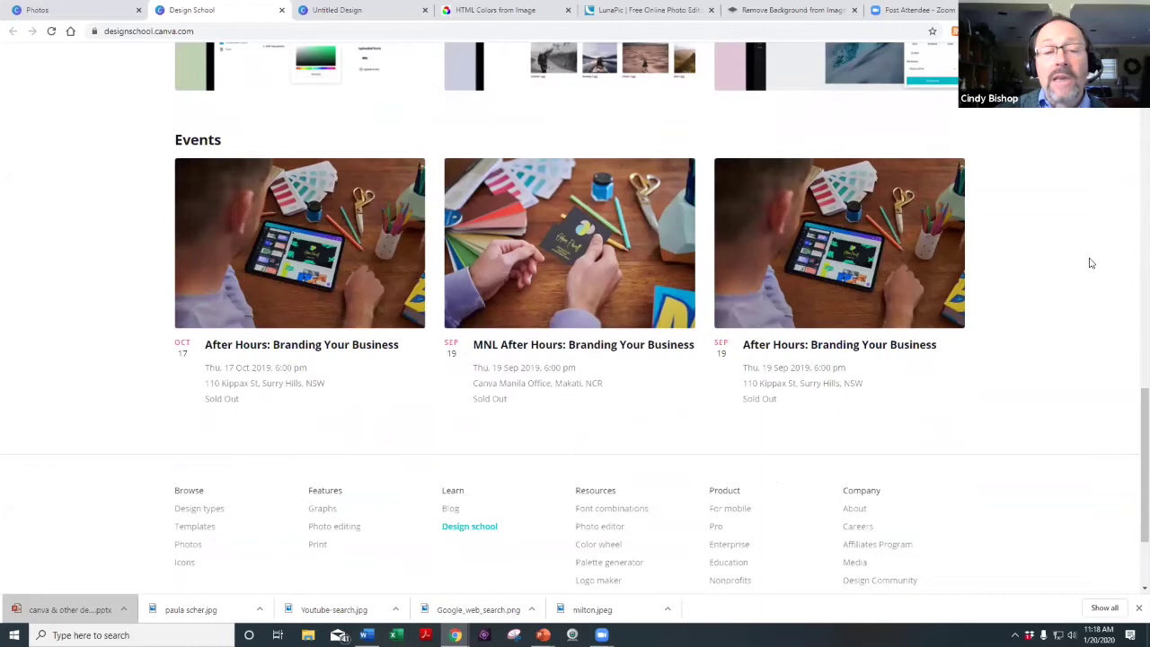
pyautogui.scroll(4, 1091, 262)
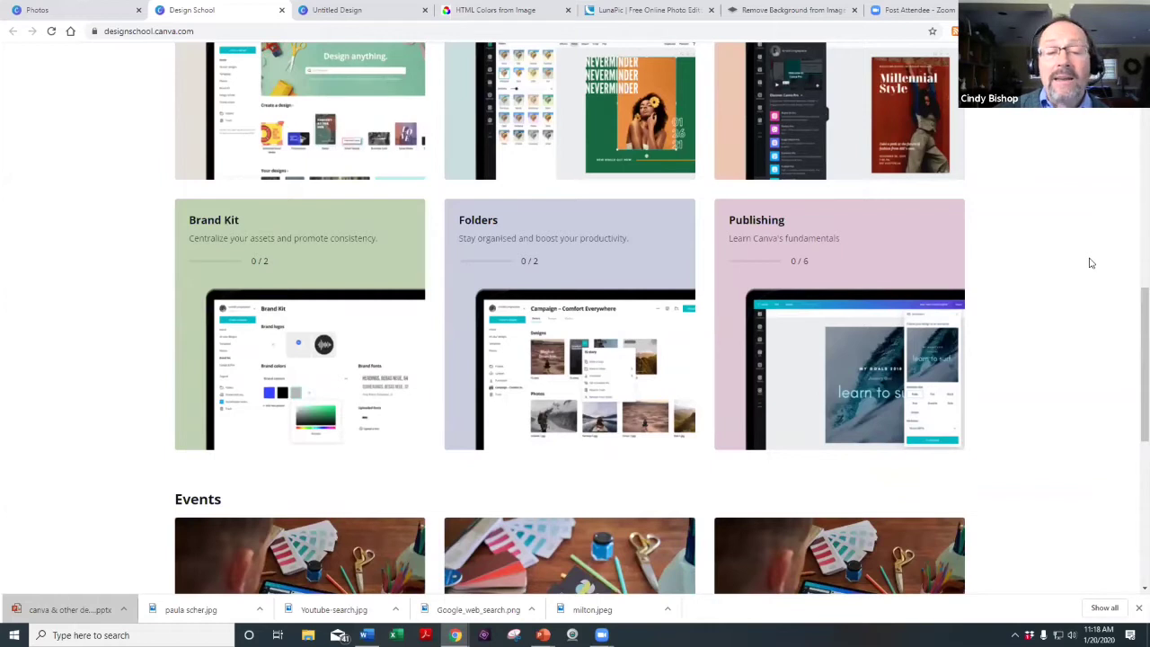
pyautogui.scroll(2, 1091, 263)
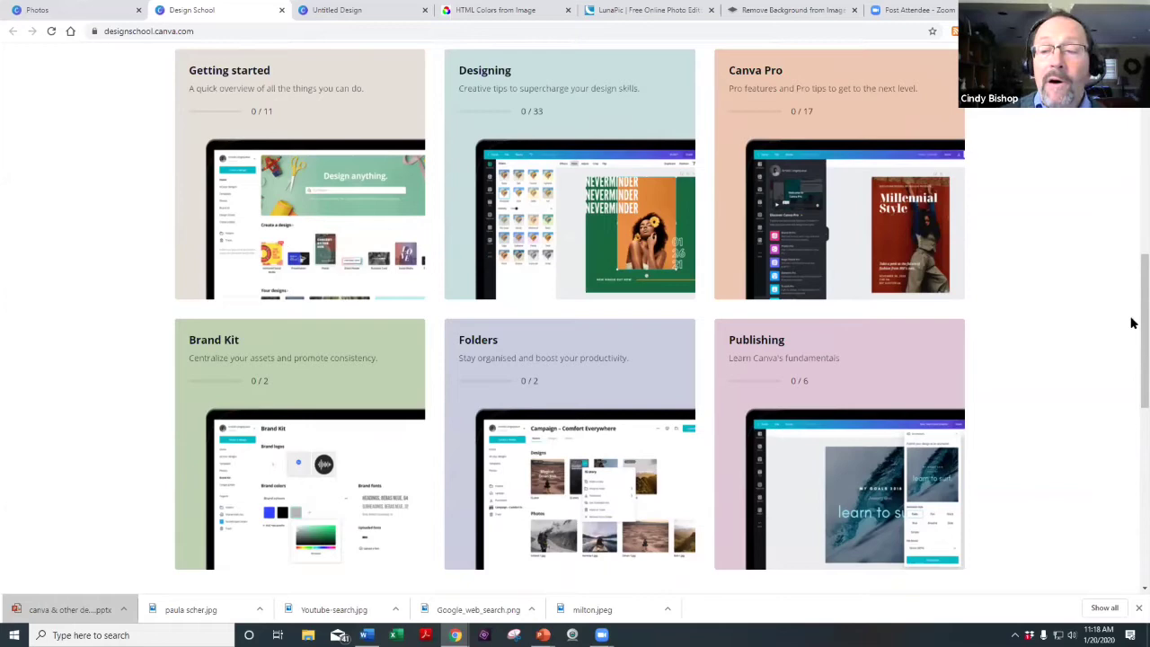
pyautogui.scroll(5, 1129, 331)
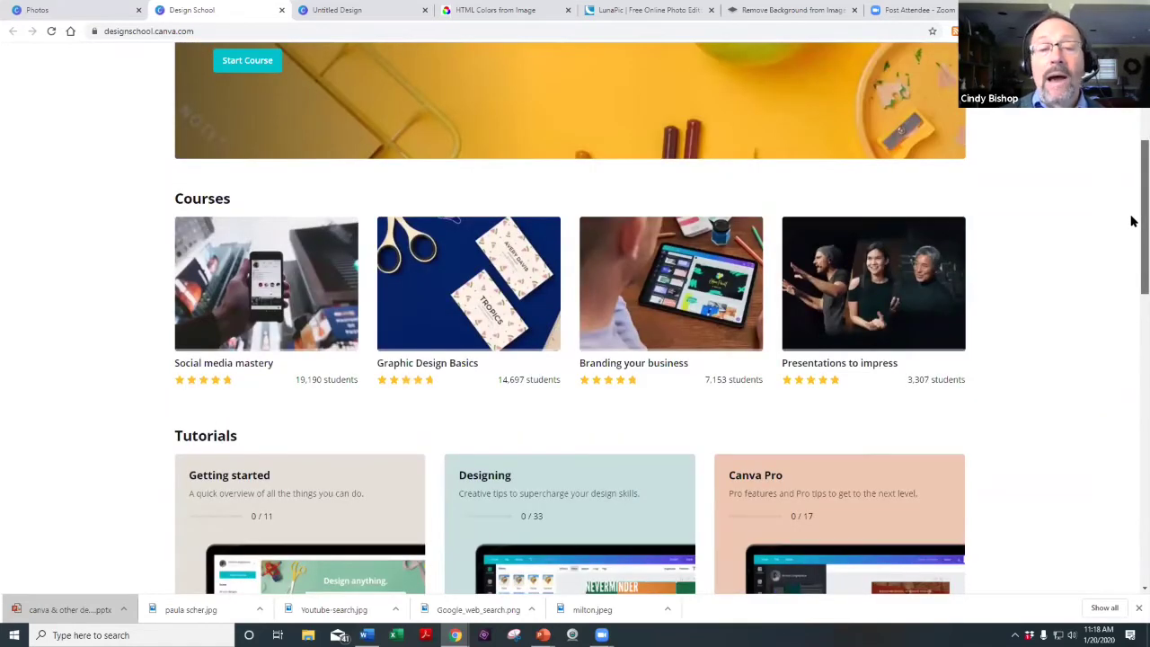
pyautogui.scroll(2, 1130, 207)
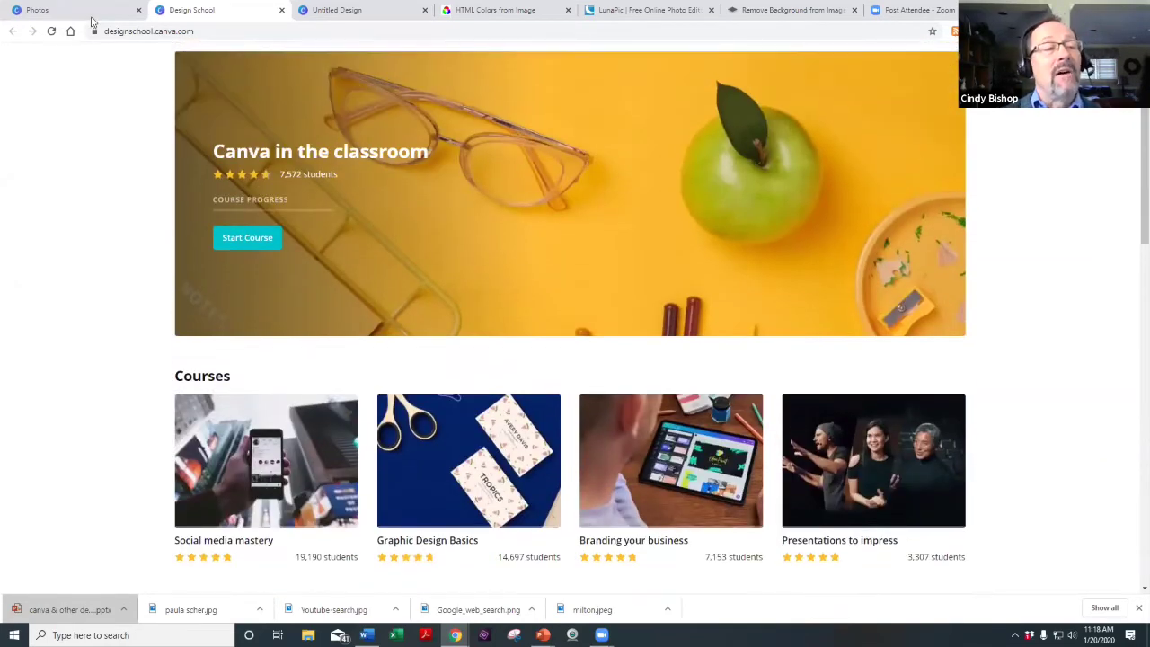
# Return to the photo library page, view the Folders overview, and open the listing of all existing designs.
pyautogui.click(80, 12)
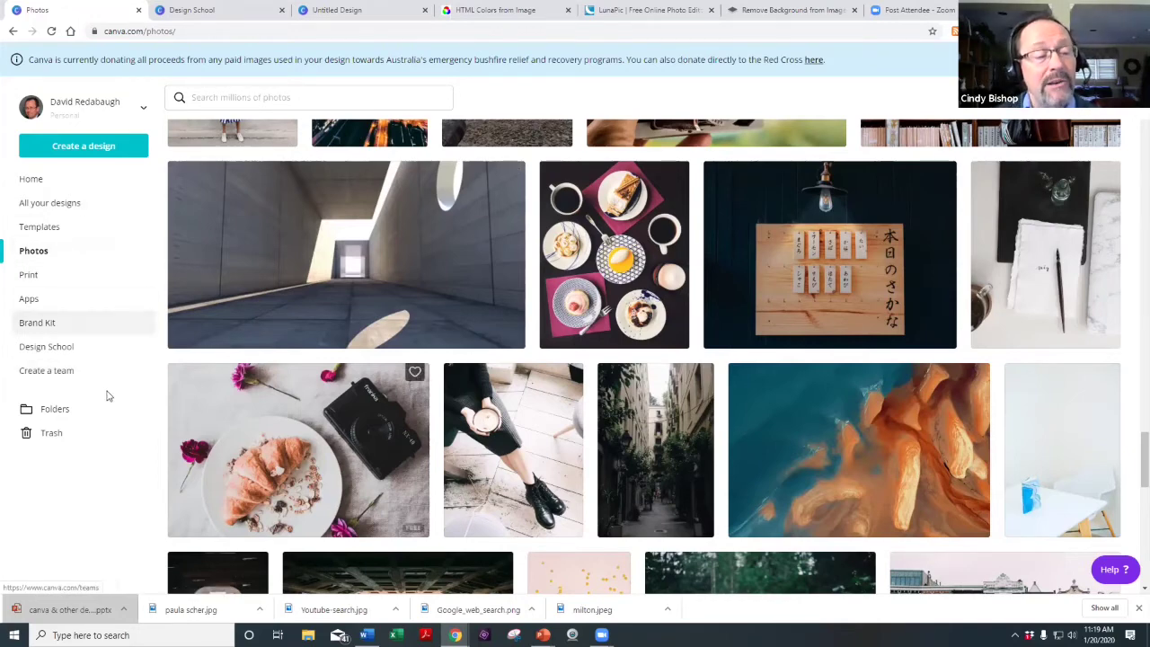
pyautogui.click(51, 411)
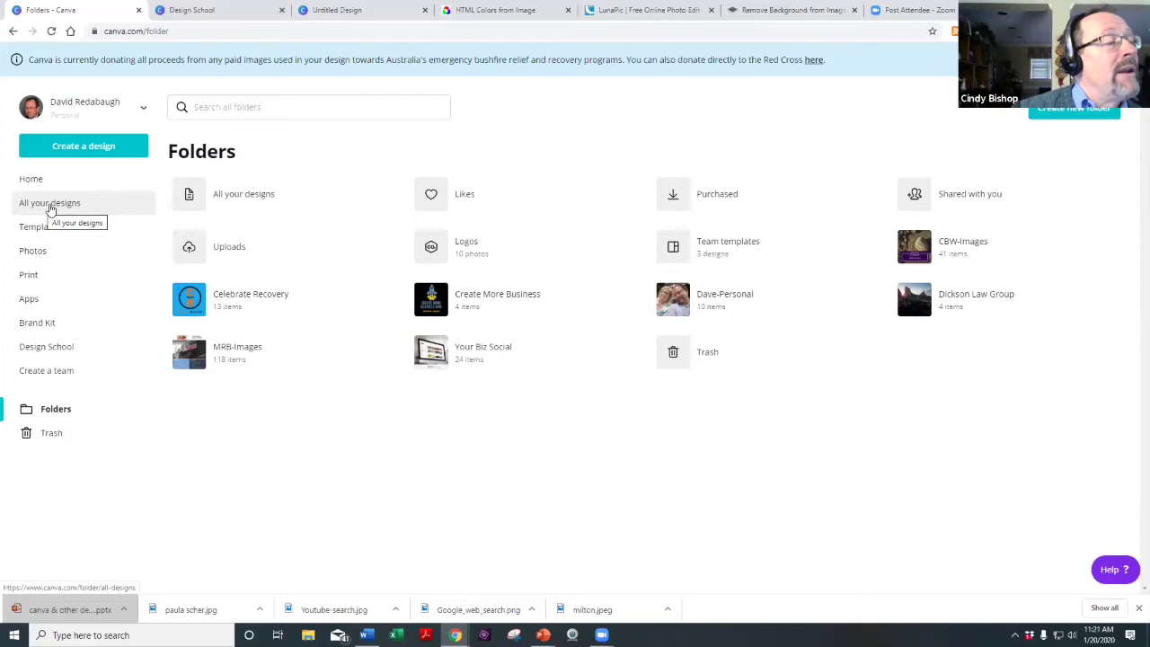
pyautogui.click(52, 207)
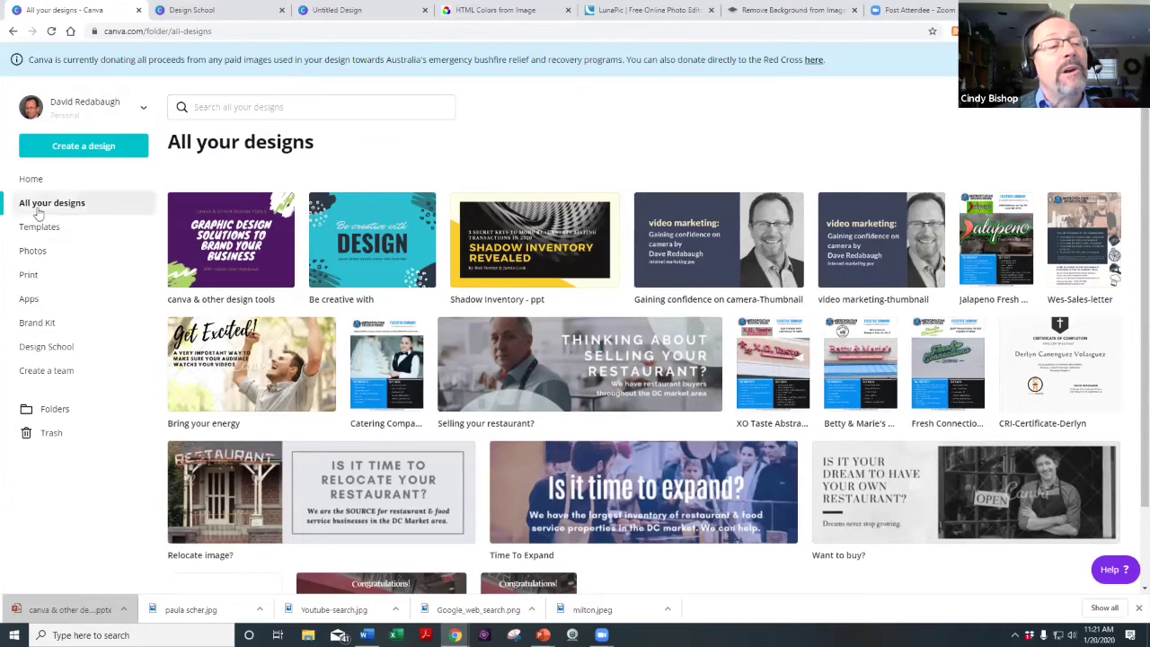
# Close the browser tab holding the untitled blank Facebook Cover design.
pyautogui.click(94, 146)
pyautogui.click(205, 11)
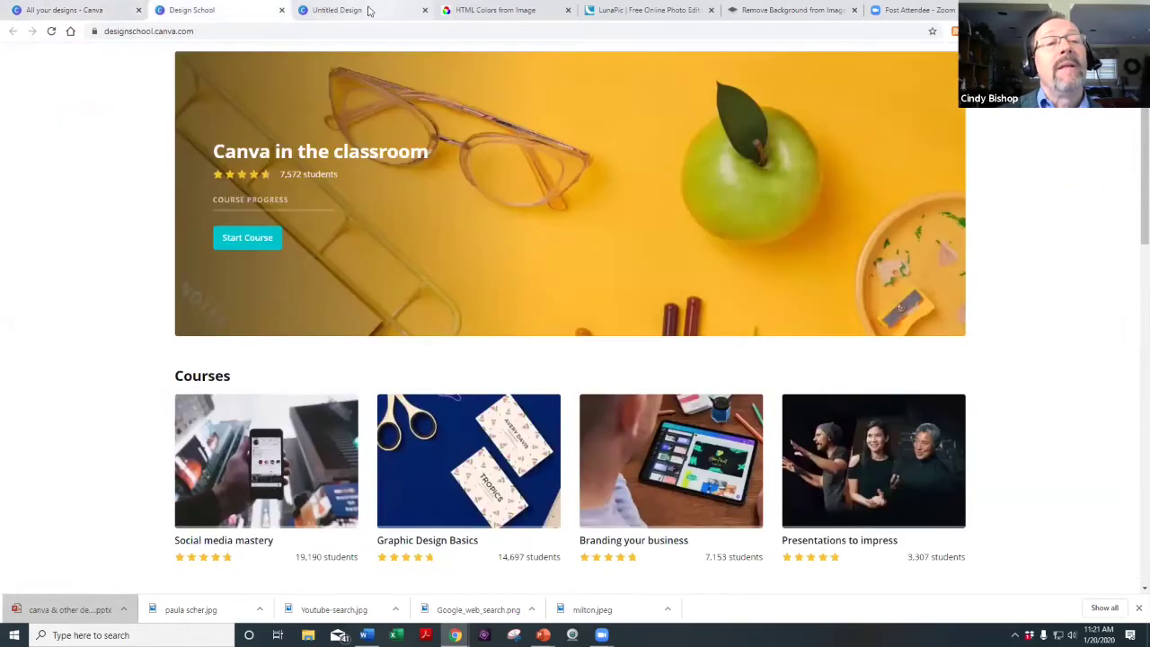
pyautogui.click(368, 11)
pyautogui.click(425, 11)
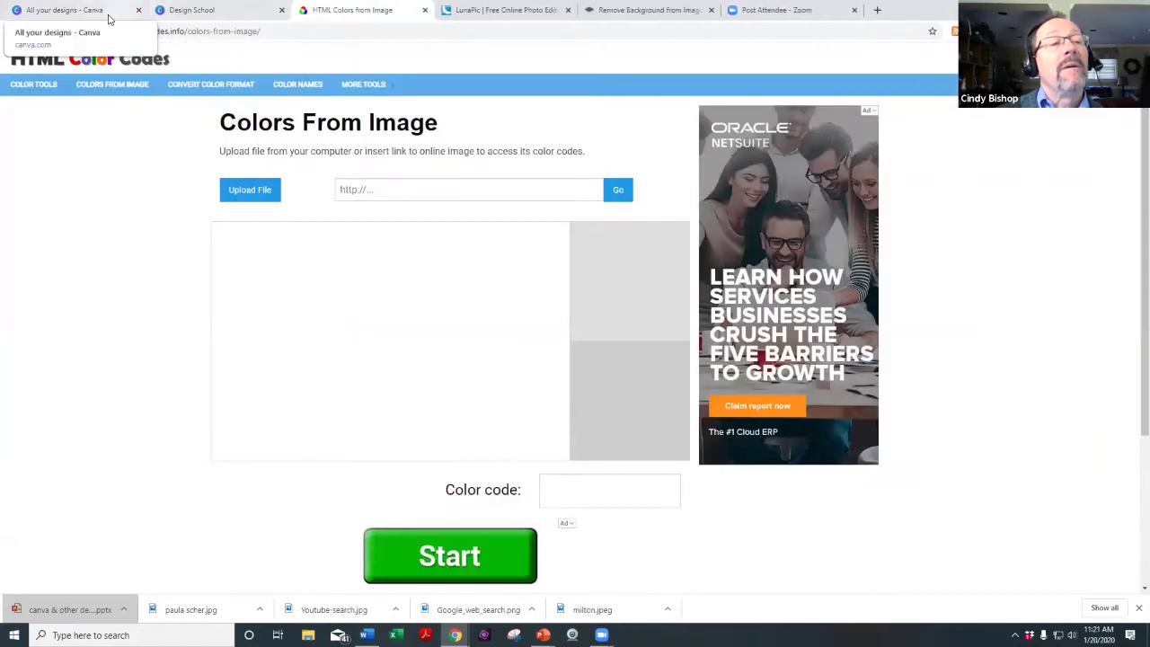
# Search the new-design types for "instagram" from the designs page and create a blank Instagram Post.
pyautogui.click(85, 11)
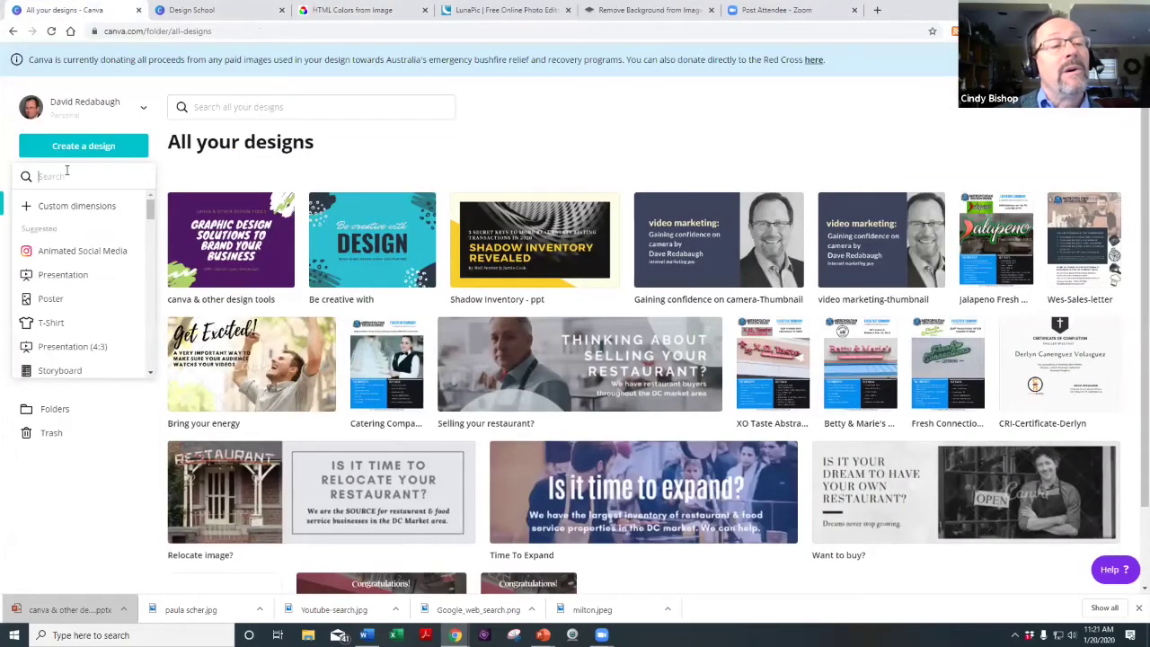
pyautogui.write('Ins')
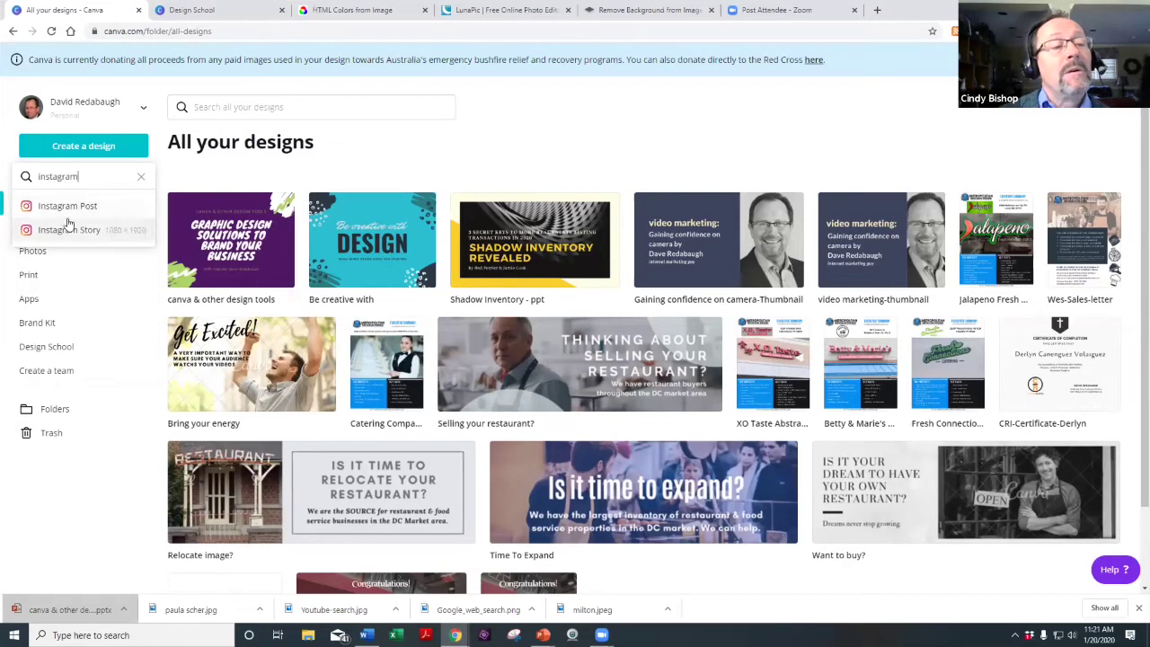
pyautogui.click(68, 207)
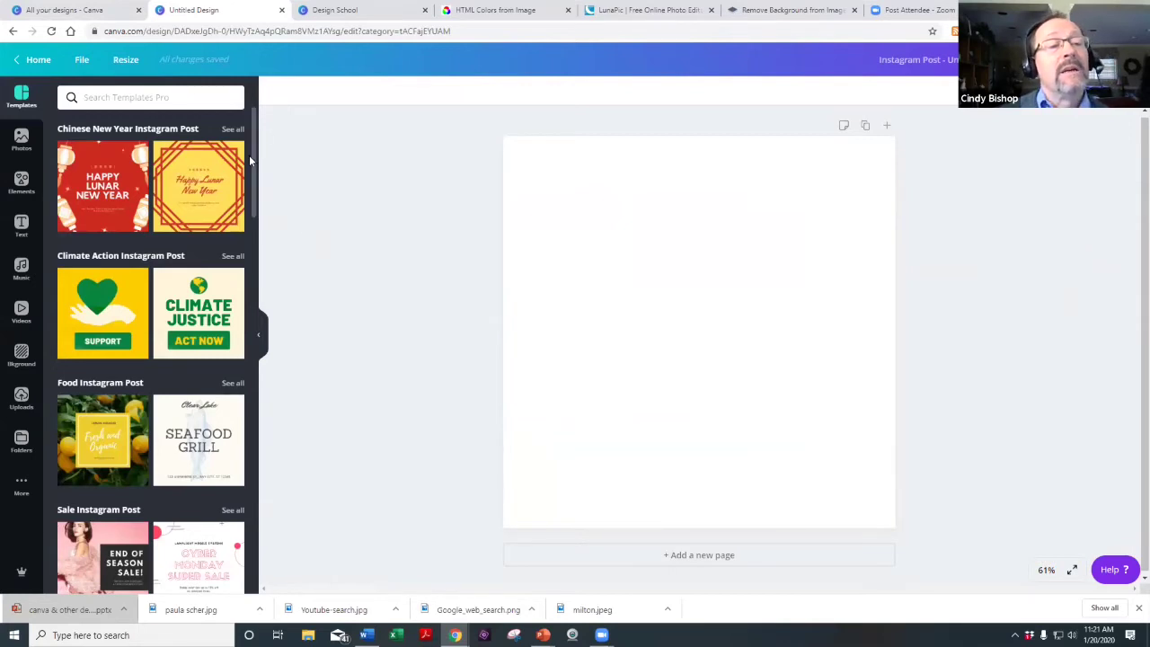
# Browse the Instagram Post templates and apply the Winter template with snowy trees and a framed quote.
pyautogui.moveTo(255, 159); pyautogui.dragTo(256, 263)
pyautogui.scroll(-5, 193, 233)
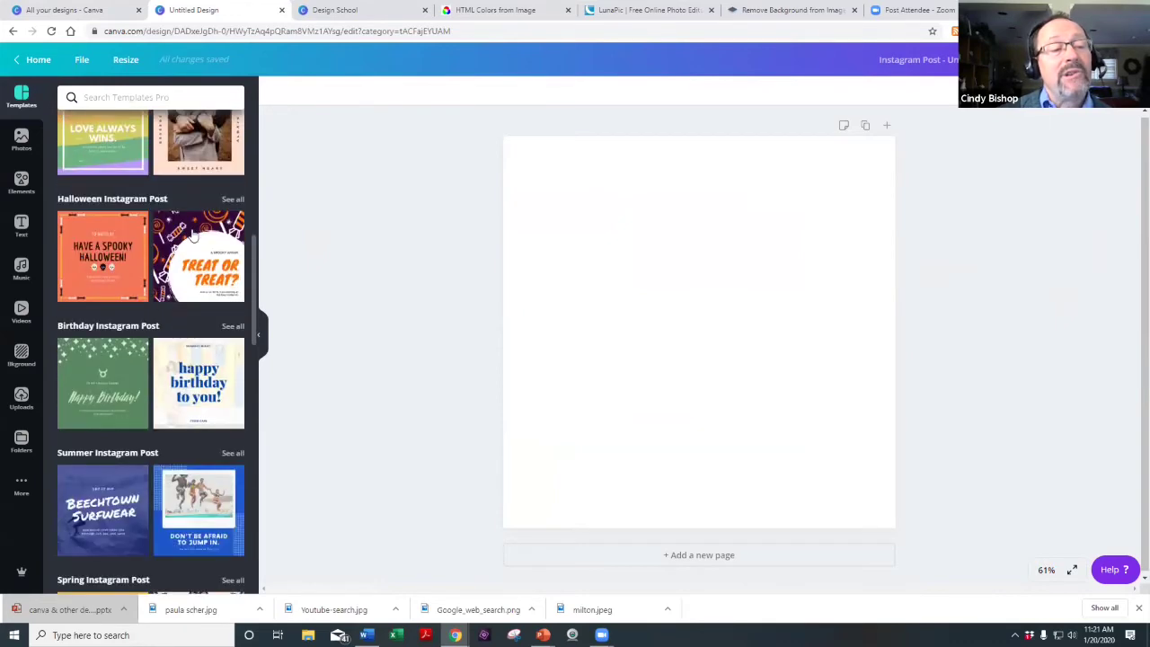
pyautogui.scroll(-4, 192, 233)
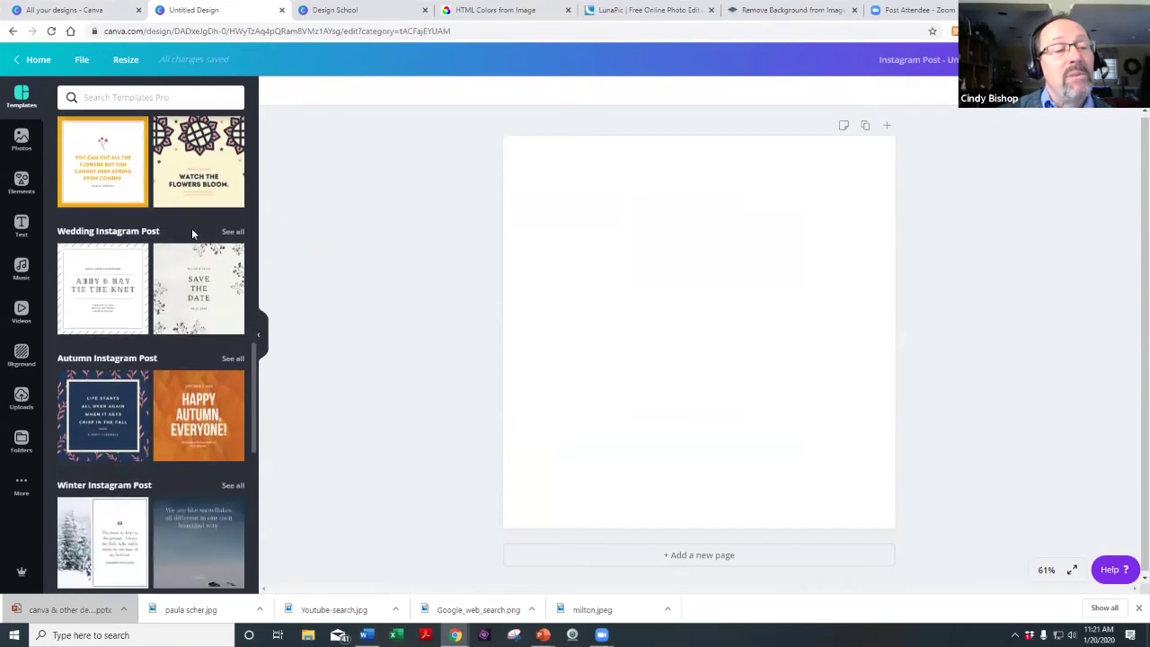
pyautogui.scroll(-3, 192, 234)
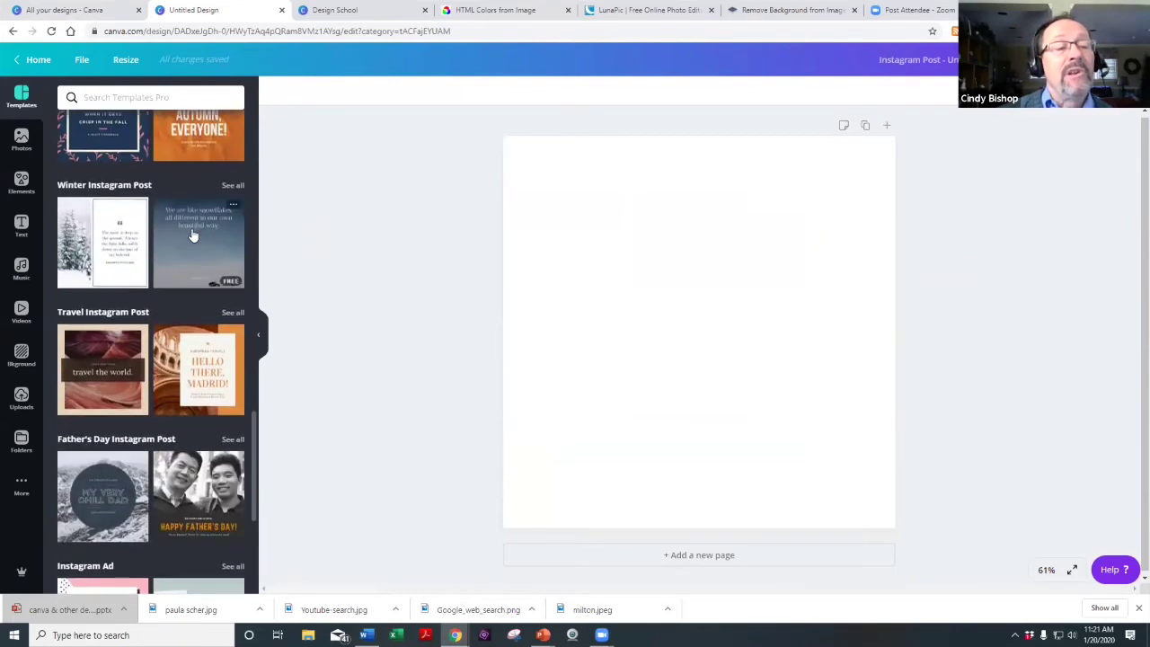
pyautogui.scroll(-5, 192, 233)
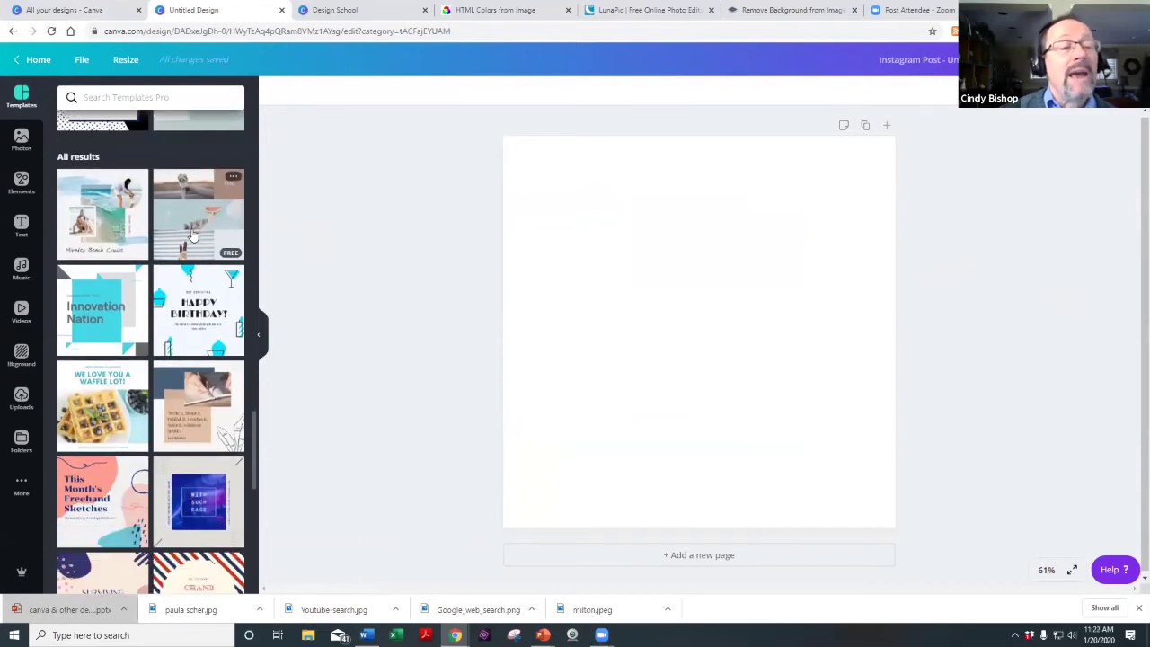
pyautogui.scroll(5, 193, 233)
pyautogui.scroll(3, 193, 234)
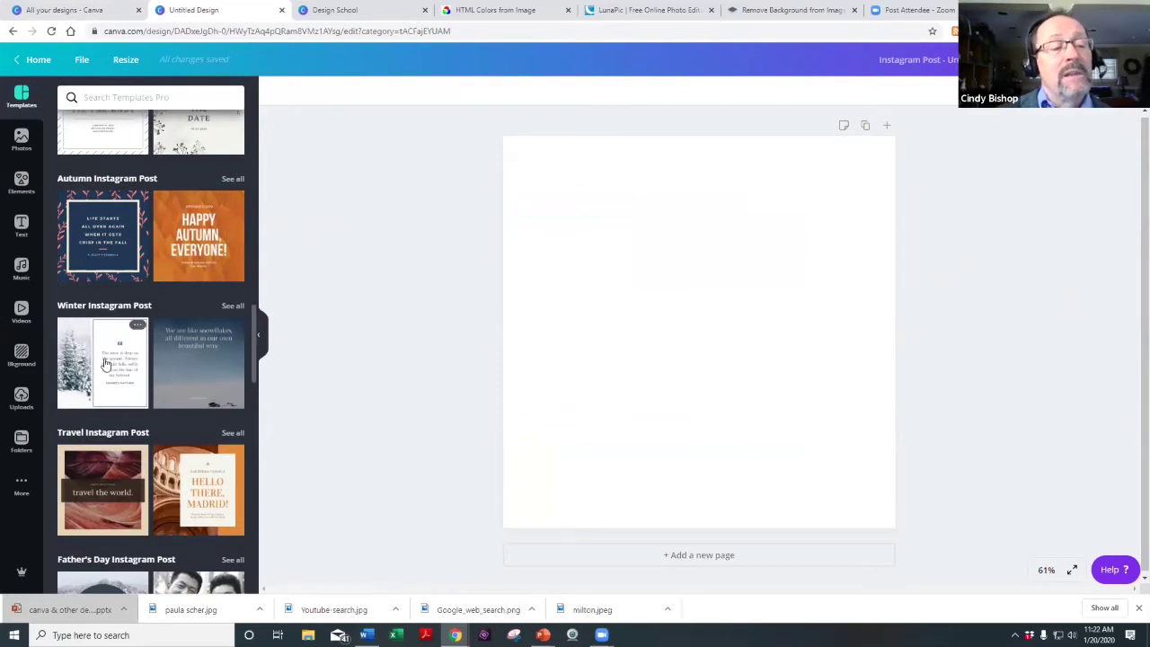
pyautogui.click(87, 344)
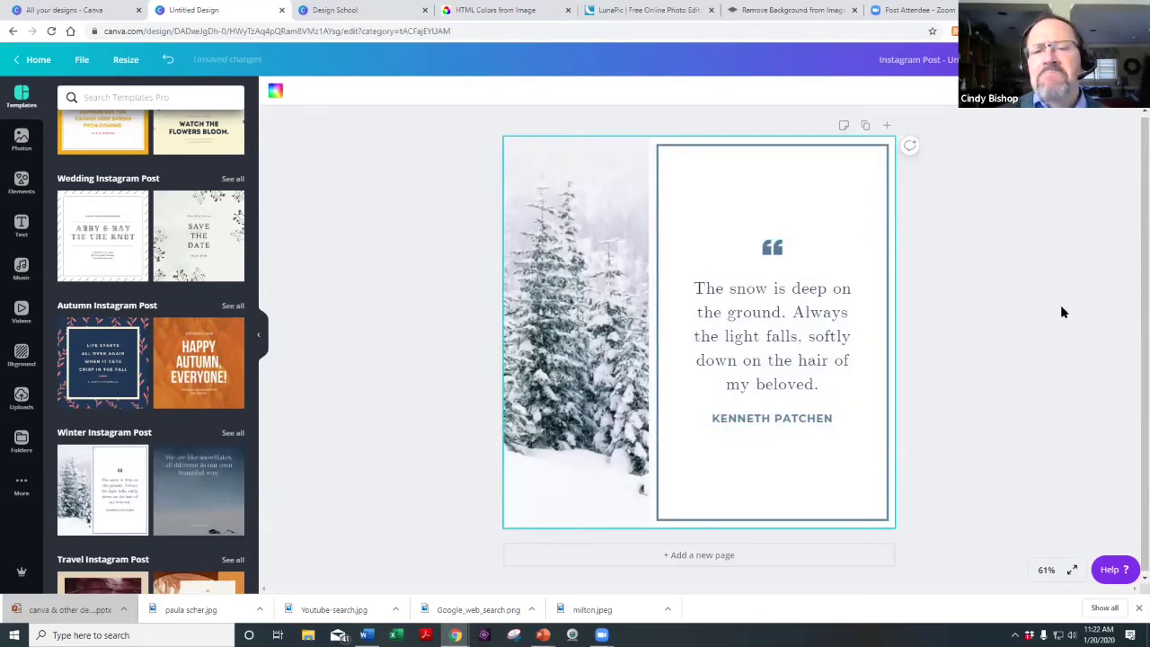
# Replace the snow quote inside the frame with the text "spring post".
pyautogui.click(554, 265)
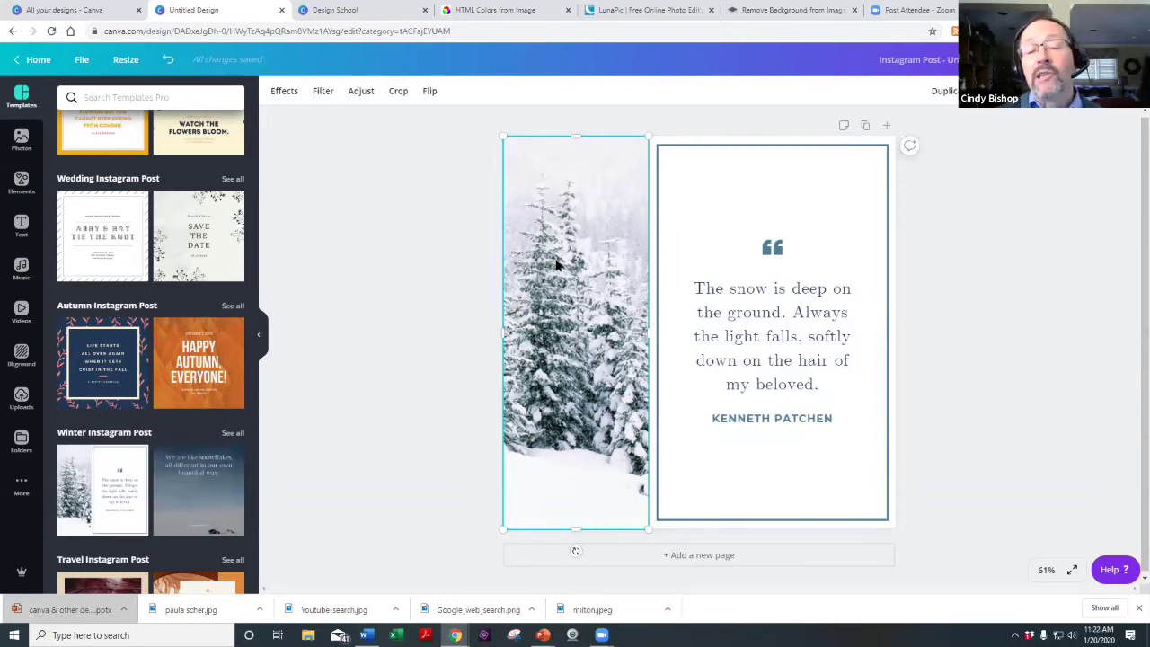
pyautogui.click(822, 316)
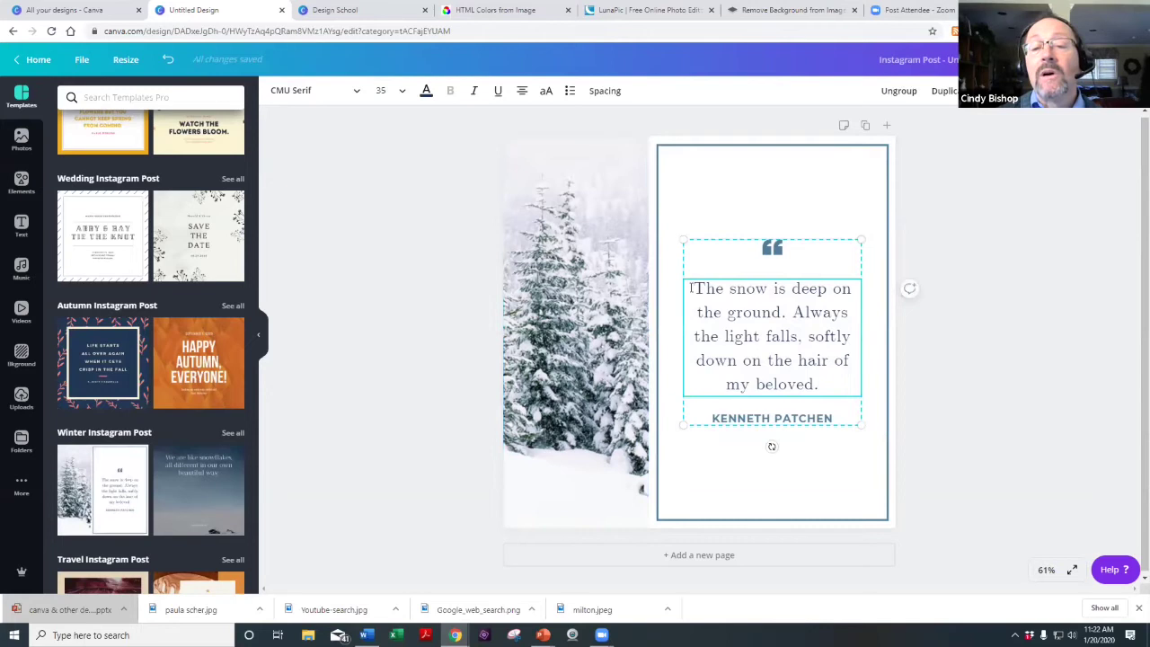
pyautogui.moveTo(696, 287); pyautogui.dragTo(825, 393)
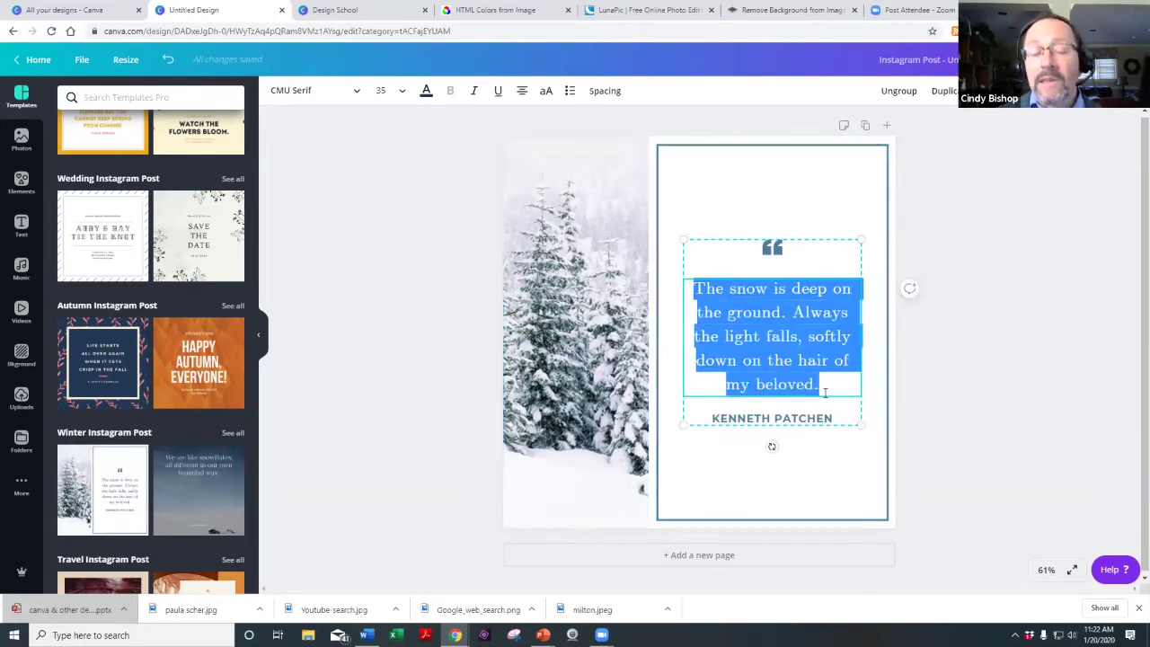
pyautogui.write('spring')
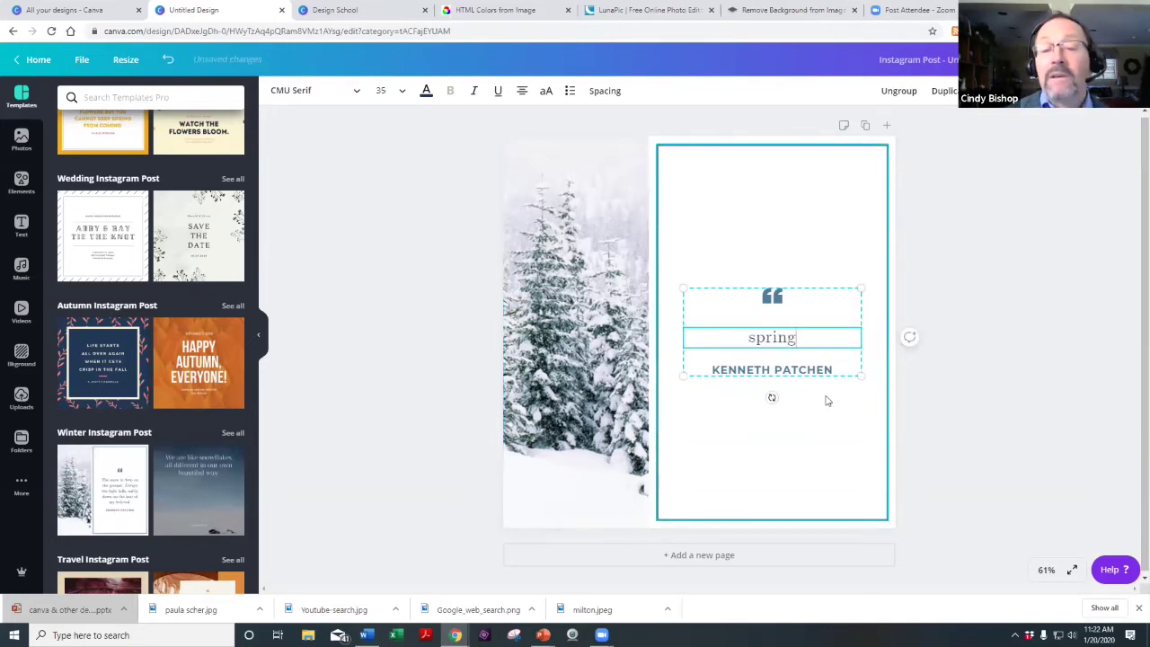
pyautogui.write(' post')
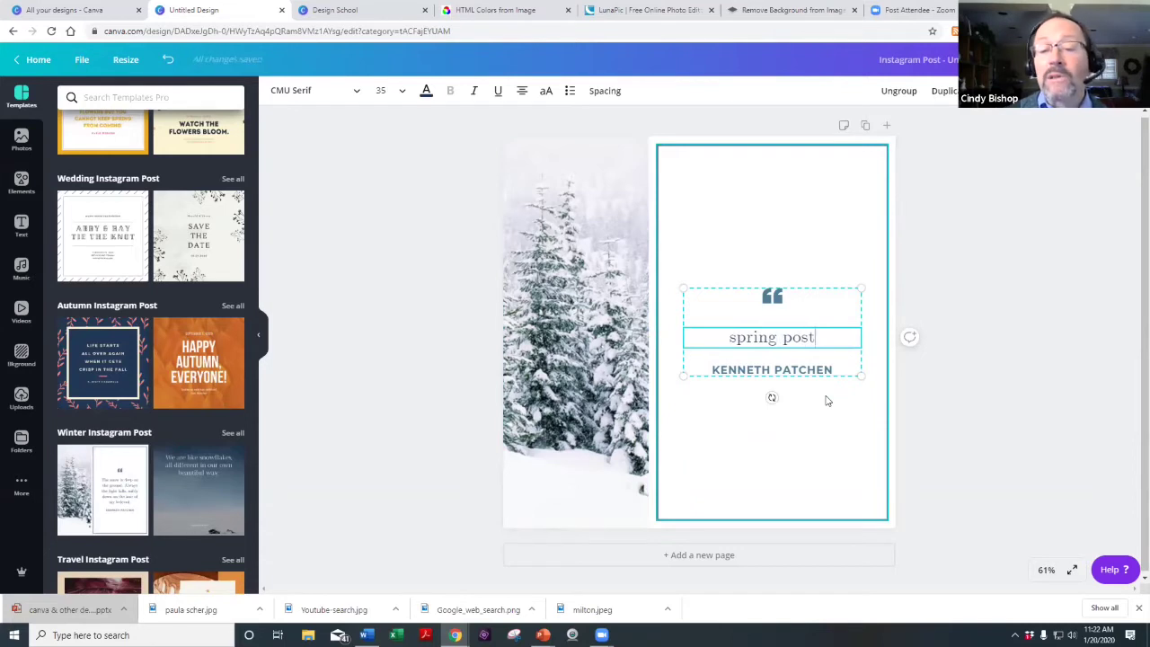
# Browse the English fonts and change the "spring post" text's font to Bentham.
pyautogui.click(840, 372)
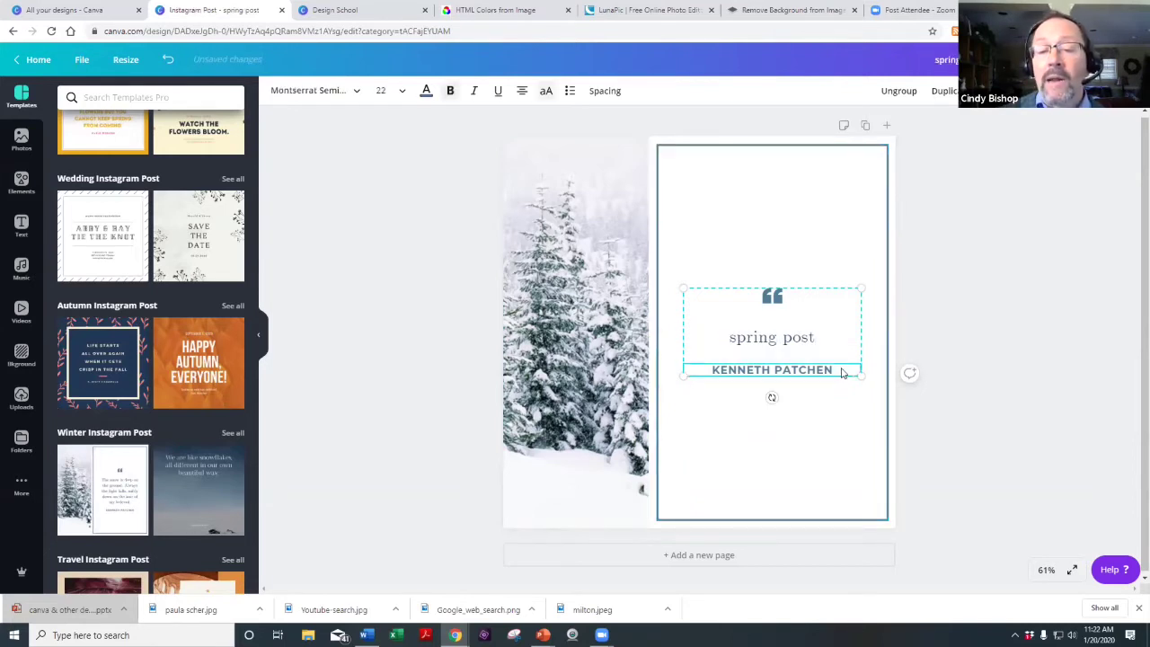
pyautogui.click(836, 340)
pyautogui.doubleClick(842, 337)
pyautogui.click(839, 336)
pyautogui.moveTo(839, 336); pyautogui.dragTo(675, 328)
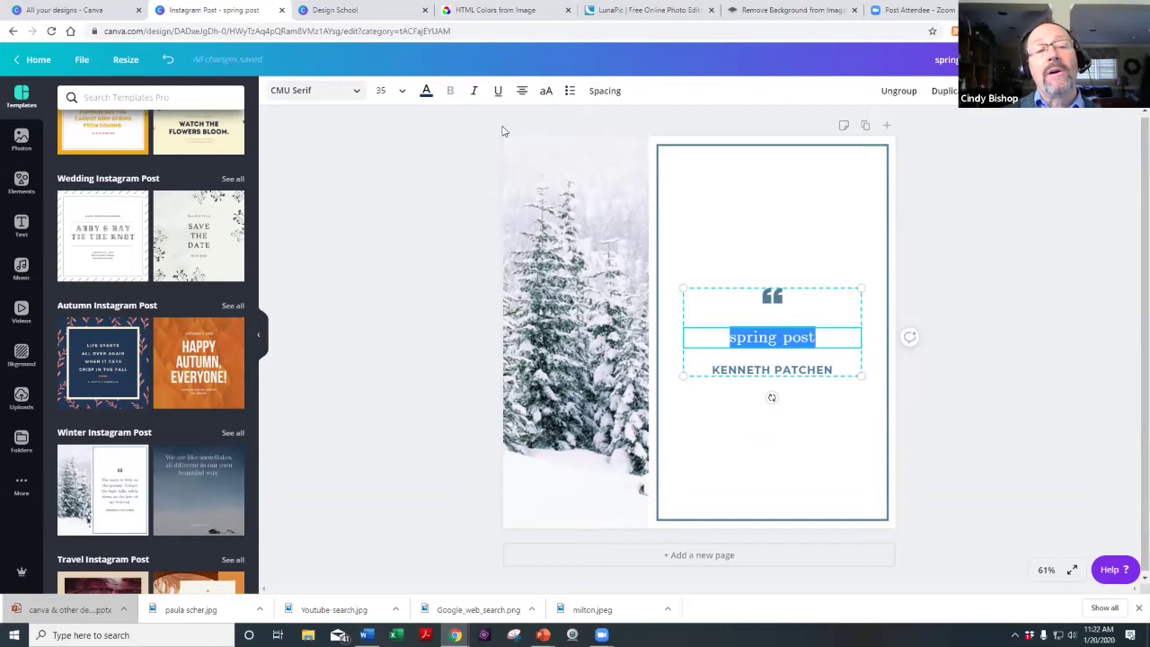
pyautogui.hotkey('ctrl', 'shift', 'f')
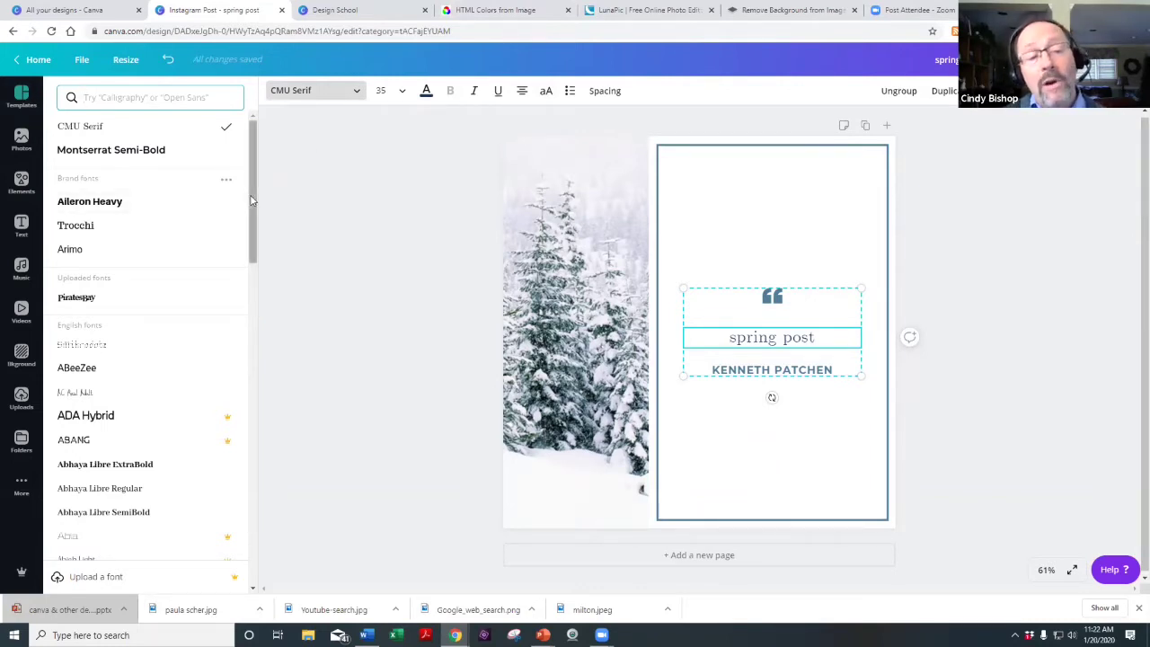
pyautogui.moveTo(252, 201); pyautogui.dragTo(249, 452)
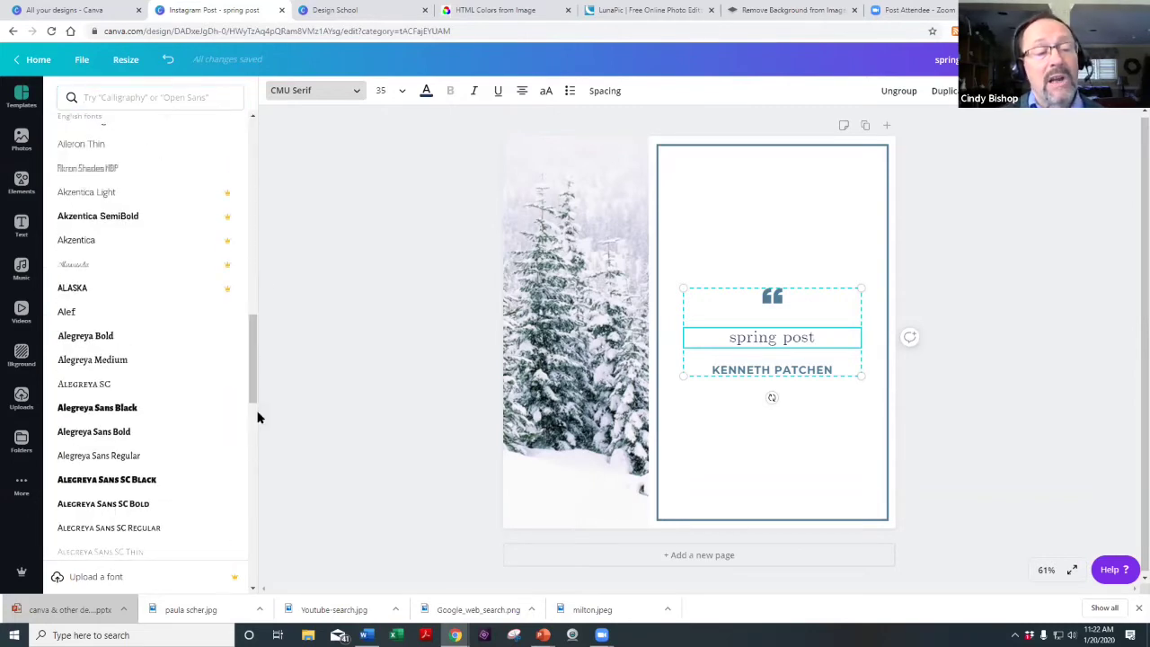
pyautogui.scroll(1, 252, 341)
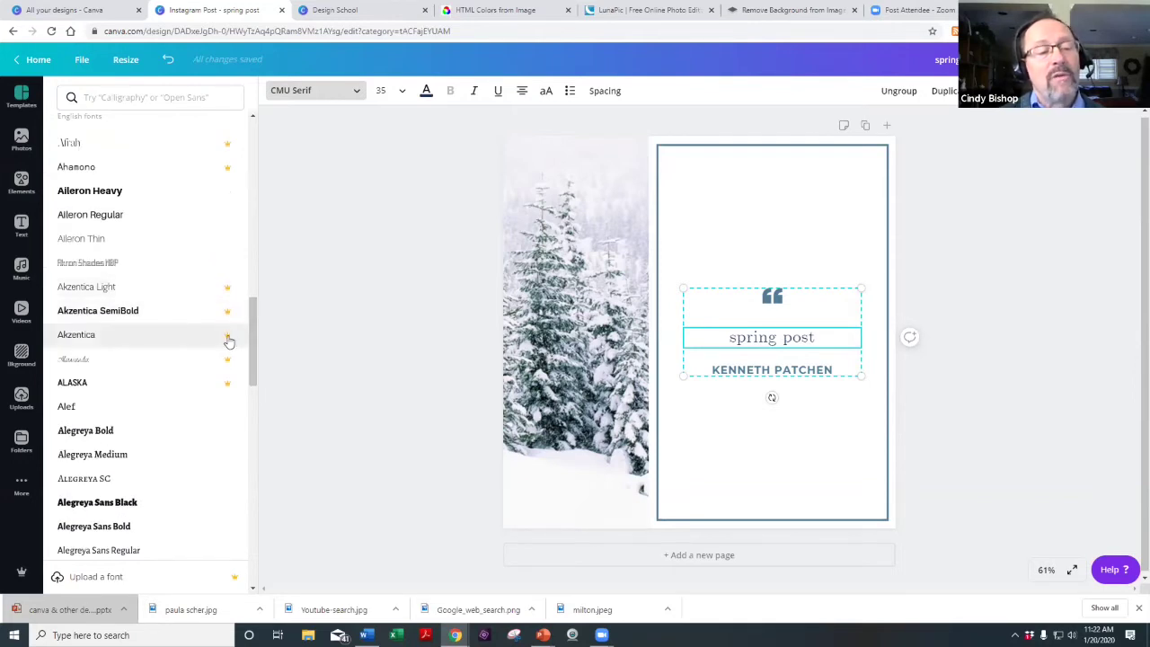
pyautogui.scroll(-1, 253, 399)
pyautogui.scroll(-4, 255, 410)
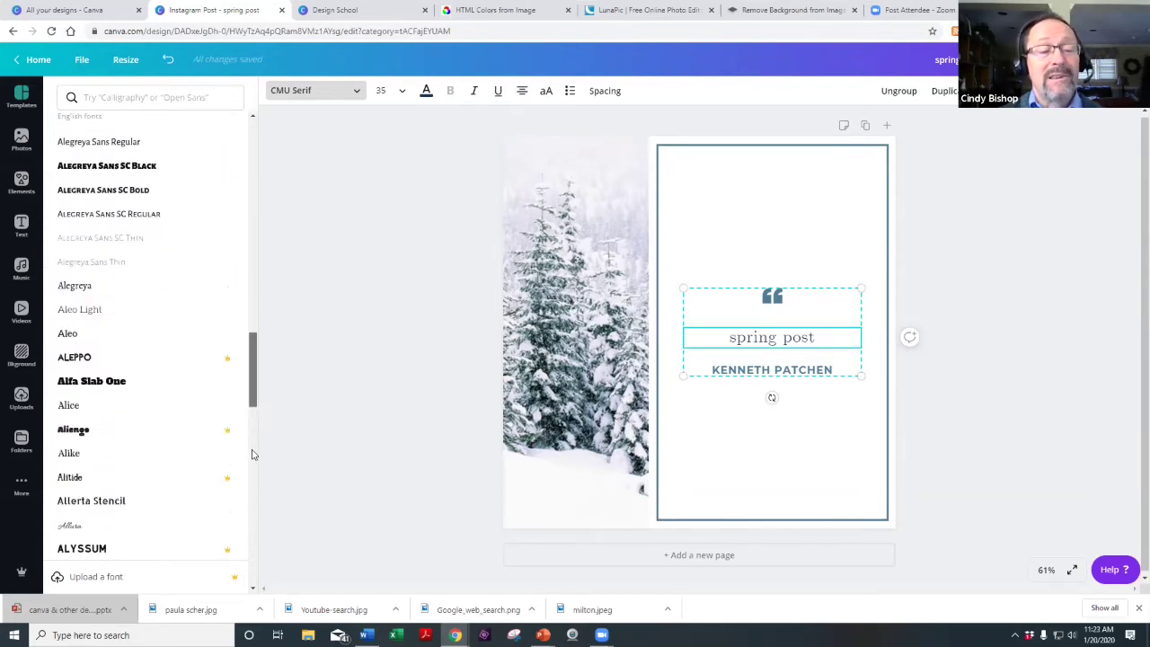
pyautogui.scroll(-3, 254, 381)
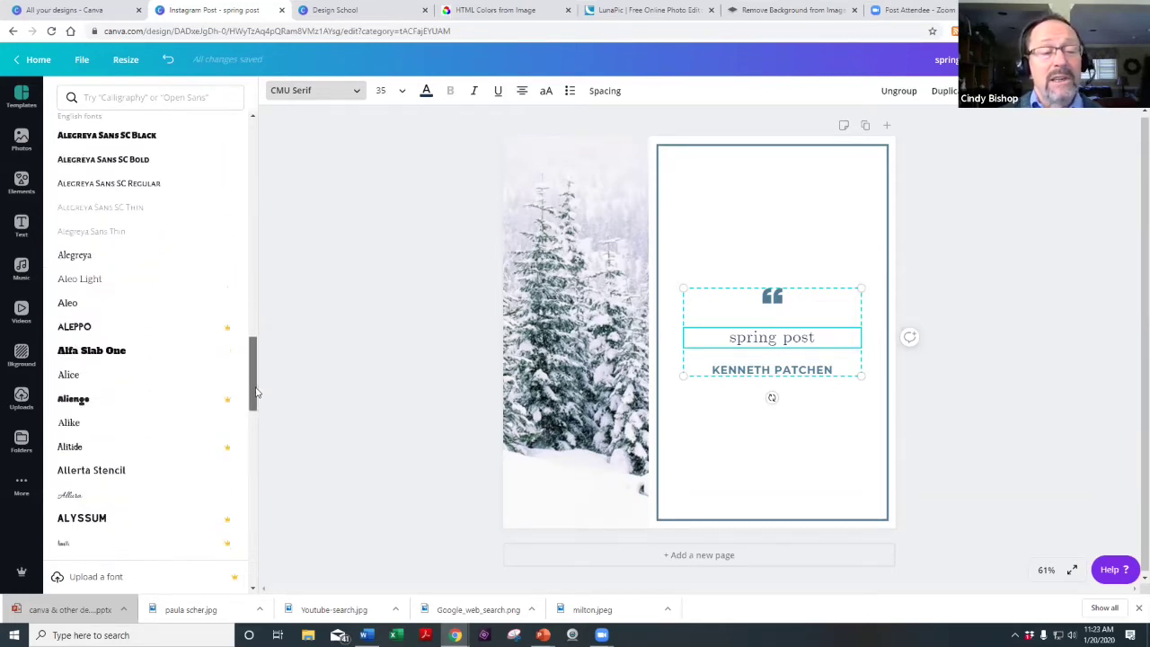
pyautogui.scroll(-9, 253, 426)
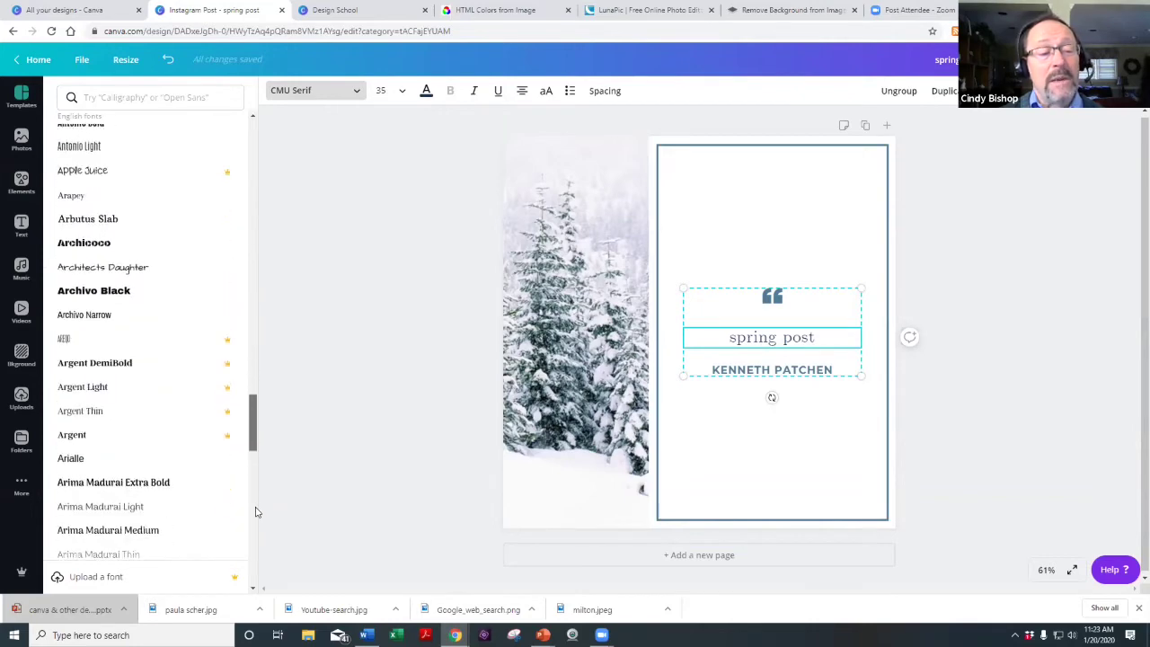
pyautogui.scroll(-6, 254, 575)
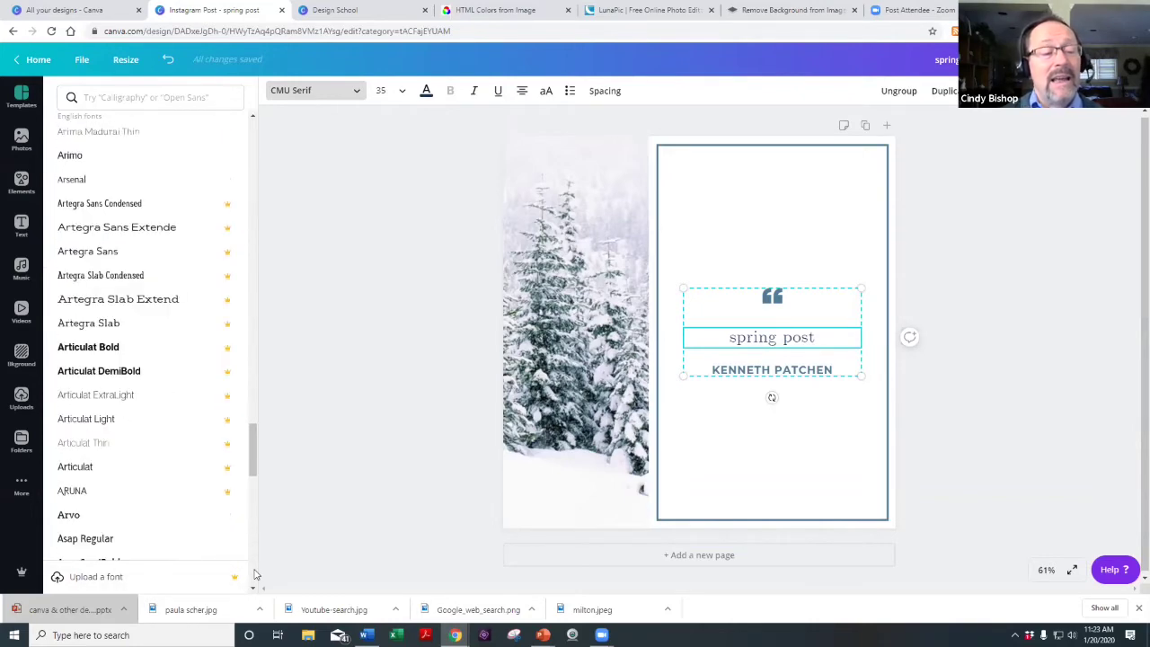
pyautogui.scroll(-6, 252, 571)
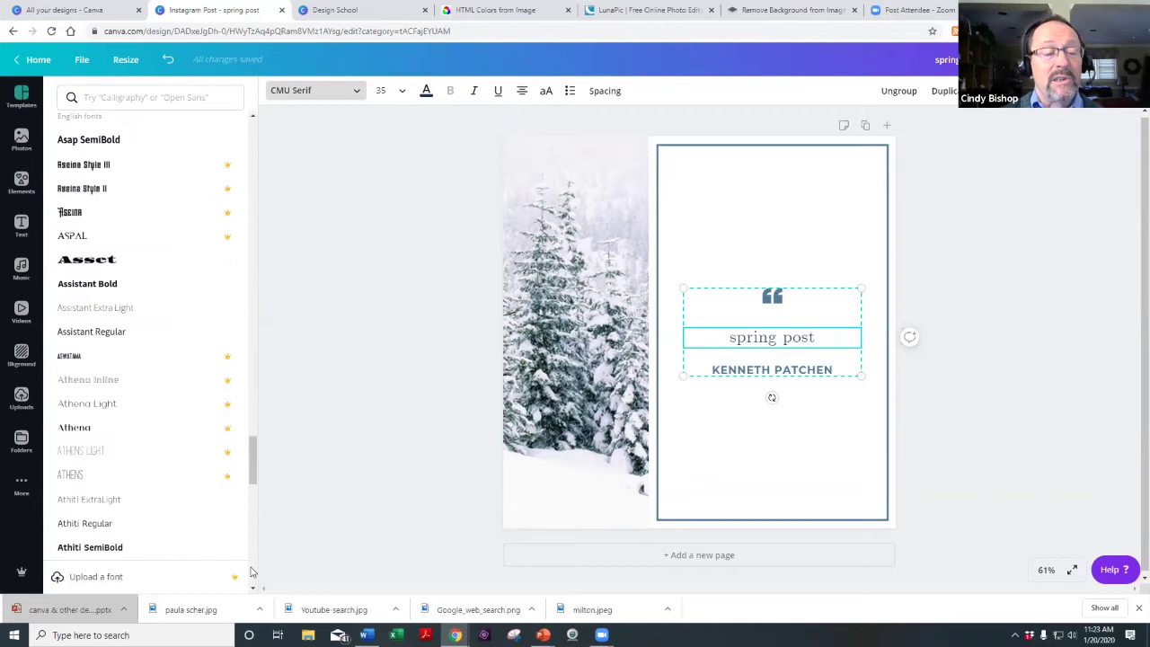
pyautogui.scroll(-12, 252, 571)
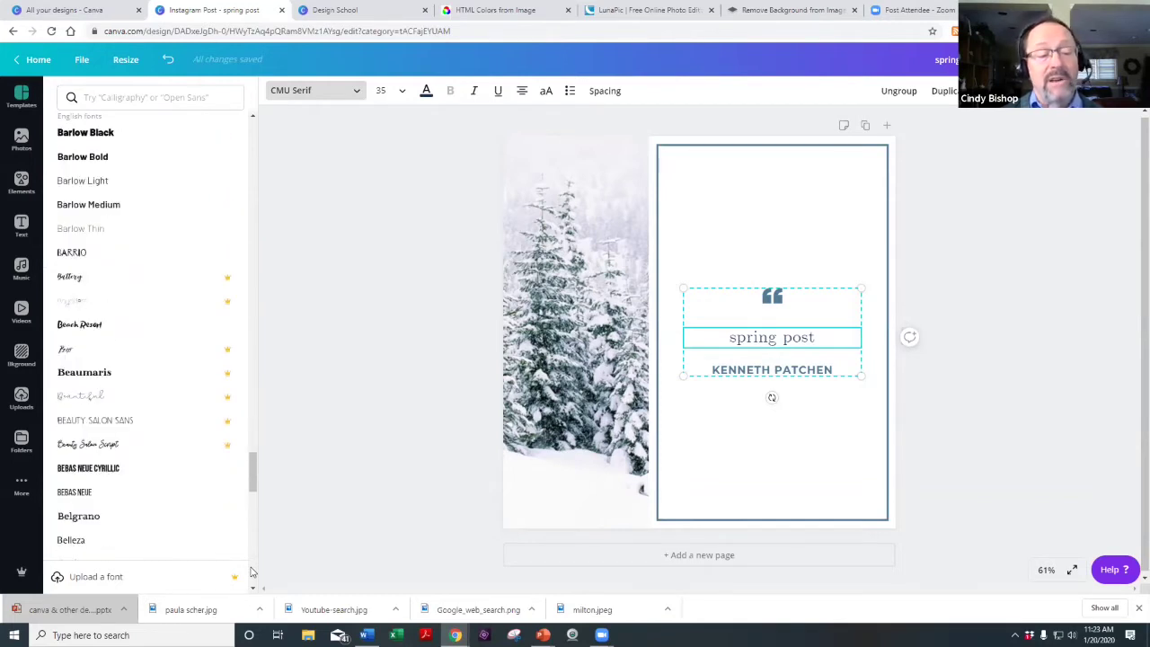
pyautogui.scroll(-6, 252, 571)
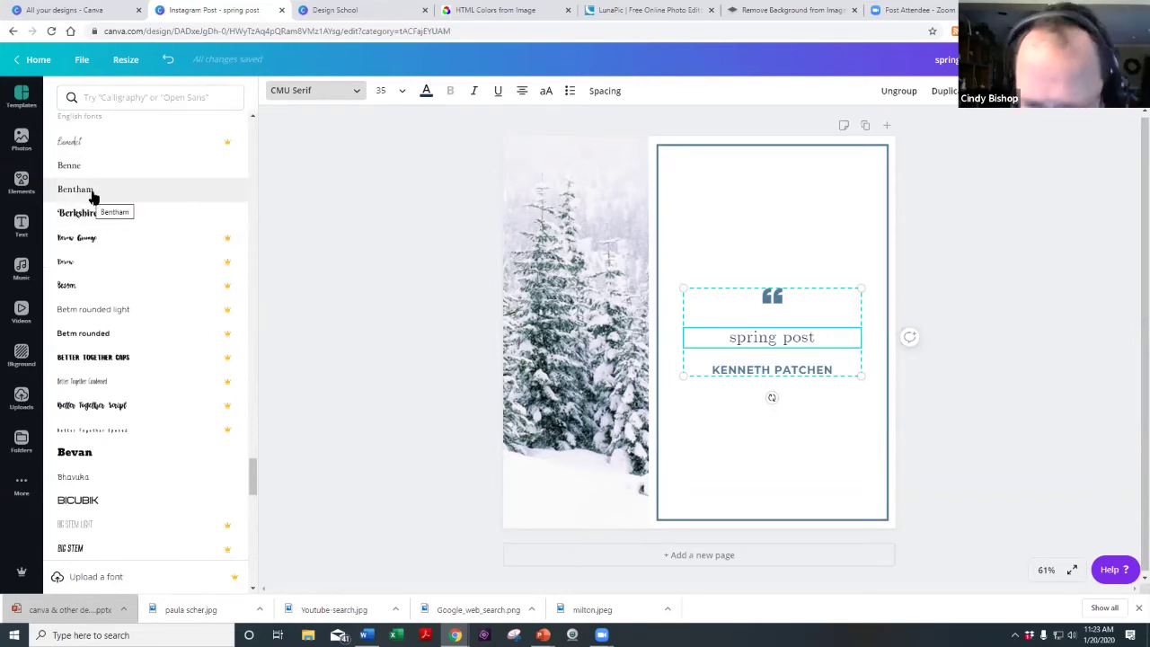
pyautogui.click(90, 190)
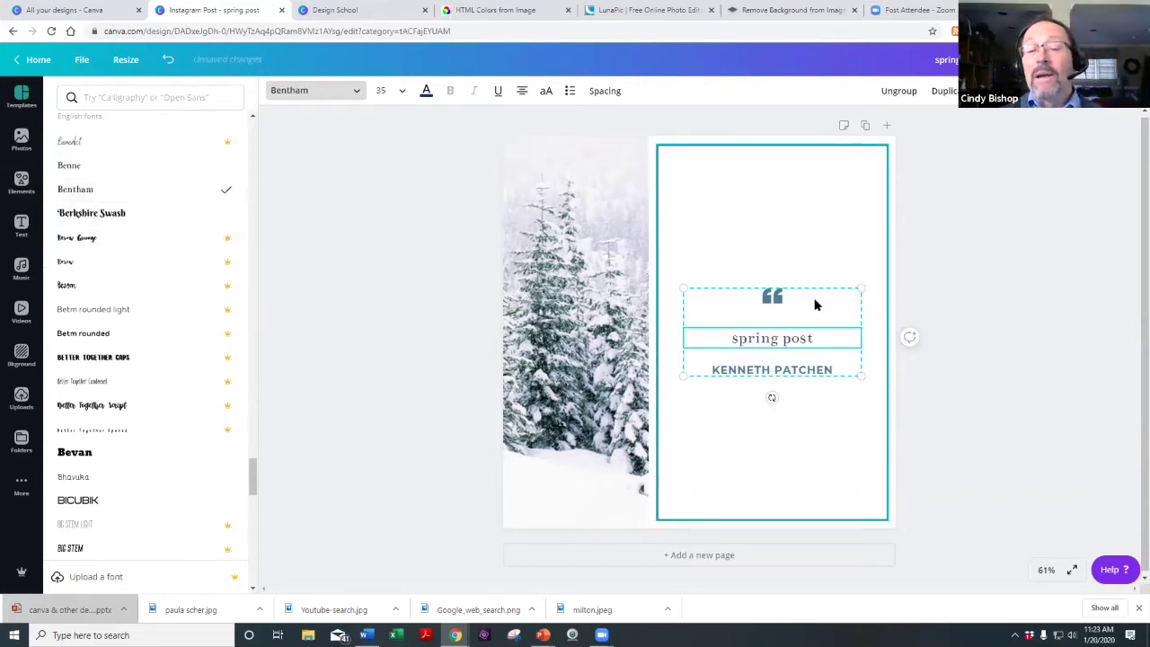
# Set the font size of the author name line below "spring post" to 36.
pyautogui.click(842, 370)
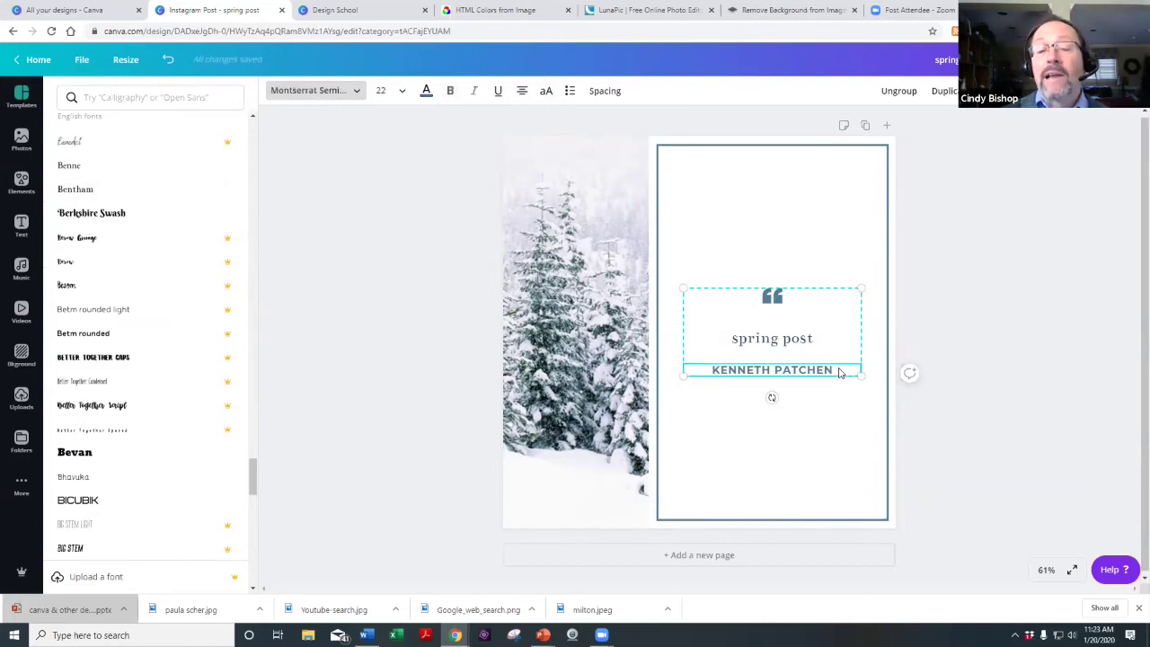
pyautogui.click(381, 91)
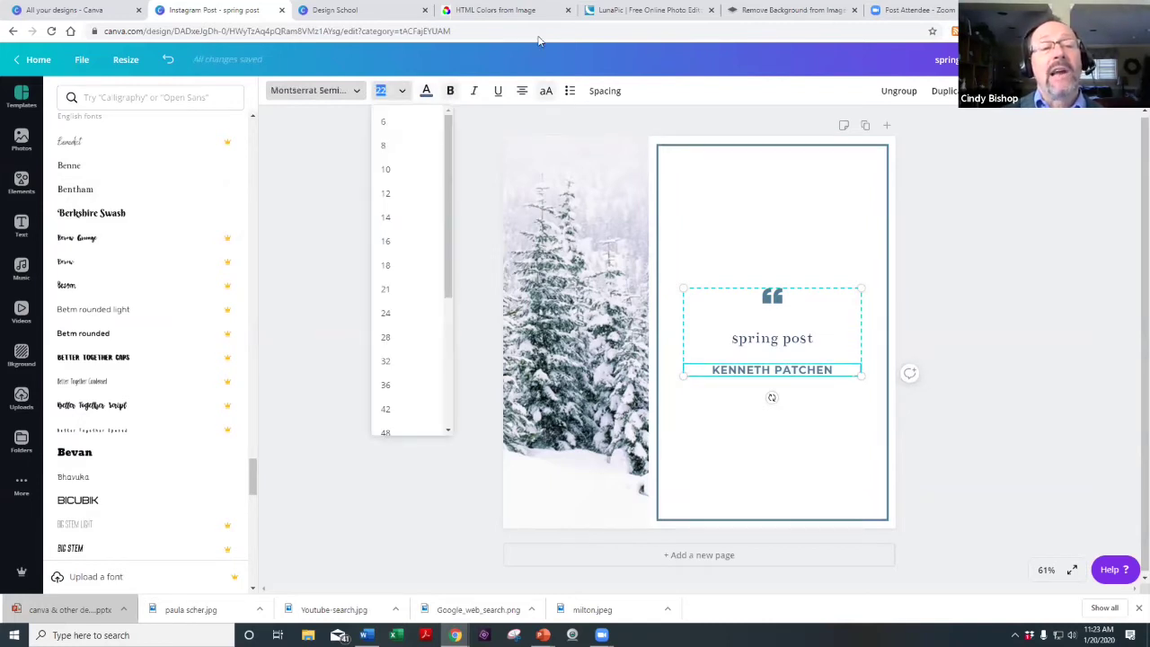
pyautogui.click(386, 387)
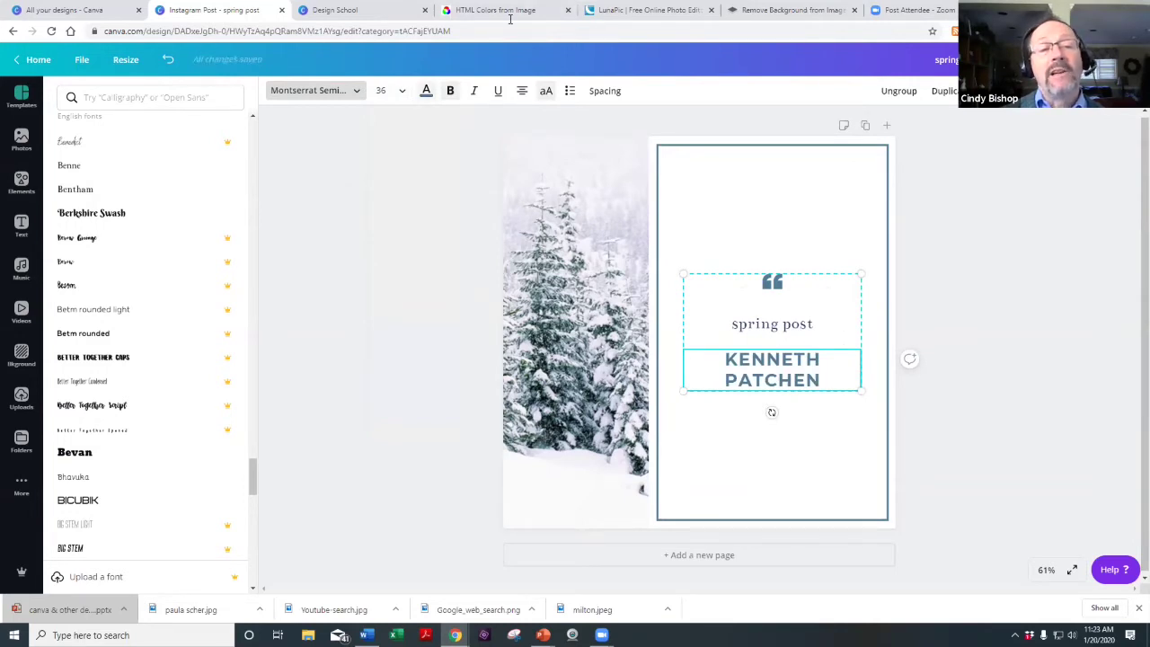
# Color the author name line with the dark purple of the Bolivian Beauty palette and look through the other saved palettes.
pyautogui.click(425, 91)
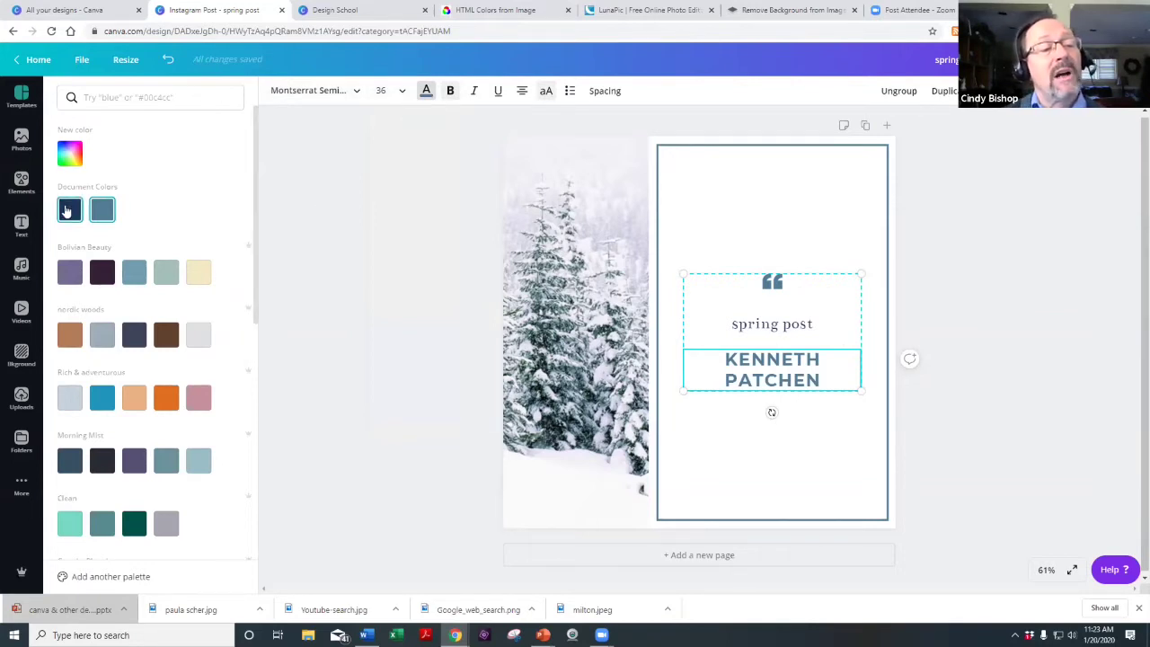
pyautogui.click(102, 273)
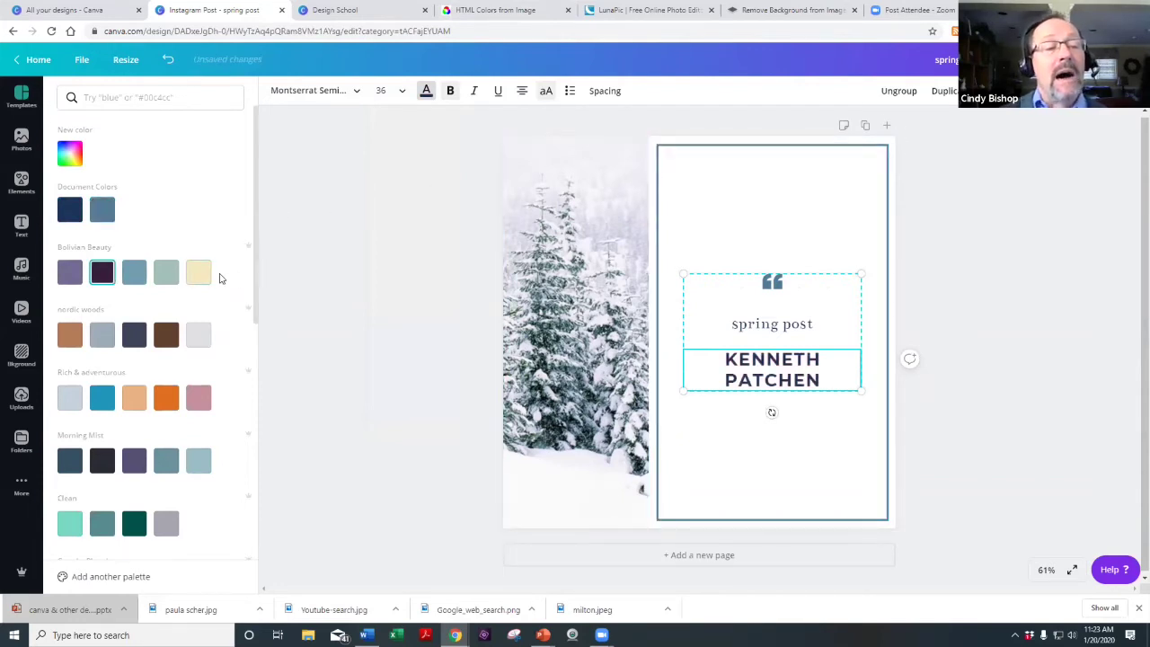
pyautogui.moveTo(258, 270); pyautogui.dragTo(254, 514)
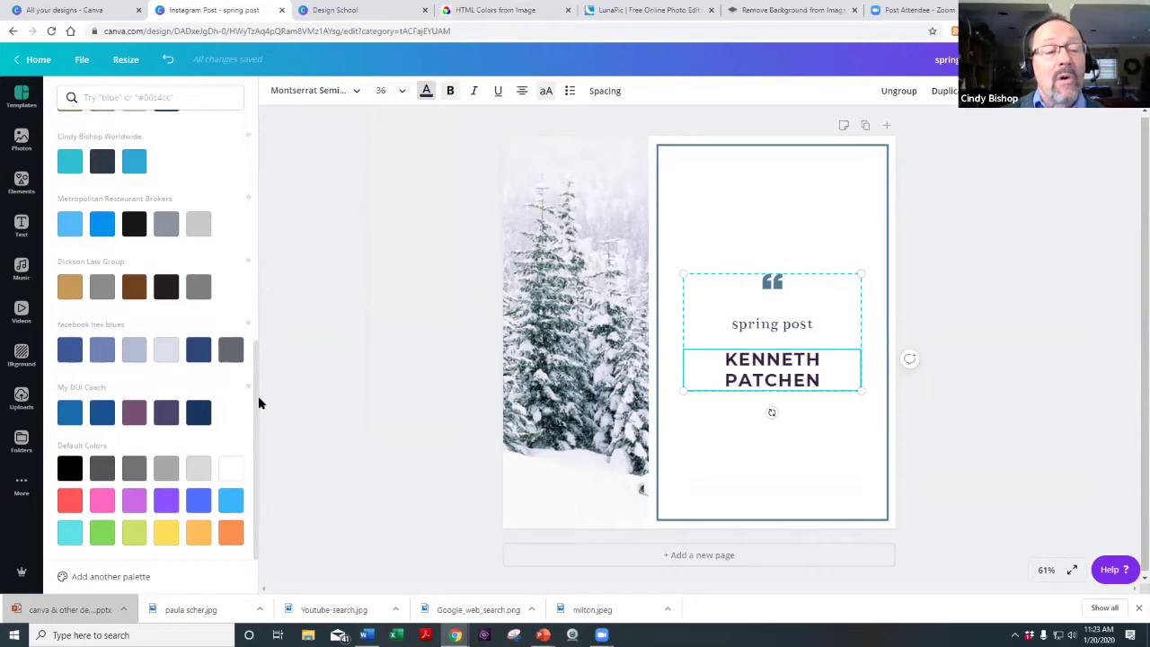
pyautogui.moveTo(256, 414); pyautogui.dragTo(257, 329)
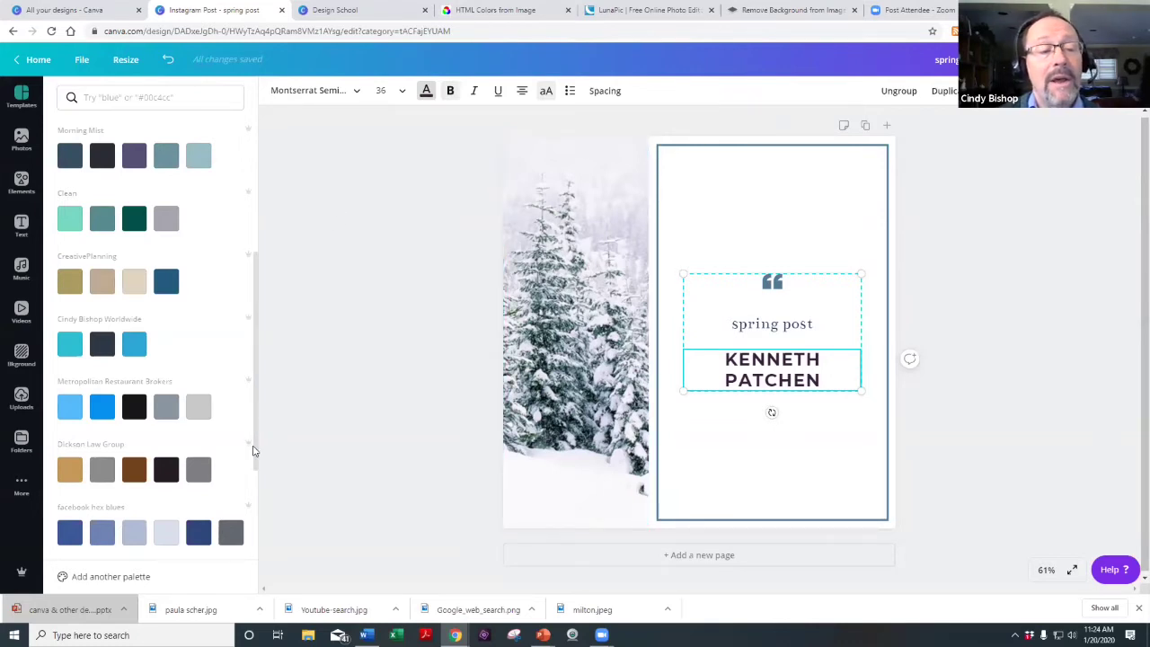
pyautogui.moveTo(254, 441); pyautogui.dragTo(249, 238)
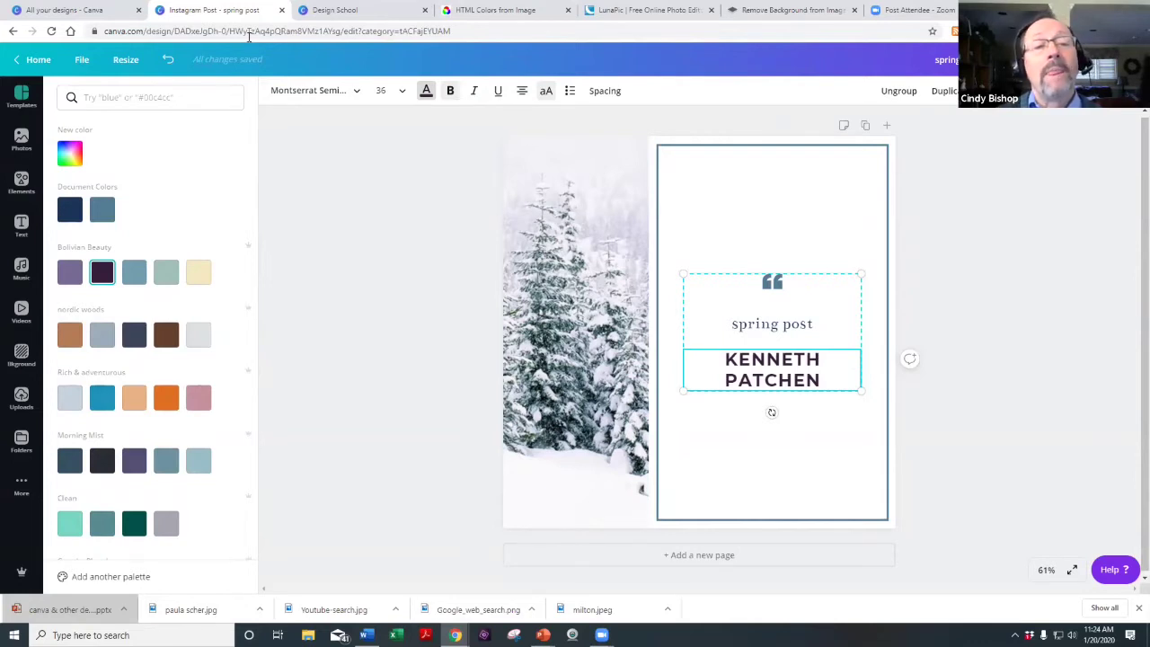
# Try italic and underline on the author name line, removing both again, and turn off its bold.
pyautogui.click(450, 92)
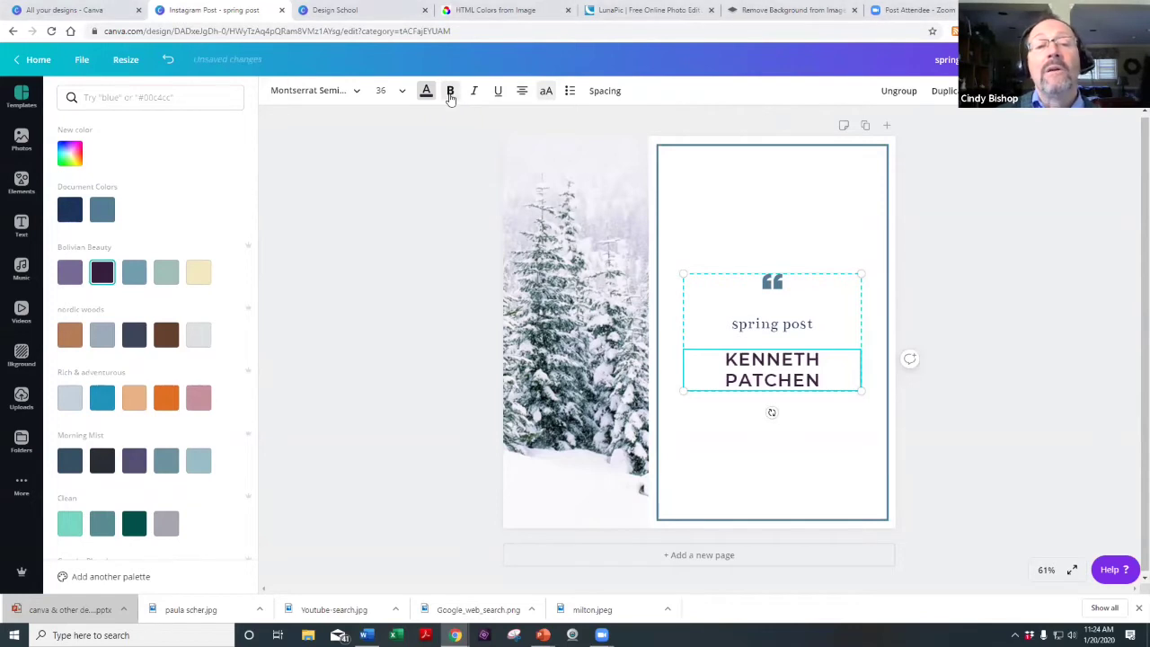
pyautogui.click(475, 92)
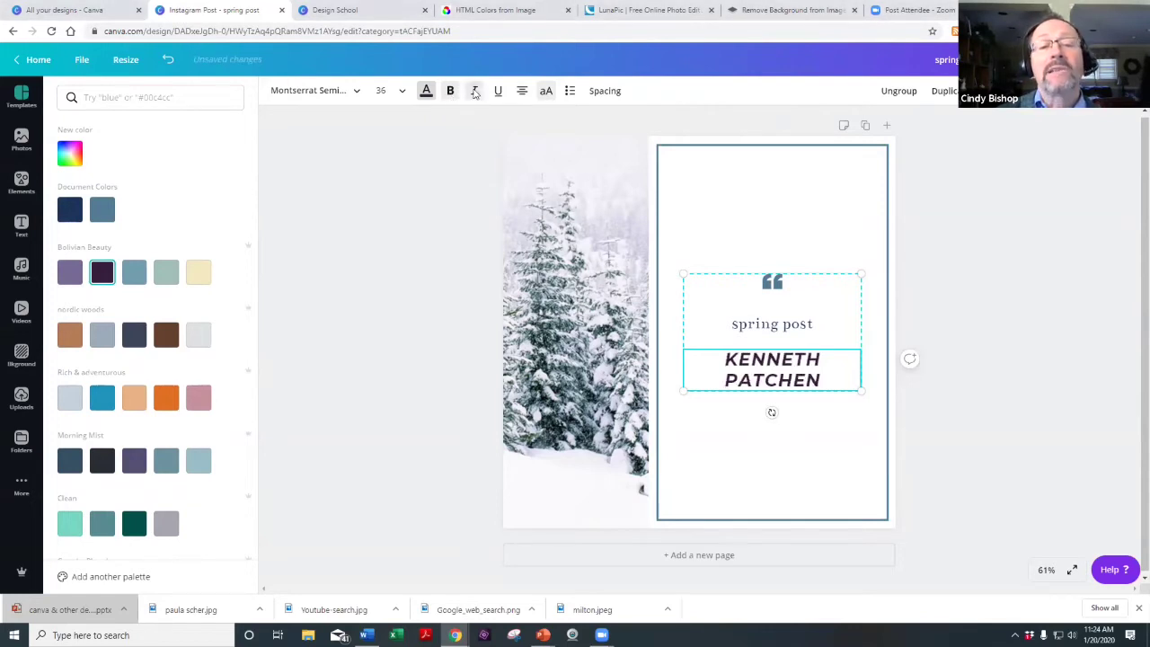
pyautogui.click(499, 92)
pyautogui.click(499, 91)
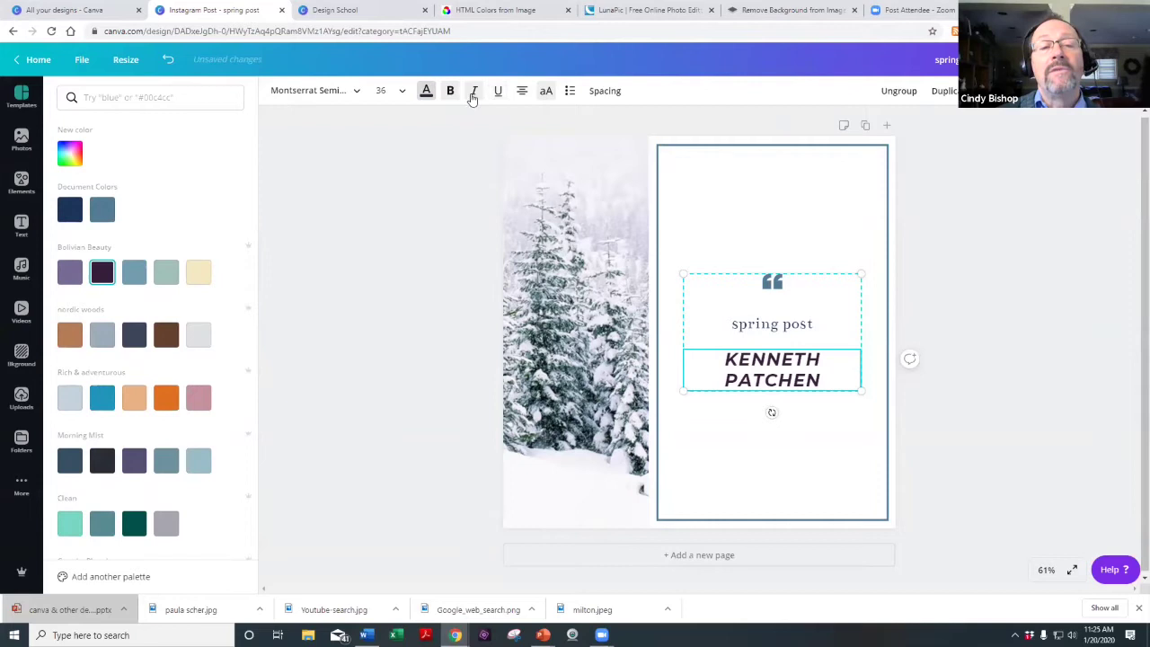
pyautogui.click(472, 93)
pyautogui.click(450, 93)
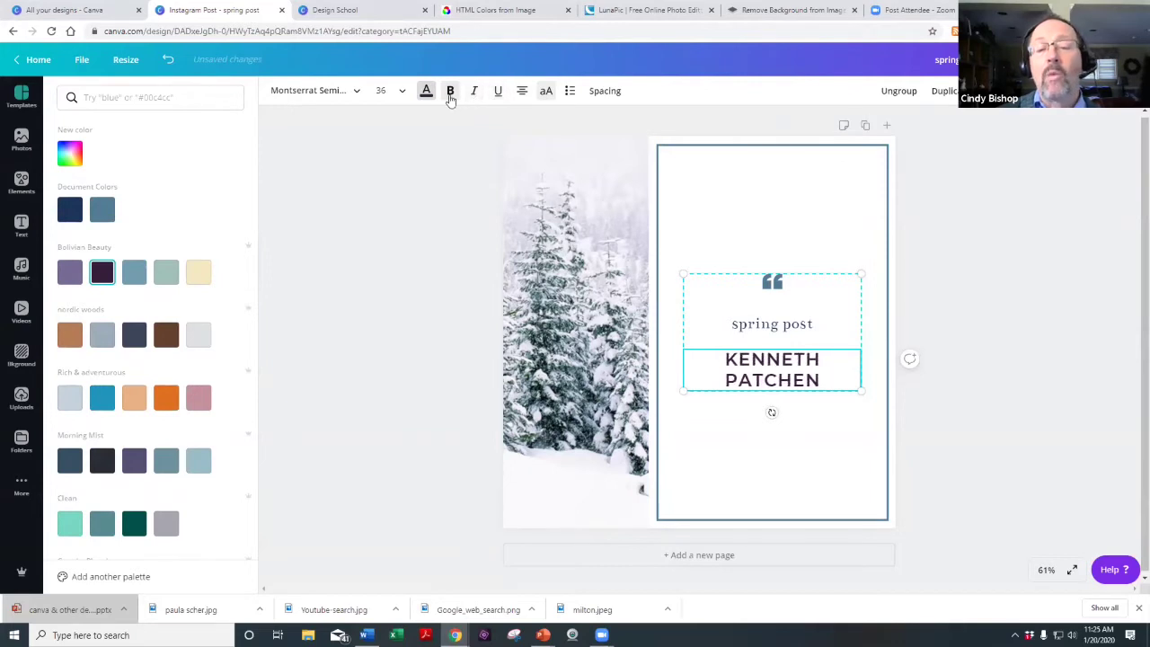
# Try left alignment on the author name line and cycle its alignment back to centered.
pyautogui.click(523, 96)
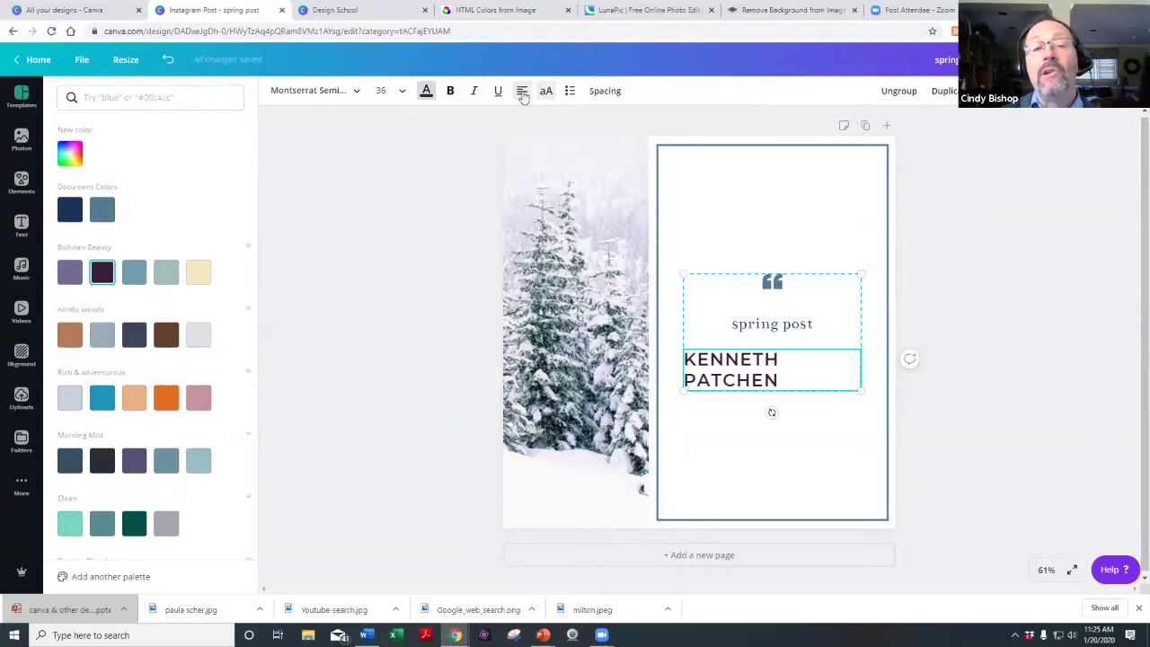
pyautogui.click(523, 95)
pyautogui.click(523, 95)
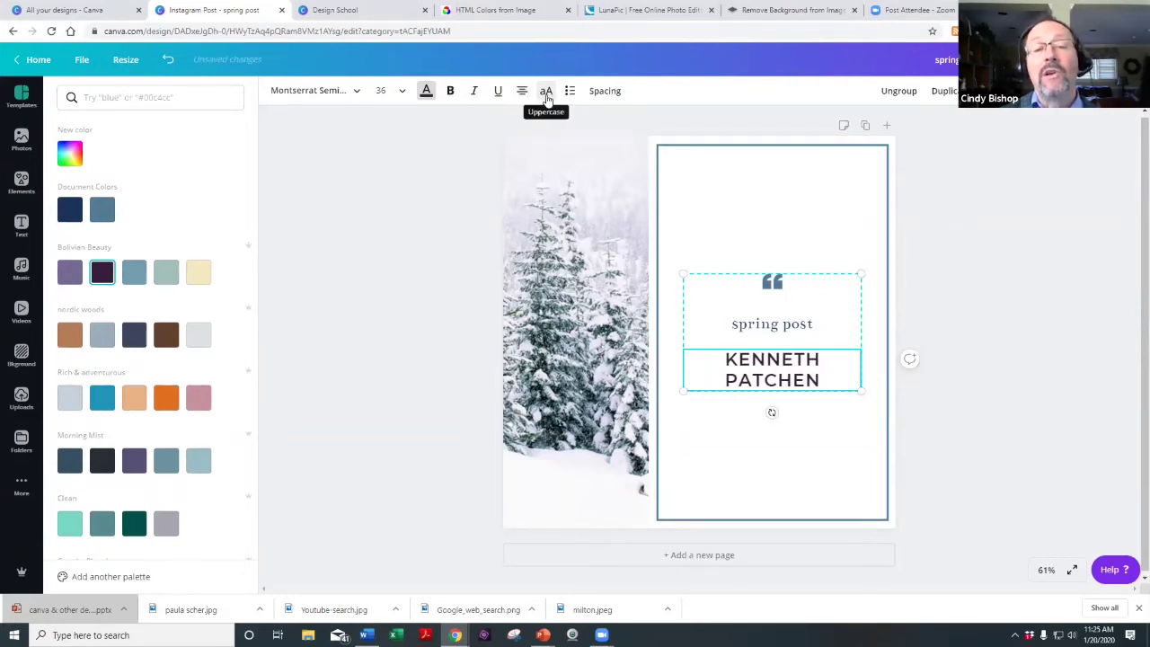
# Turn off uppercase for the author name line and format it as a numbered list after trying bullets.
pyautogui.click(547, 95)
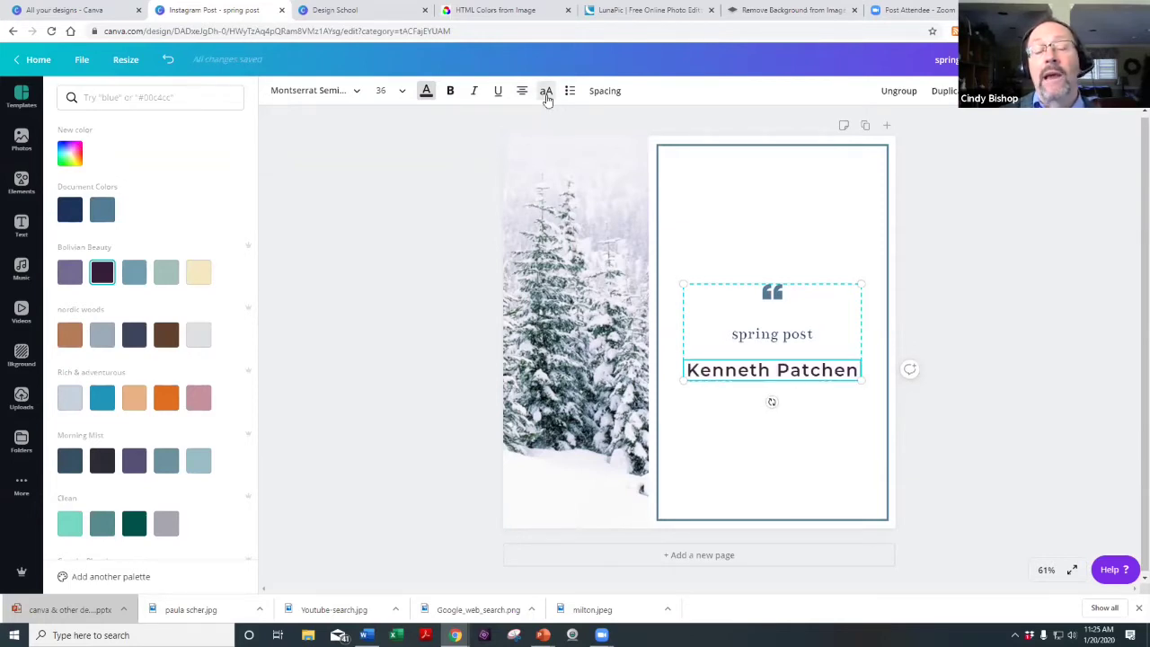
pyautogui.click(569, 96)
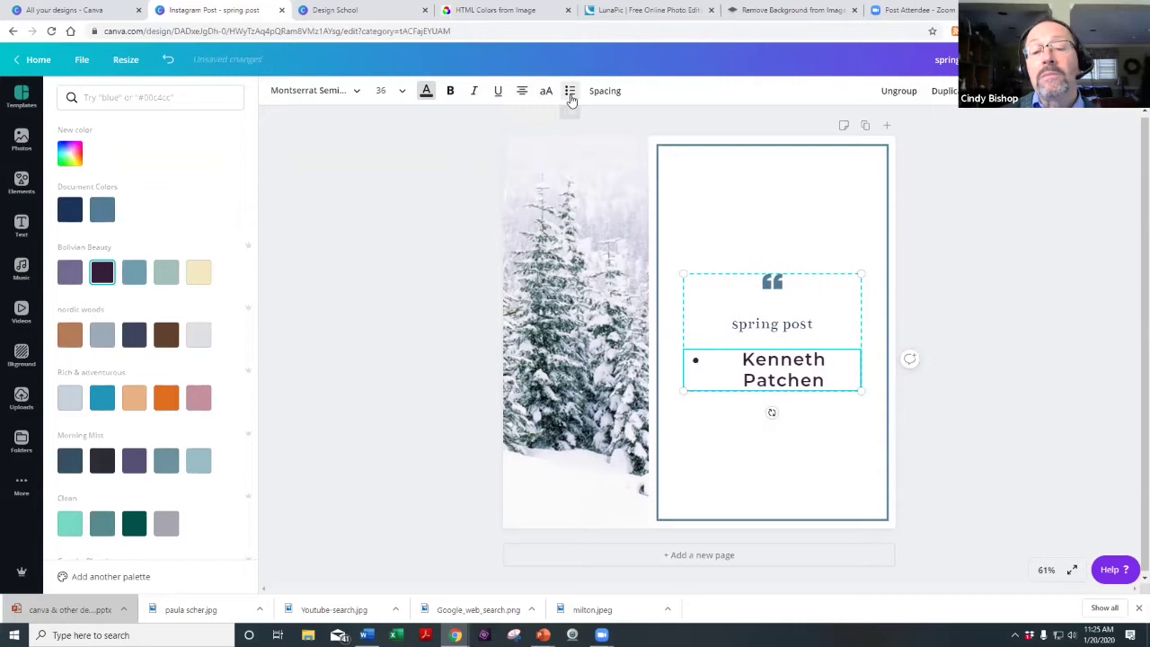
pyautogui.click(569, 94)
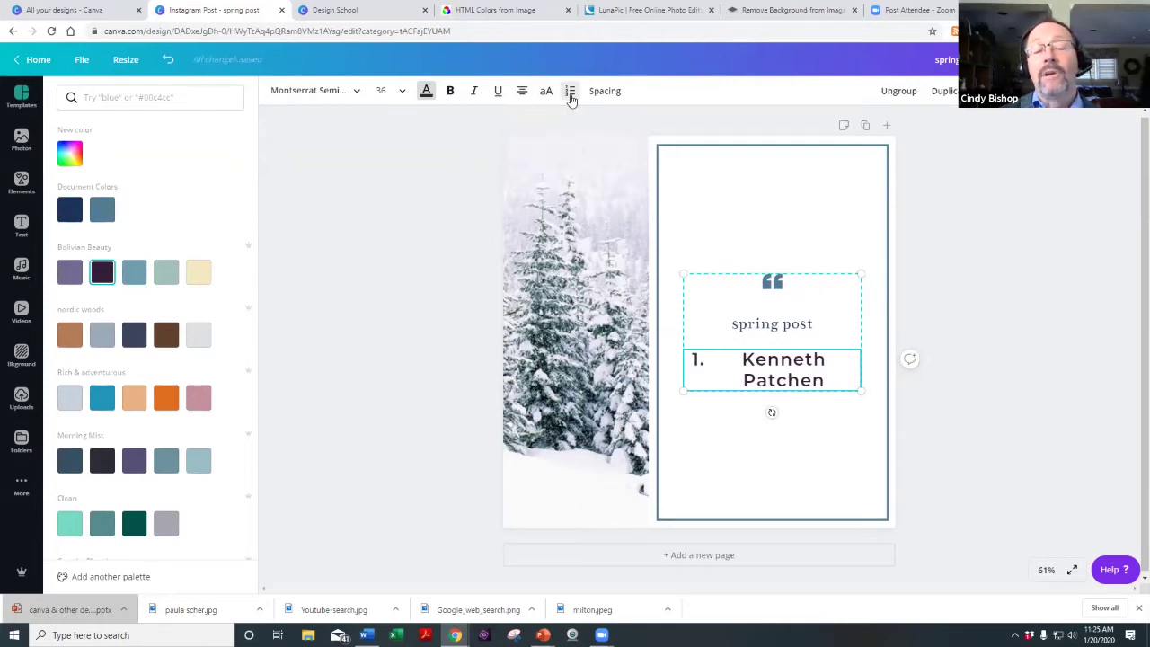
# Remove the numbered list from the author name line and set its letter spacing to -68 and line height to 1.1.
pyautogui.click(570, 93)
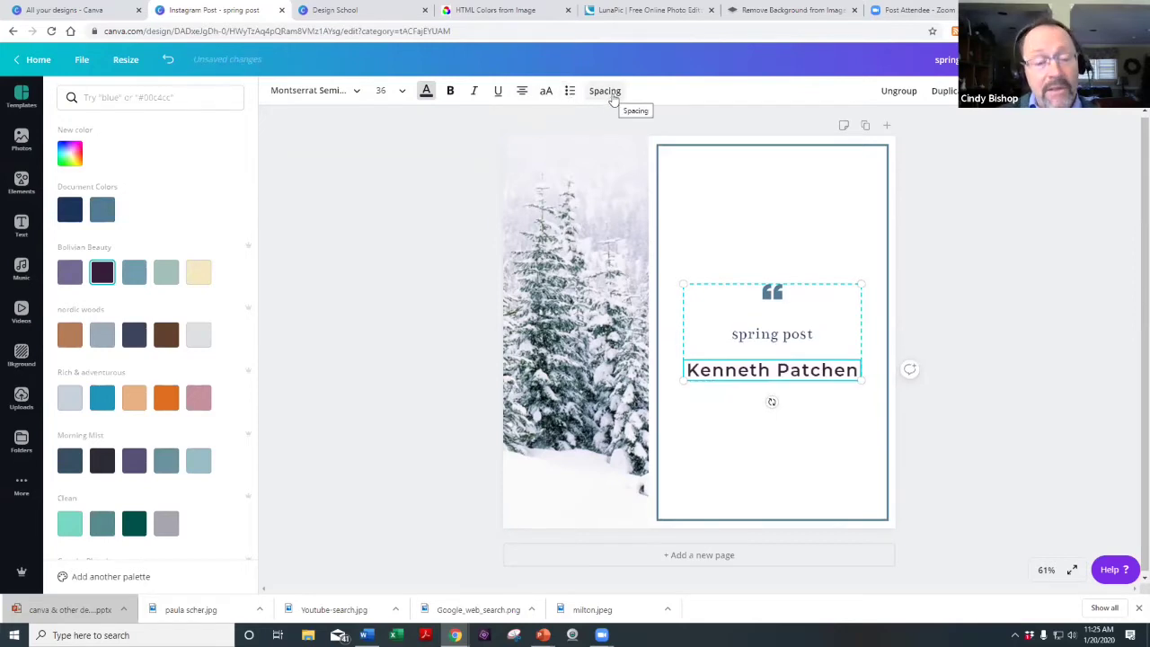
pyautogui.click(604, 92)
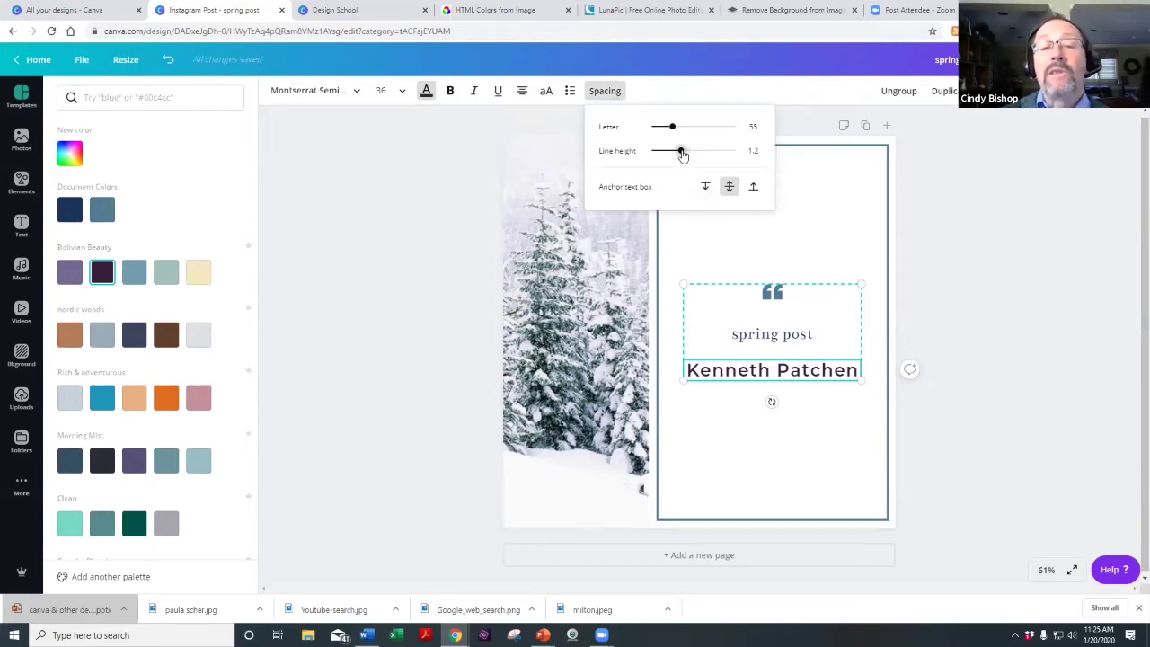
pyautogui.moveTo(682, 154)
pyautogui.mouseDown()
pyautogui.moveTo(706, 159)
pyautogui.moveTo(677, 161)
pyautogui.moveTo(674, 133)
pyautogui.moveTo(701, 137)
pyautogui.moveTo(661, 145)
pyautogui.mouseUp()
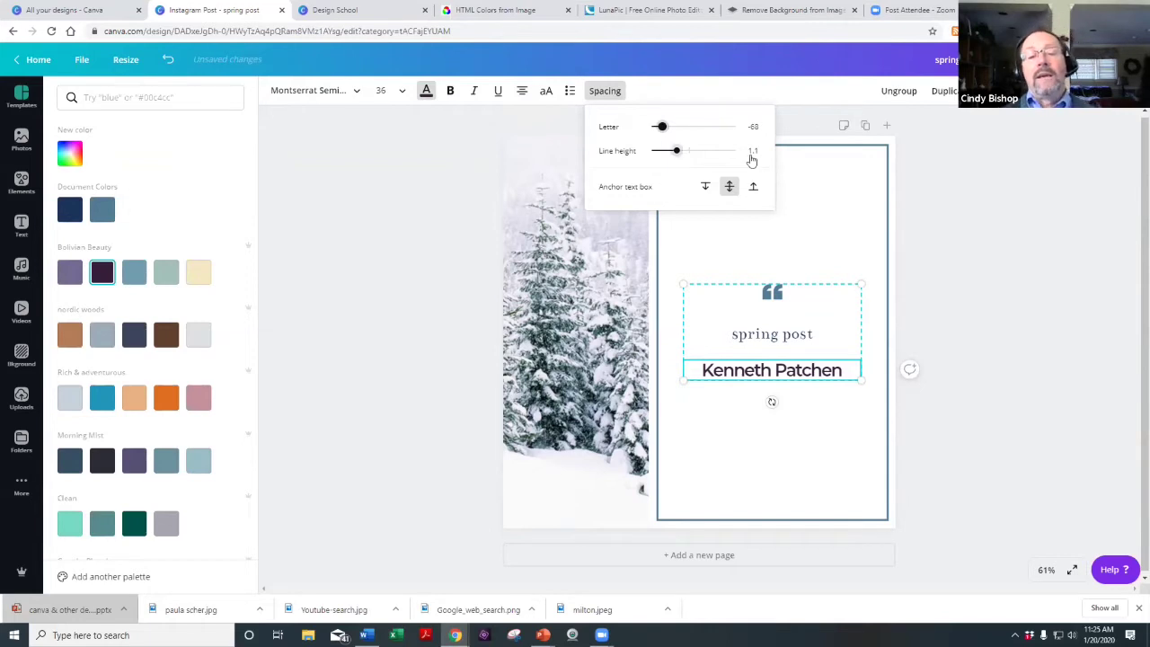
pyautogui.click(1060, 300)
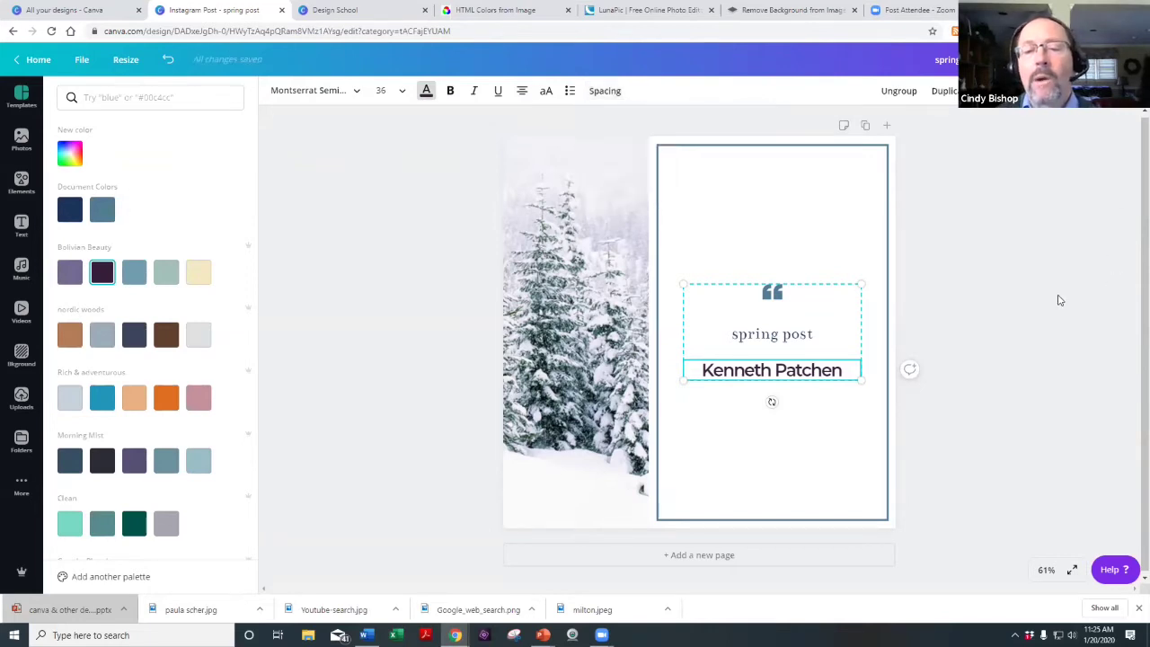
# Select the snowy trees photo and look through the stock photo library.
pyautogui.click(543, 286)
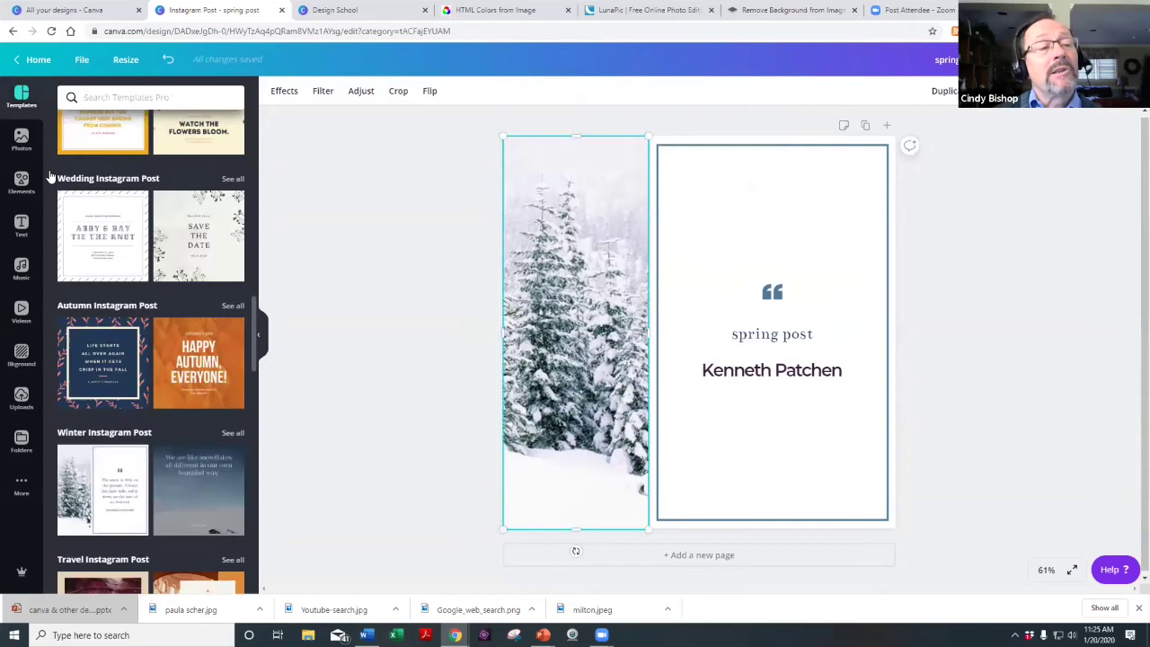
pyautogui.click(22, 140)
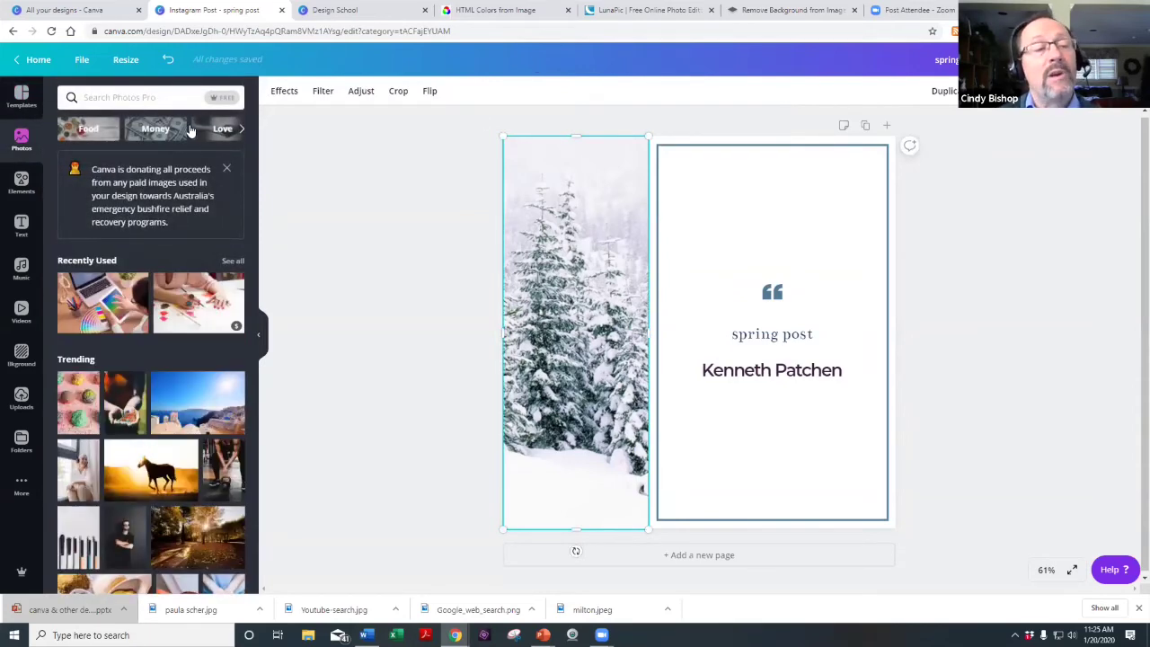
pyautogui.click(147, 96)
pyautogui.click(607, 251)
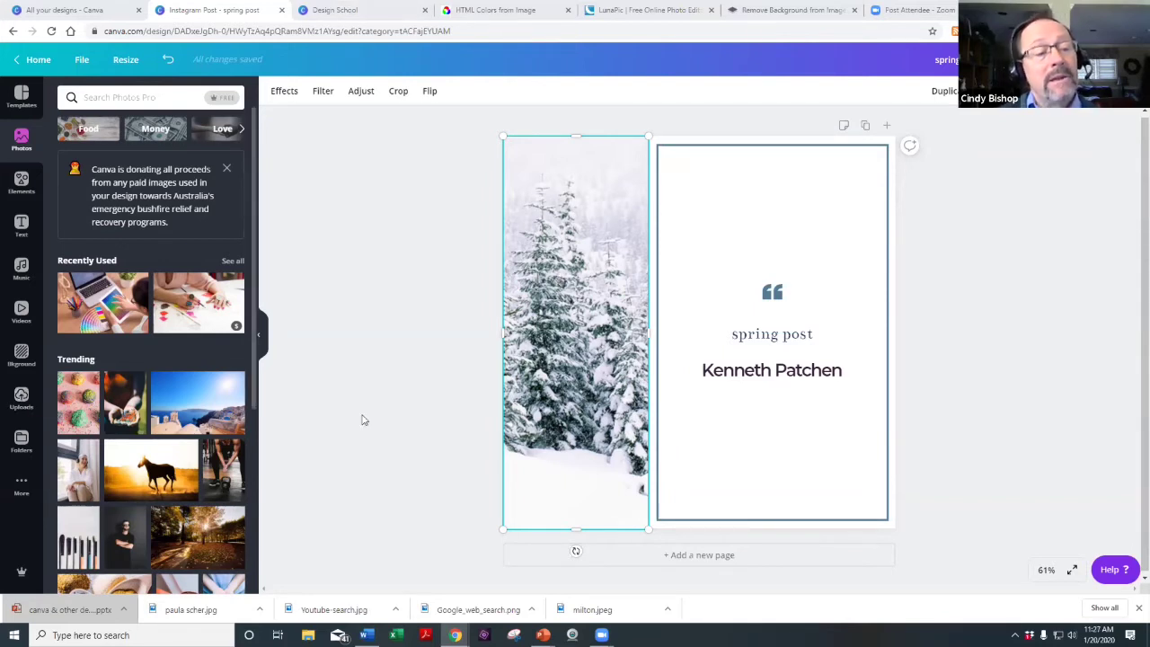
# Add the Pexels app and search its photos for "spring".
pyautogui.click(22, 486)
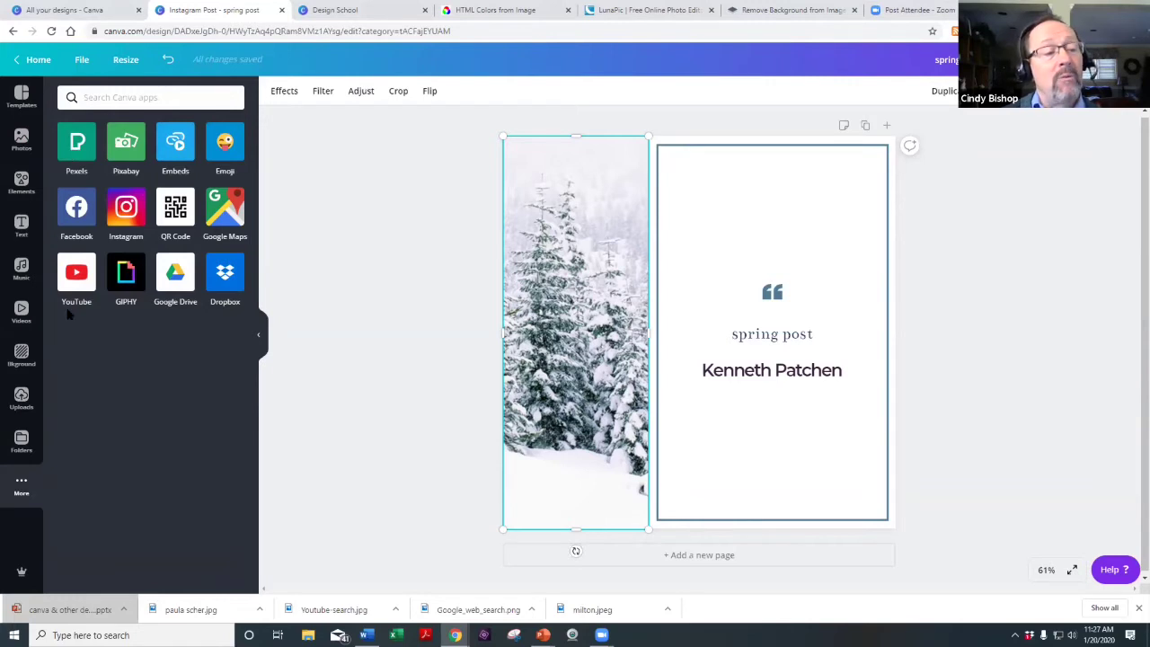
pyautogui.click(79, 143)
pyautogui.write('spring')
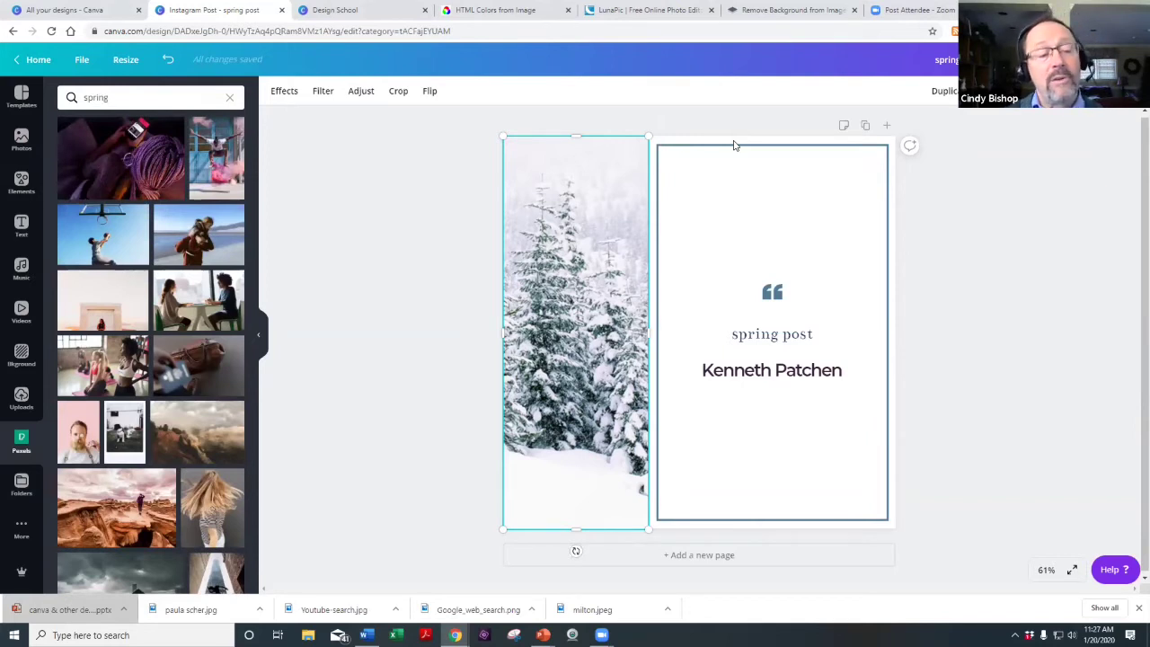
pyautogui.press('Return')
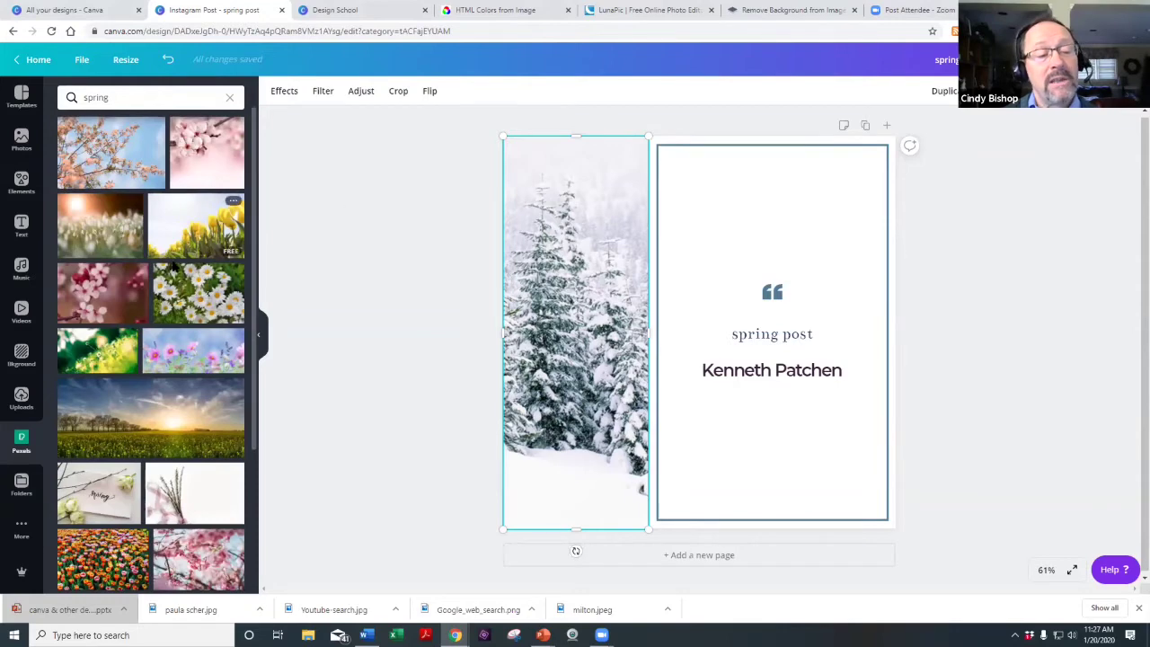
# Replace the snowy trees photo with the Pexels picture of a woman in a blue dress among tulips.
pyautogui.scroll(-10, 169, 266)
pyautogui.scroll(-10, 169, 266)
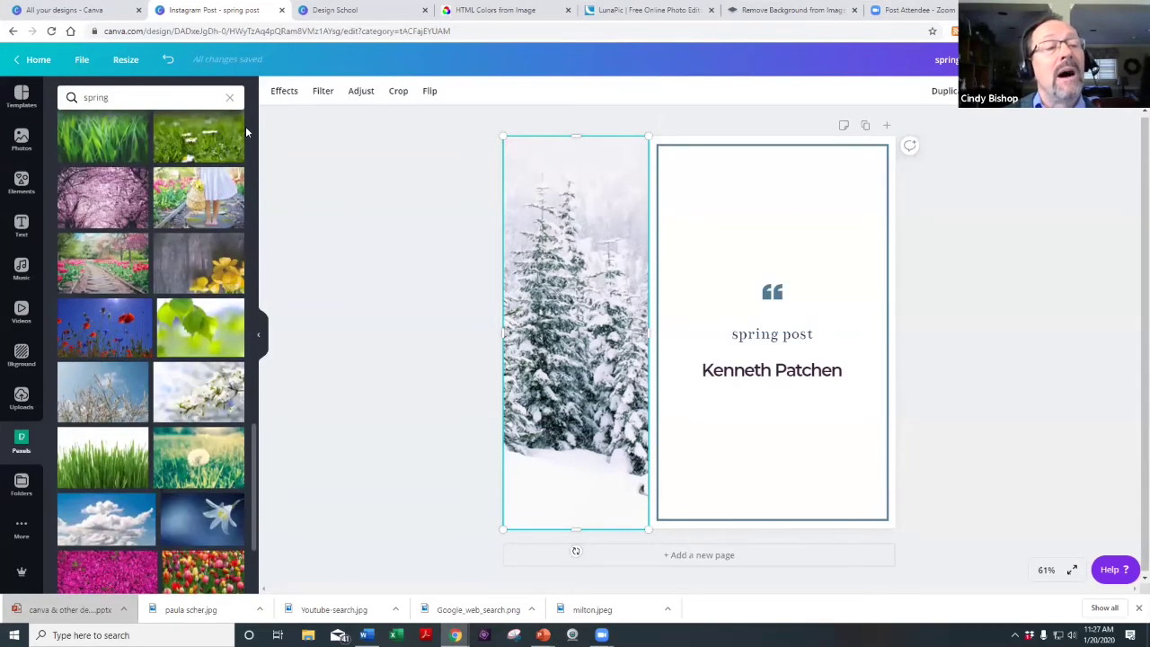
pyautogui.scroll(-3, 169, 266)
pyautogui.scroll(-5, 166, 265)
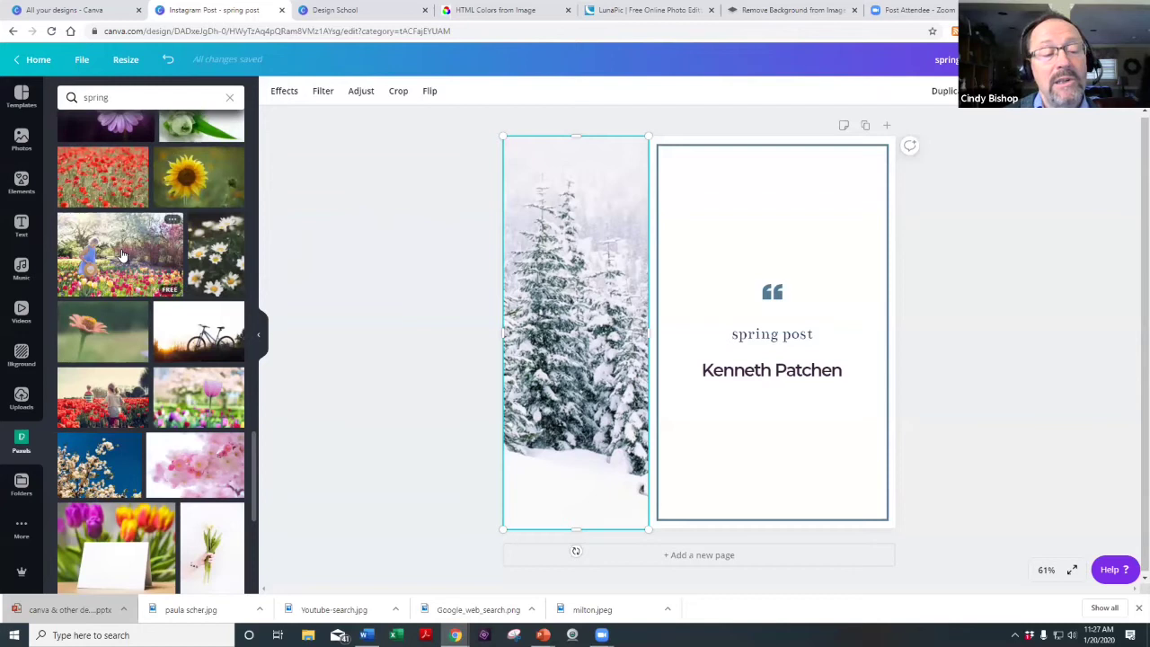
pyautogui.moveTo(122, 256); pyautogui.dragTo(529, 278)
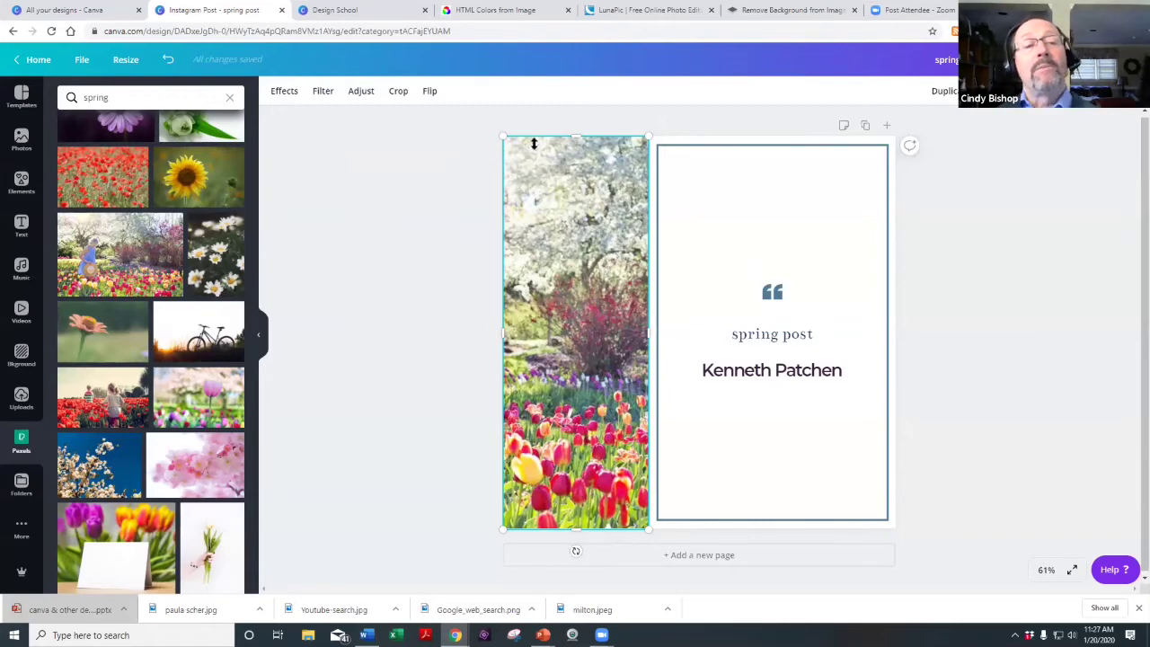
# Shift the tulip photo within its crop so the woman with the hat is centered in the frame.
pyautogui.click(399, 92)
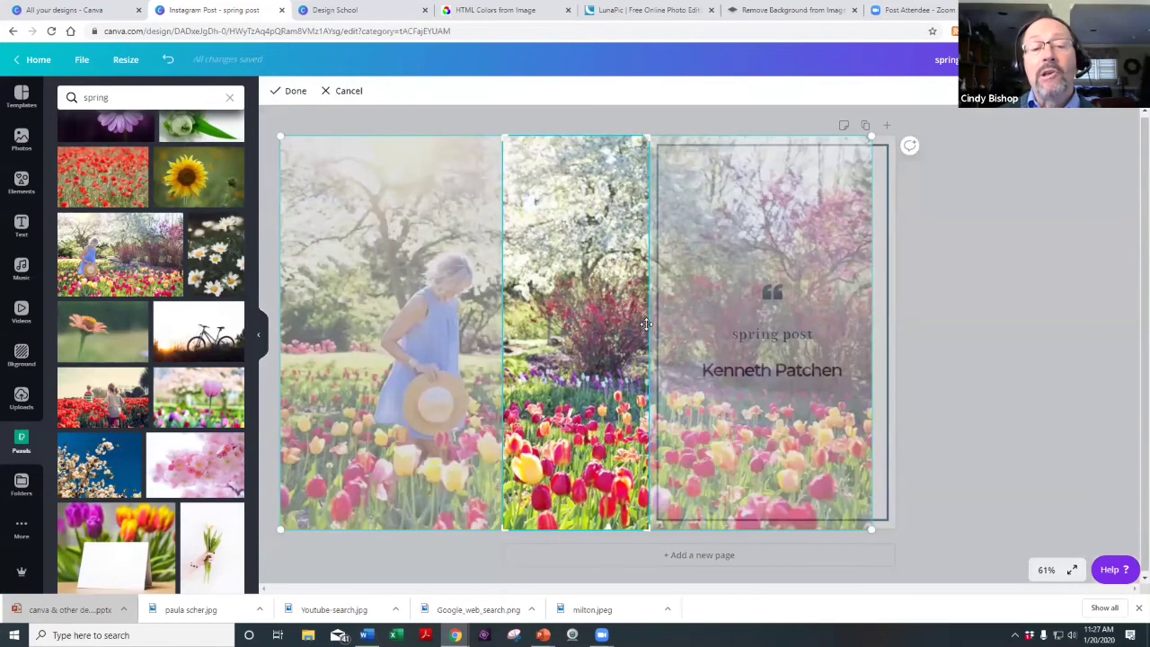
pyautogui.moveTo(614, 339); pyautogui.dragTo(733, 340)
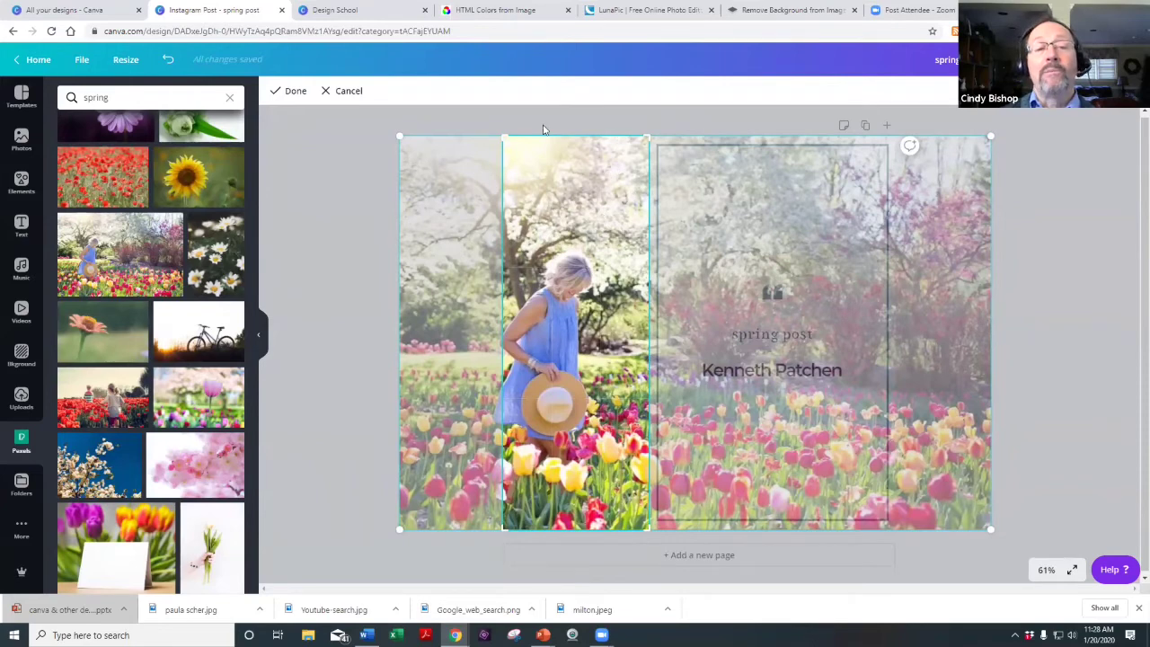
pyautogui.click(295, 91)
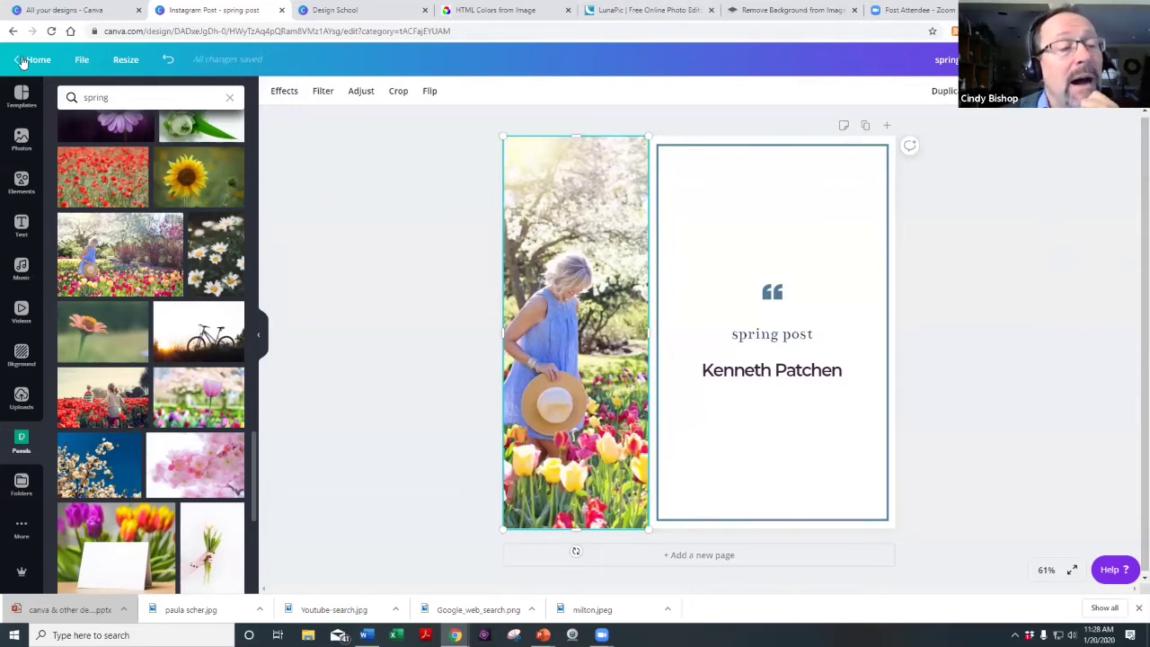
# Search Canva's own photo library for "spring" and look over the free and paid pictures.
pyautogui.click(22, 141)
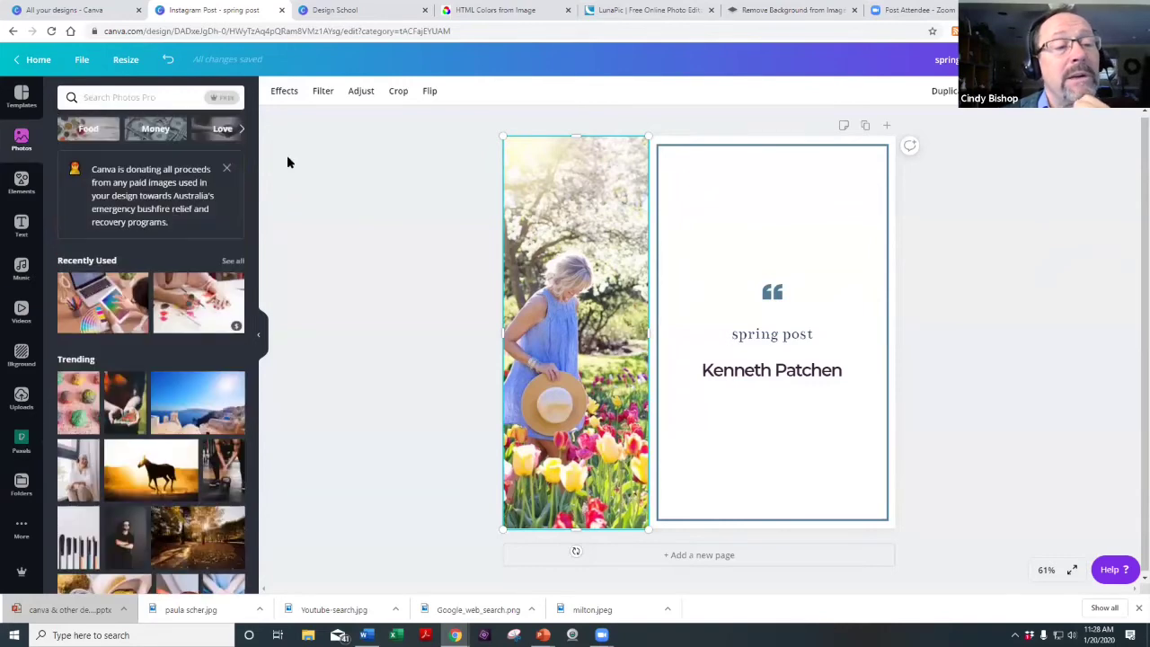
pyautogui.click(158, 97)
pyautogui.write('s')
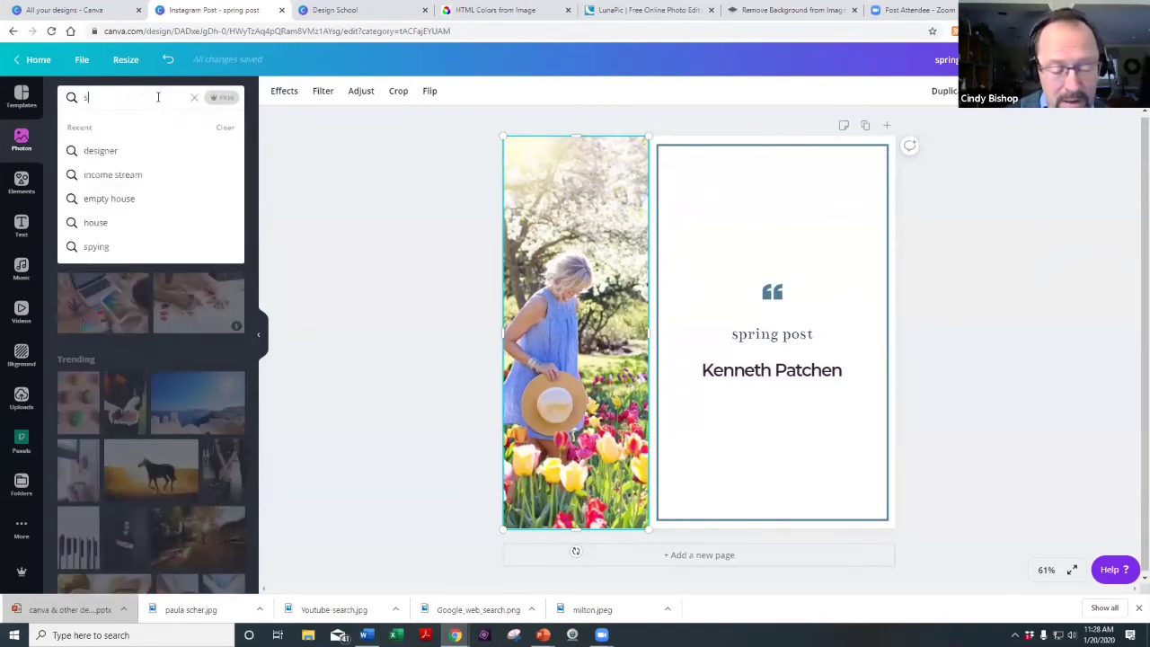
pyautogui.write('pri')
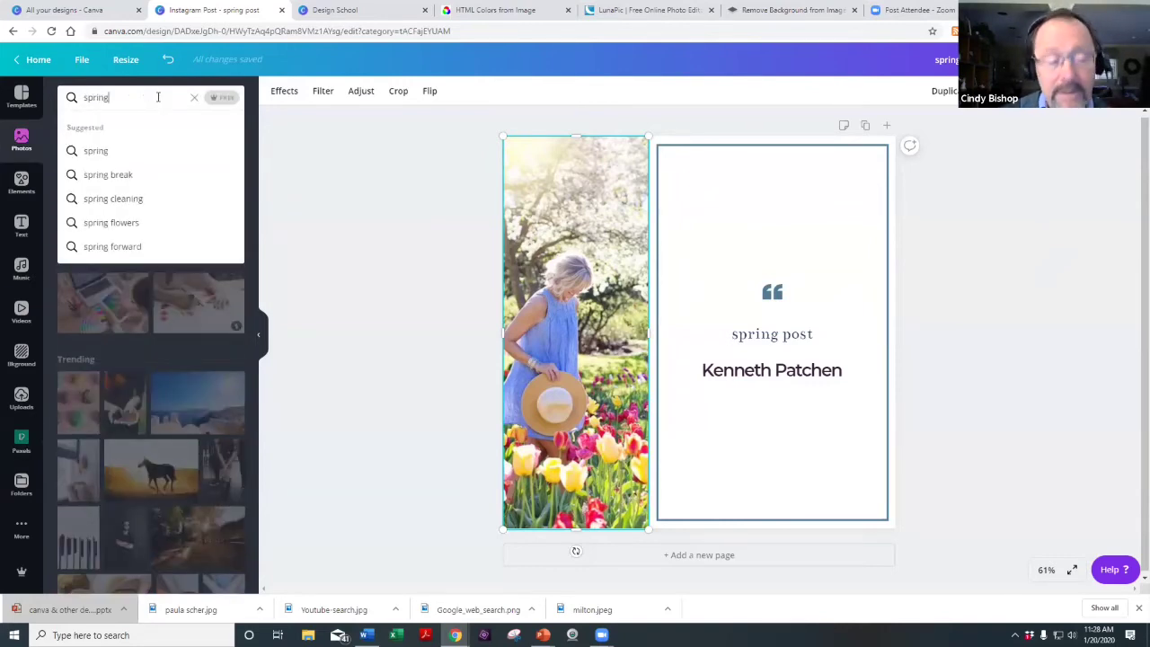
pyautogui.write('ng')
pyautogui.press('Return')
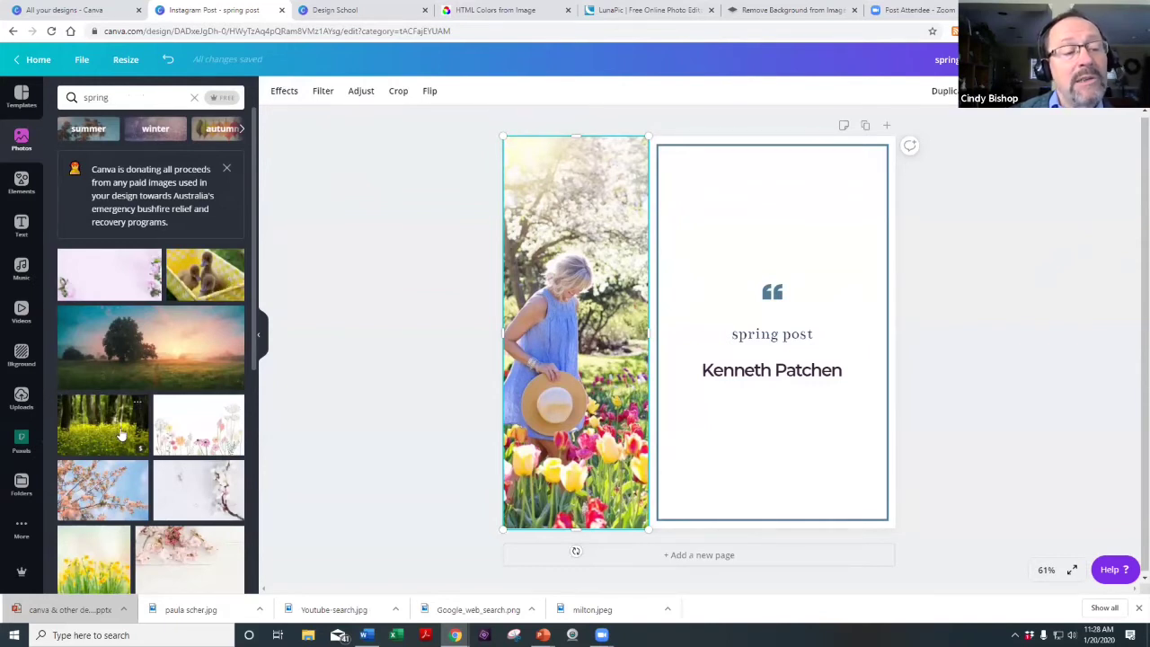
pyautogui.scroll(-2, 122, 434)
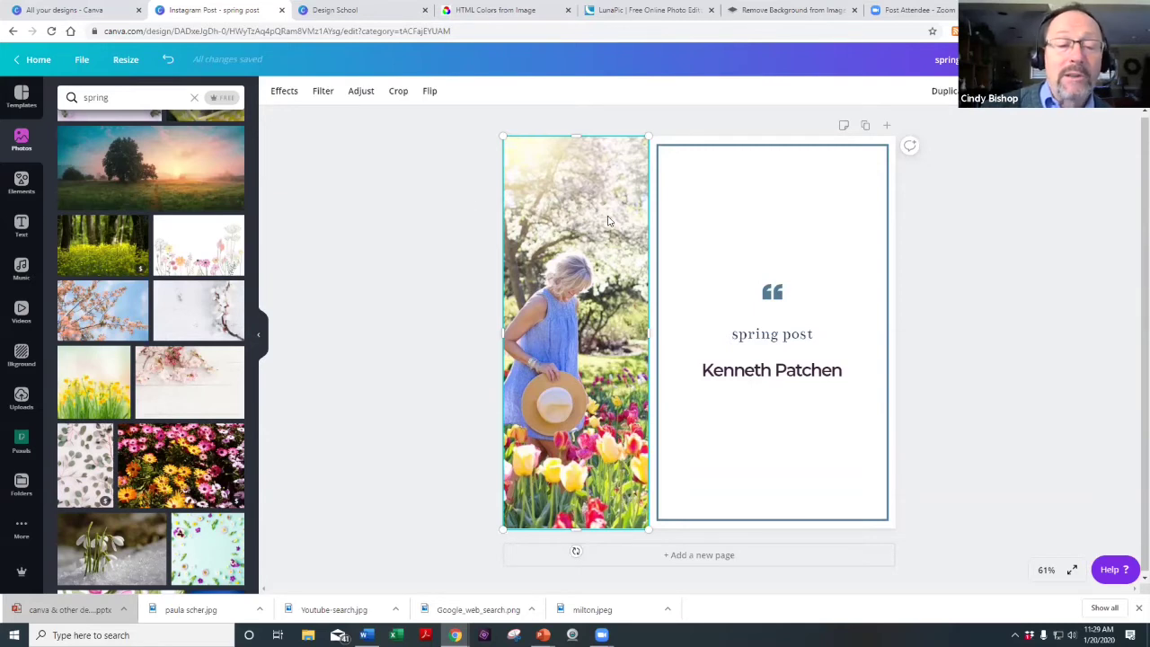
# Look through the element categories, from grids, shapes and frames down to illustrations, icons and social media.
pyautogui.click(22, 179)
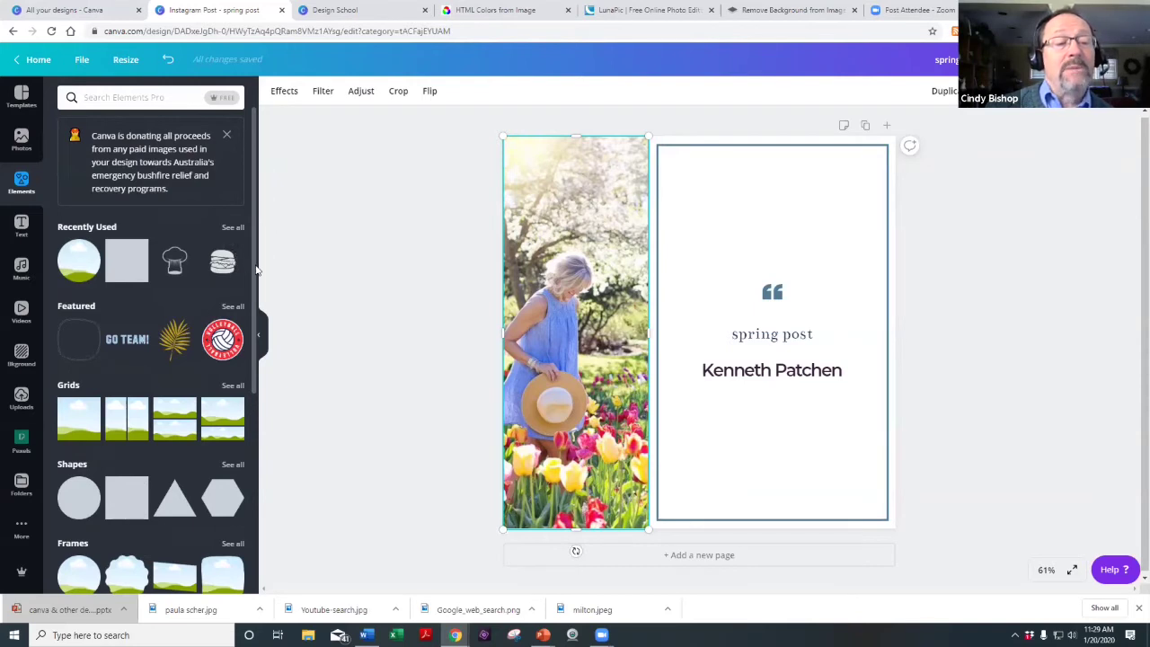
pyautogui.moveTo(256, 270); pyautogui.dragTo(259, 395)
pyautogui.scroll(-2, 256, 399)
pyautogui.scroll(-1, 247, 417)
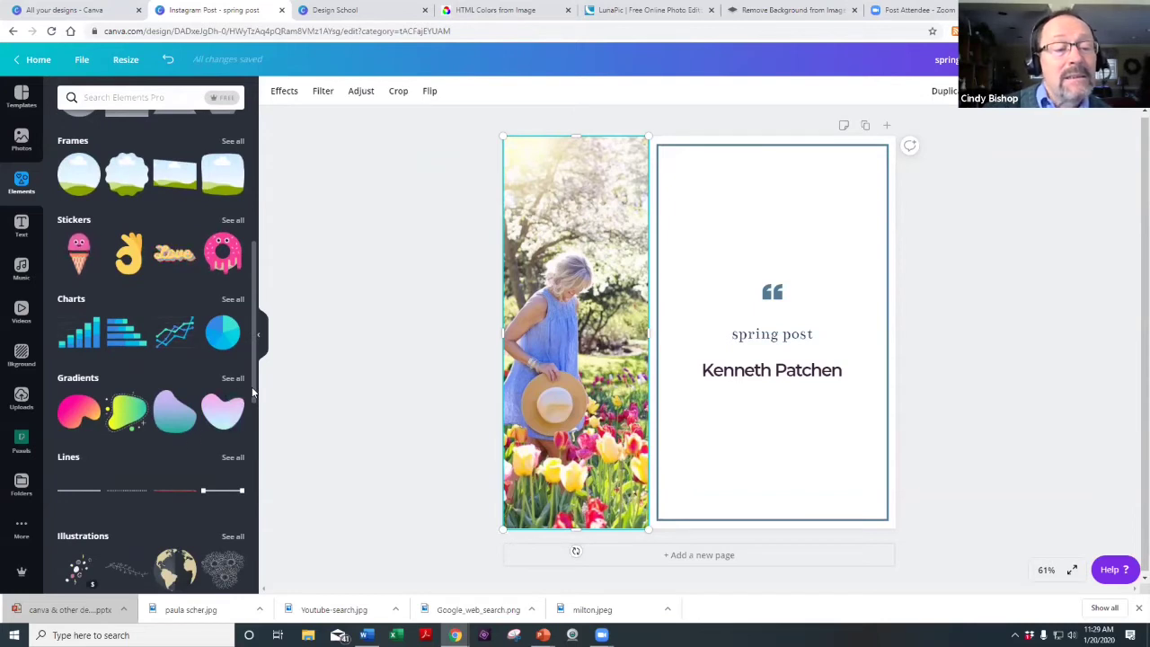
pyautogui.moveTo(256, 393); pyautogui.dragTo(255, 485)
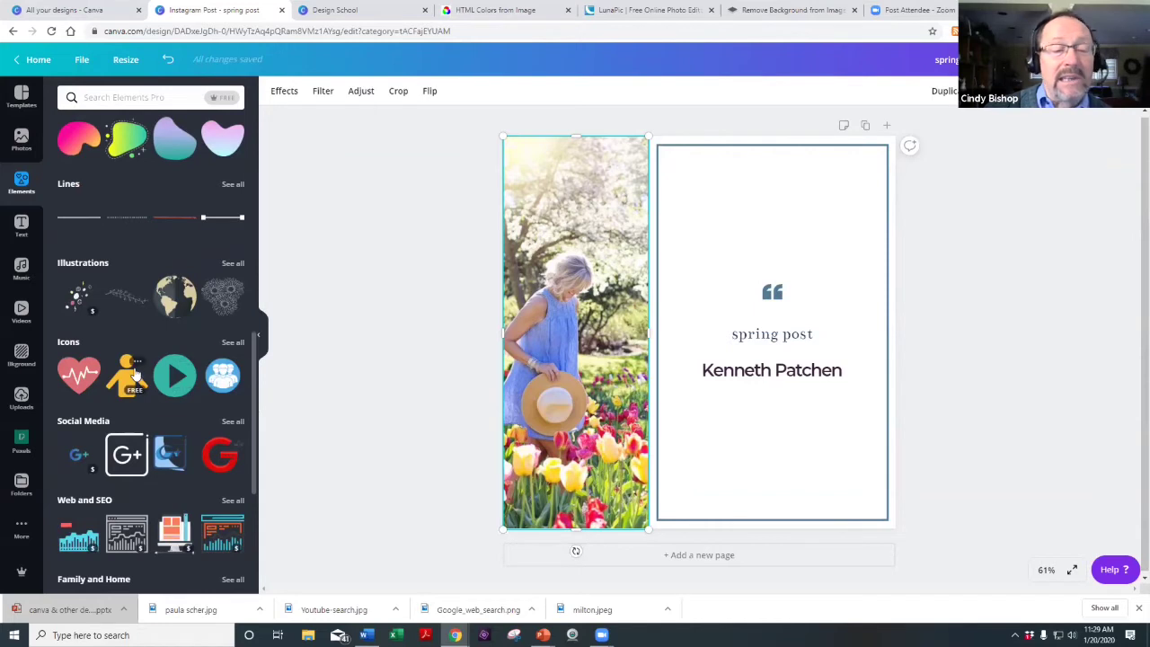
# Move the quote text group up inside the bordered frame and place the yellow person icon, scaled down, centered below it.
pyautogui.moveTo(788, 306); pyautogui.dragTo(788, 194)
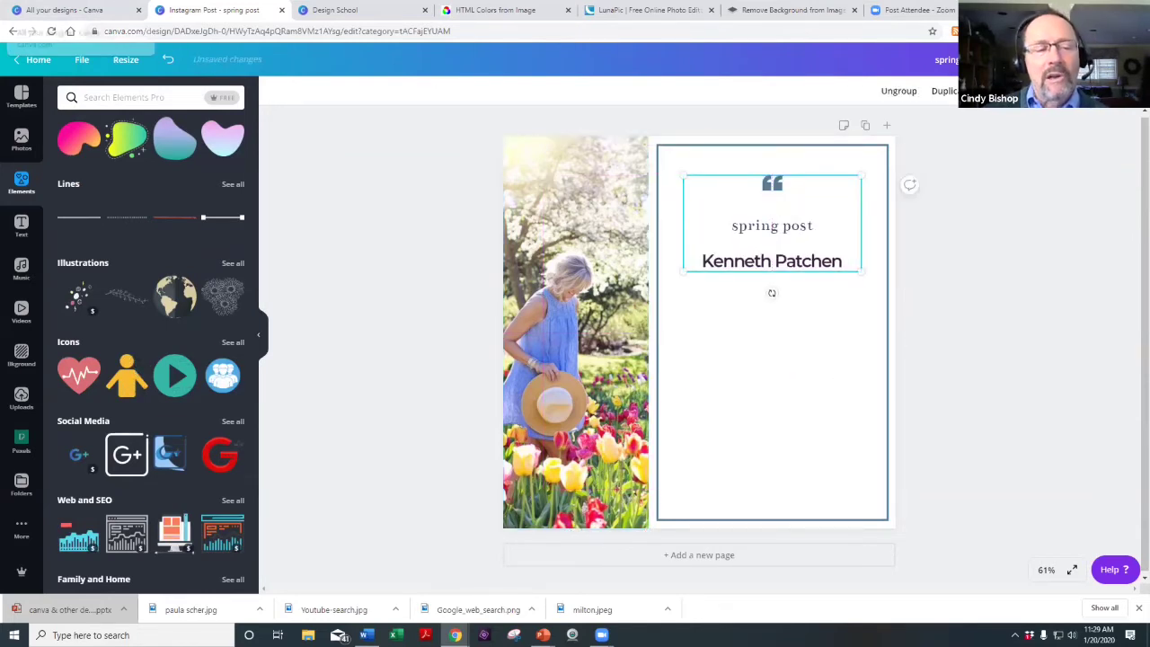
pyautogui.click(130, 377)
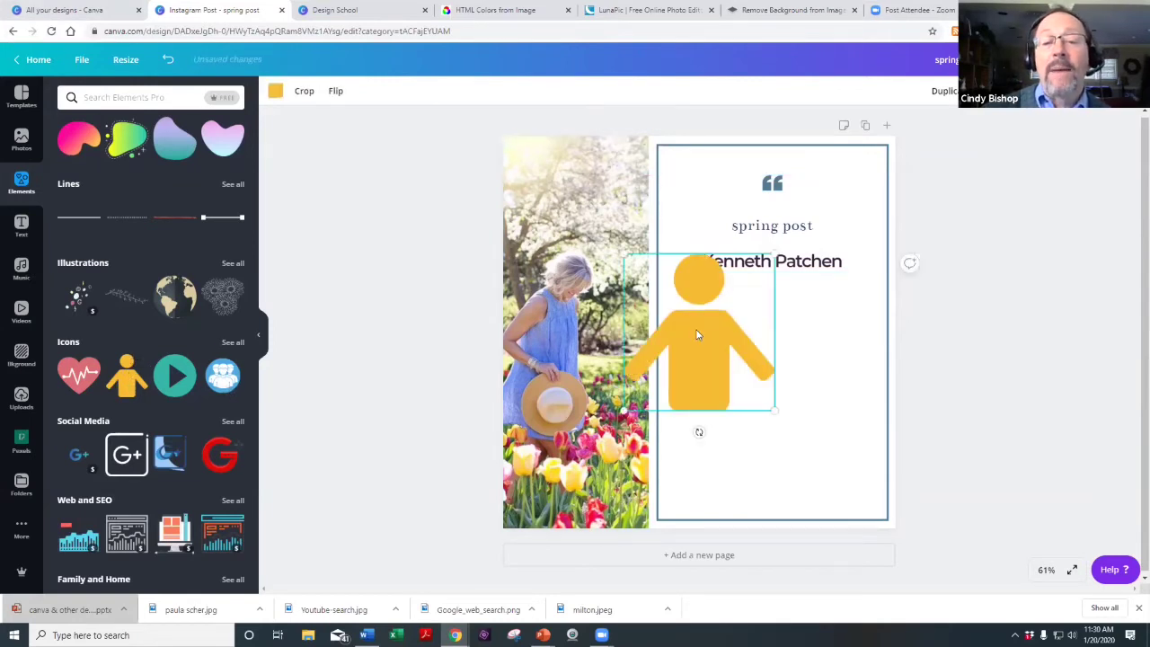
pyautogui.moveTo(623, 251); pyautogui.dragTo(665, 293)
pyautogui.moveTo(724, 380); pyautogui.dragTo(772, 434)
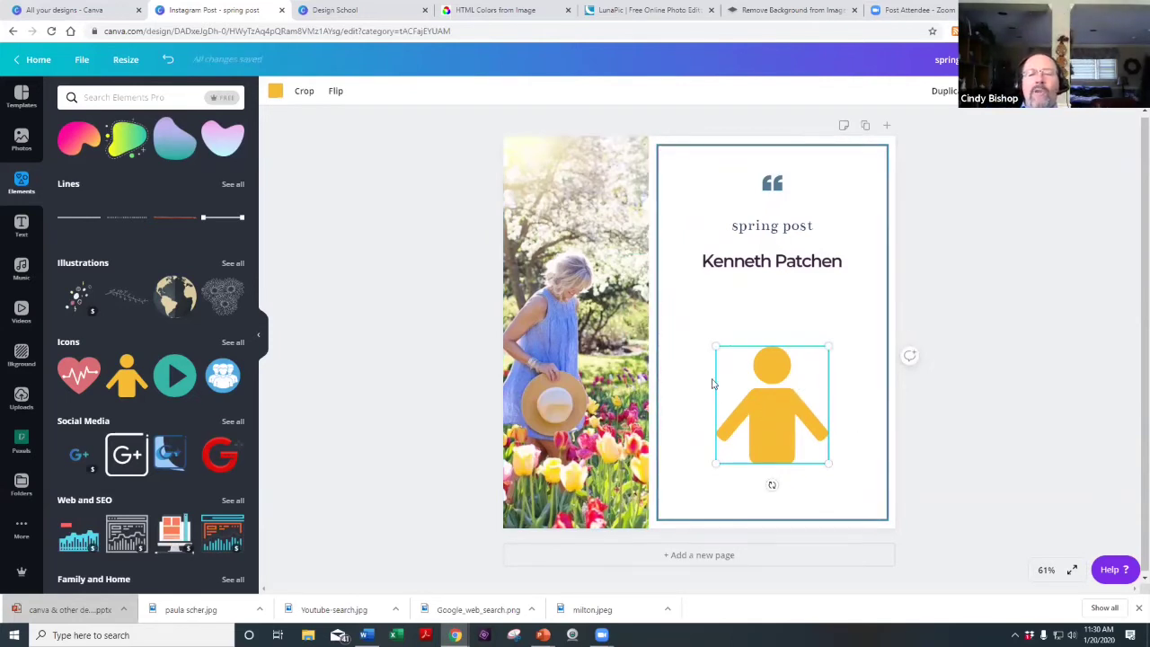
pyautogui.click(999, 341)
# Recolor the person icon with the dark blue of the nordic woods palette after trying bright blue and cream.
pyautogui.click(747, 388)
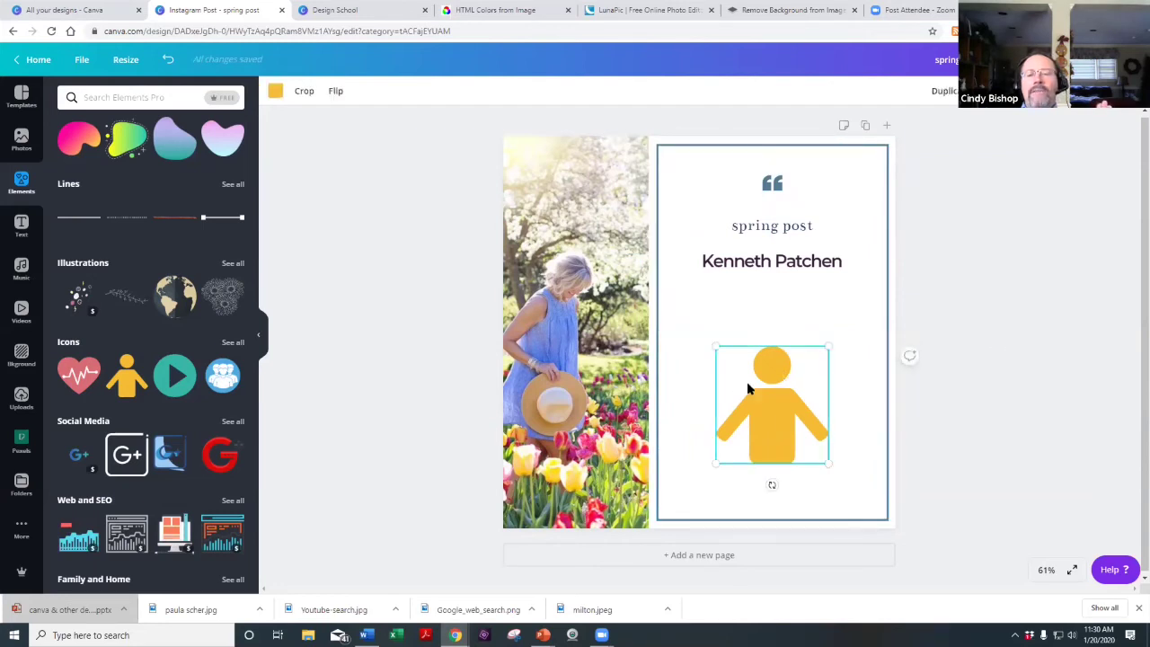
pyautogui.click(275, 93)
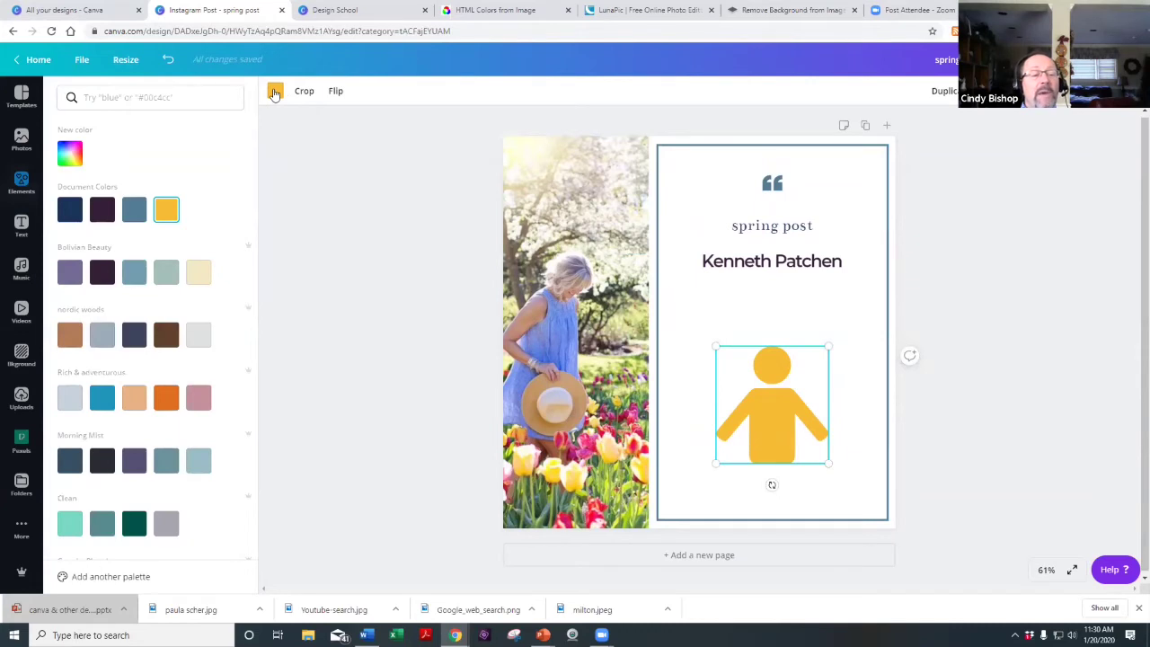
pyautogui.click(98, 399)
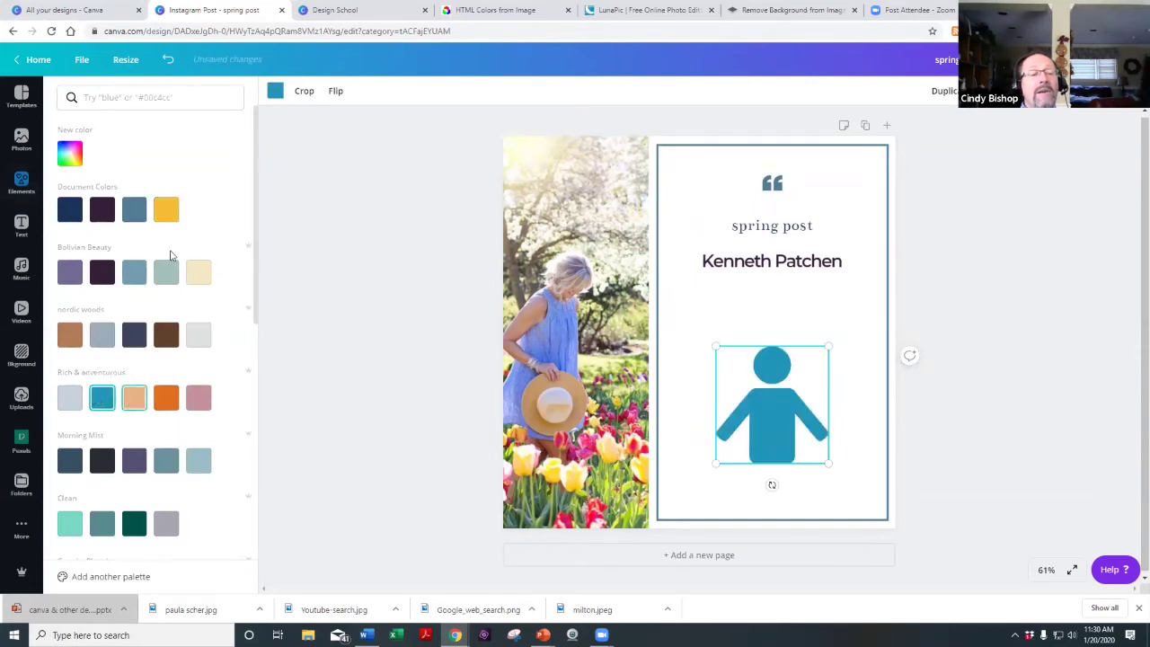
pyautogui.click(203, 273)
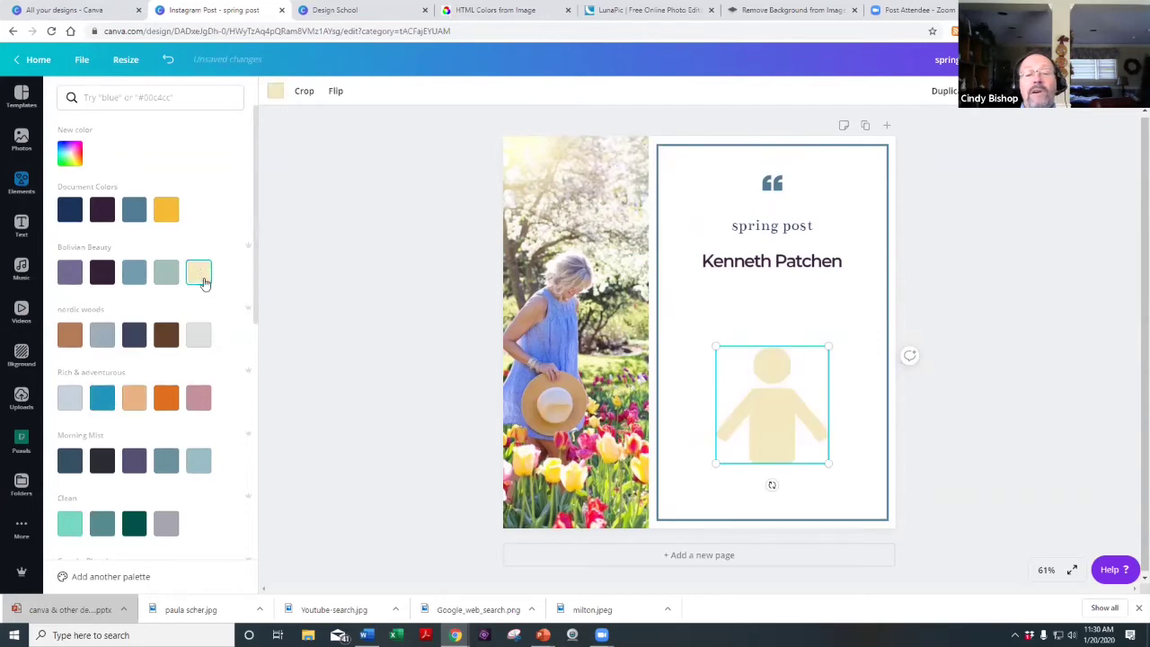
pyautogui.click(133, 335)
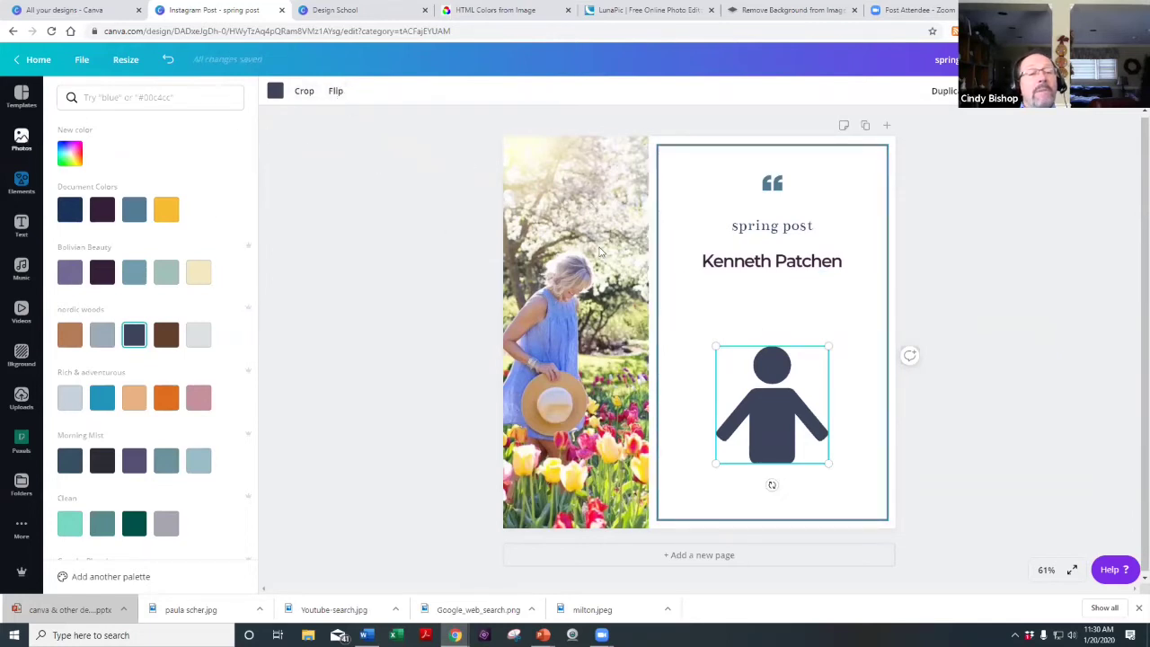
# Select the tulip photo, look over the available image effects and open the Liquify effect's description.
pyautogui.click(590, 302)
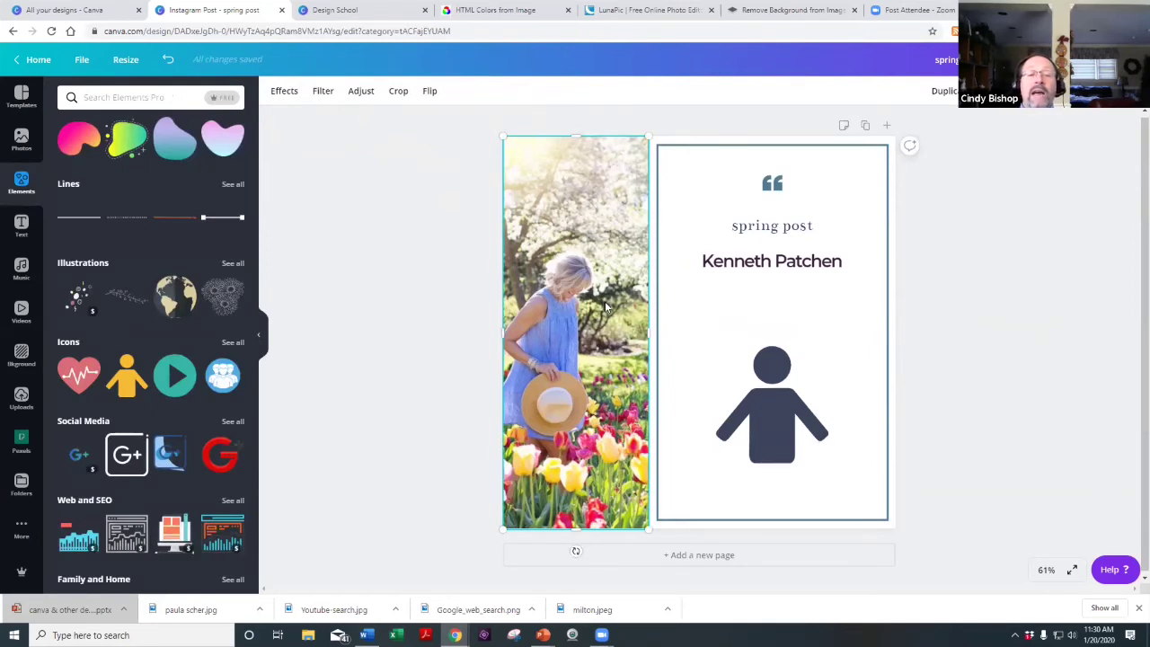
pyautogui.click(284, 92)
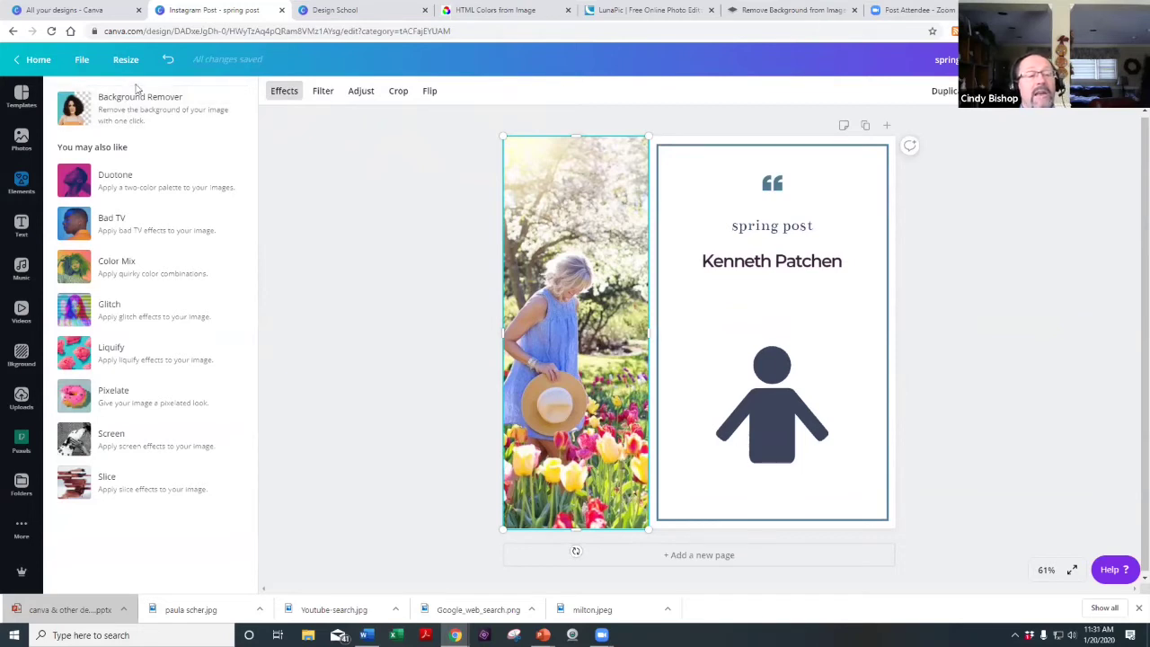
pyautogui.click(132, 356)
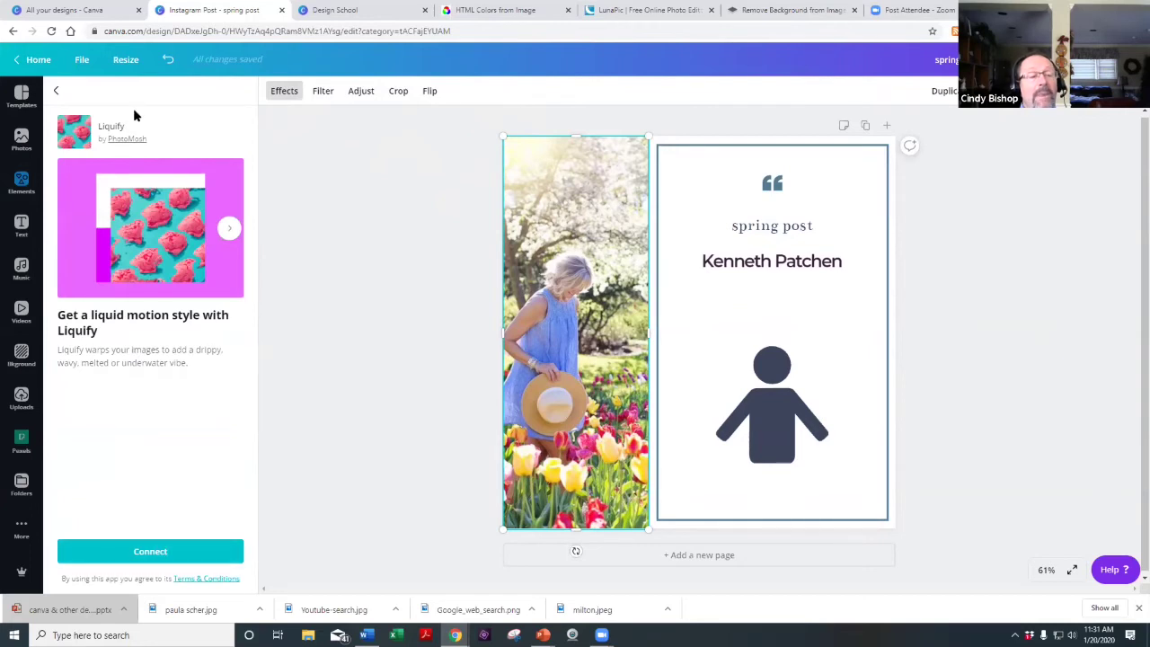
# Apply the Whimsical filter to the tulip photo at intensity 12 after trying Epic, Festive and Retro.
pyautogui.click(56, 92)
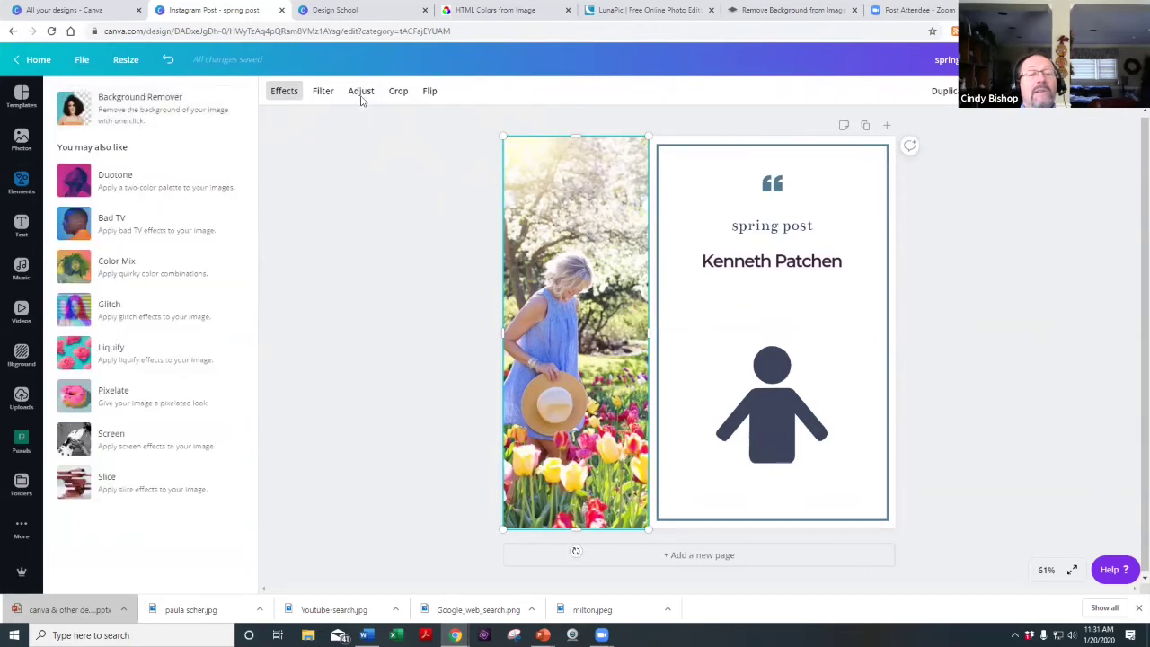
pyautogui.click(328, 93)
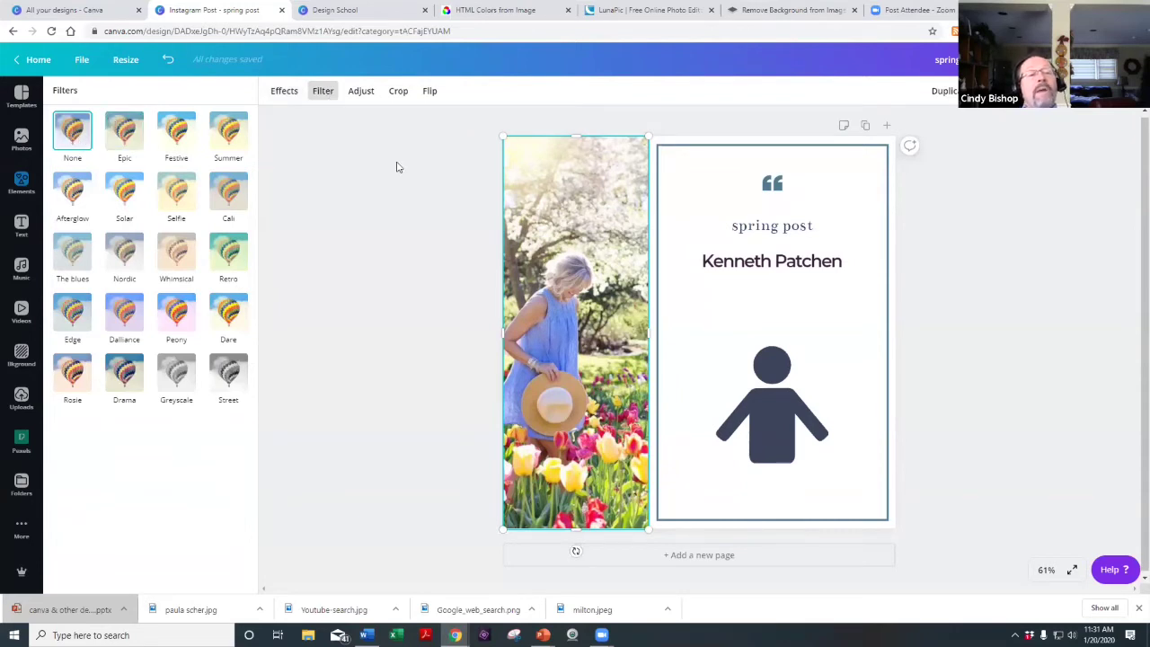
pyautogui.click(129, 134)
pyautogui.click(189, 136)
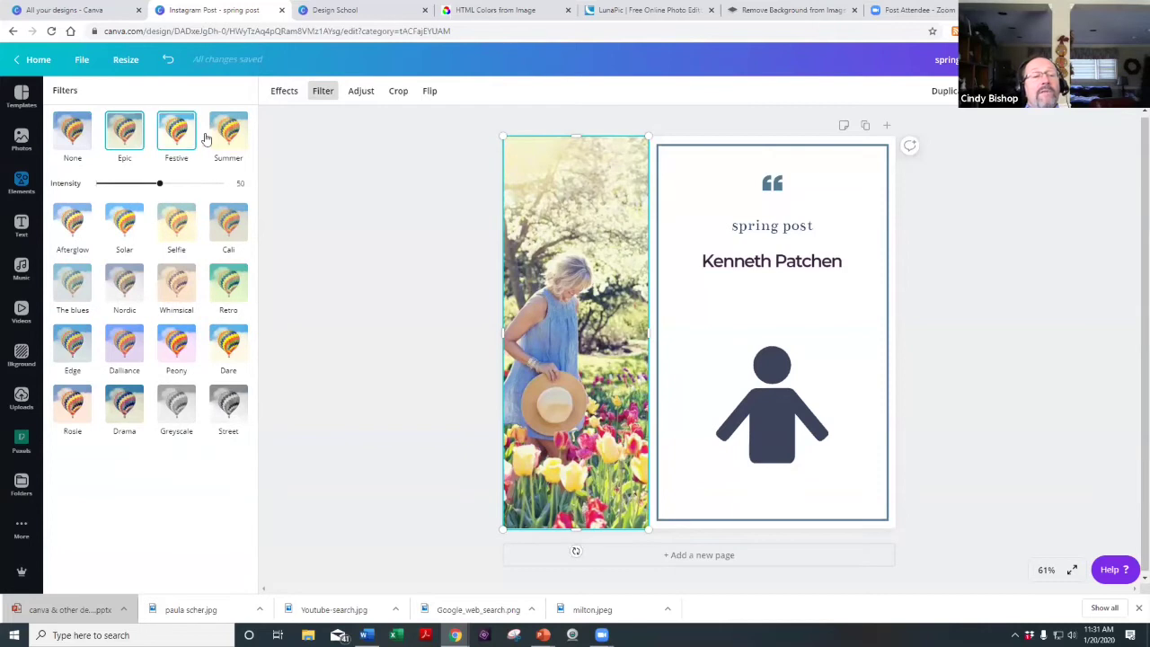
pyautogui.click(225, 286)
pyautogui.click(175, 256)
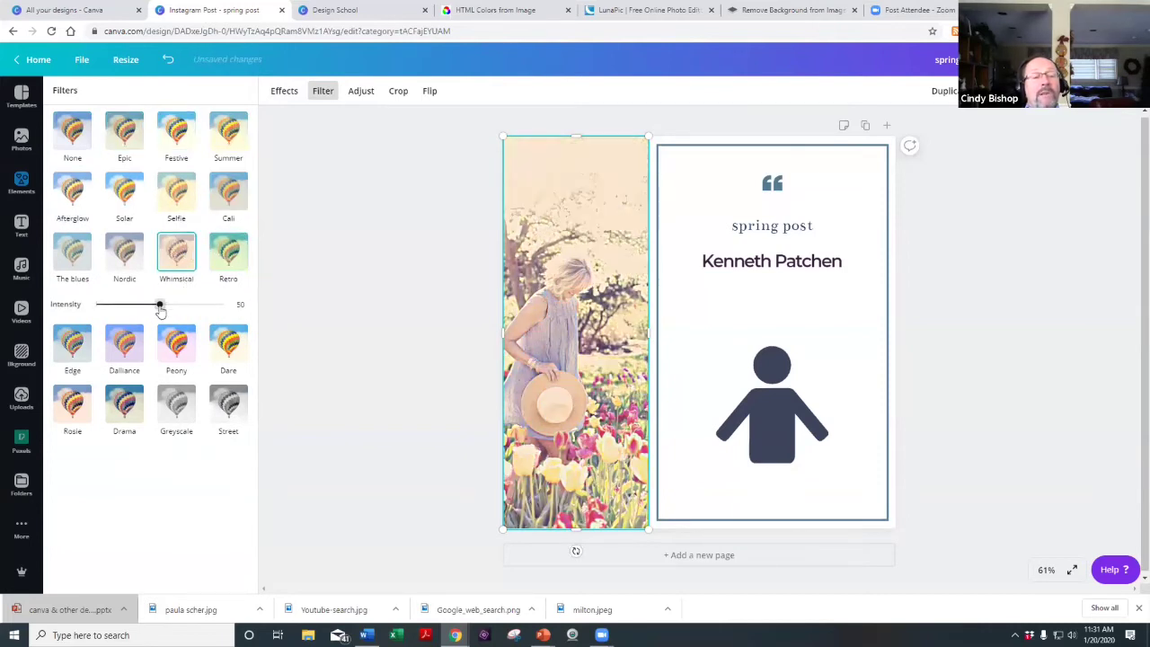
pyautogui.moveTo(159, 307); pyautogui.dragTo(113, 309)
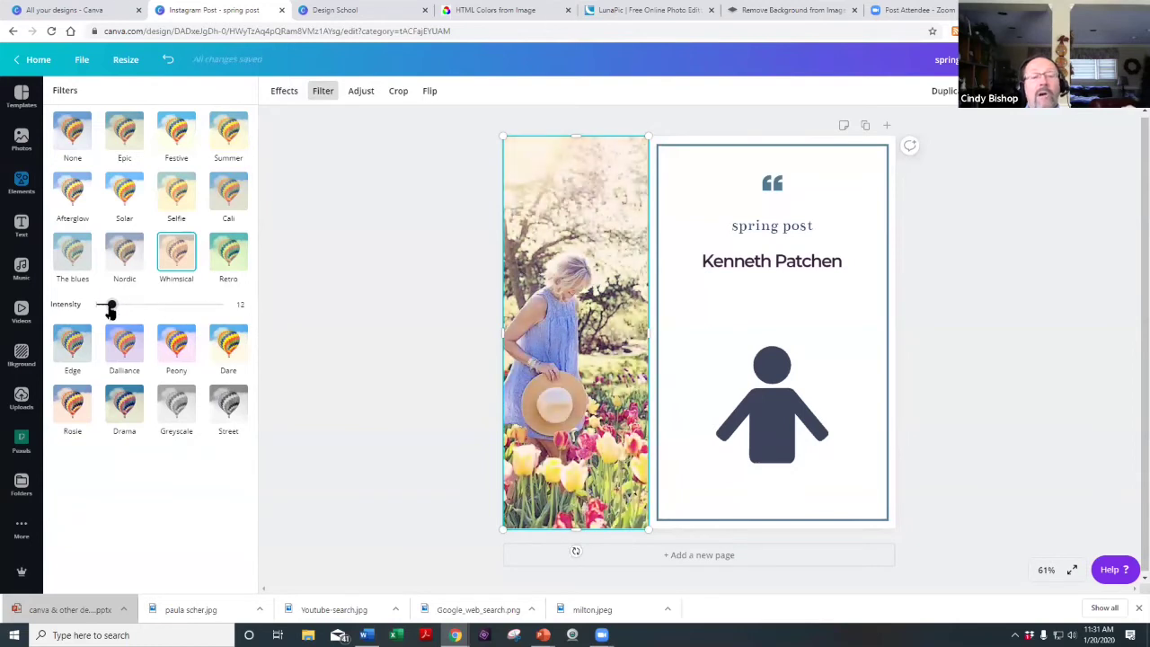
# Adjust the tulip photo to brightness -10, contrast -11, saturation -3, tint -78 and blur -8, trying both saturation extremes on the way.
pyautogui.click(362, 93)
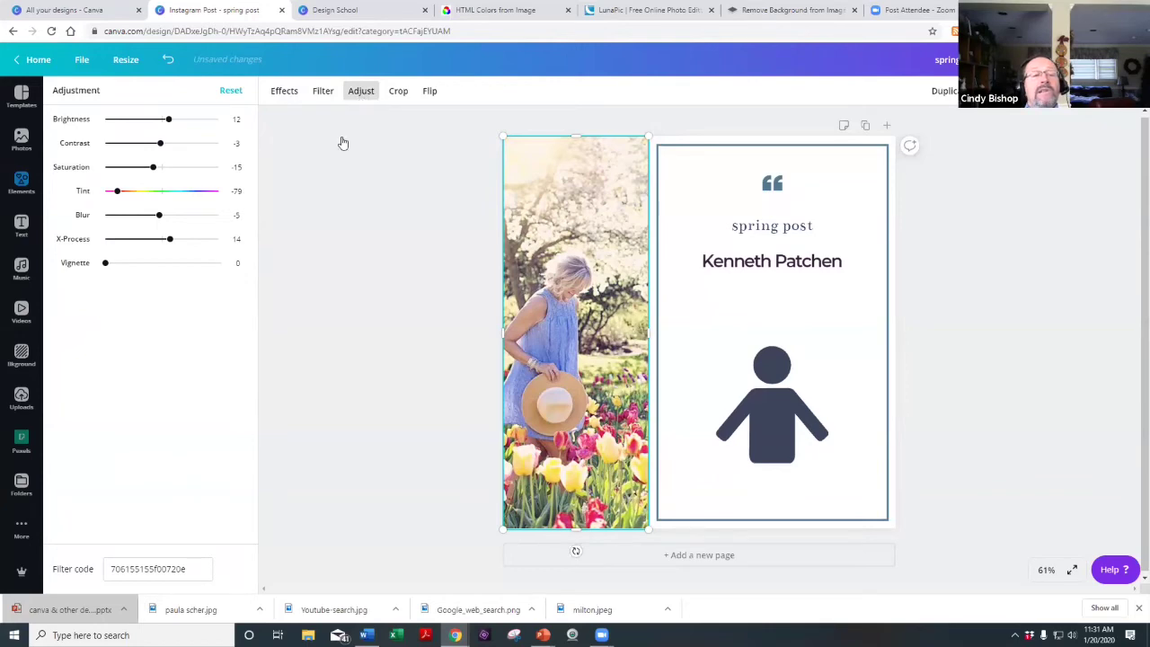
pyautogui.moveTo(171, 121); pyautogui.dragTo(239, 172)
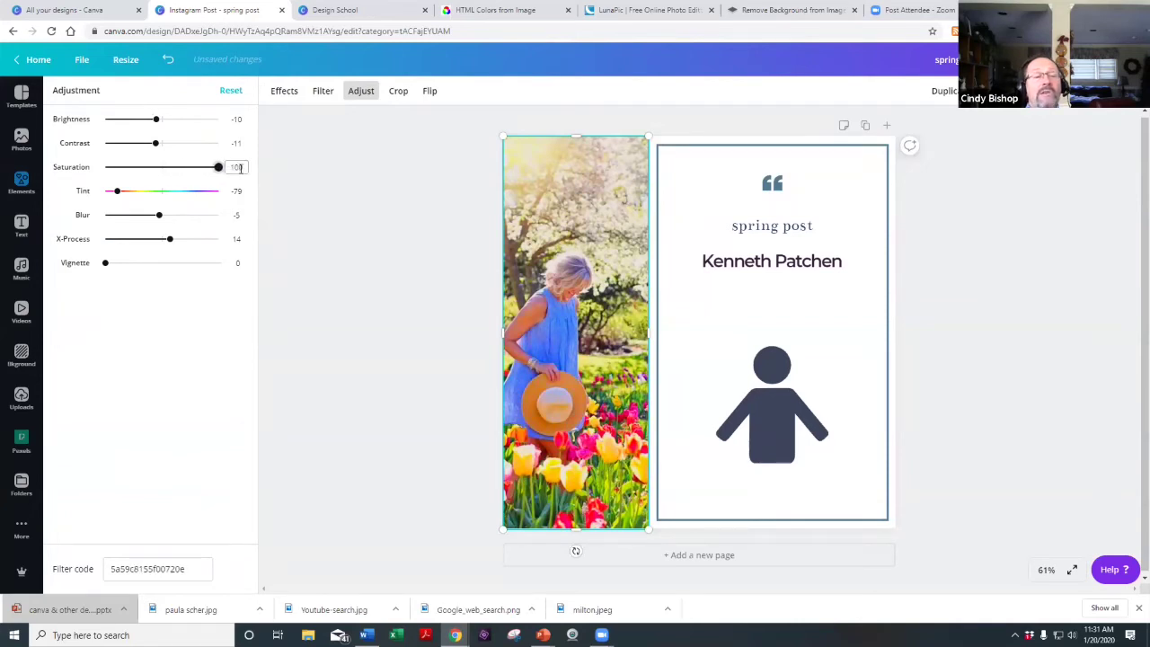
pyautogui.moveTo(218, 170); pyautogui.dragTo(93, 177)
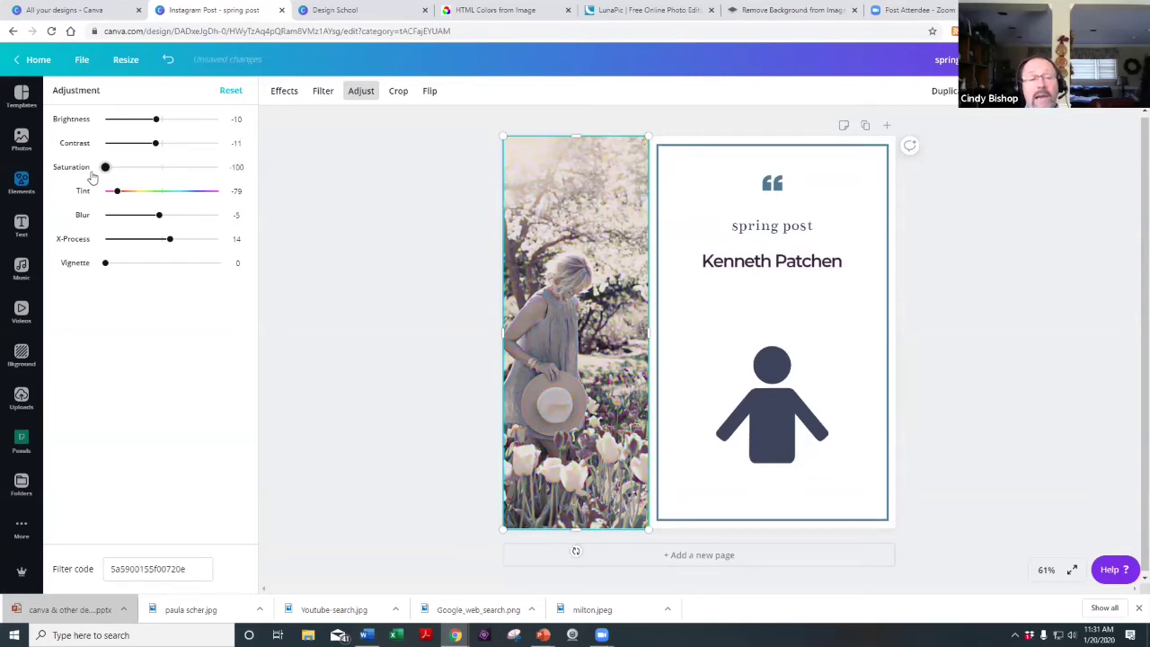
pyautogui.moveTo(129, 176); pyautogui.dragTo(157, 216)
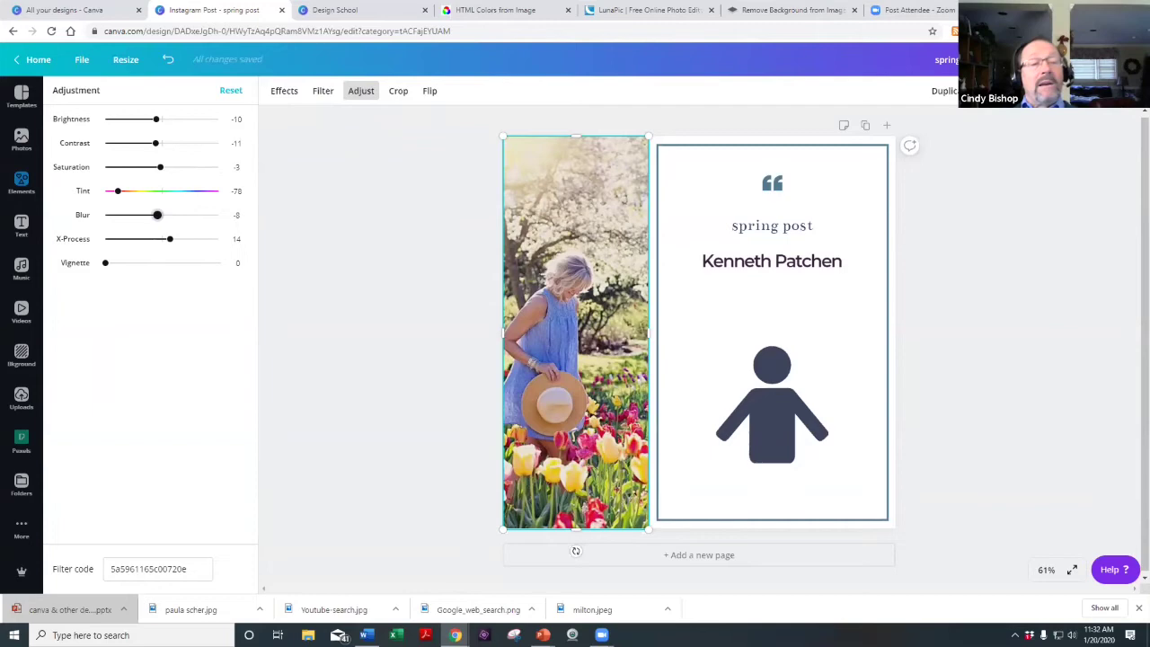
# Crop the tulip photo by shifting the image slightly left within its frame.
pyautogui.click(399, 93)
pyautogui.moveTo(592, 228); pyautogui.dragTo(569, 219)
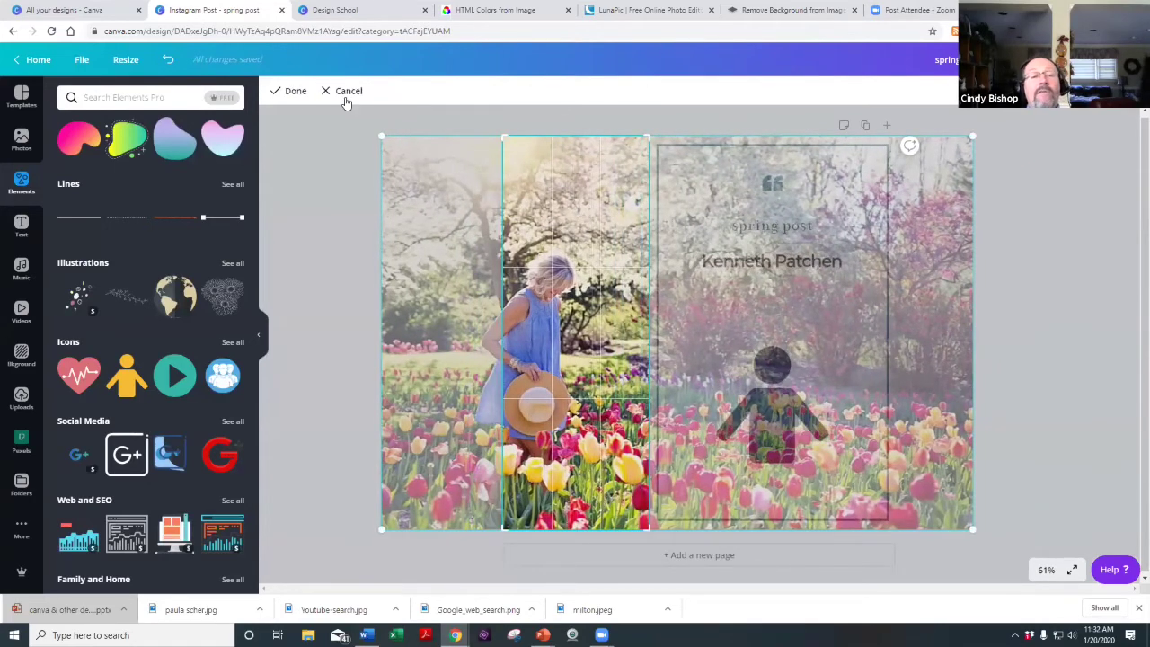
pyautogui.click(288, 93)
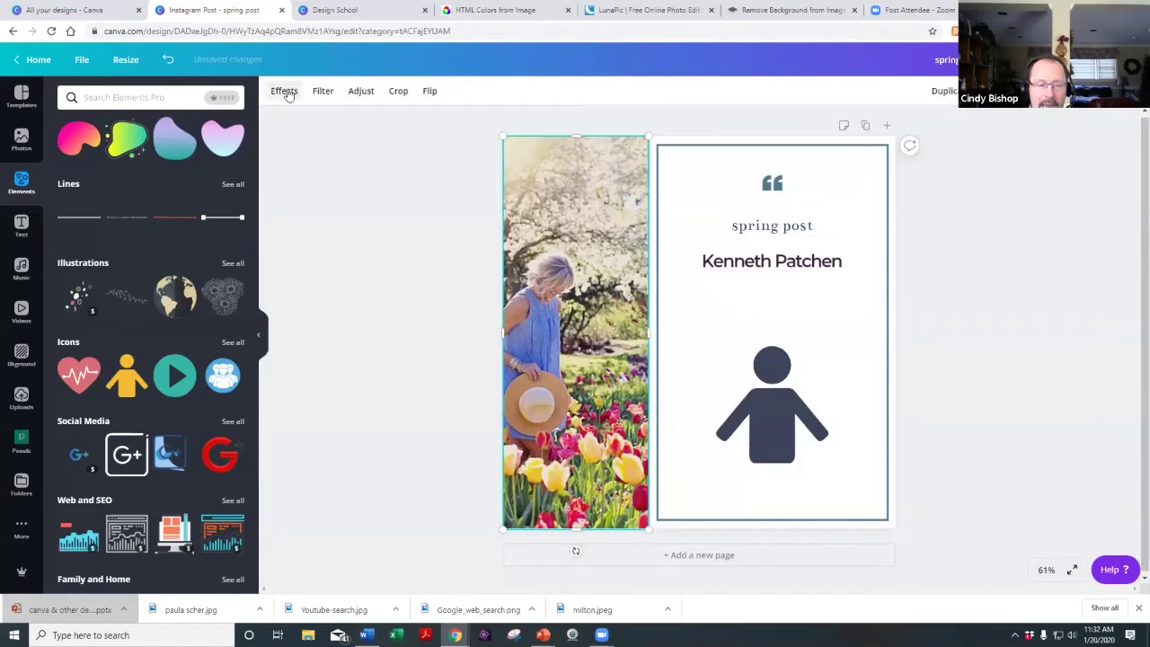
# Try flipping the tulip photo horizontally and vertically, and flip it back to its original orientation.
pyautogui.click(431, 91)
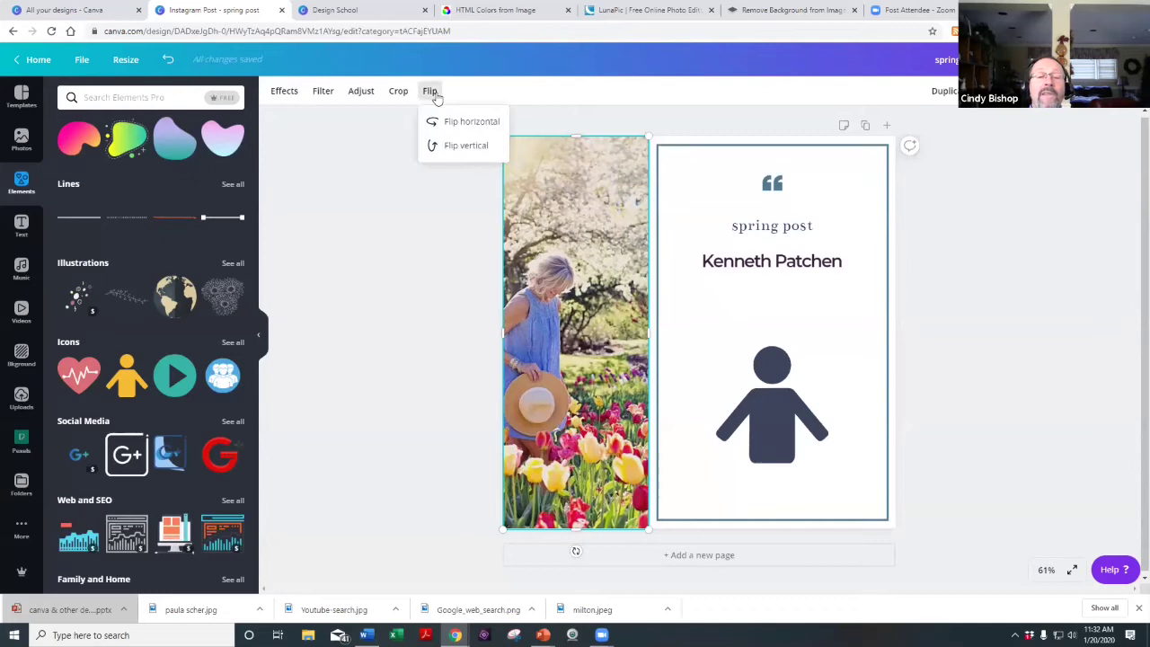
pyautogui.click(491, 123)
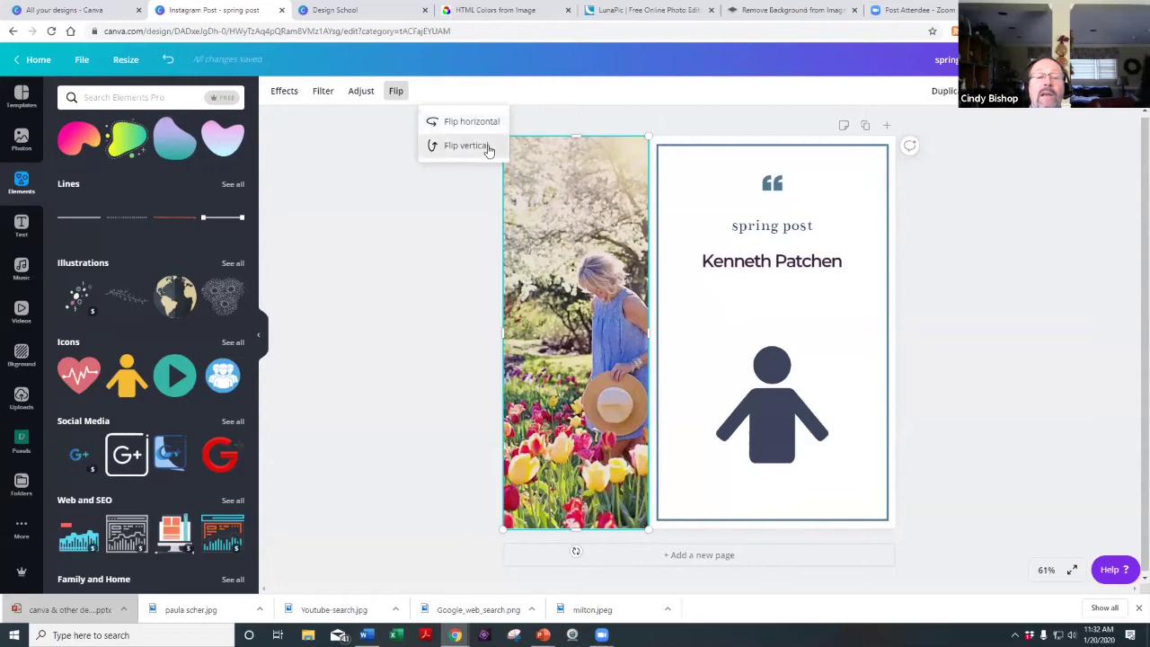
pyautogui.click(487, 148)
pyautogui.click(488, 147)
pyautogui.click(477, 121)
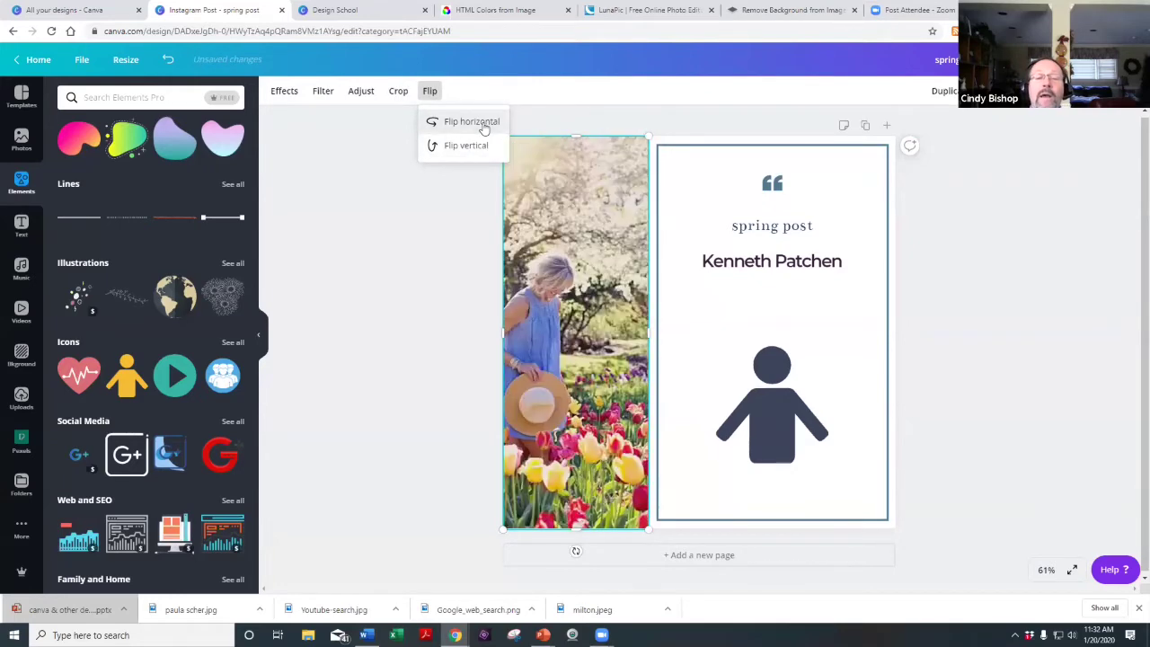
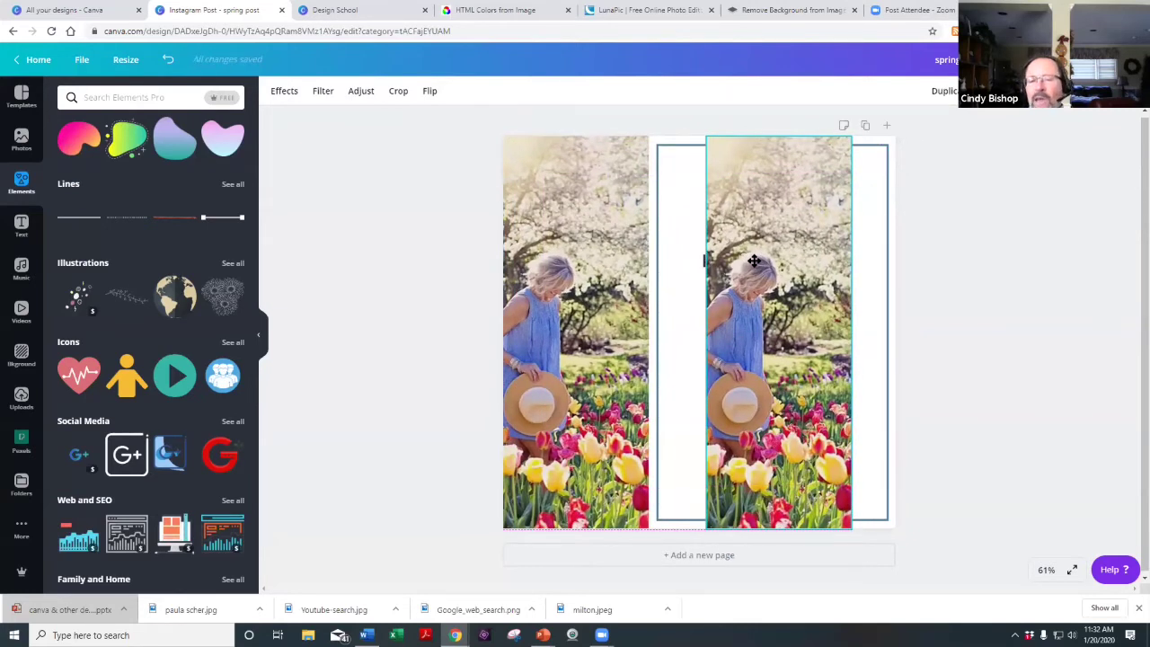
# Try duplicating the tulip photo and the person icon, delete both copies, and move the icon back down below the quote text.
pyautogui.moveTo(753, 260); pyautogui.dragTo(754, 264)
pyautogui.press('Delete')
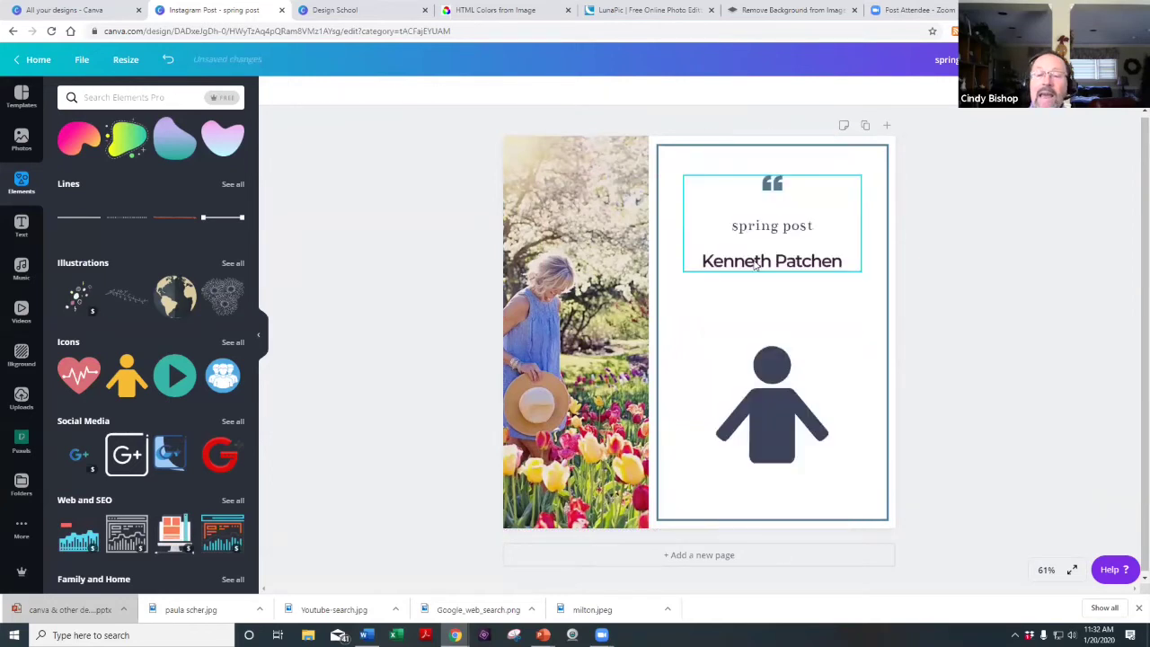
pyautogui.moveTo(817, 457); pyautogui.dragTo(792, 362)
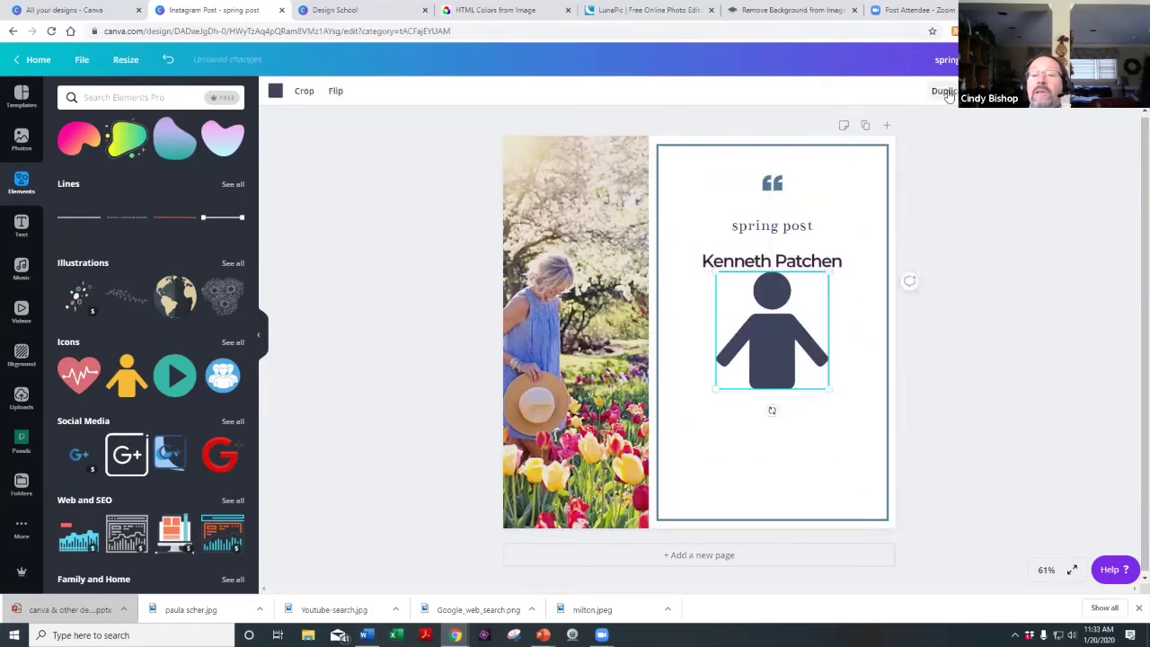
pyautogui.hotkey('ctrl', 'd')
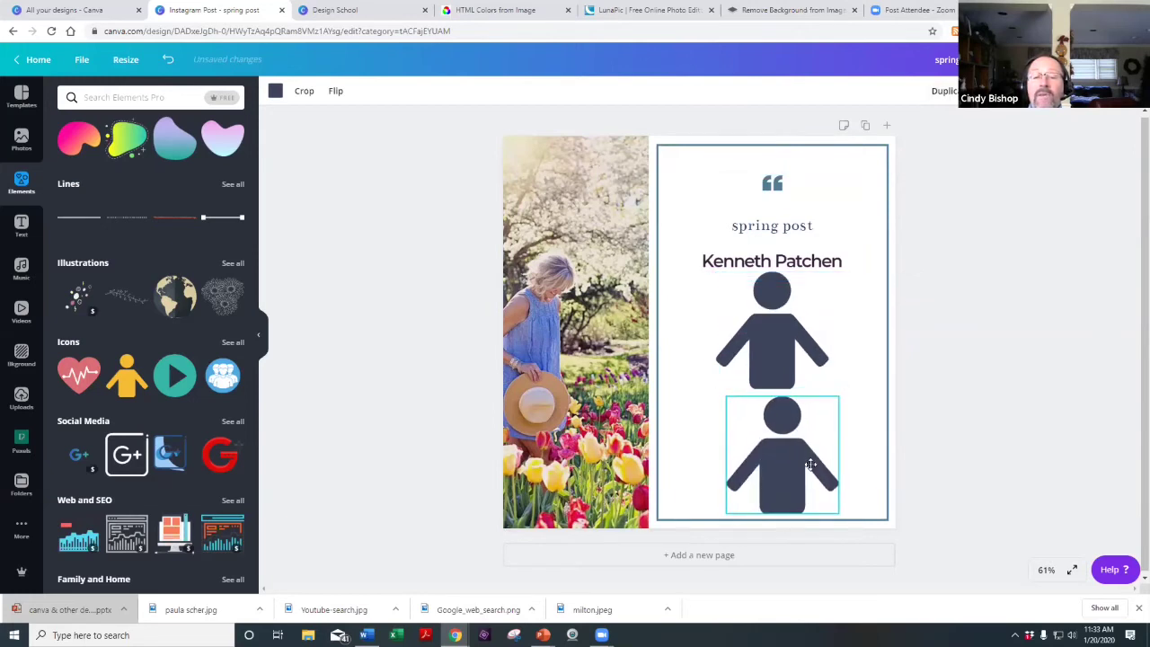
pyautogui.press('Delete')
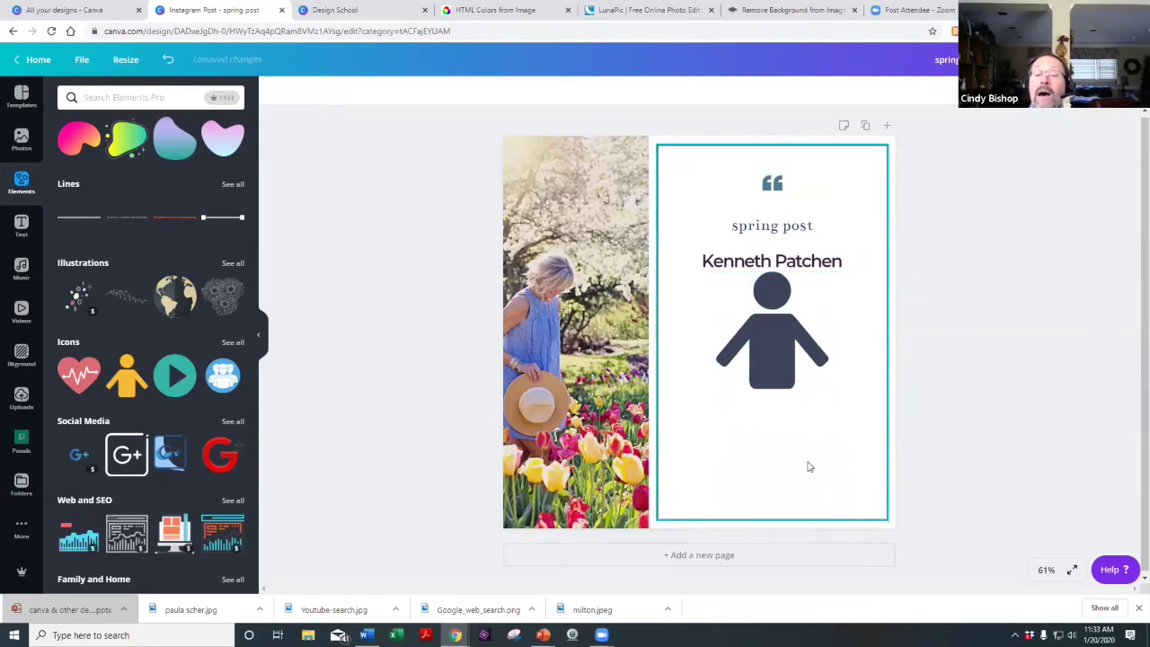
pyautogui.moveTo(770, 305); pyautogui.dragTo(769, 368)
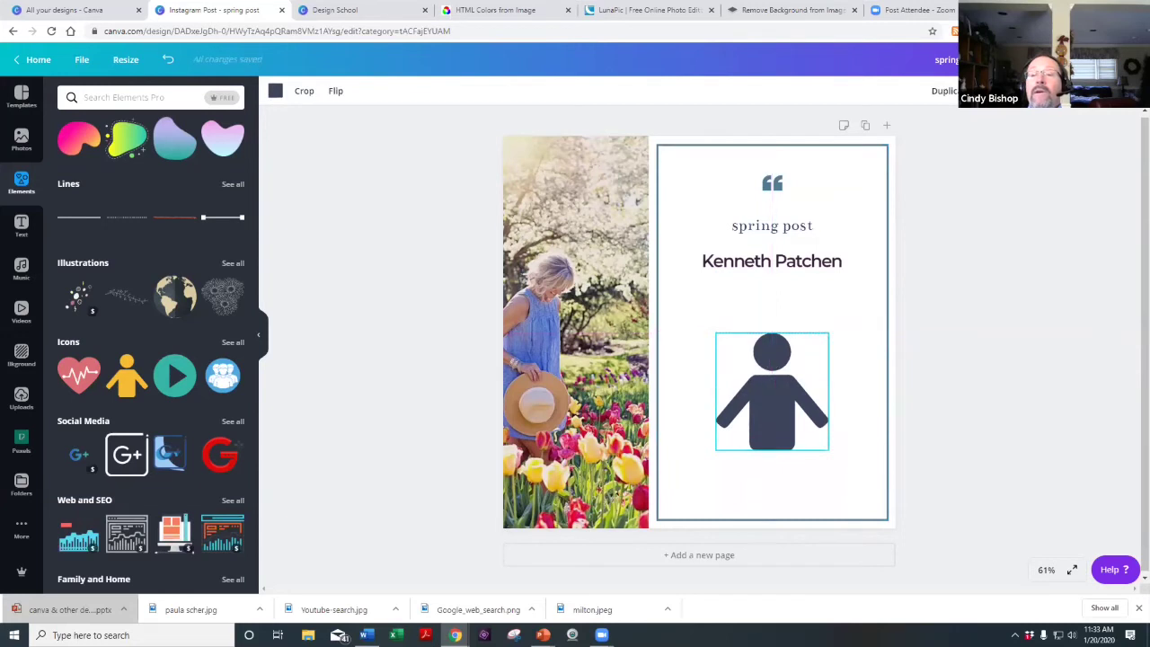
# Try sending the person icon backward and bringing it forward again, and check the tulip photo's layering and alignment options.
pyautogui.click(1020, 93)
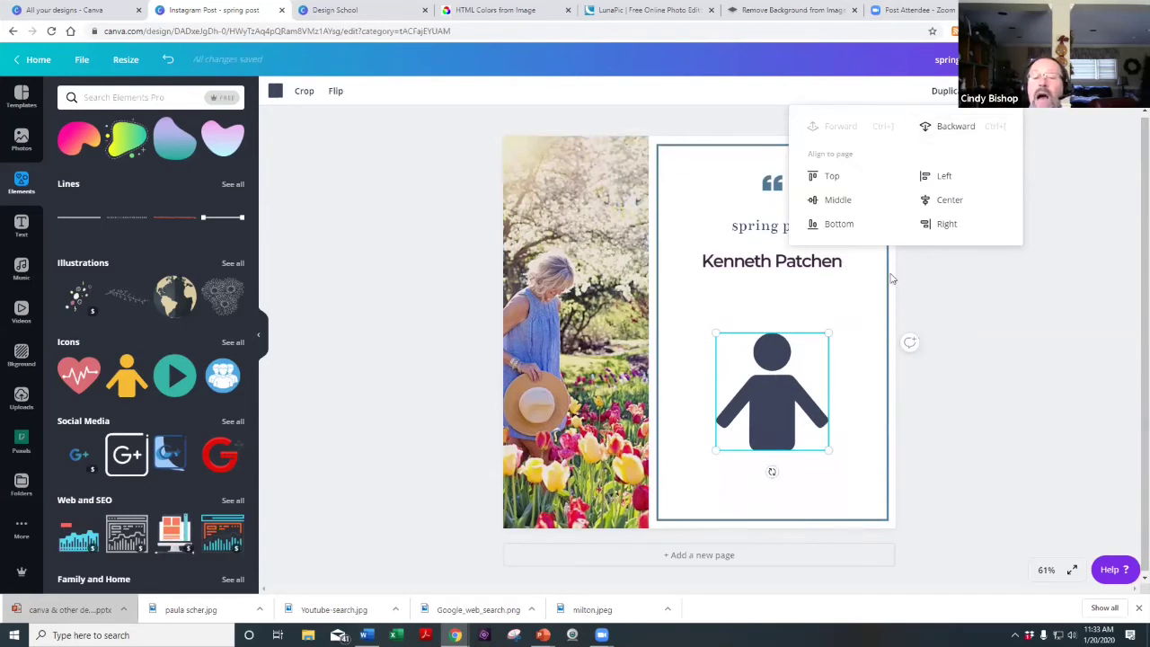
pyautogui.click(952, 127)
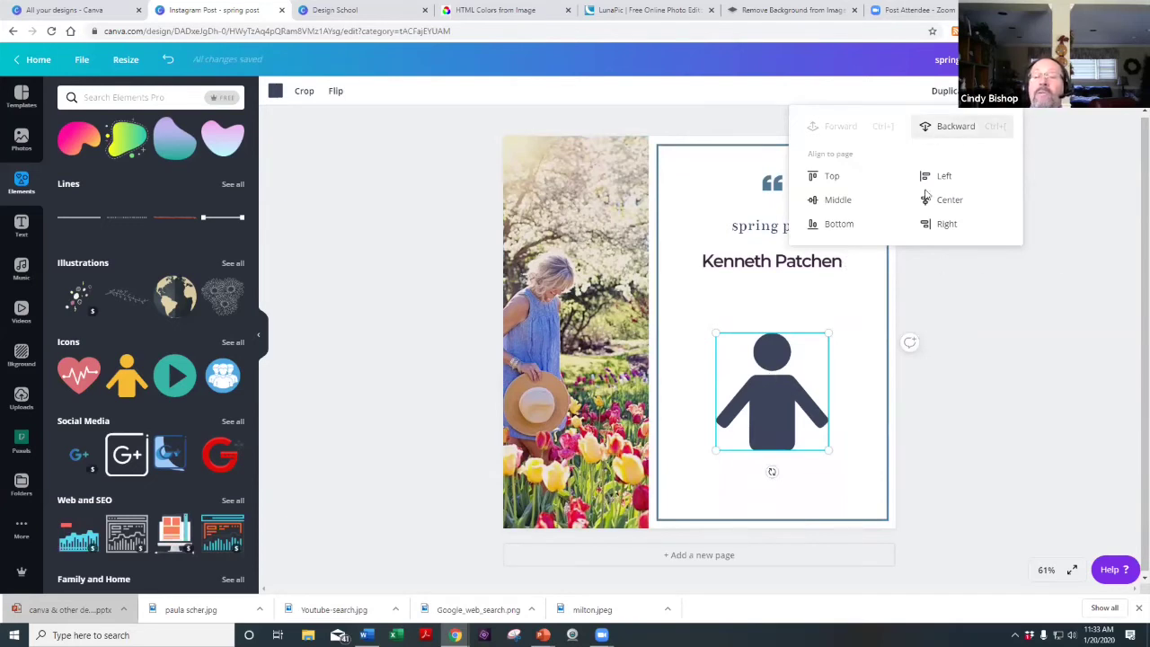
pyautogui.click(796, 404)
pyautogui.click(975, 91)
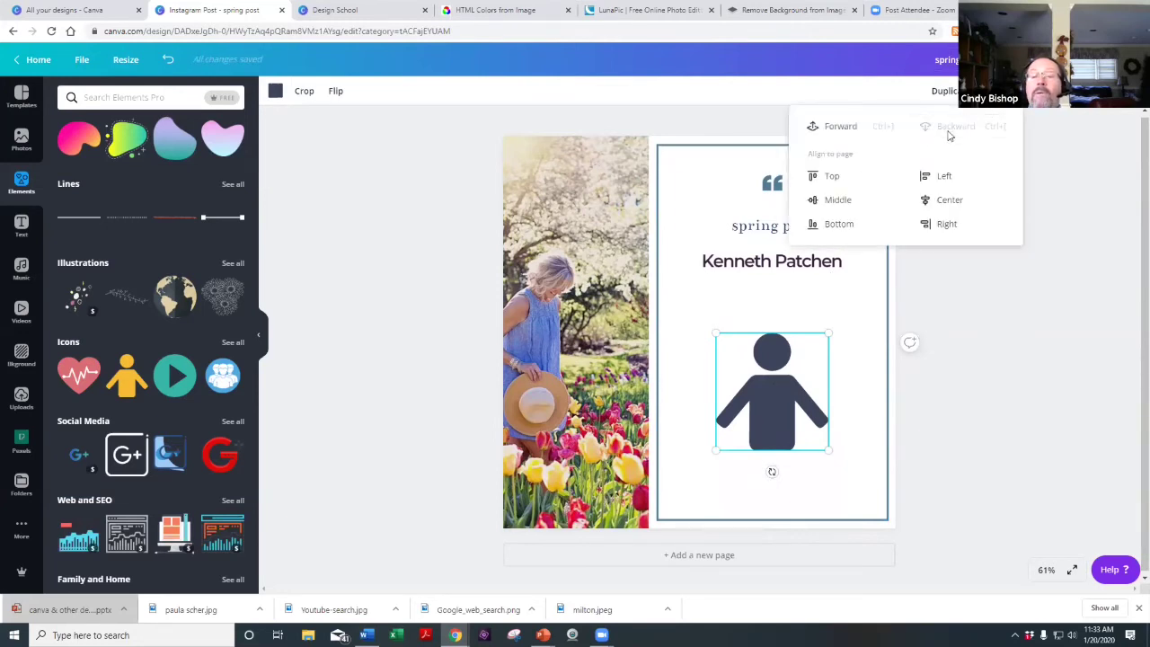
pyautogui.click(817, 126)
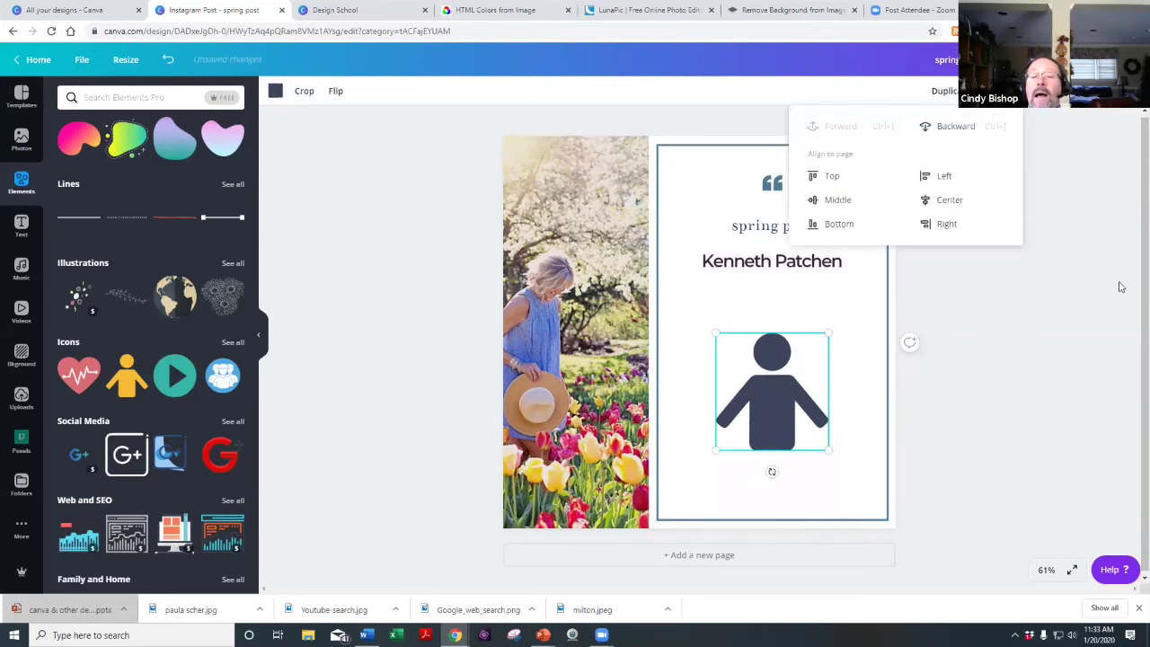
pyautogui.click(799, 308)
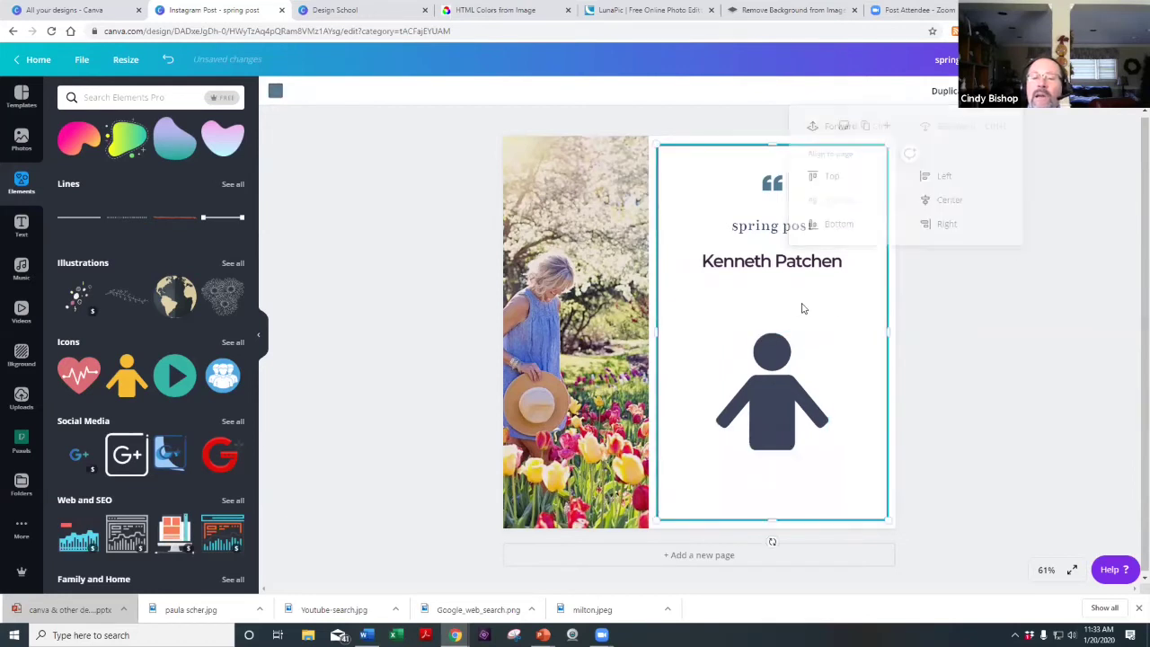
pyautogui.click(589, 292)
pyautogui.click(997, 91)
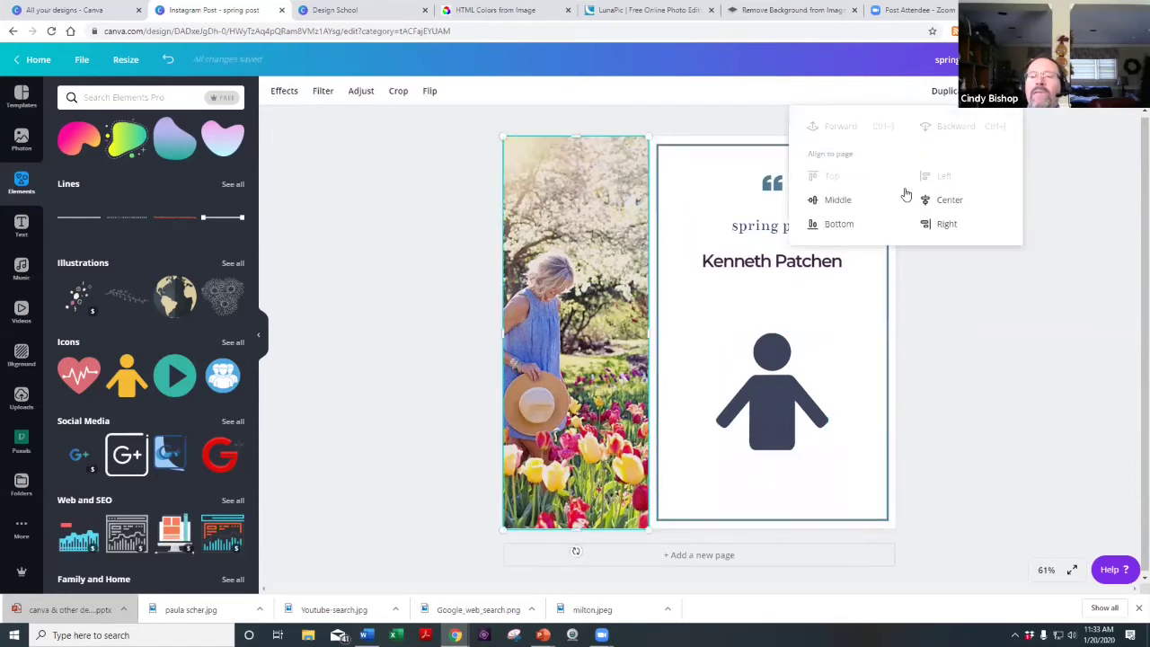
pyautogui.click(997, 91)
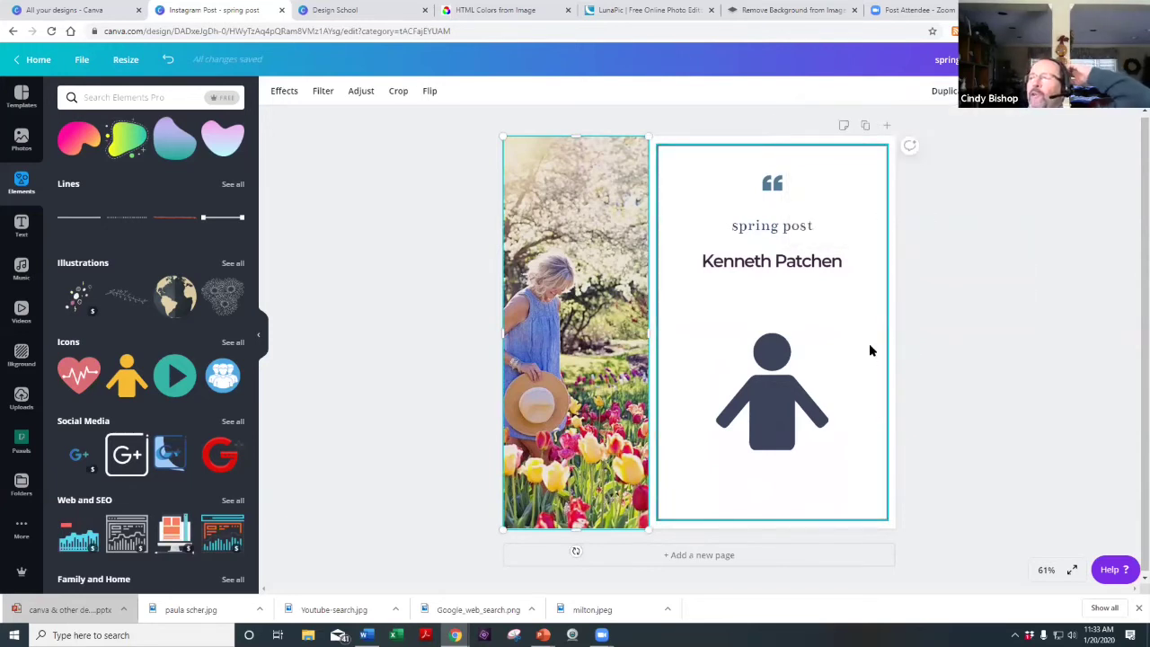
# Move the person icon to the upper part of the bordered frame, try it behind the quote text, and place the text group below it.
pyautogui.click(799, 394)
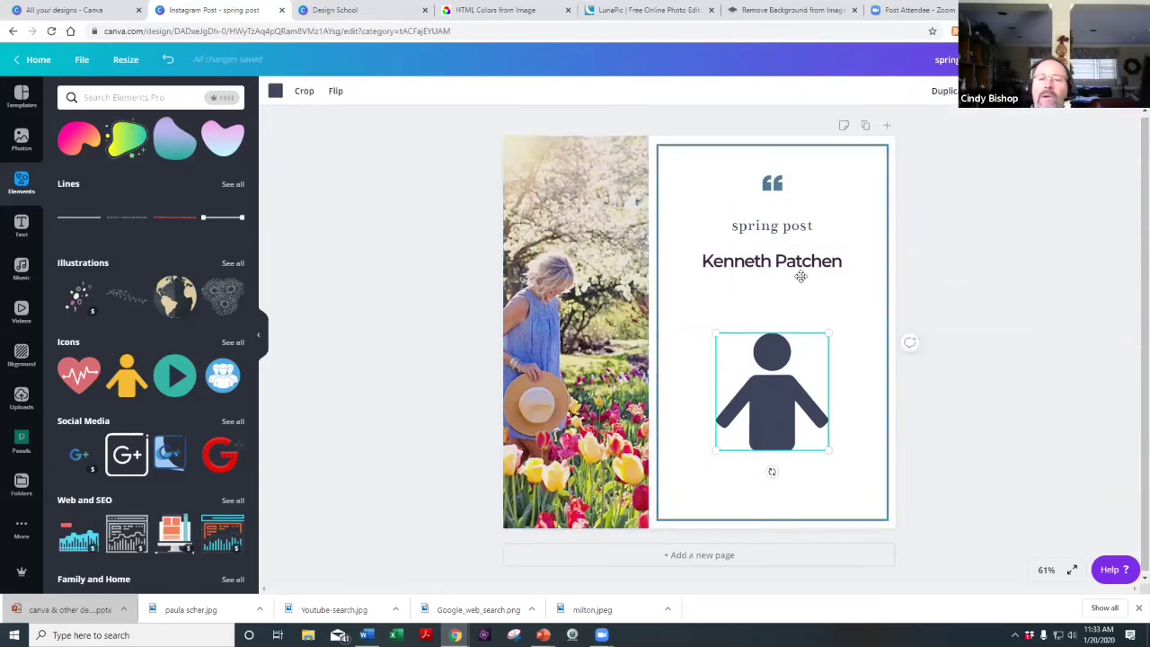
pyautogui.moveTo(800, 276); pyautogui.dragTo(793, 246)
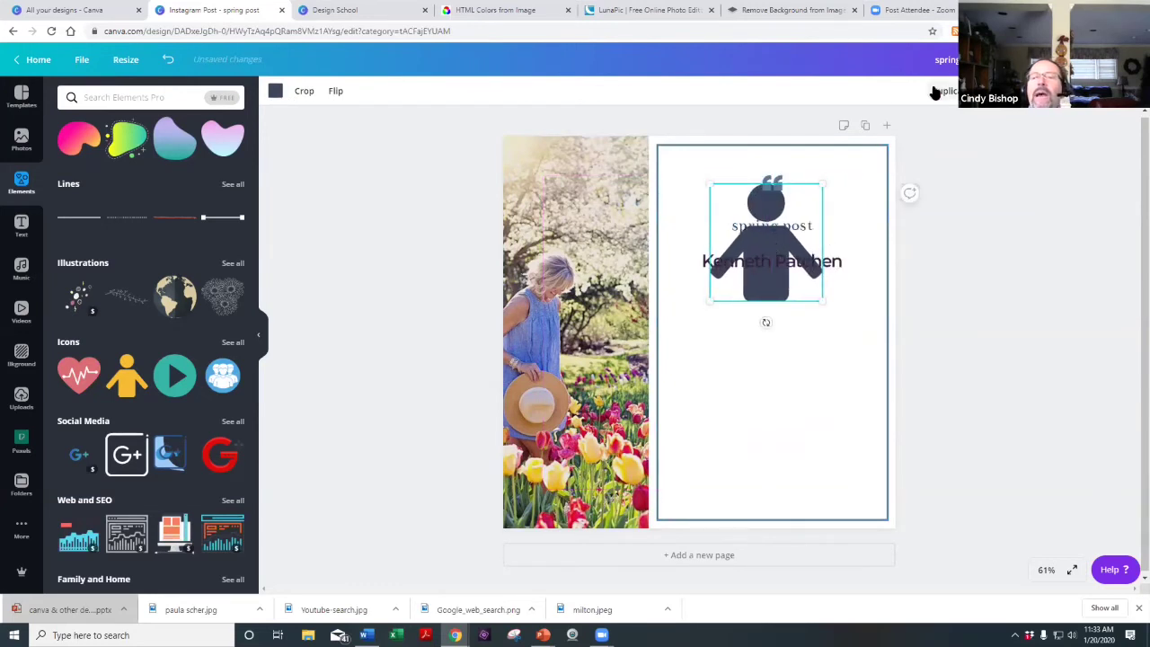
pyautogui.click(1005, 100)
pyautogui.click(954, 128)
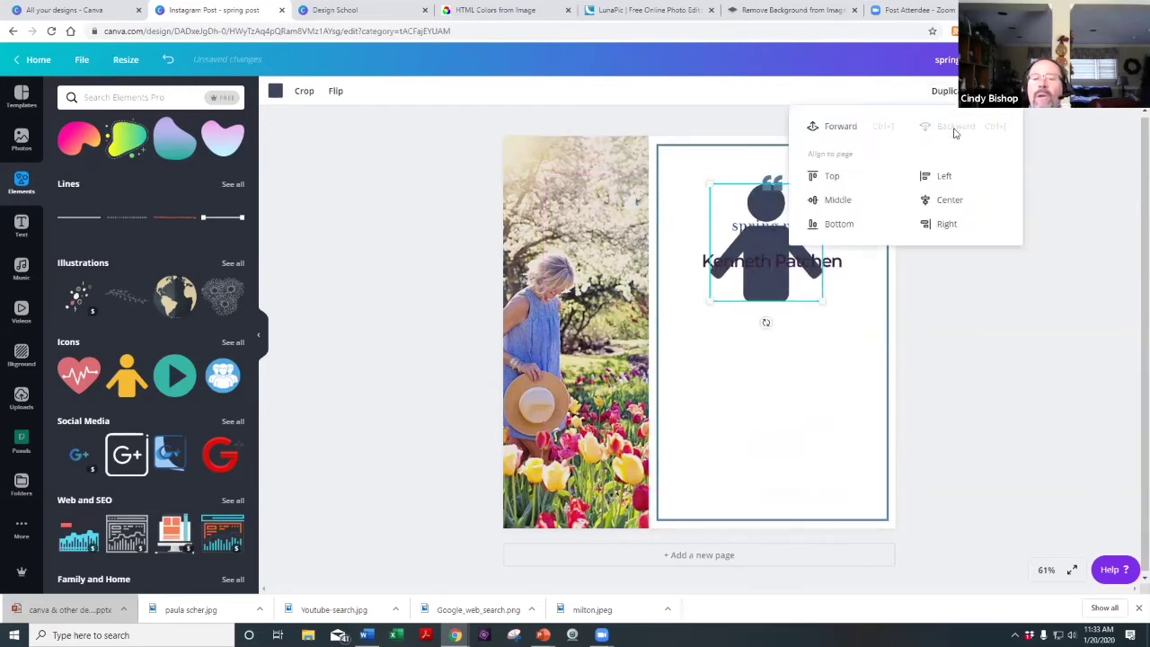
pyautogui.click(862, 127)
pyautogui.moveTo(770, 262); pyautogui.dragTo(757, 401)
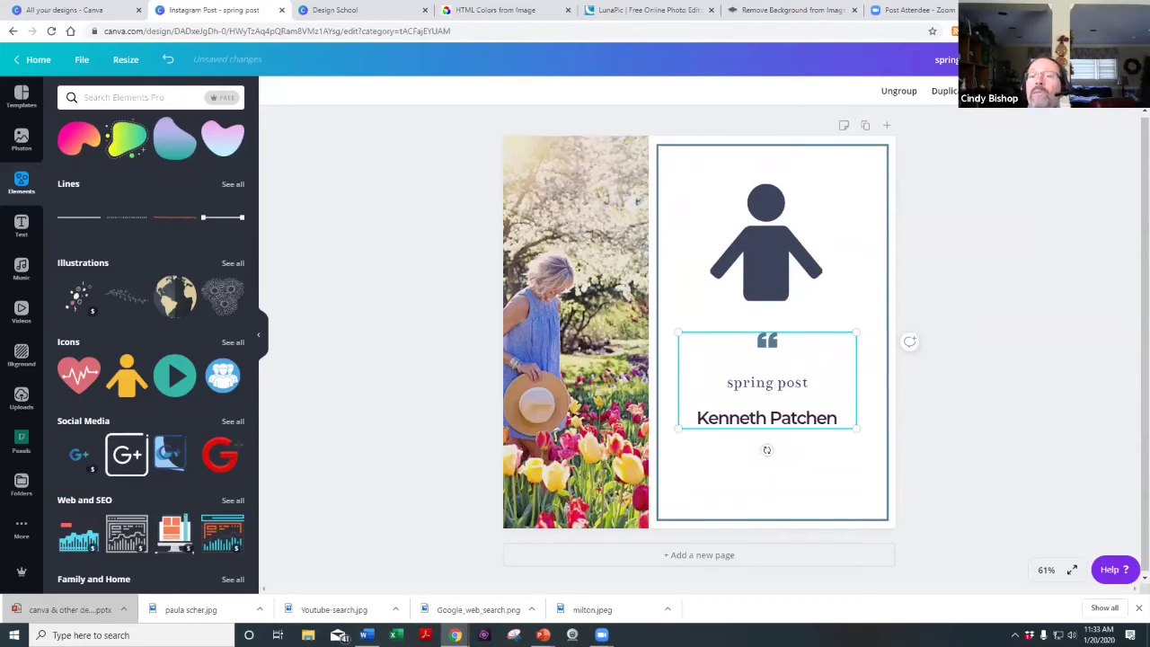
# Center the person icon horizontally in the bordered frame and set its transparency to 31.
pyautogui.click(1060, 91)
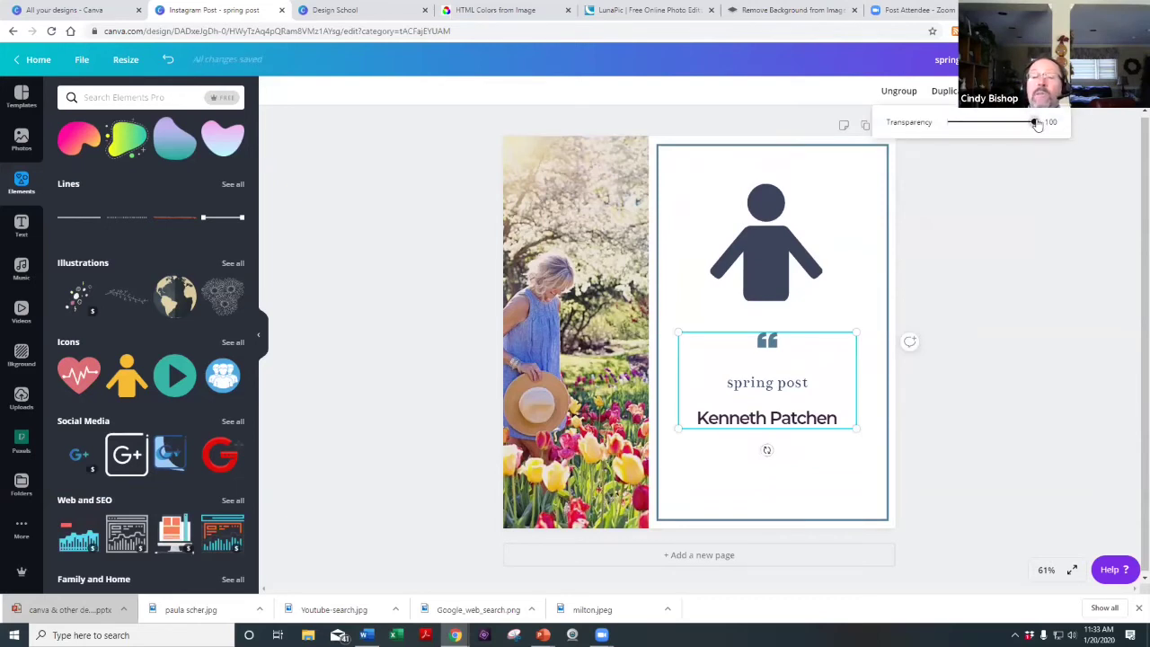
pyautogui.hotkey('ctrl', 'z')
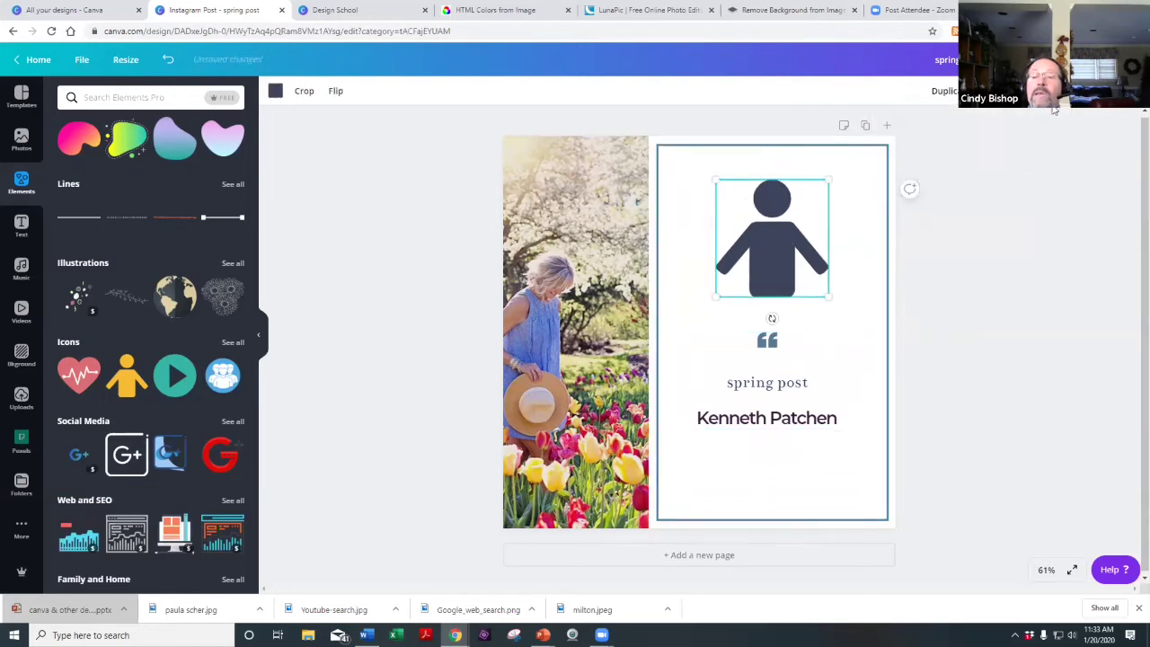
pyautogui.click(1060, 91)
pyautogui.moveTo(1033, 122); pyautogui.dragTo(973, 123)
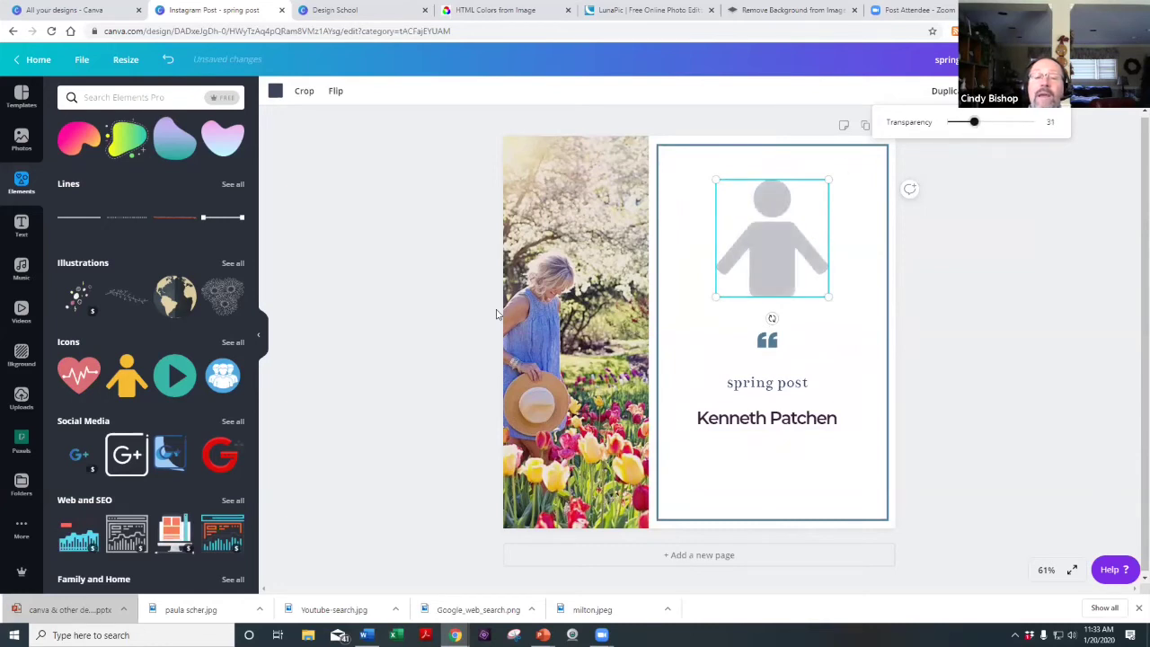
# Check the transparency setting of the tulip photo.
pyautogui.click(586, 299)
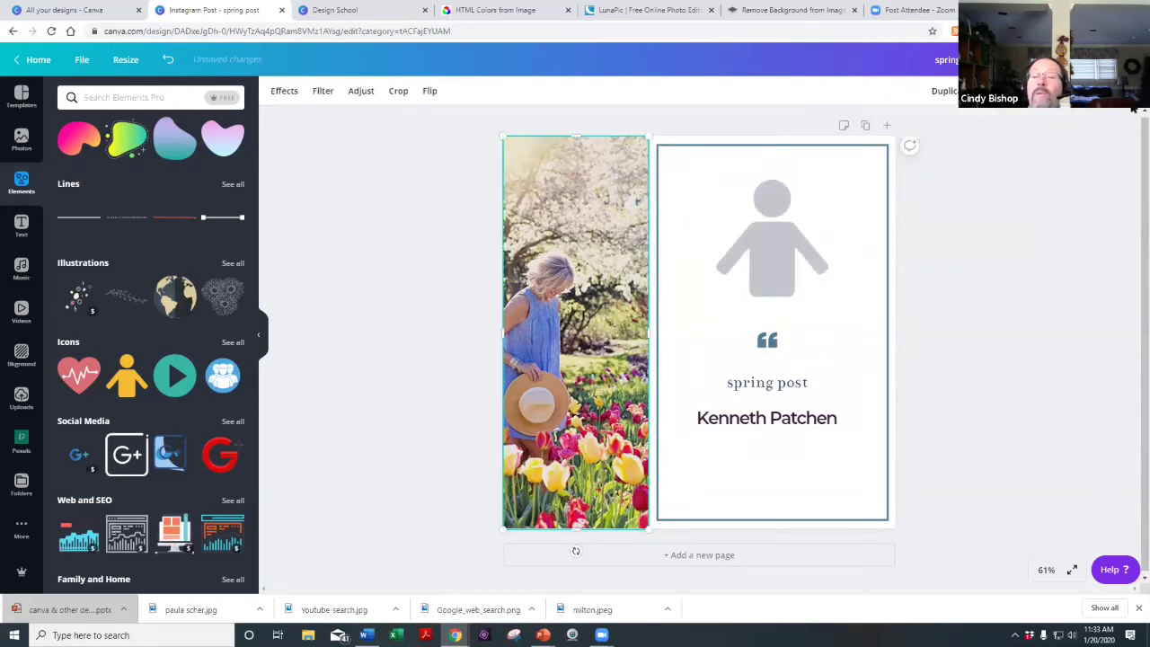
pyautogui.click(1038, 91)
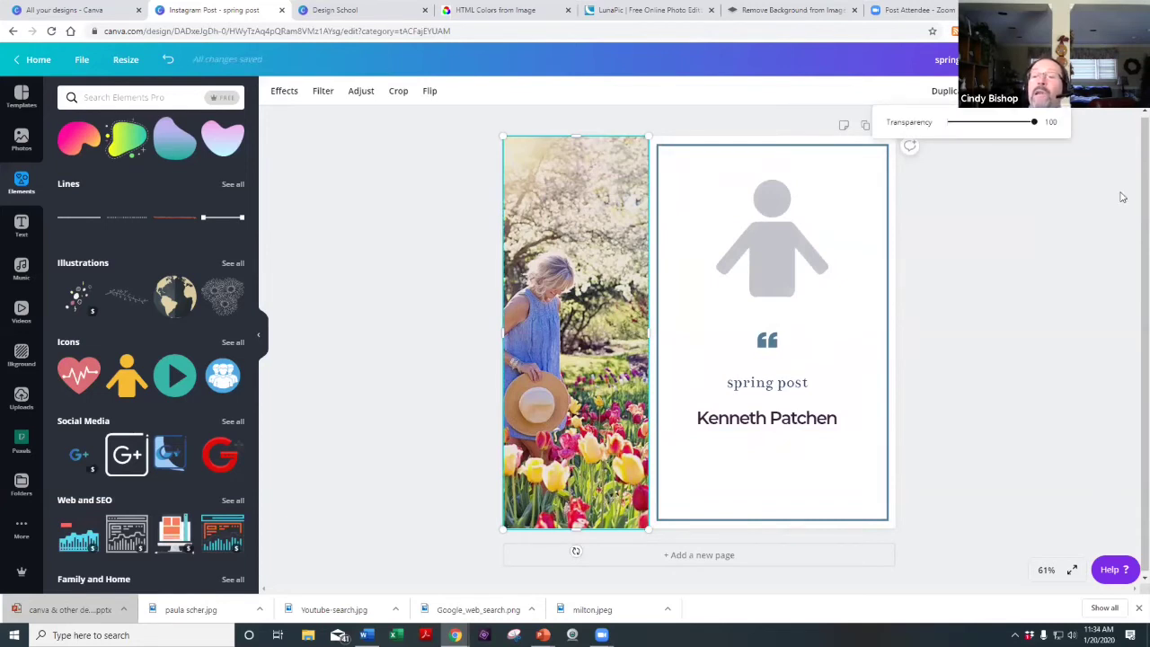
pyautogui.click(1134, 138)
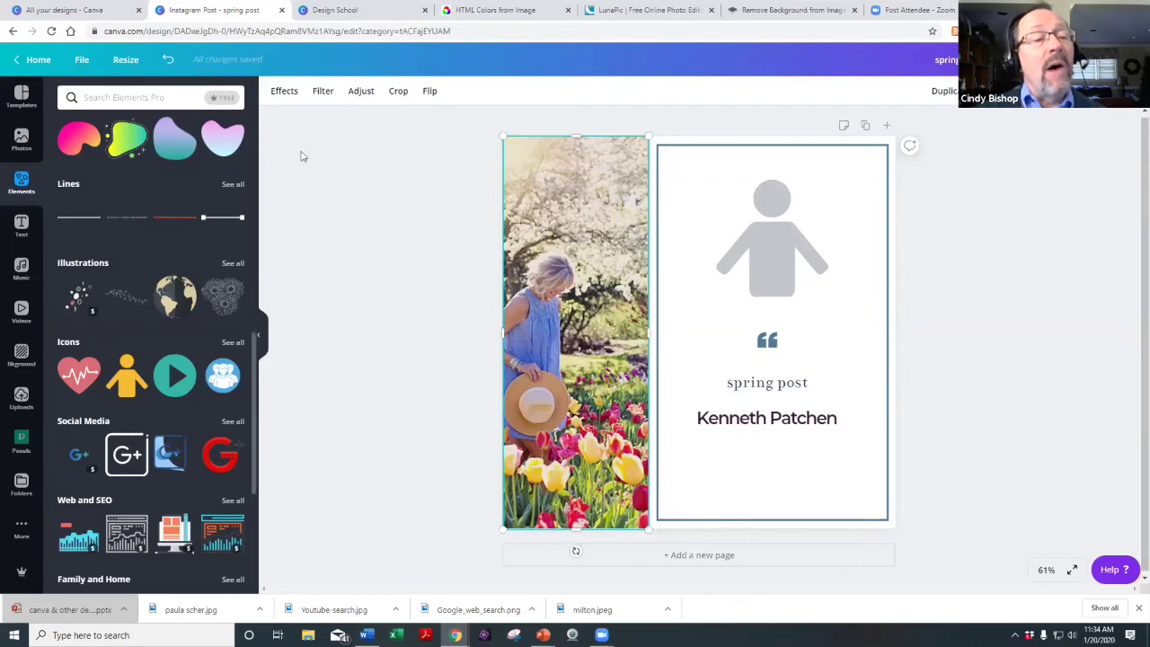
# Add the LOVE Valentine's Day font combination over the person icon and place a new subheading below the author name.
pyautogui.click(20, 226)
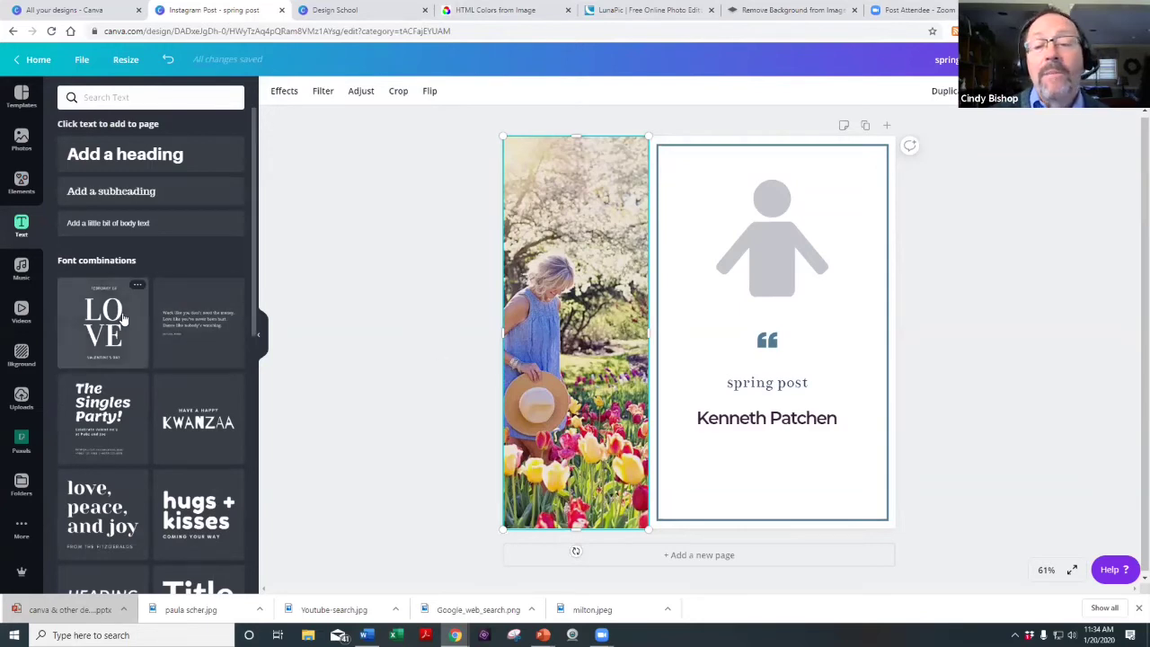
pyautogui.moveTo(124, 319); pyautogui.dragTo(796, 224)
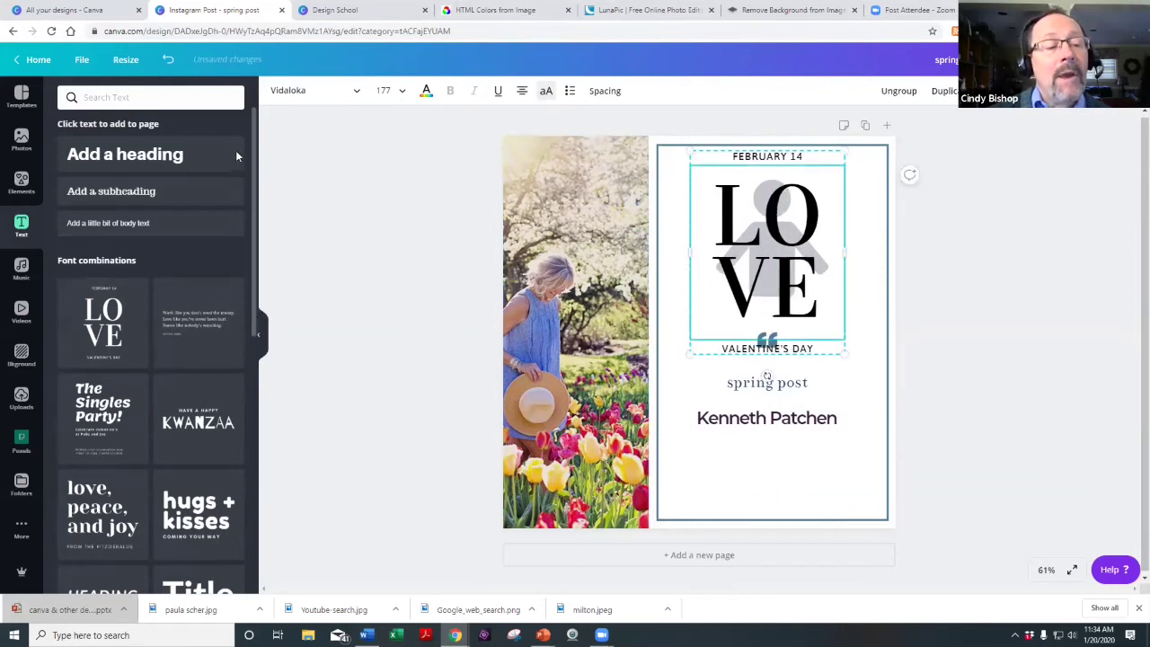
pyautogui.click(90, 191)
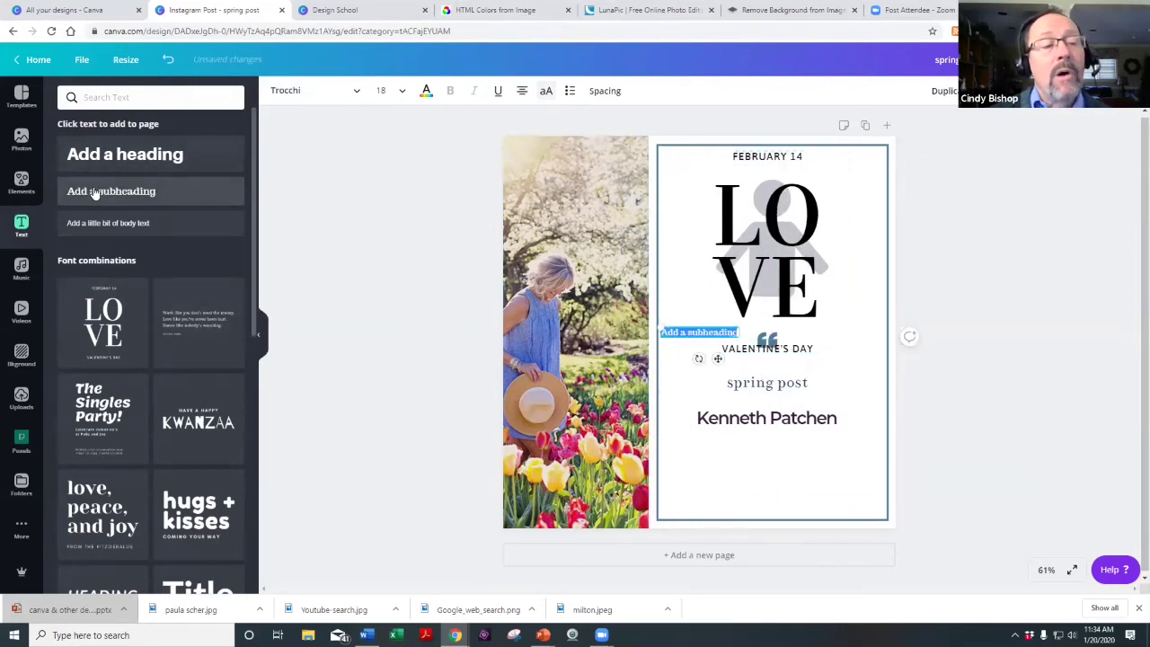
pyautogui.doubleClick(693, 332)
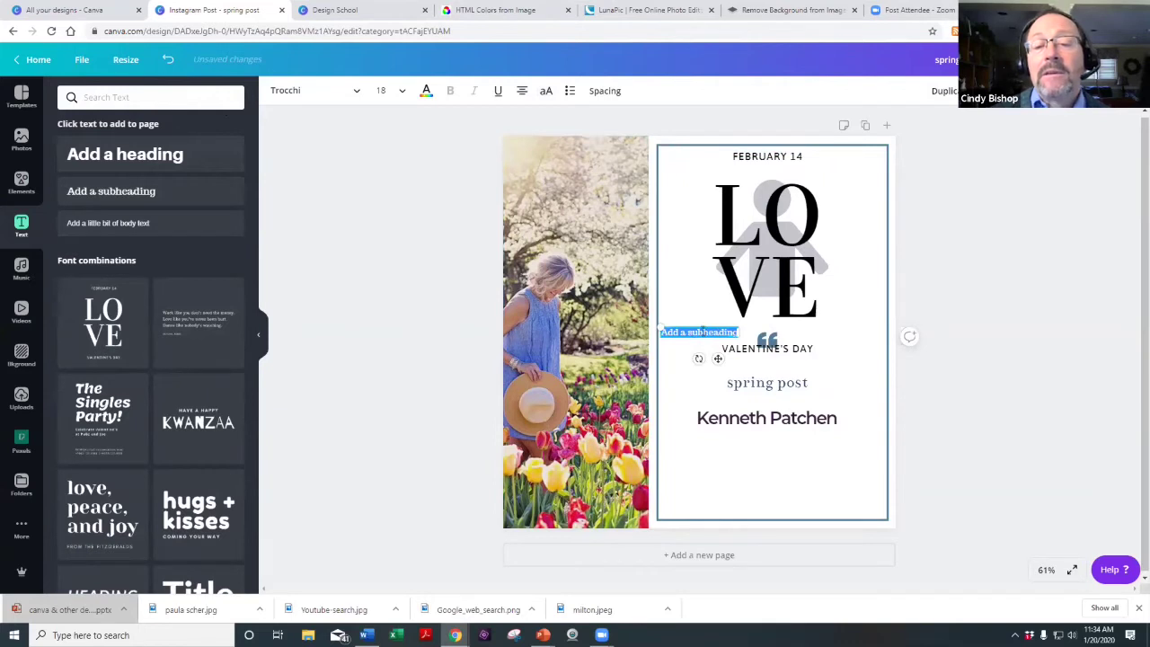
pyautogui.moveTo(718, 359); pyautogui.dragTo(763, 464)
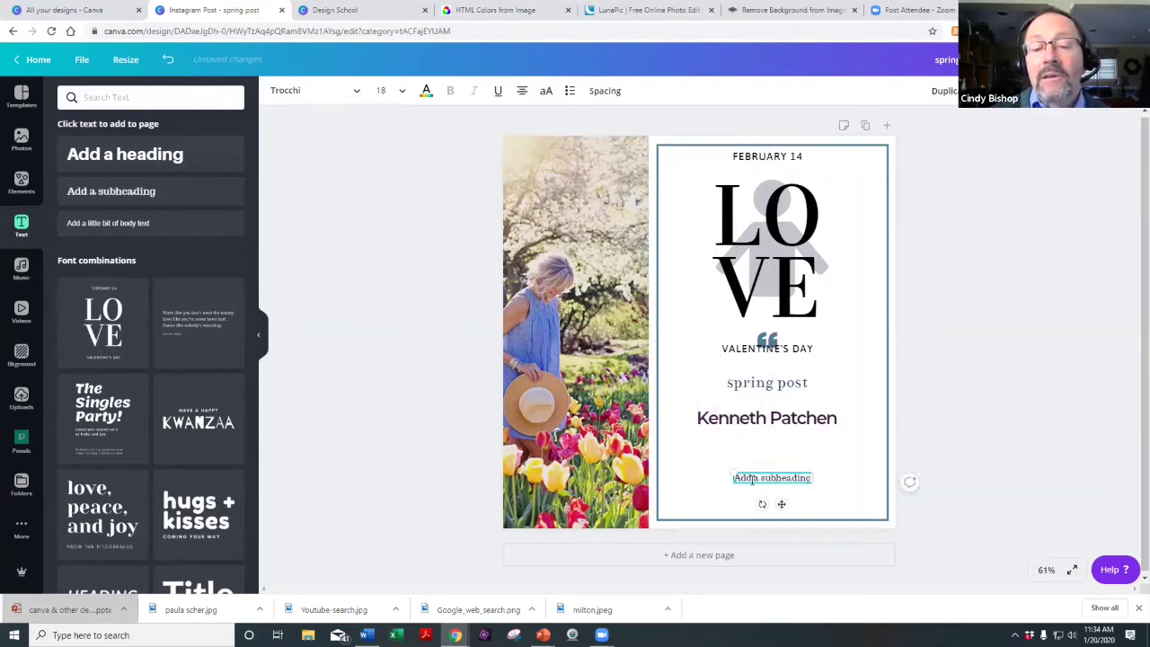
pyautogui.moveTo(734, 477); pyautogui.dragTo(809, 477)
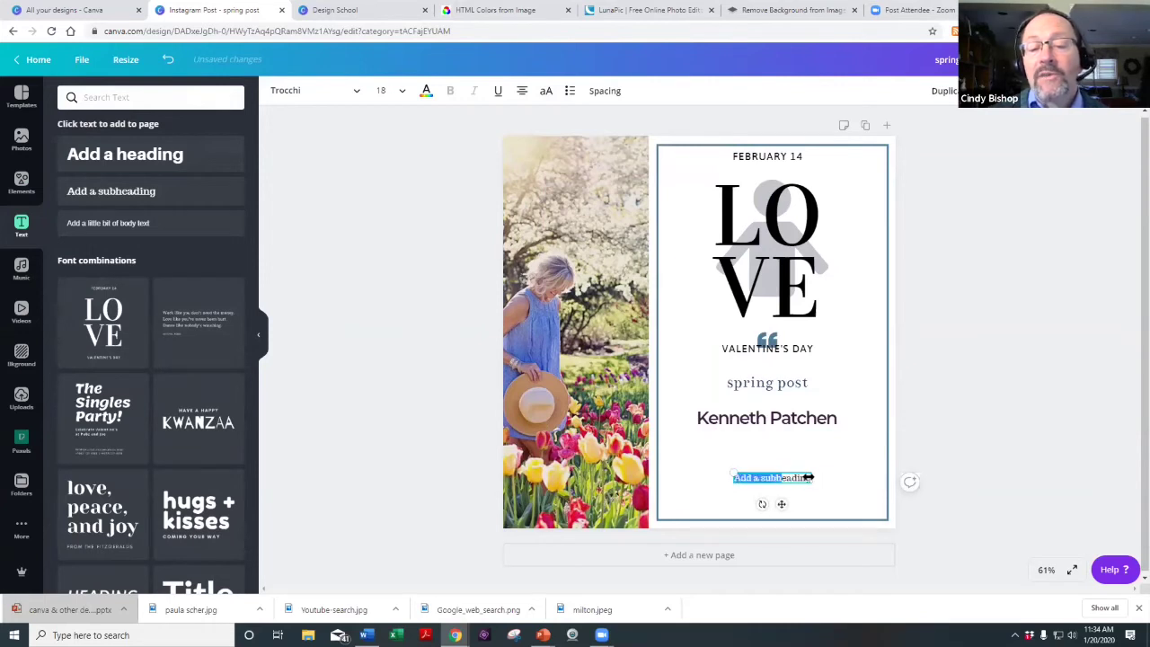
pyautogui.click(998, 441)
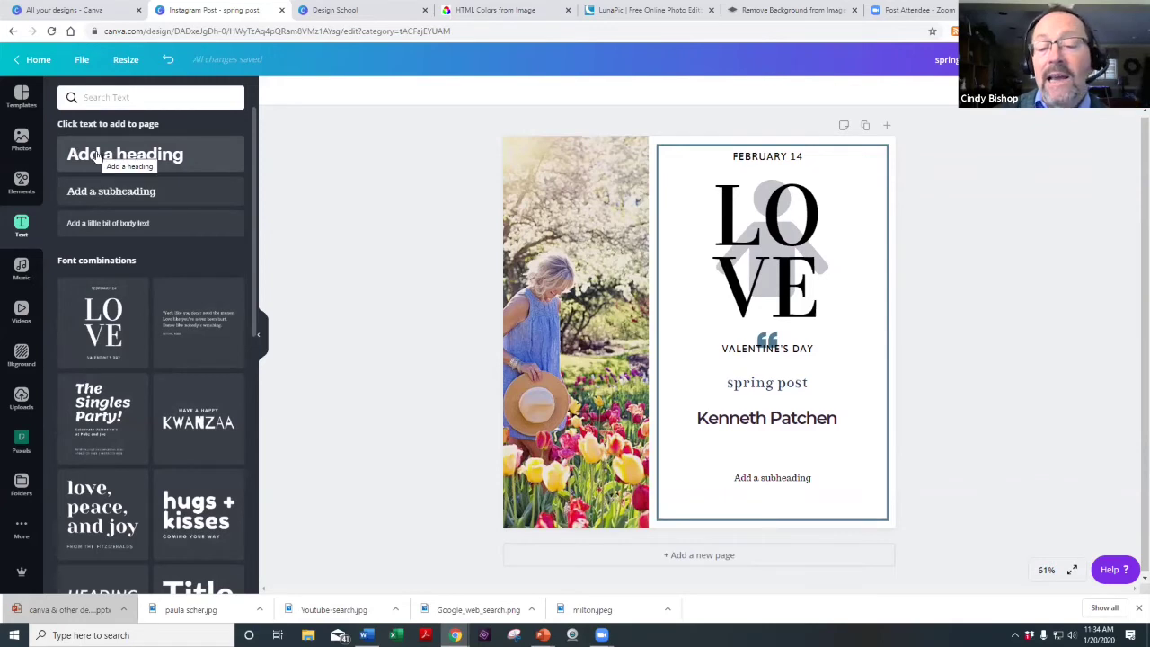
# Set the new subheading's font to Montserrat Semi-Bold and look through the fonts available for the LOVE text.
pyautogui.click(780, 484)
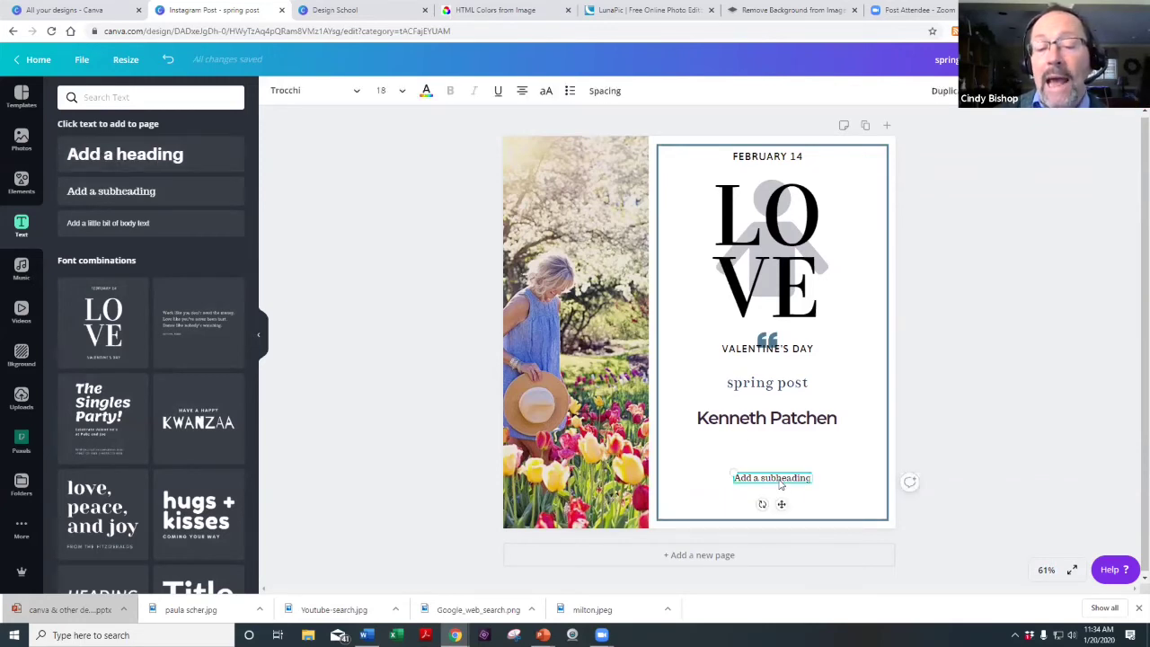
pyautogui.click(358, 93)
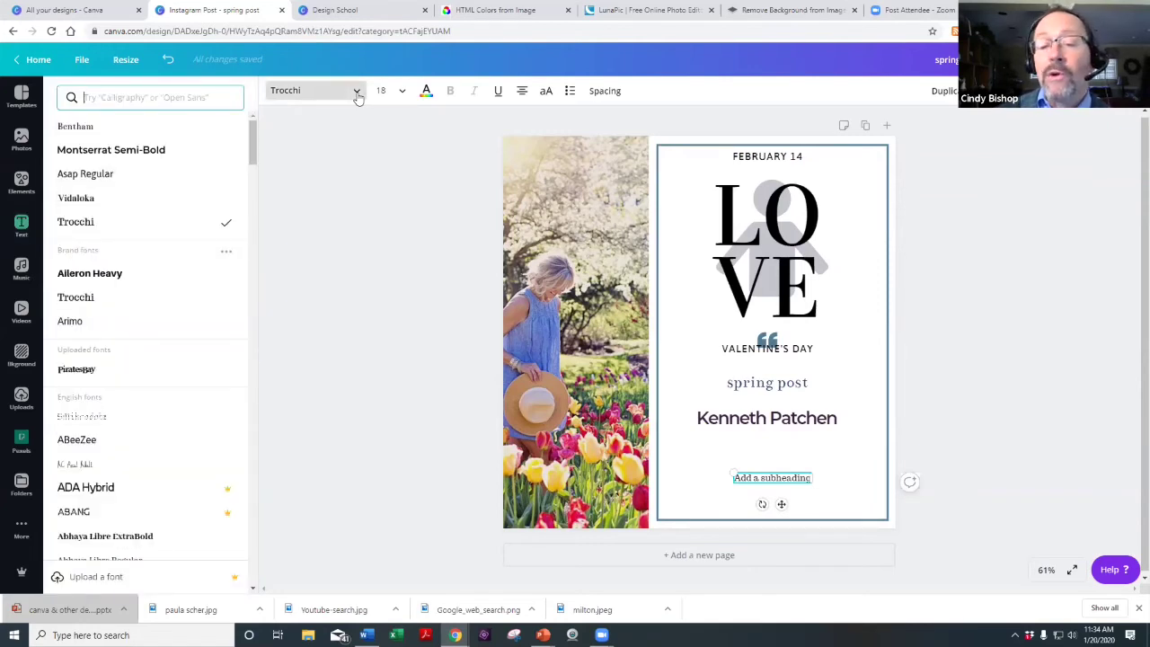
pyautogui.click(128, 154)
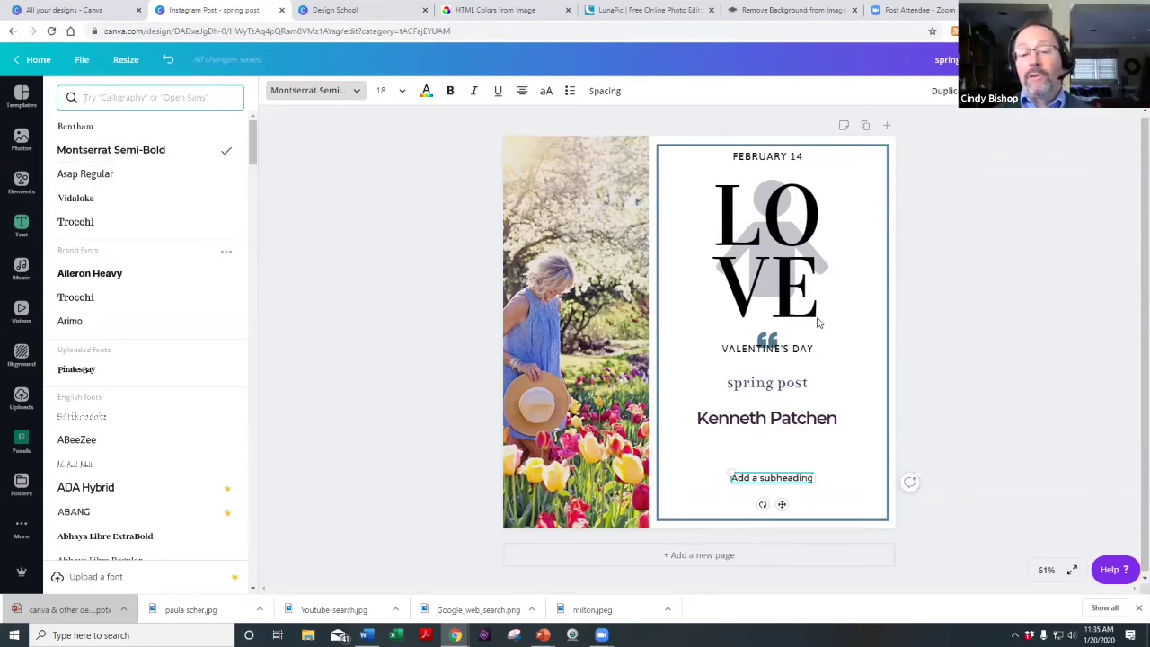
pyautogui.click(762, 261)
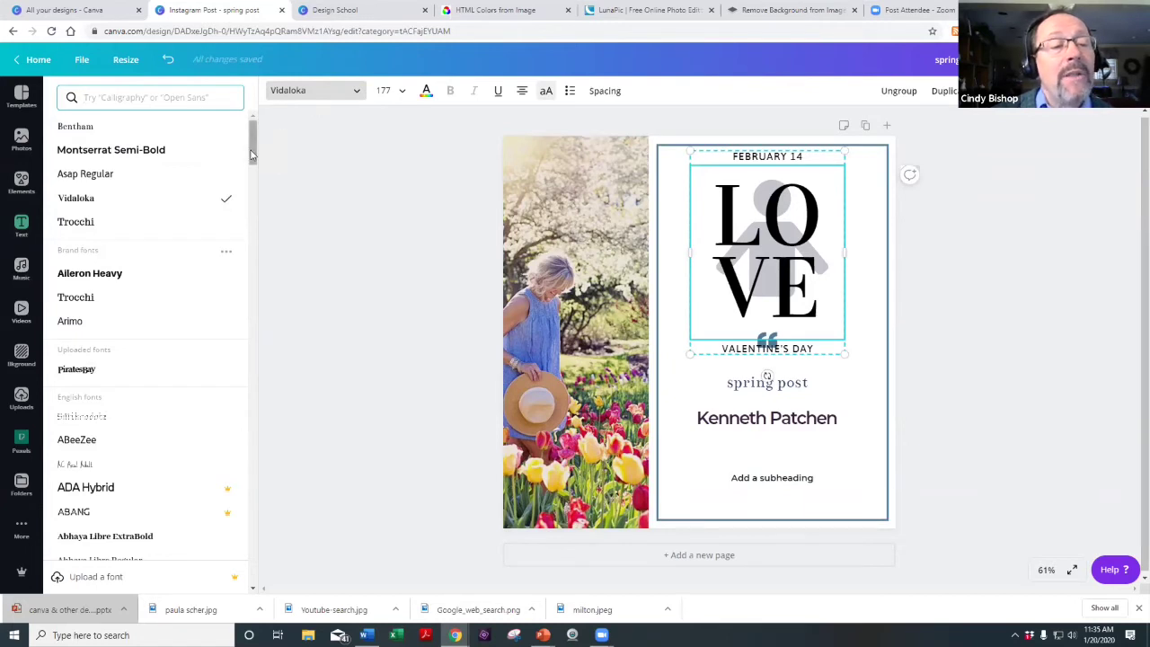
pyautogui.moveTo(253, 157); pyautogui.dragTo(253, 163)
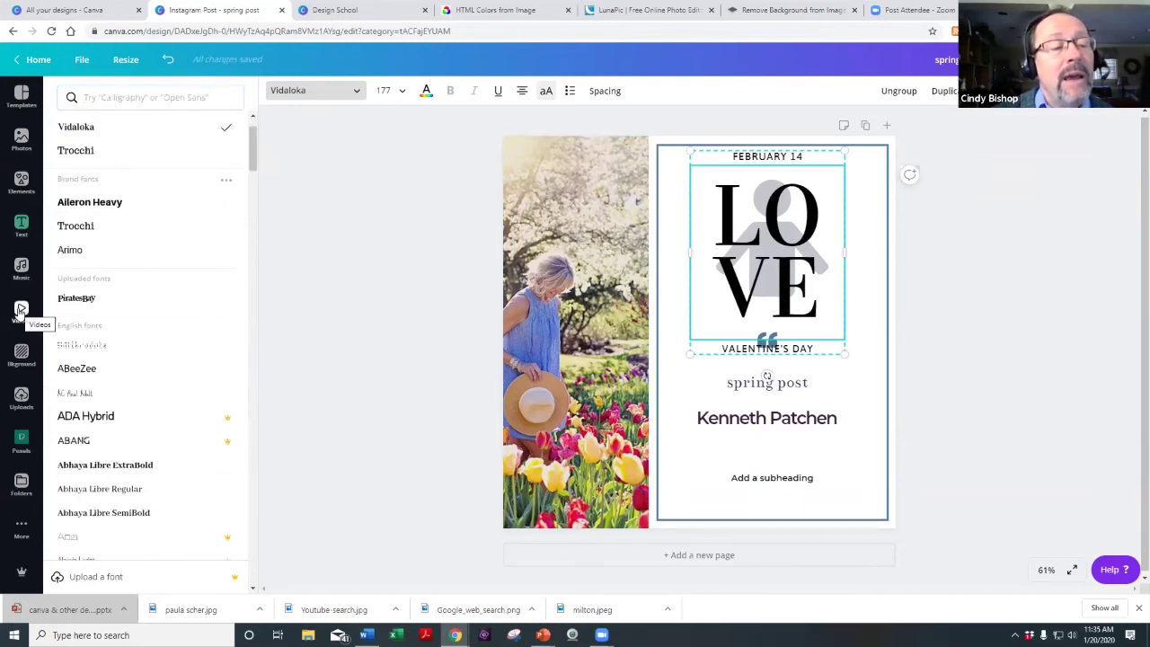
# Try the dark blue, light textured and desert dune backgrounds on the page.
pyautogui.click(22, 359)
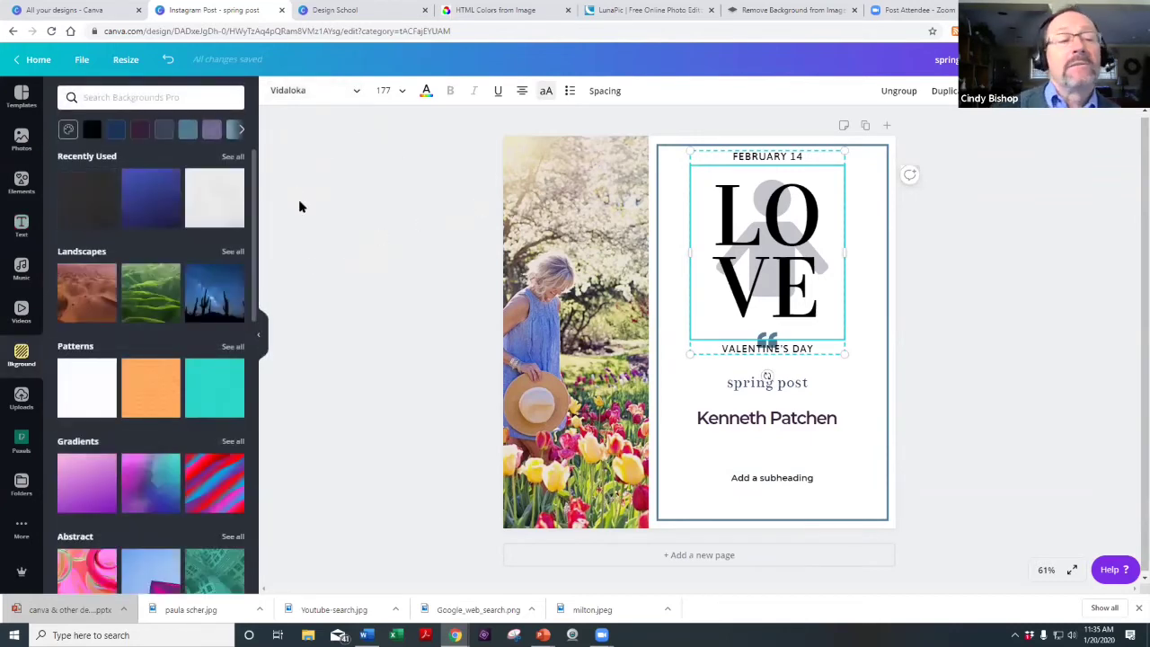
pyautogui.click(148, 198)
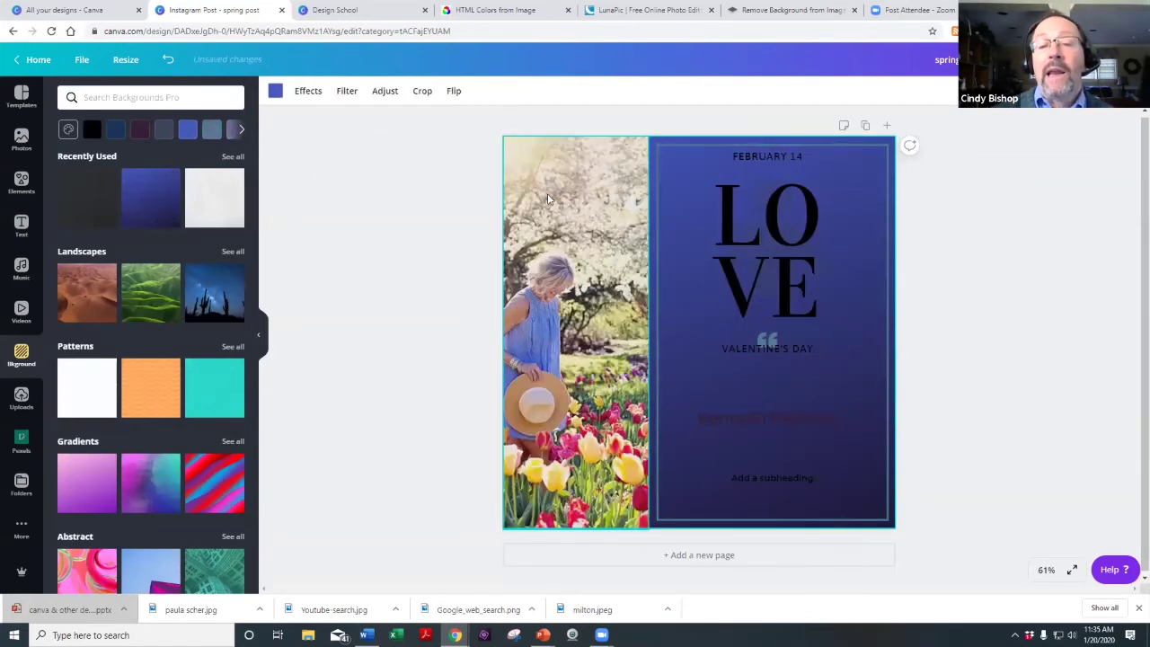
pyautogui.click(217, 201)
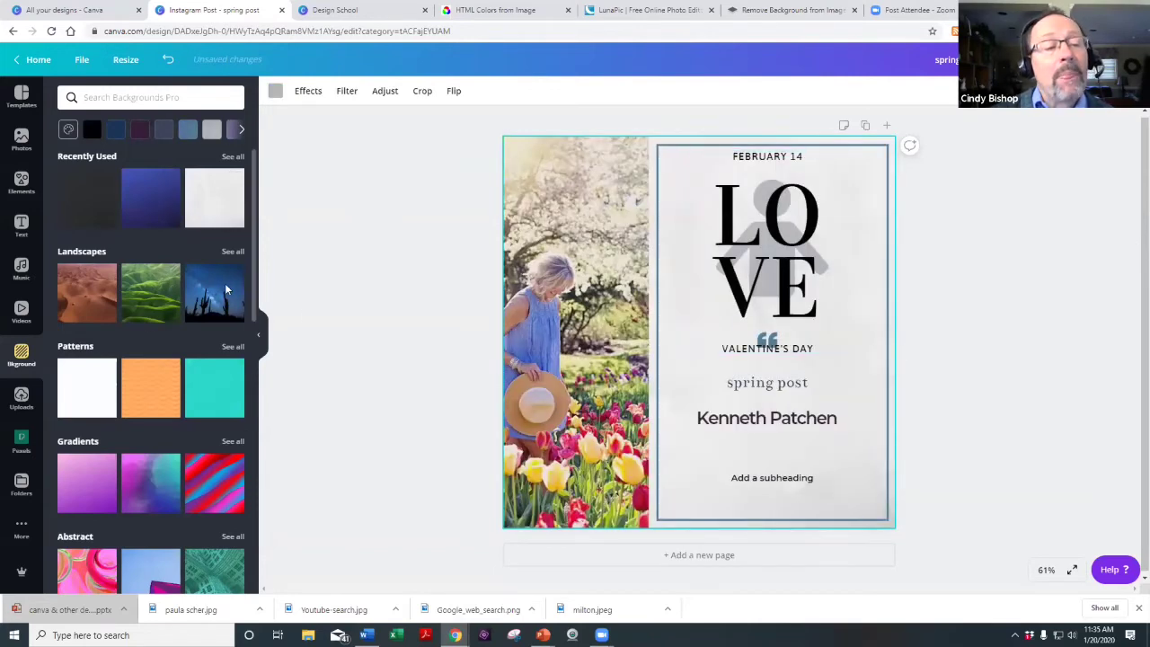
pyautogui.click(71, 289)
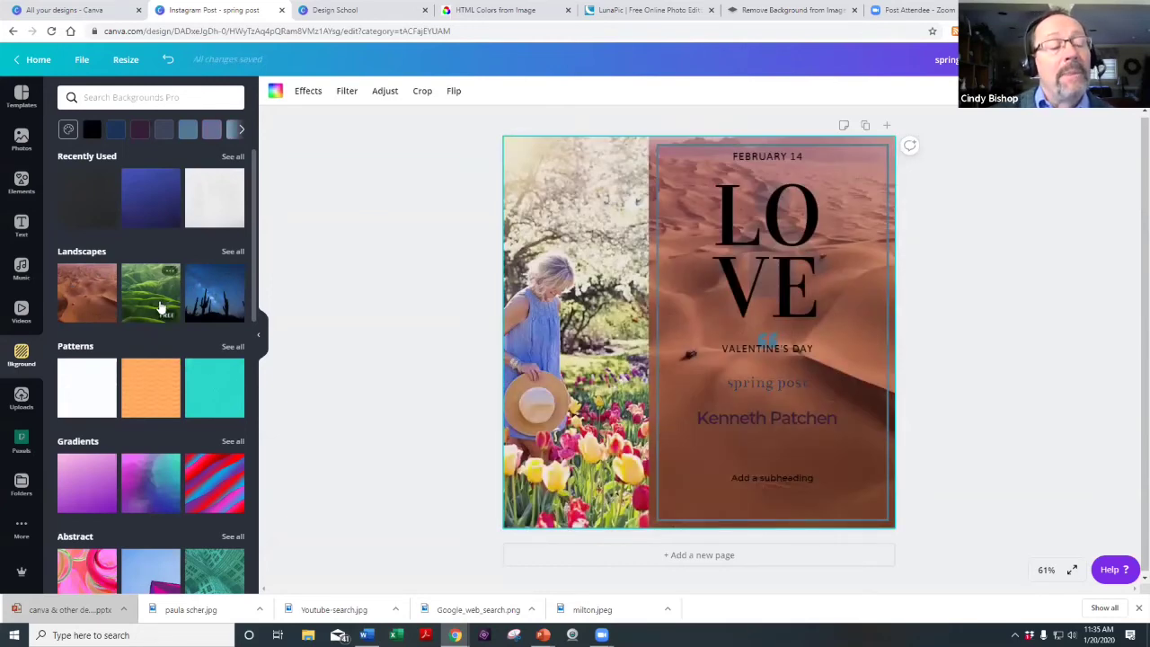
# Apply the pink swirl background from the Abstract category and browse the remaining backgrounds.
pyautogui.scroll(-2, 159, 301)
pyautogui.scroll(-2, 157, 259)
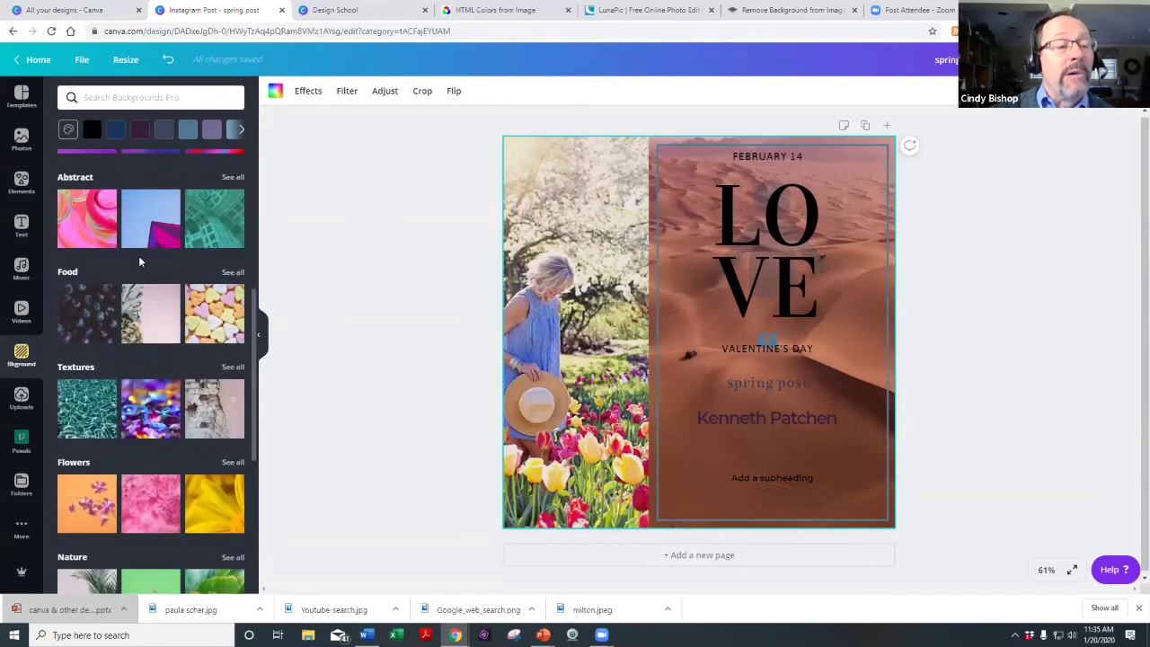
pyautogui.click(88, 222)
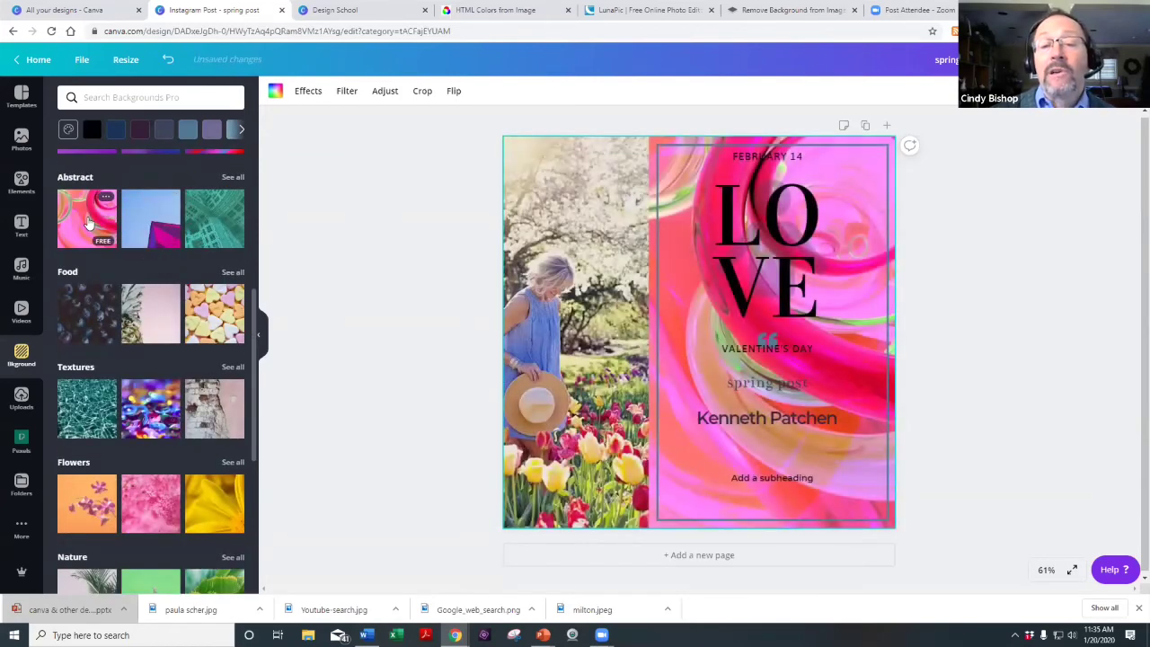
pyautogui.scroll(-1, 117, 224)
pyautogui.scroll(-1, 117, 225)
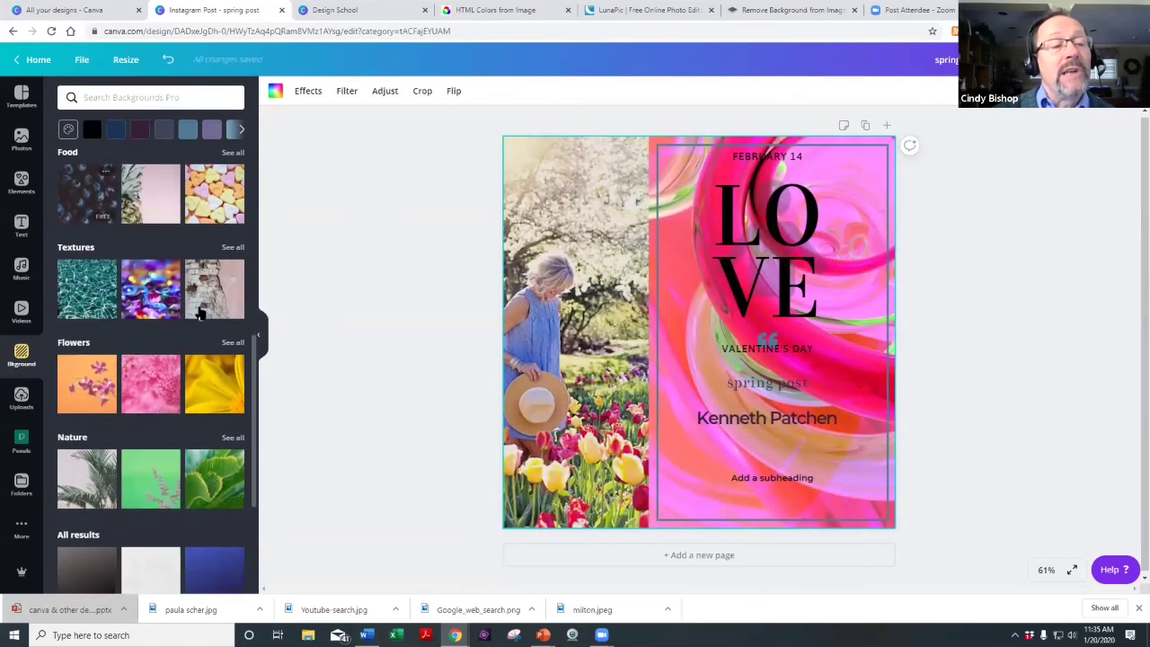
pyautogui.scroll(-5, 129, 305)
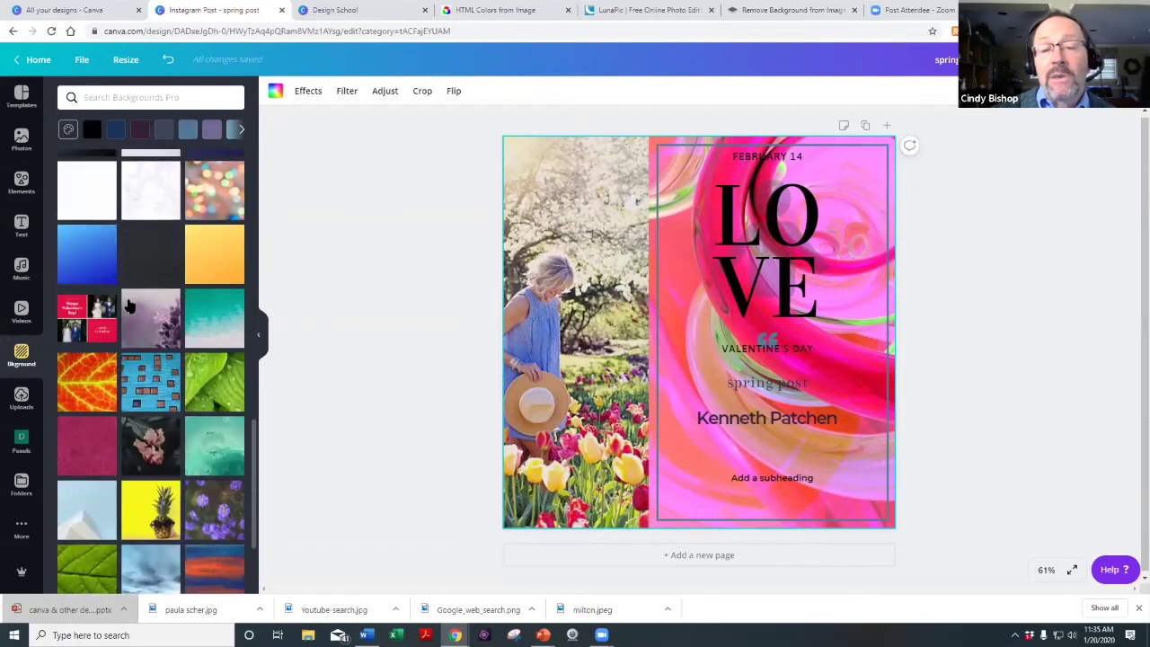
pyautogui.scroll(-3, 129, 305)
pyautogui.scroll(-1, 135, 308)
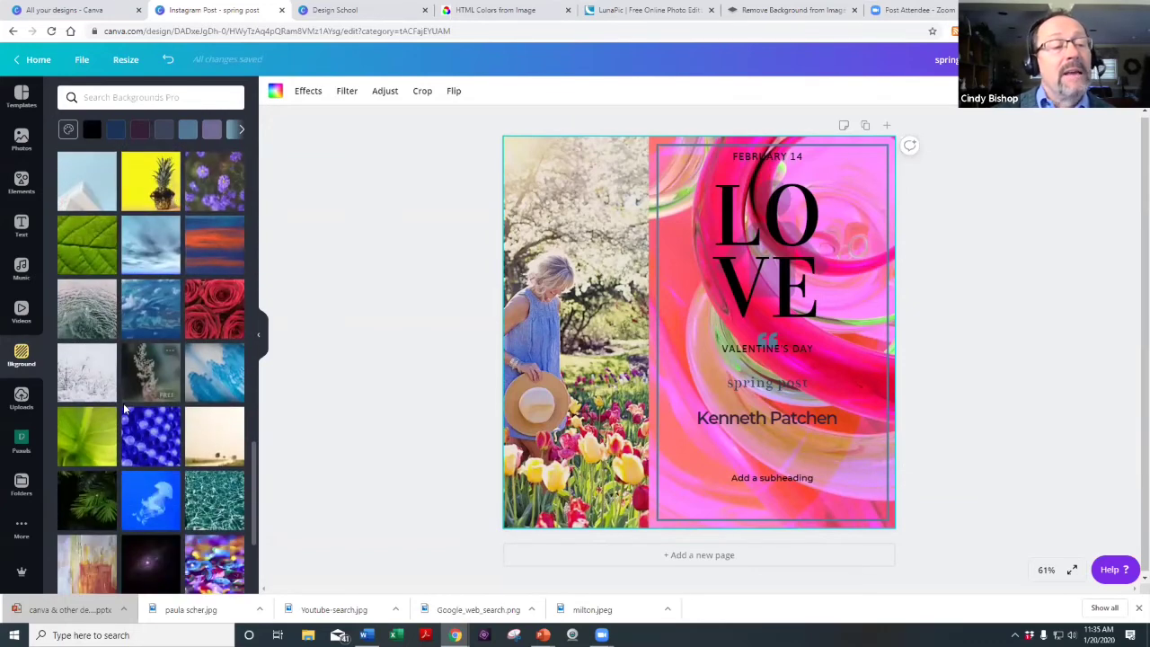
# Look through the collection of uploaded images.
pyautogui.click(22, 396)
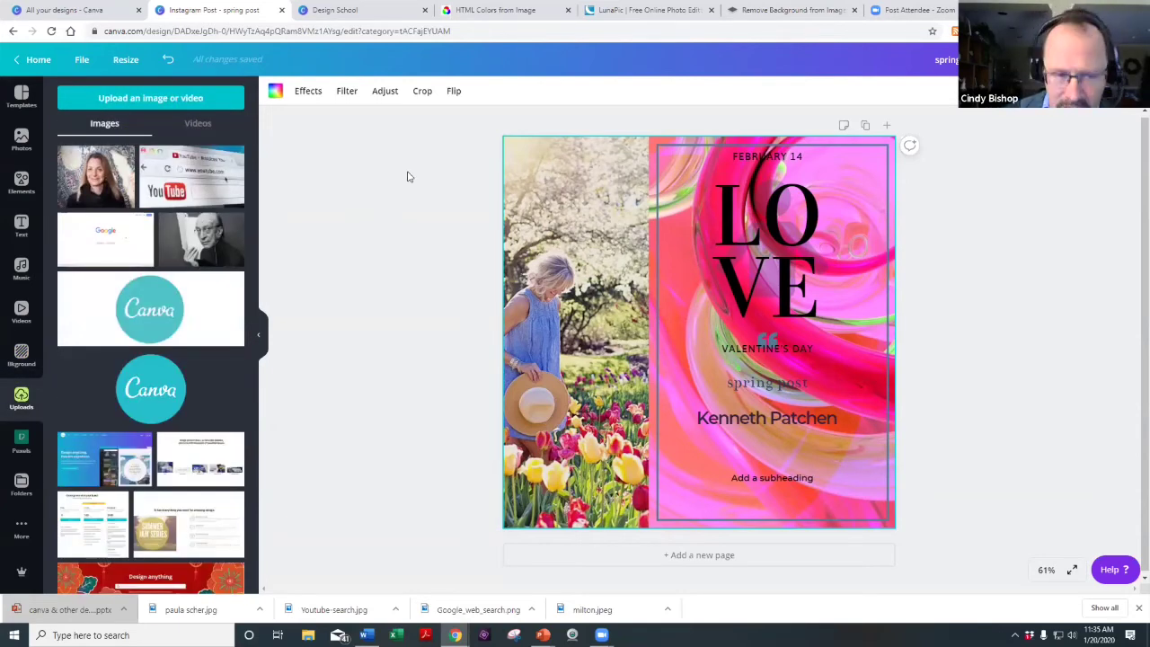
pyautogui.scroll(-3, 226, 262)
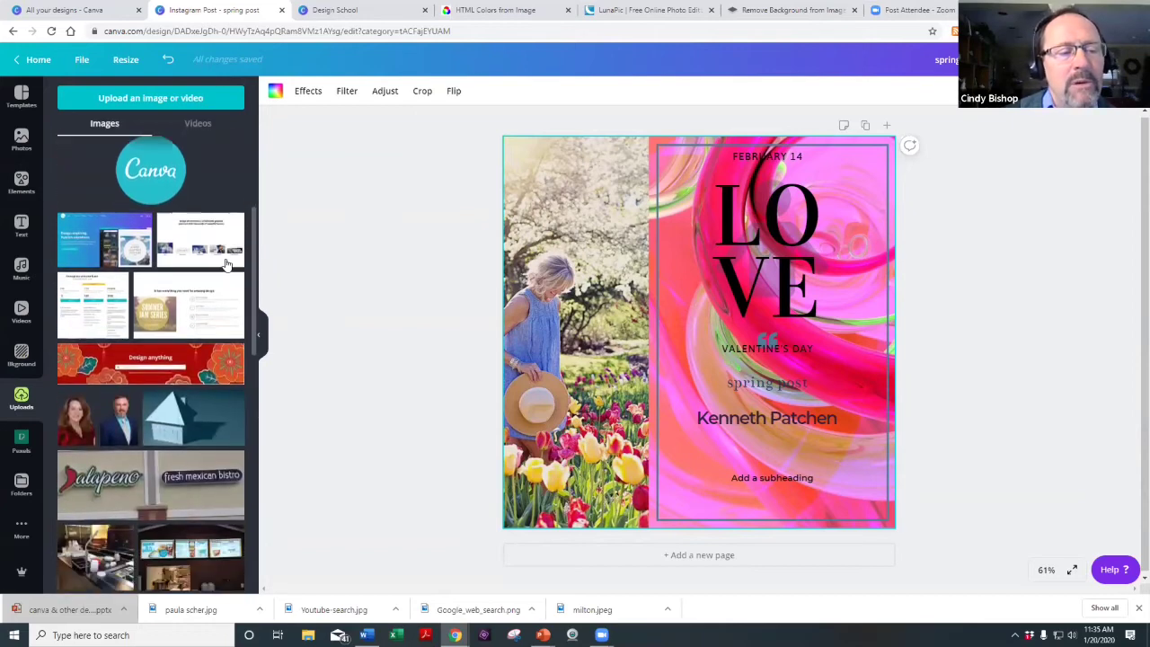
pyautogui.scroll(-3, 225, 263)
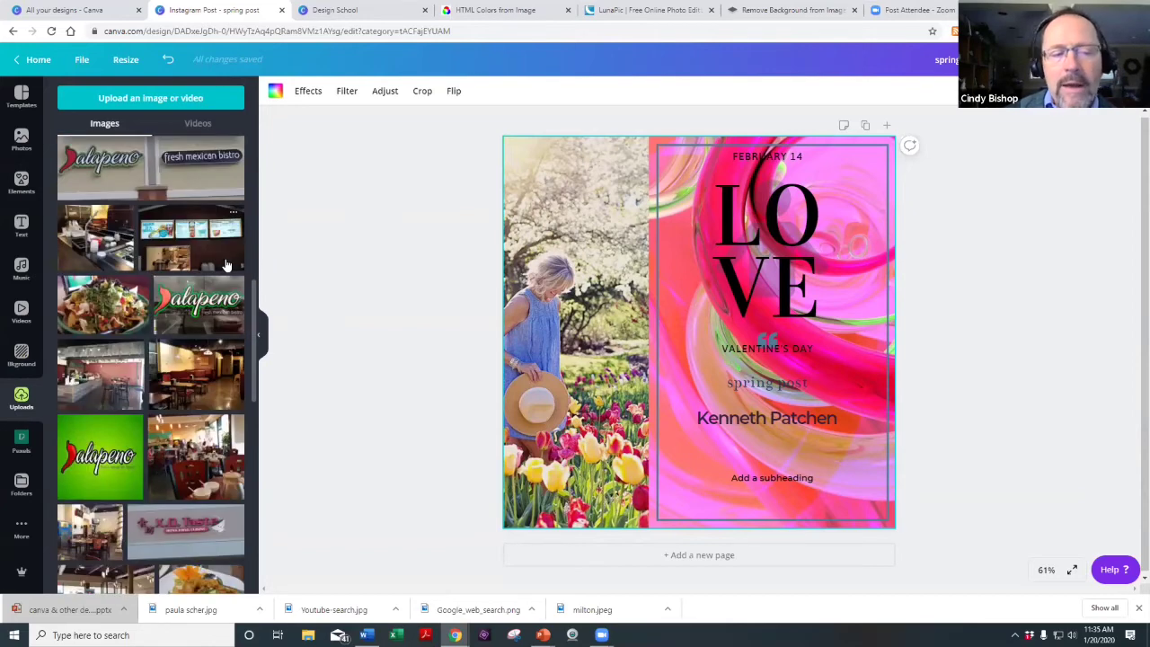
pyautogui.scroll(-3, 220, 267)
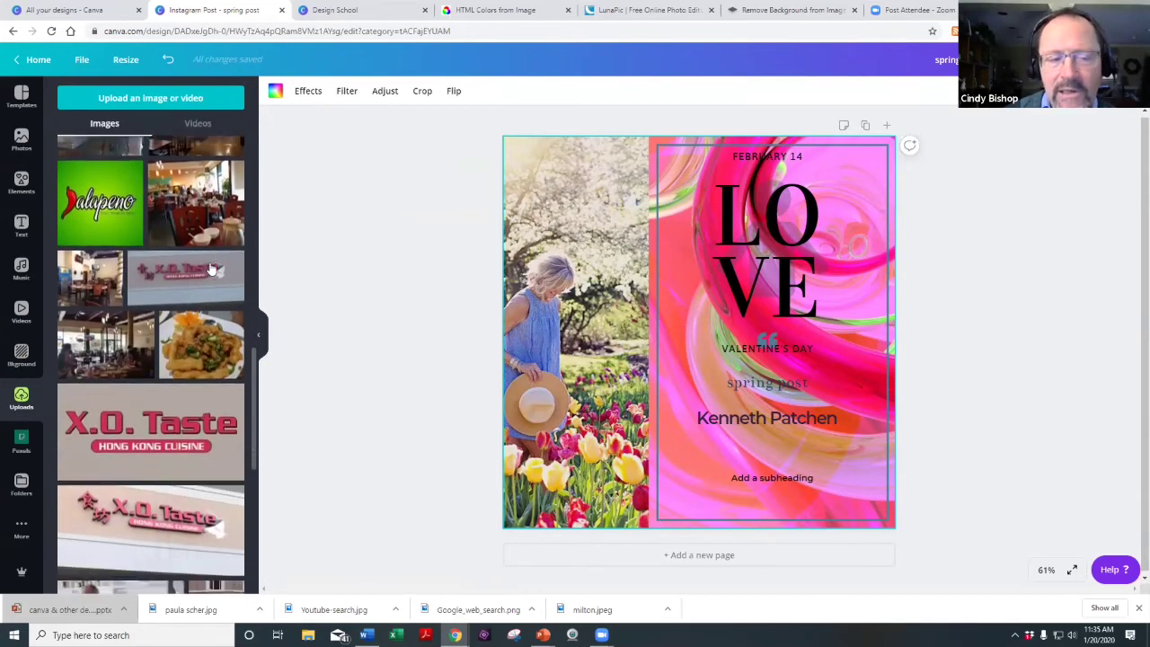
pyautogui.scroll(-10, 209, 267)
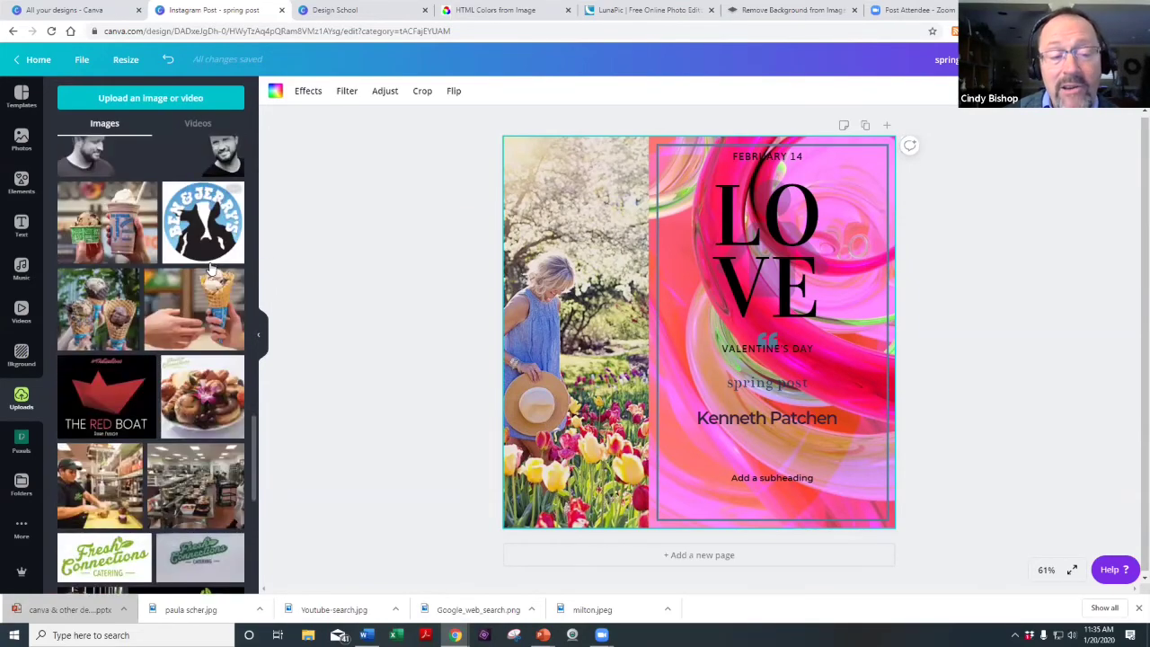
pyautogui.scroll(-10, 209, 268)
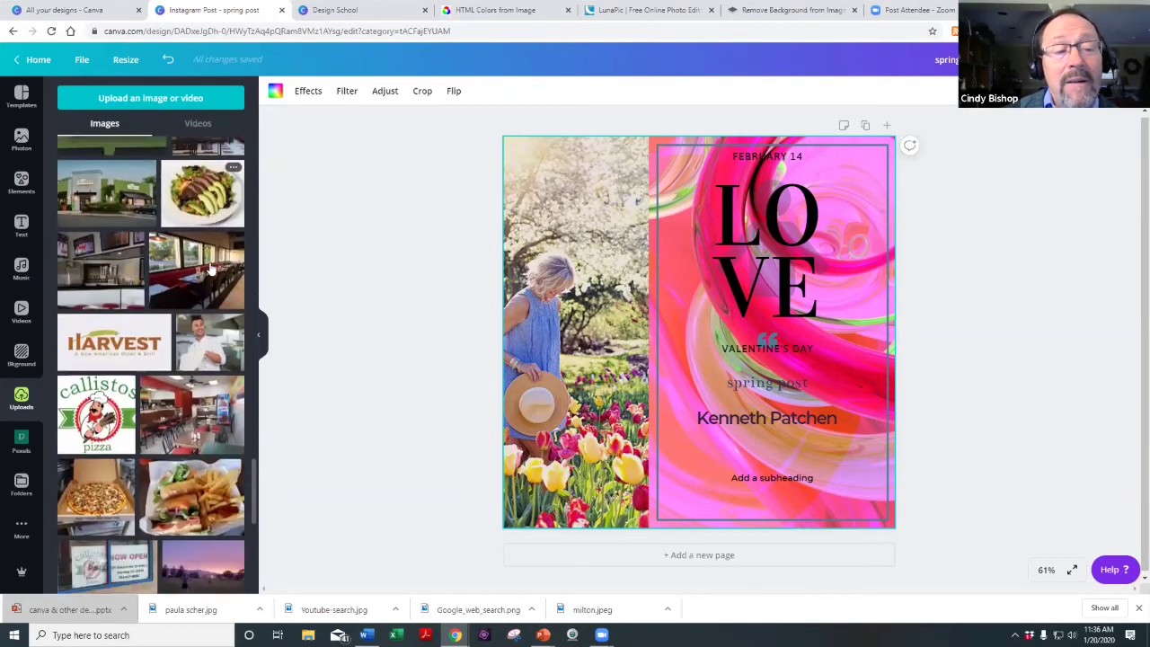
pyautogui.scroll(-5, 209, 268)
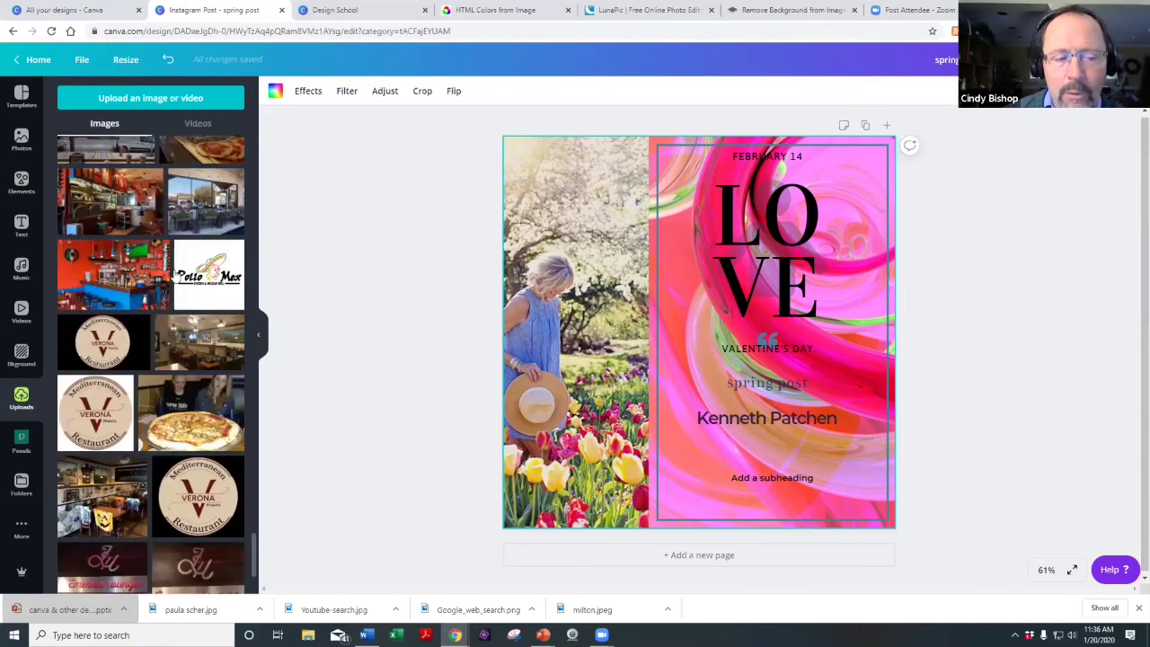
pyautogui.scroll(-1, 175, 276)
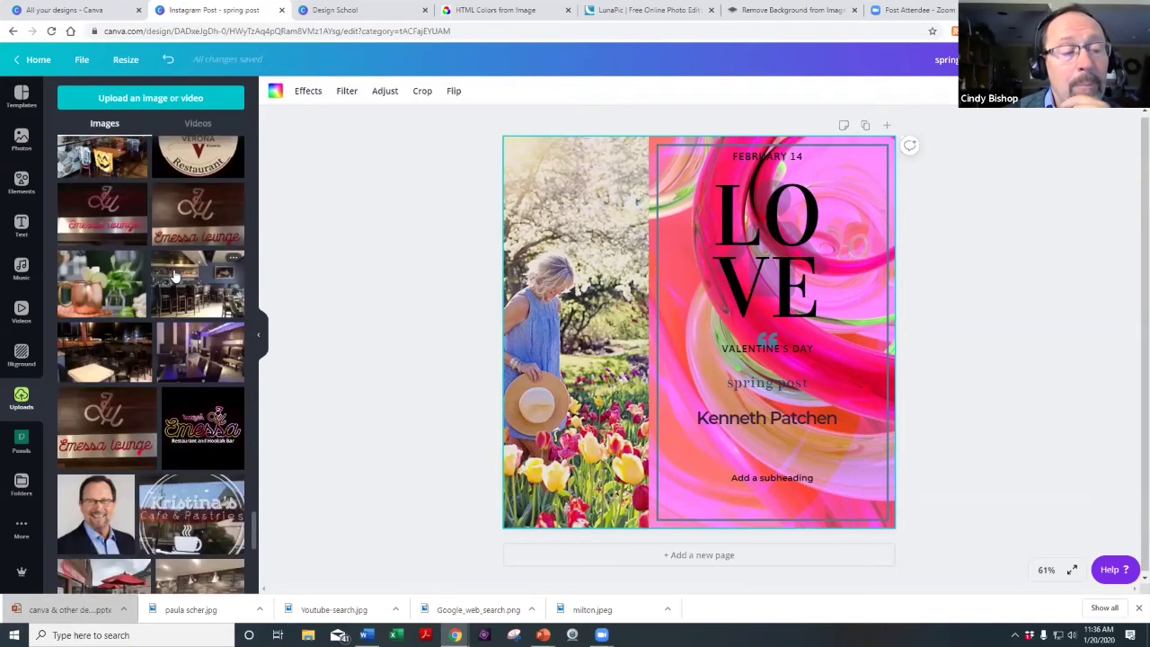
pyautogui.scroll(5, 175, 276)
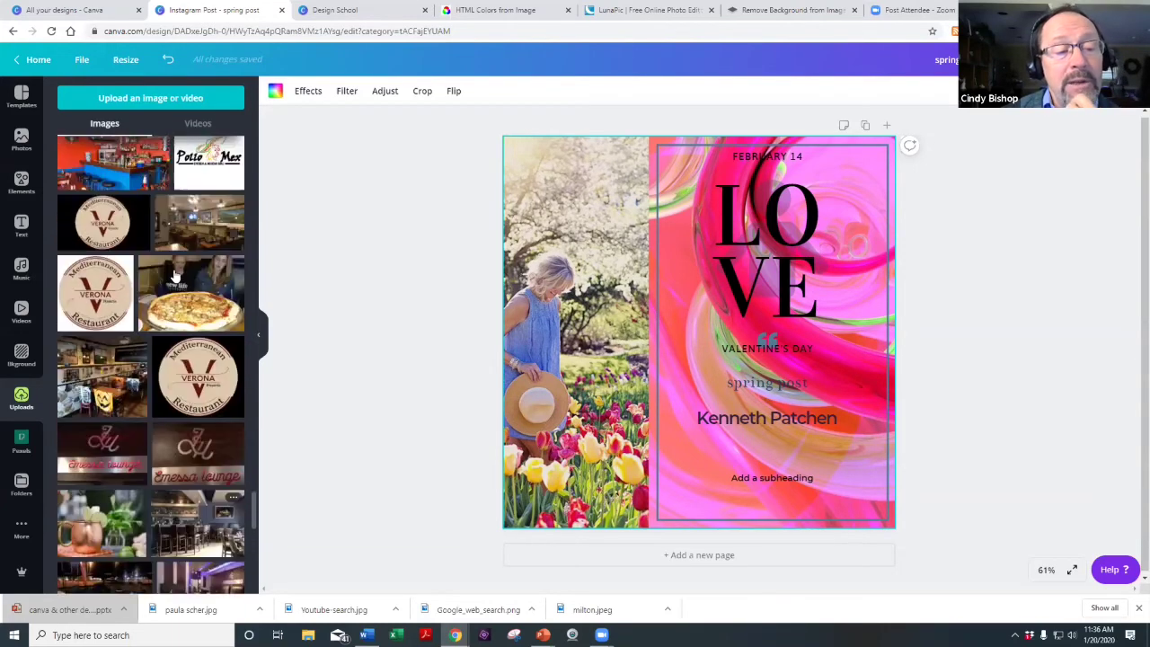
pyautogui.scroll(10, 175, 276)
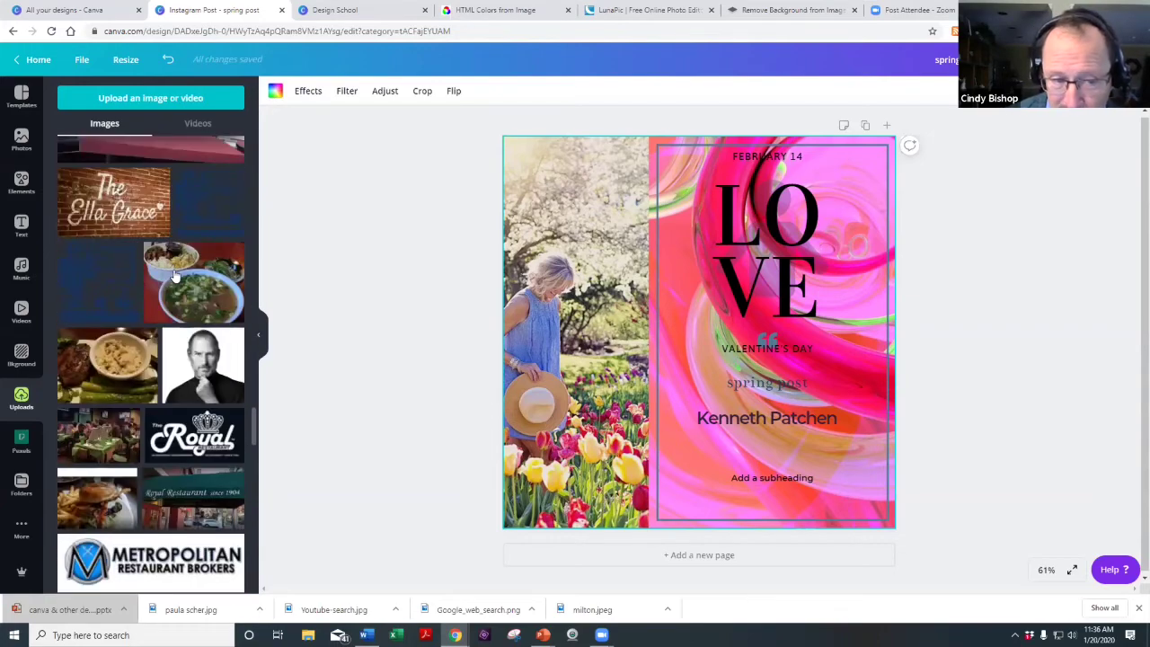
pyautogui.scroll(10, 175, 276)
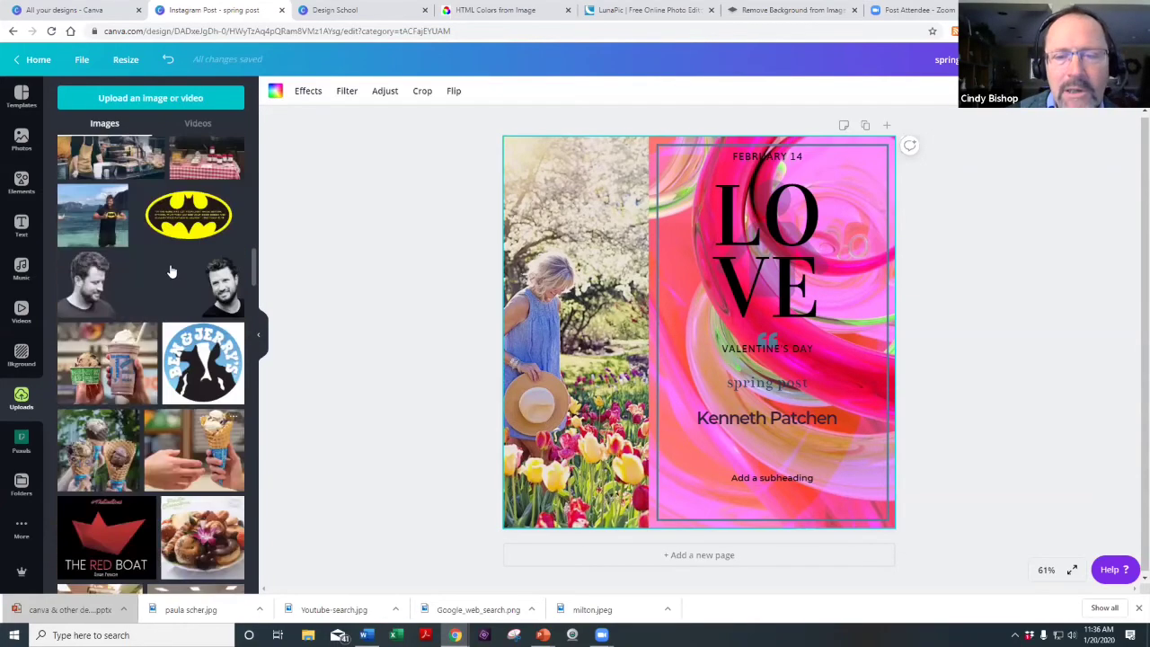
# Delete the LOVE and VALENTINE'S DAY text from the post and select the blue frame.
pyautogui.scroll(10, 168, 266)
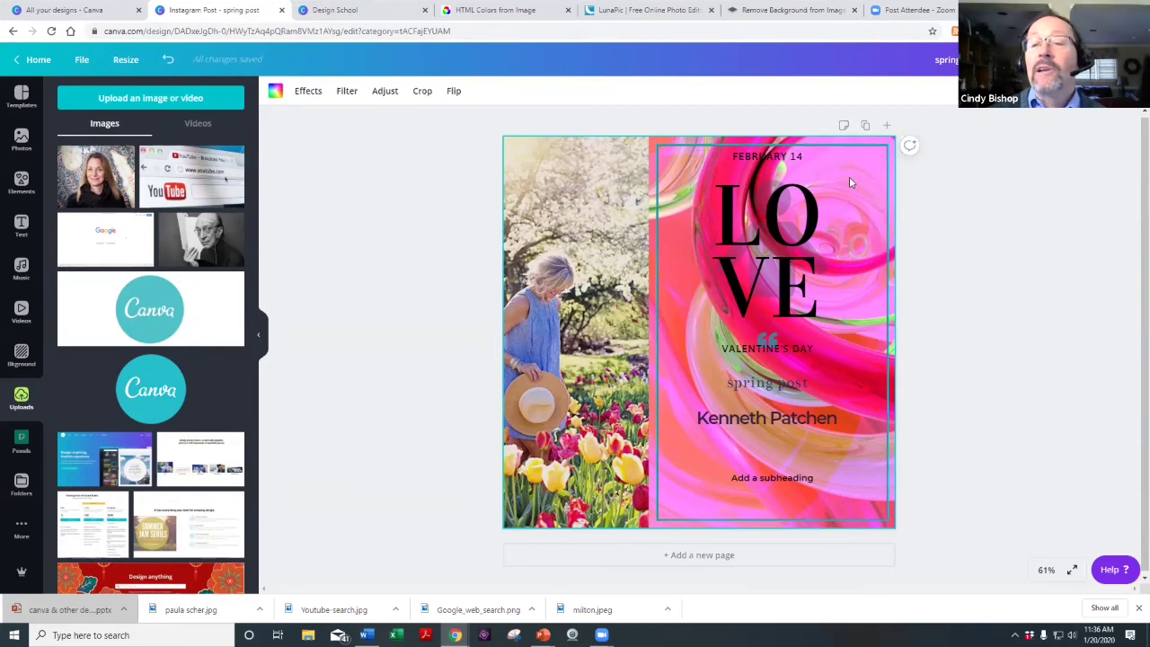
pyautogui.click(776, 239)
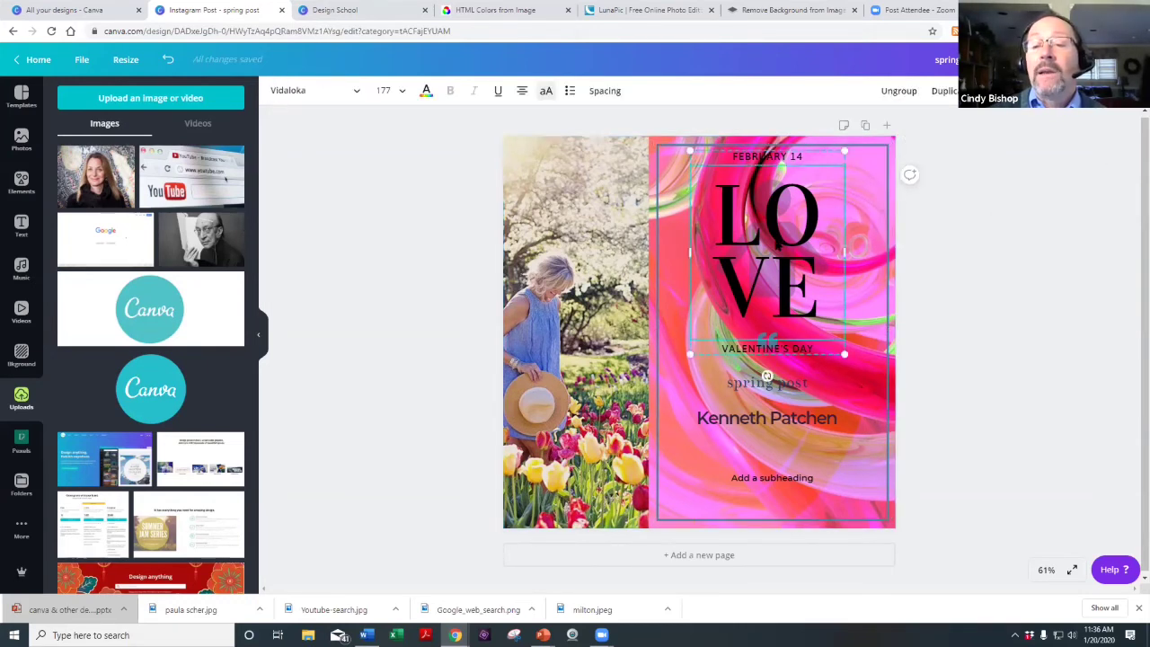
pyautogui.press('Delete')
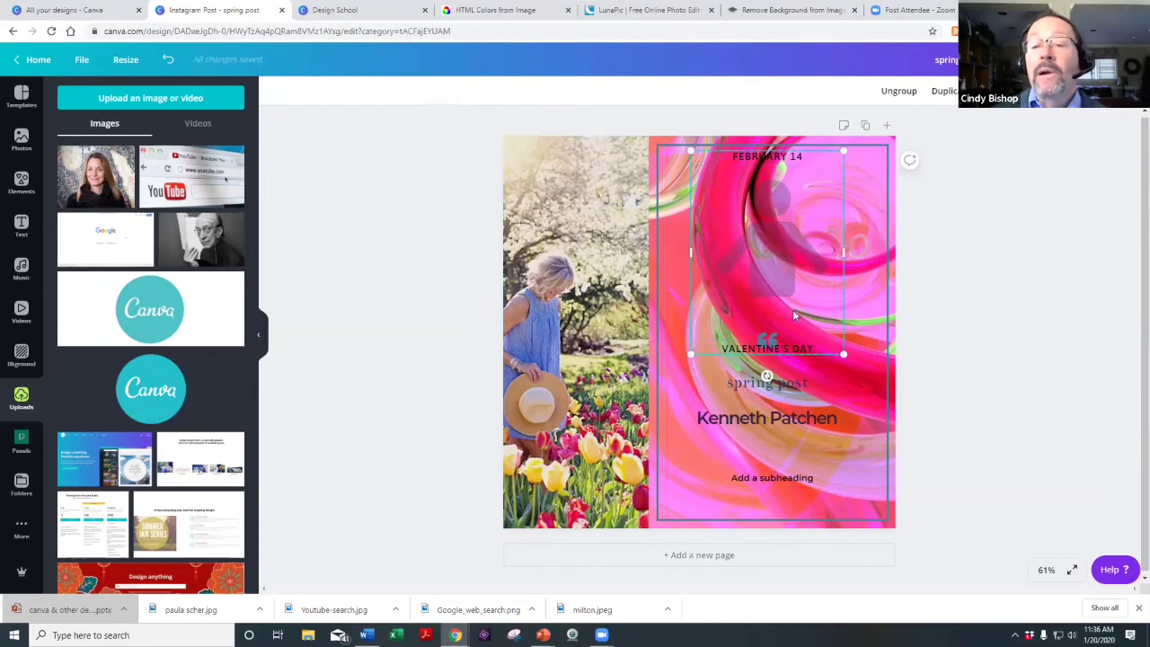
pyautogui.click(826, 352)
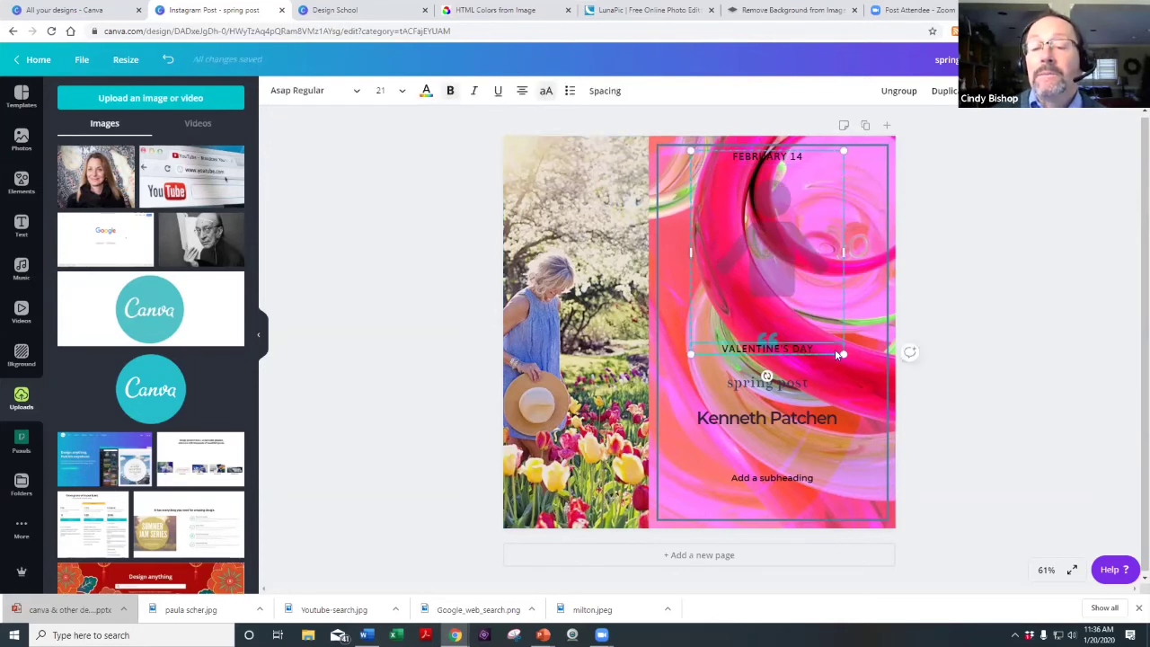
pyautogui.press('Delete')
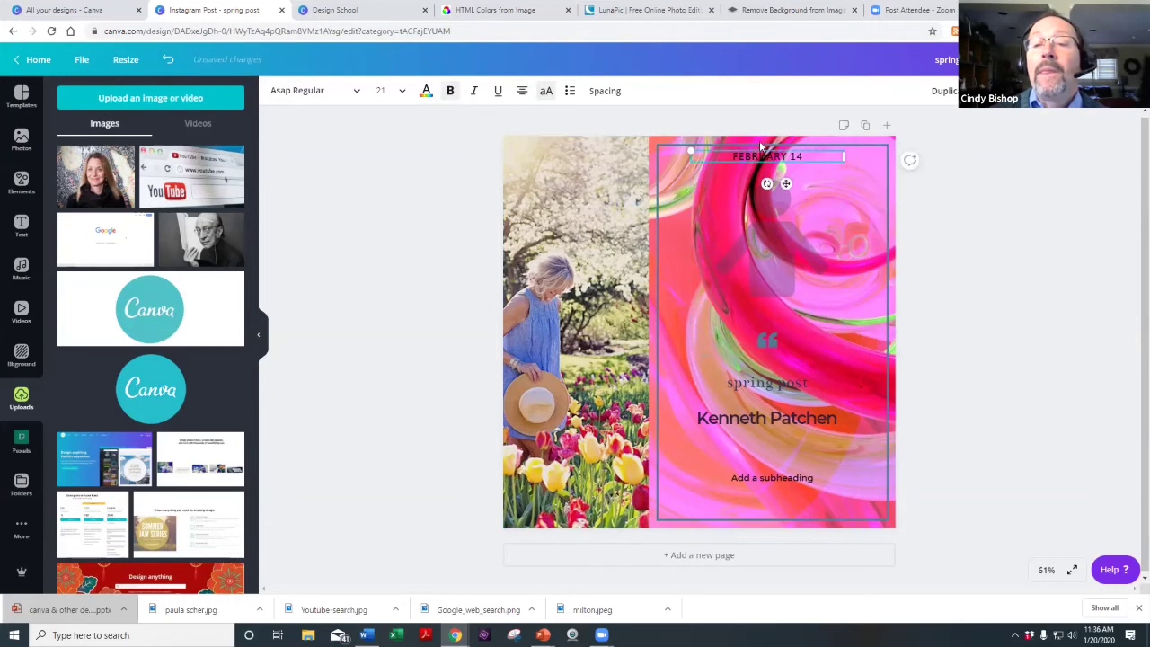
pyautogui.click(869, 215)
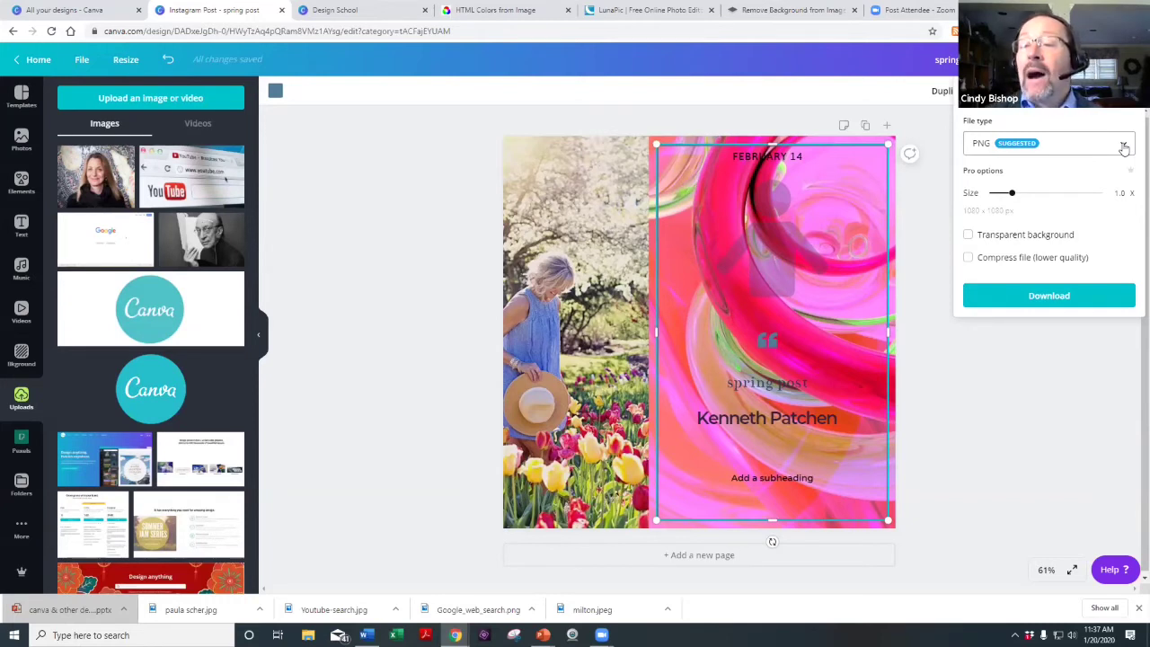
# Try the transparent background option for PNG and the JPG, PDF Standard and PDF Print file types in the download settings.
pyautogui.click(969, 235)
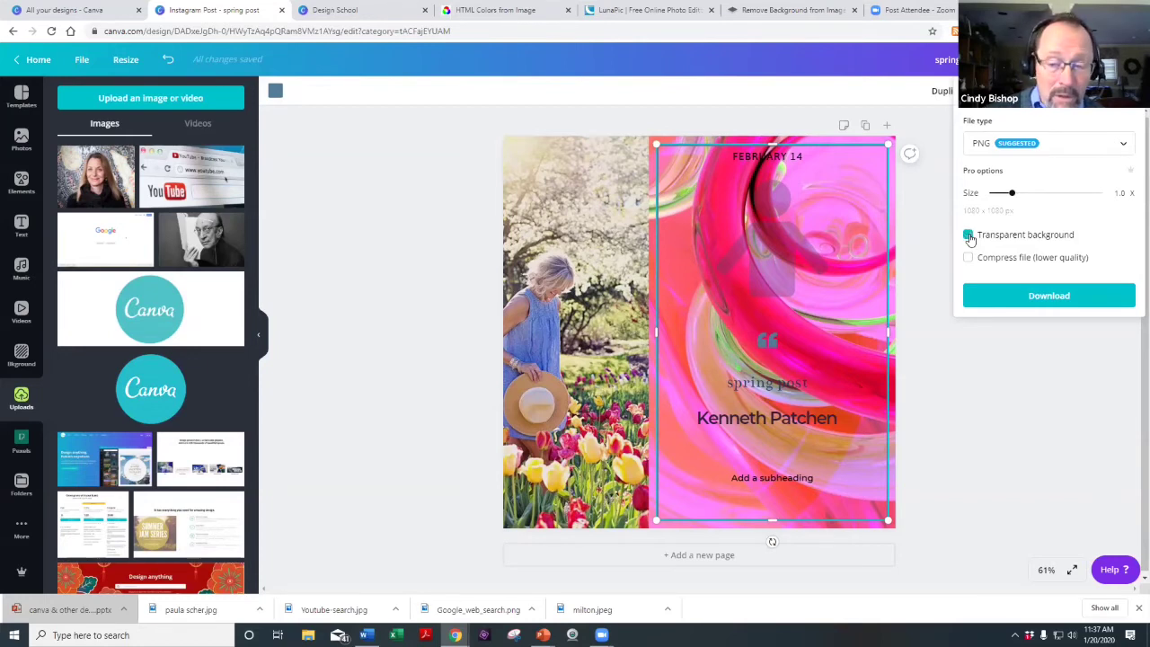
pyautogui.click(969, 235)
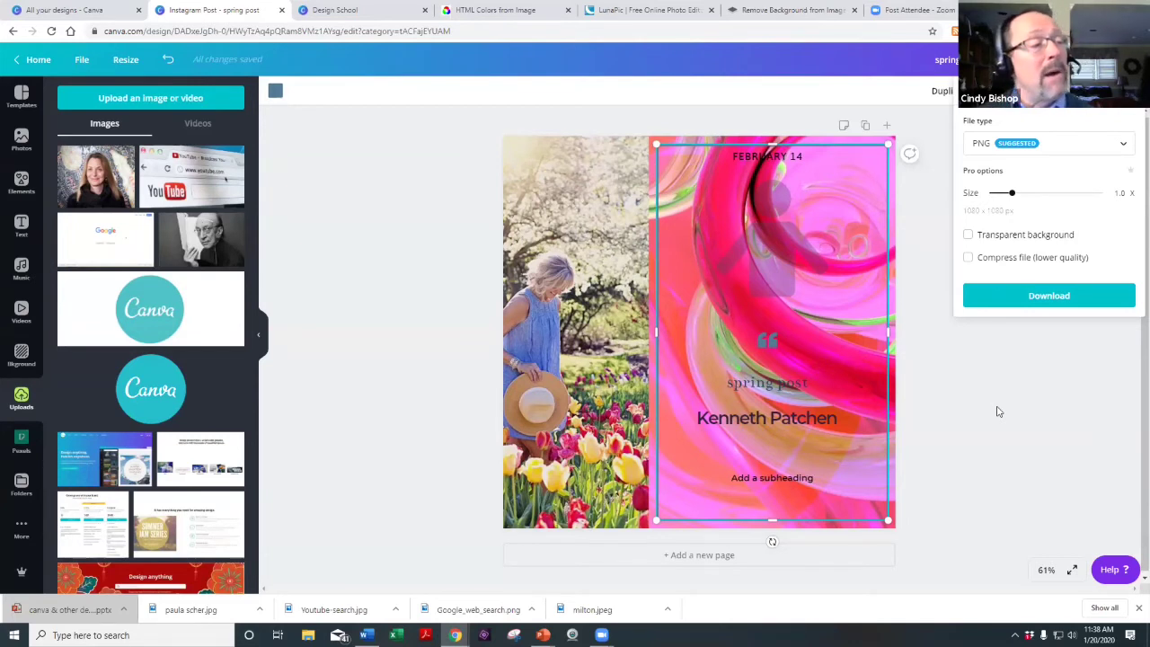
pyautogui.click(1121, 147)
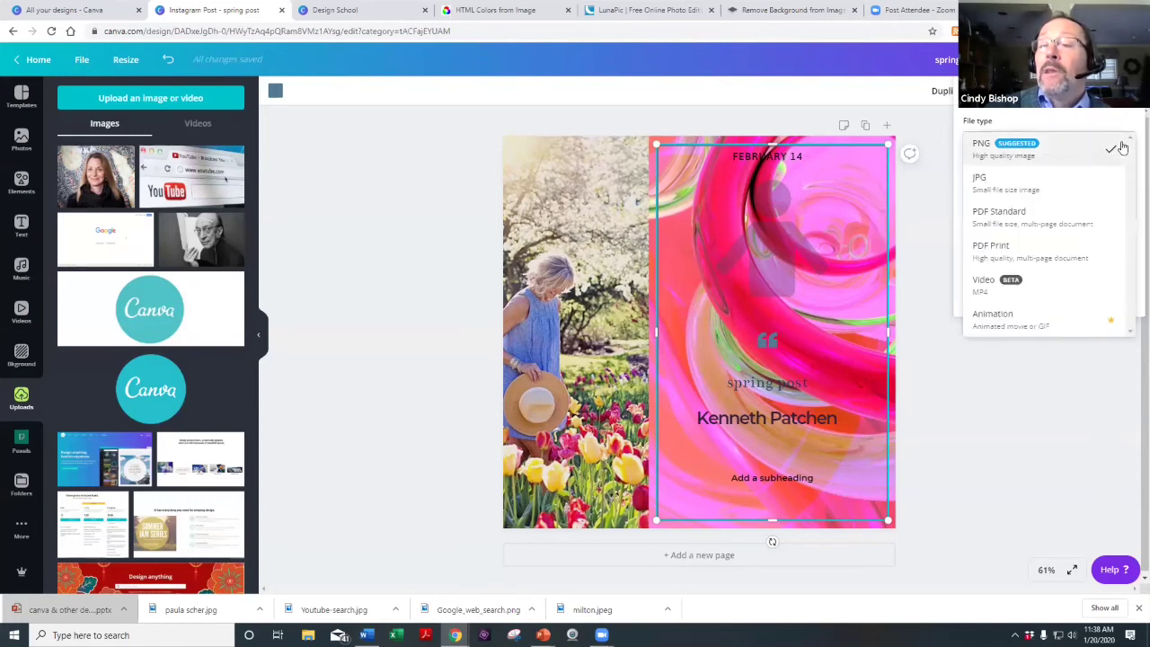
pyautogui.click(982, 189)
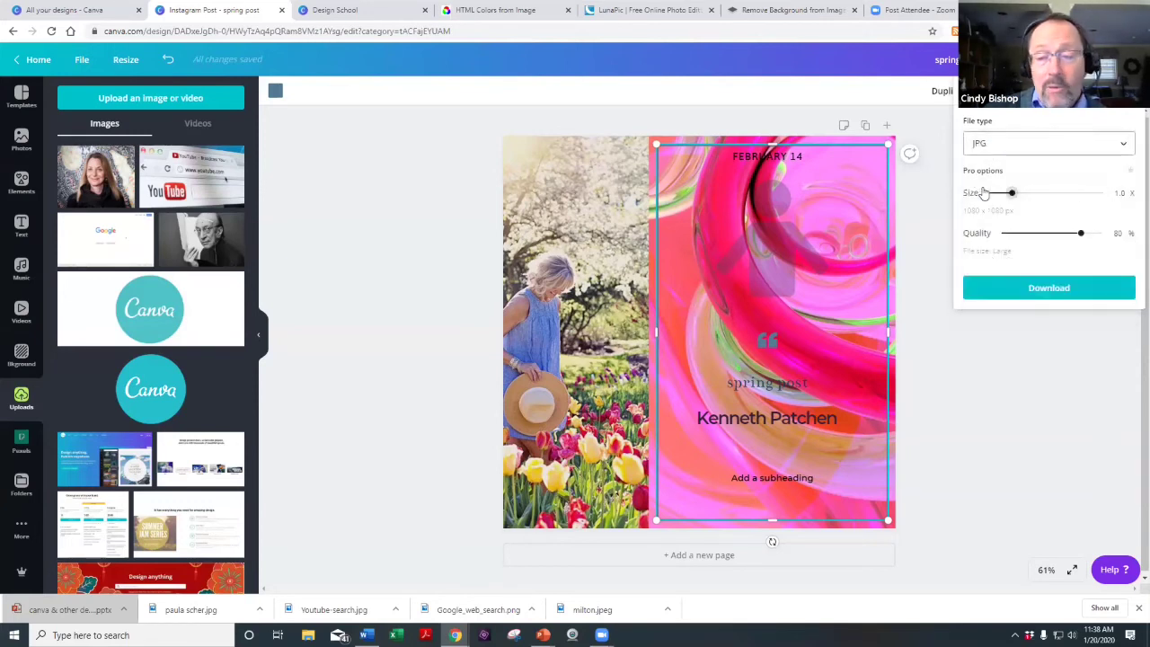
pyautogui.click(1122, 147)
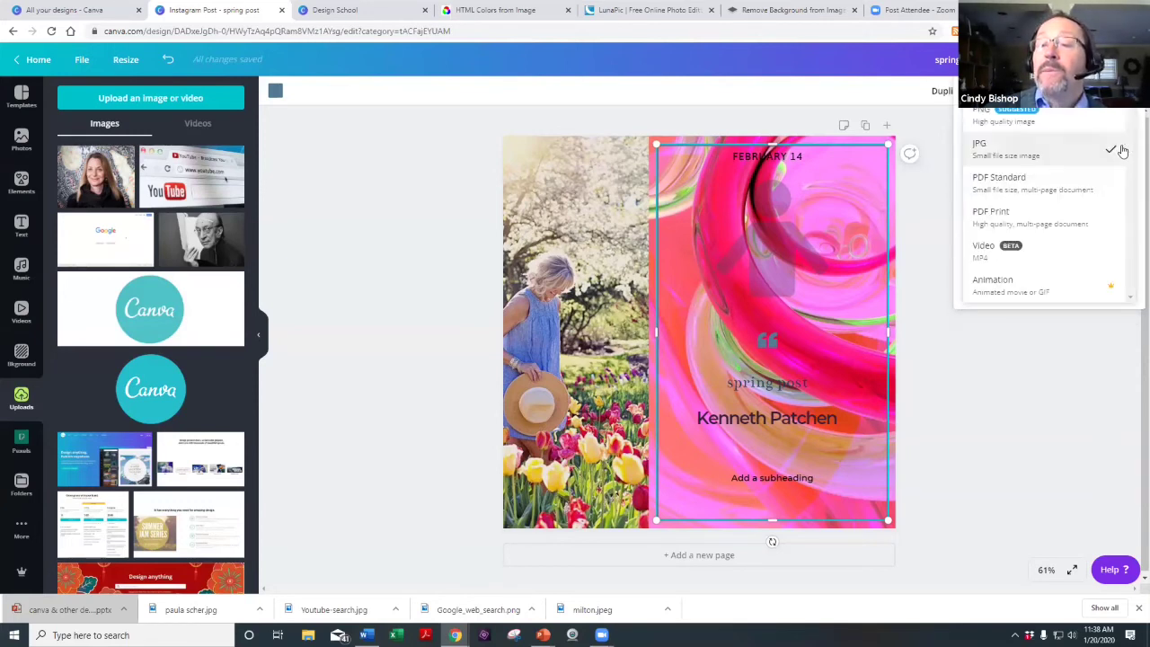
pyautogui.click(1007, 190)
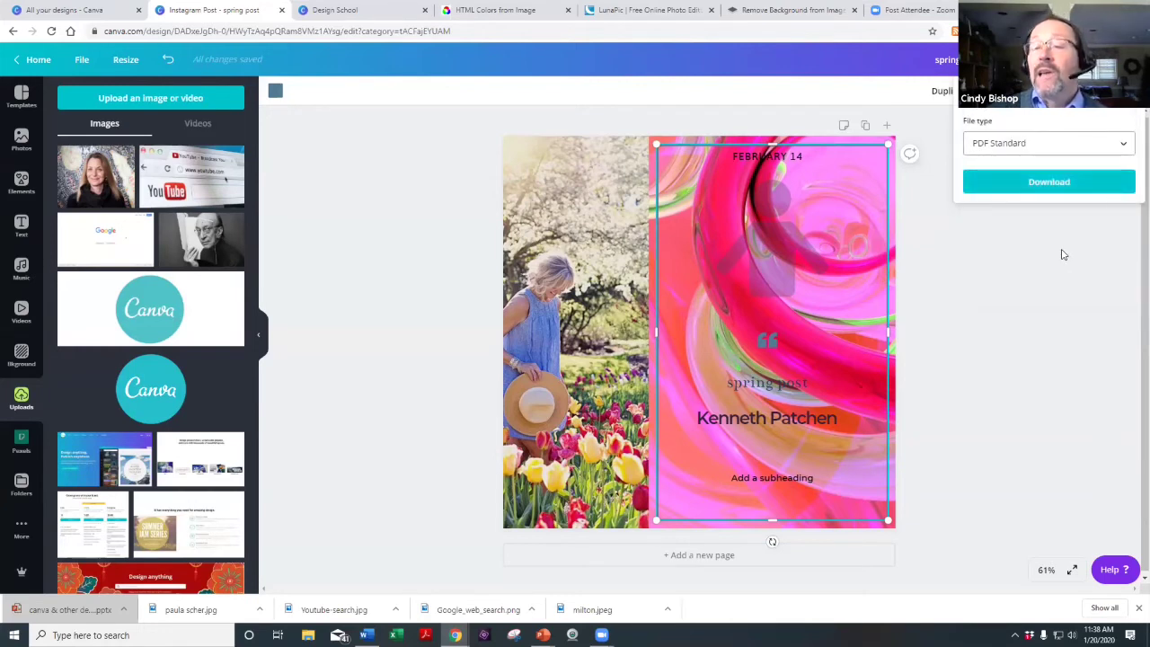
pyautogui.click(1123, 144)
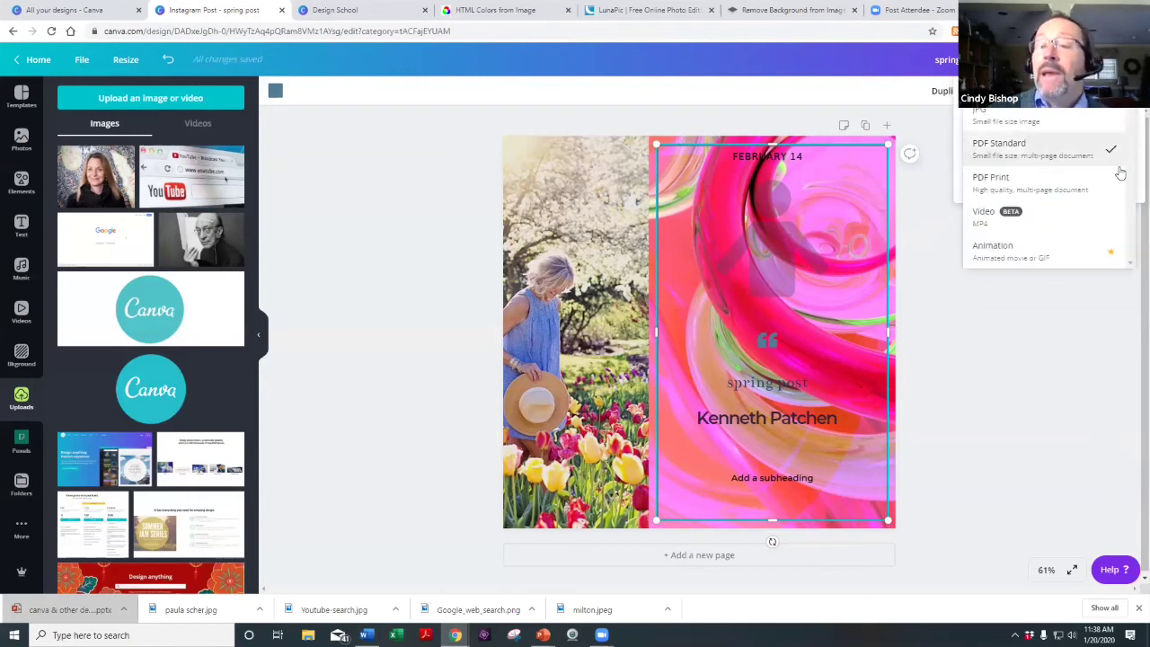
pyautogui.click(1006, 184)
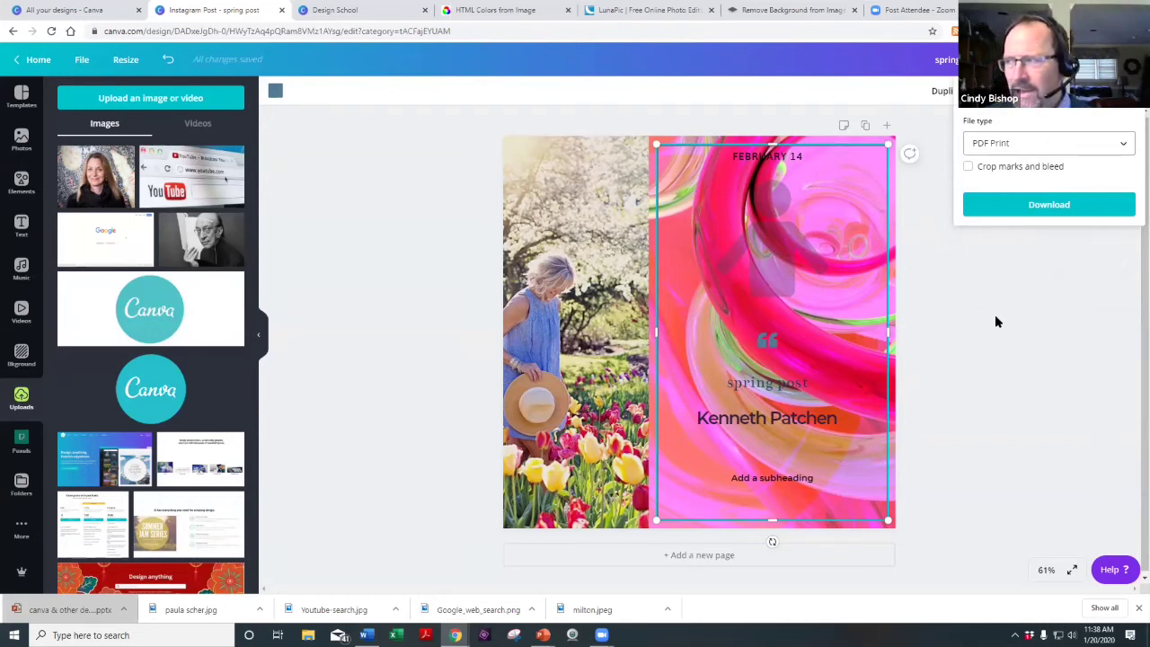
# Download the design as a JPG.
pyautogui.click(1122, 147)
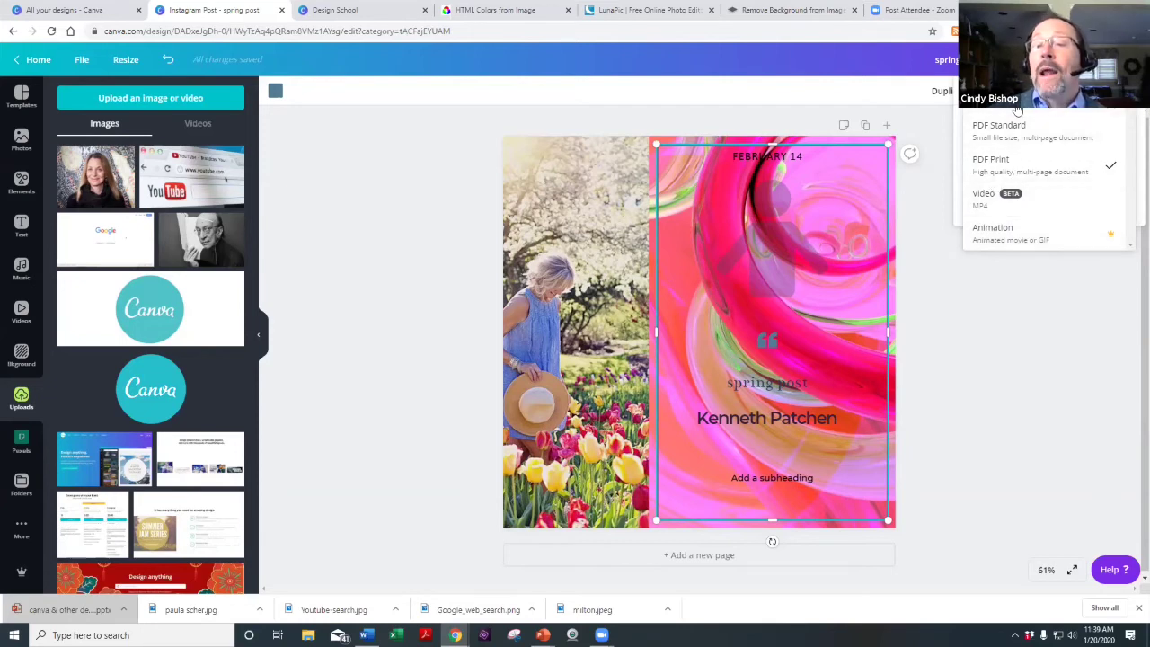
pyautogui.click(968, 109)
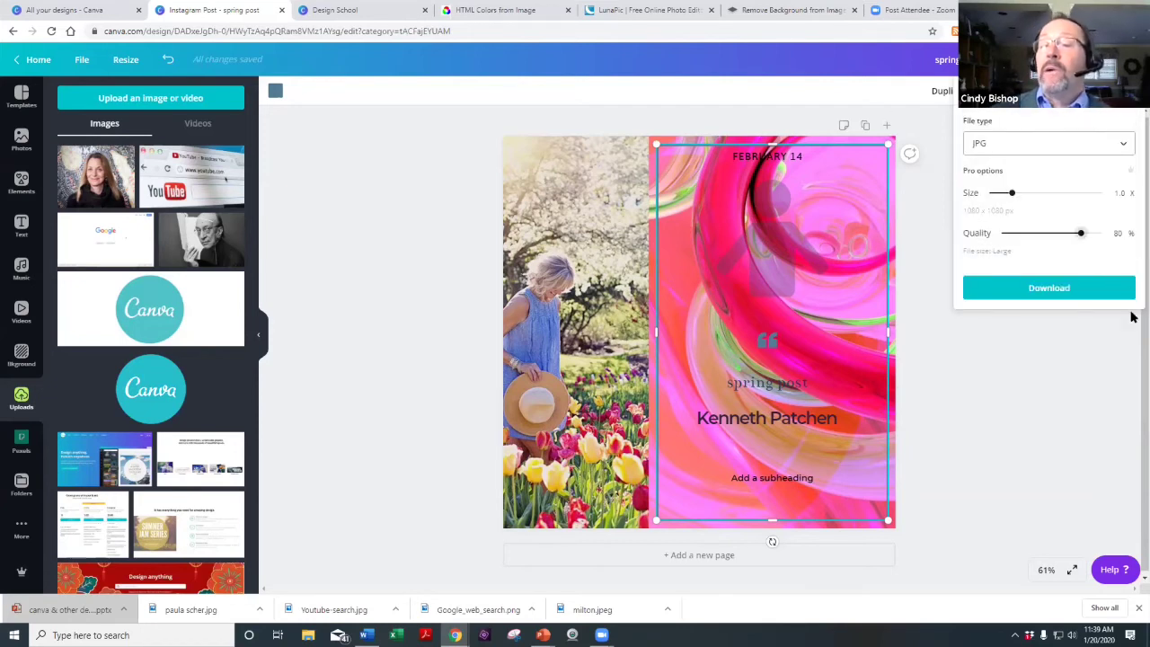
pyautogui.click(1060, 289)
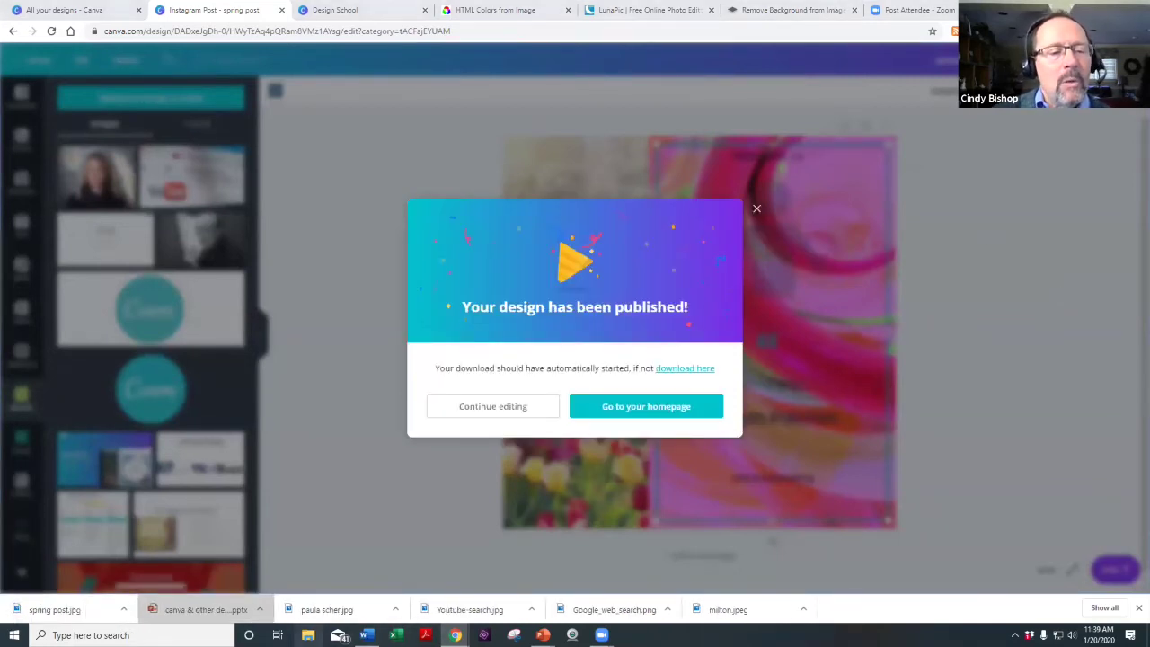
# Locate spring post.jpg in the Downloads folder in File Explorer and return to the Canva design, dismissing the published message.
pyautogui.click(307, 635)
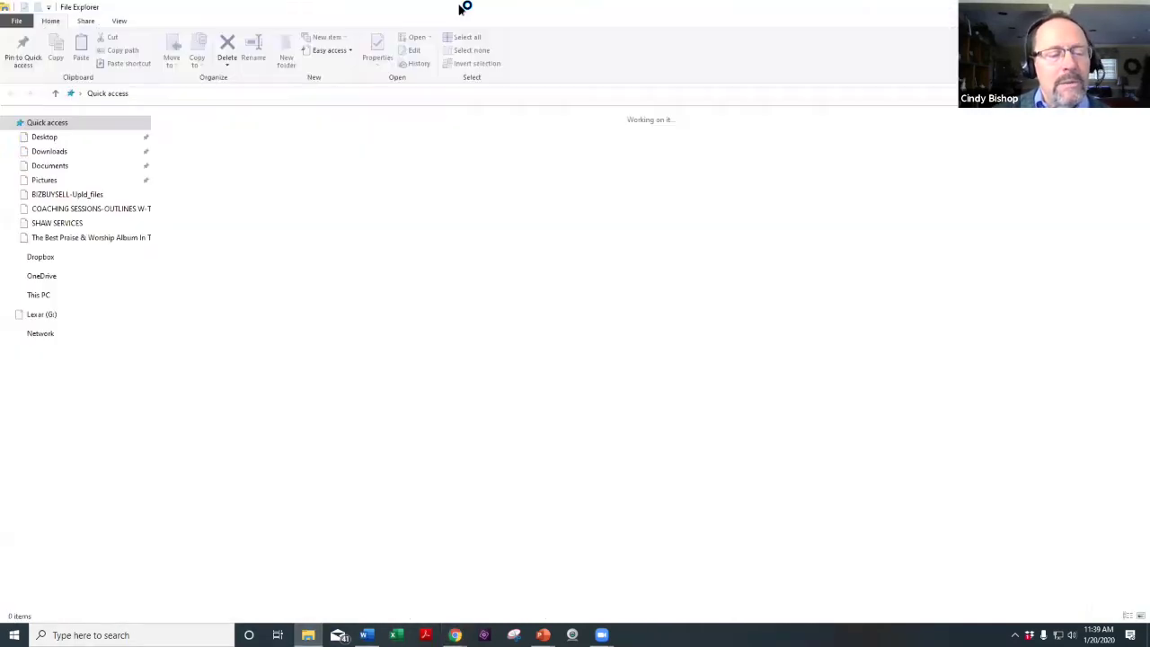
pyautogui.click(45, 152)
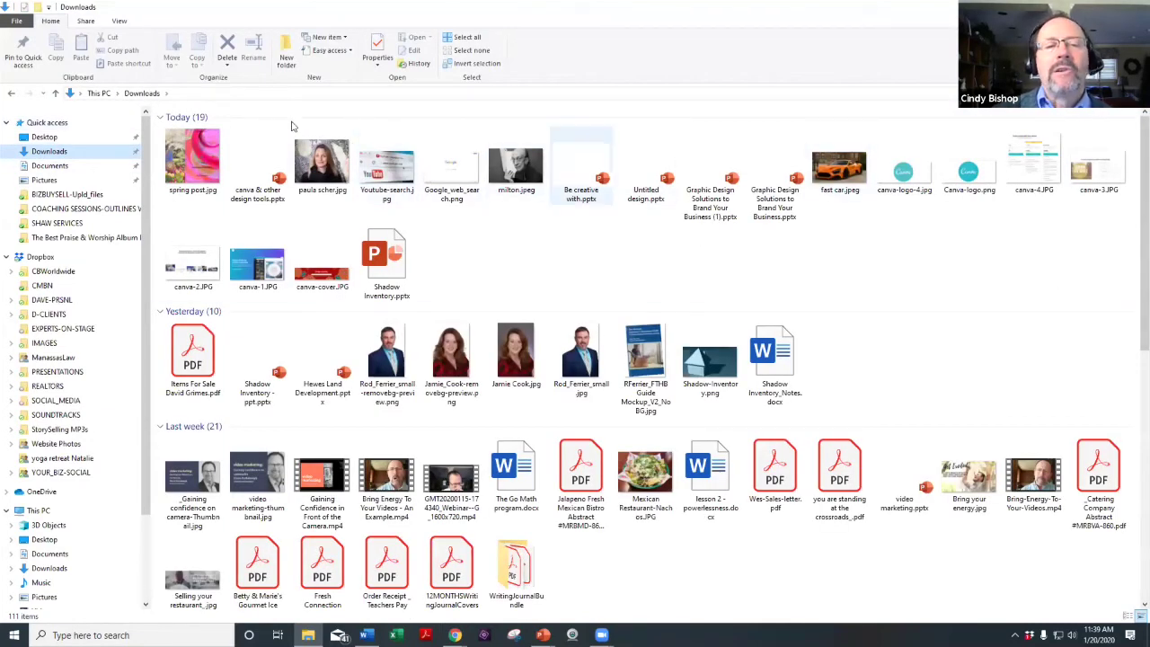
pyautogui.click(202, 165)
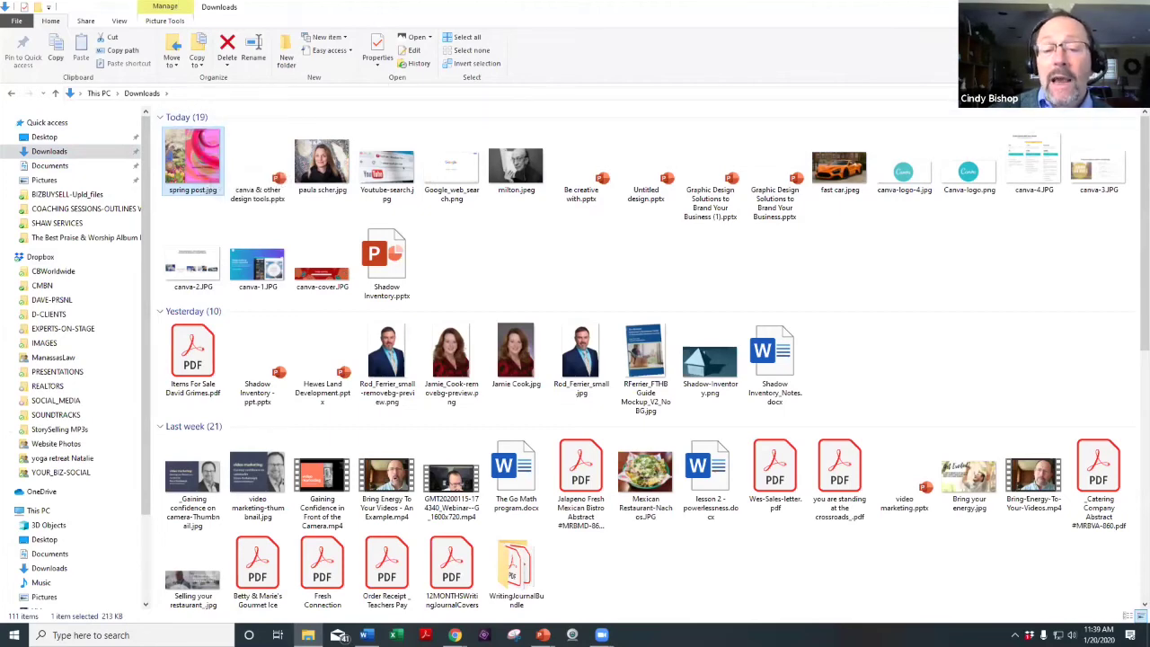
pyautogui.hotkey('alt', 'Tab')
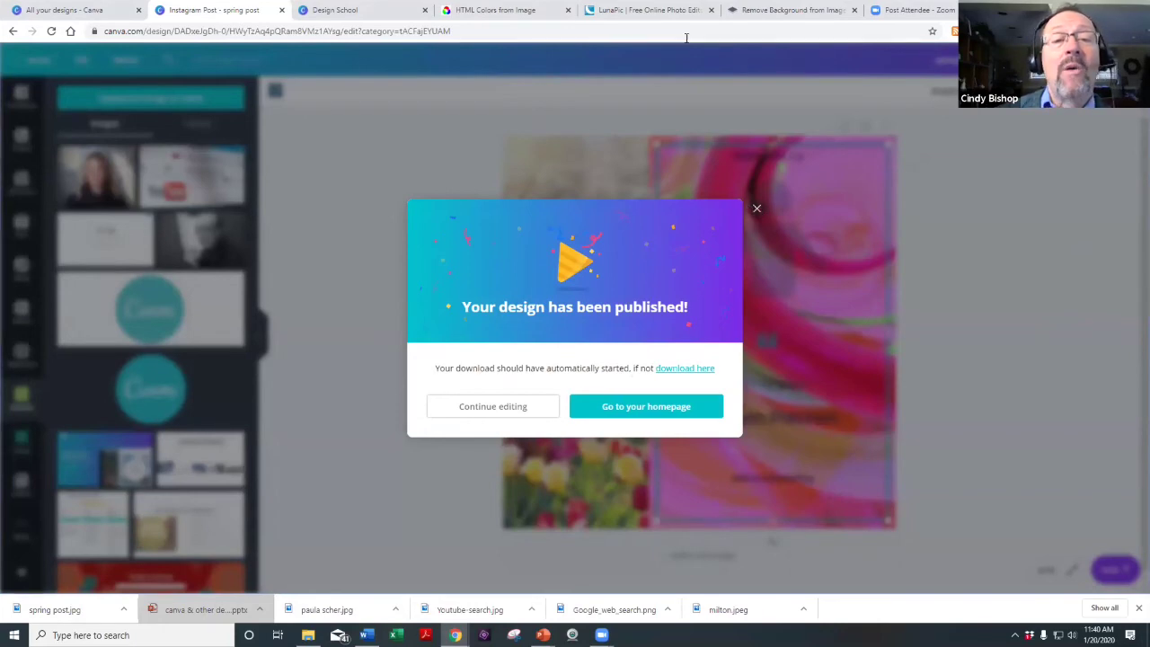
pyautogui.press('Escape')
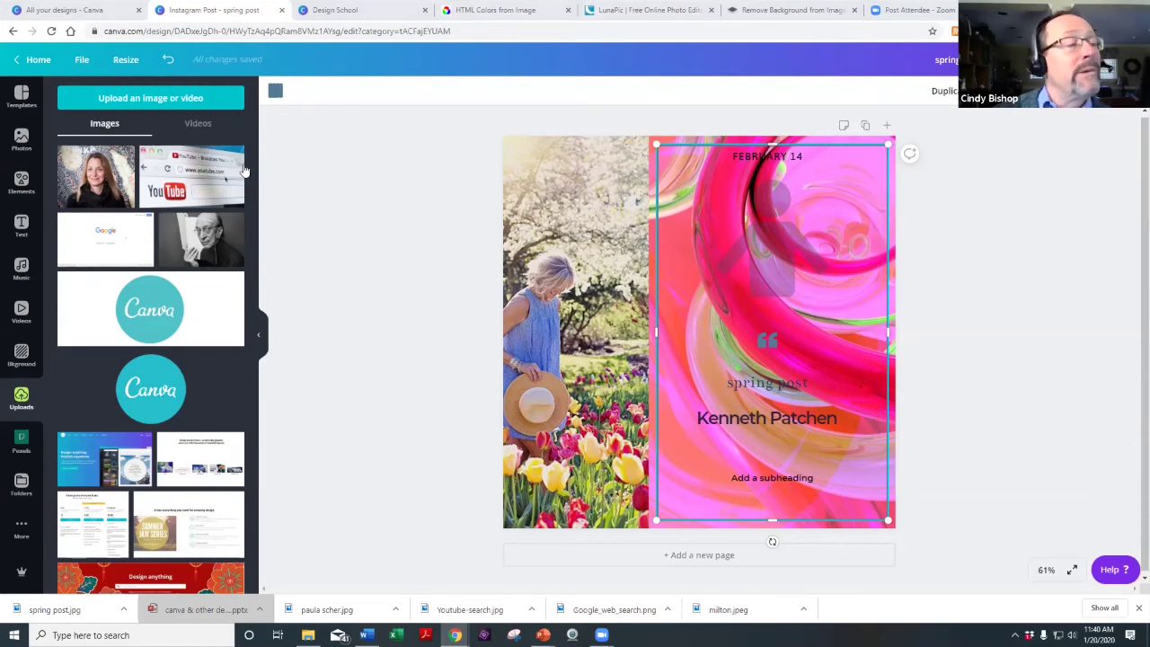
# View the downloaded spring post.jpg in Photos and close the viewer.
pyautogui.hotkey('alt', 'Tab')
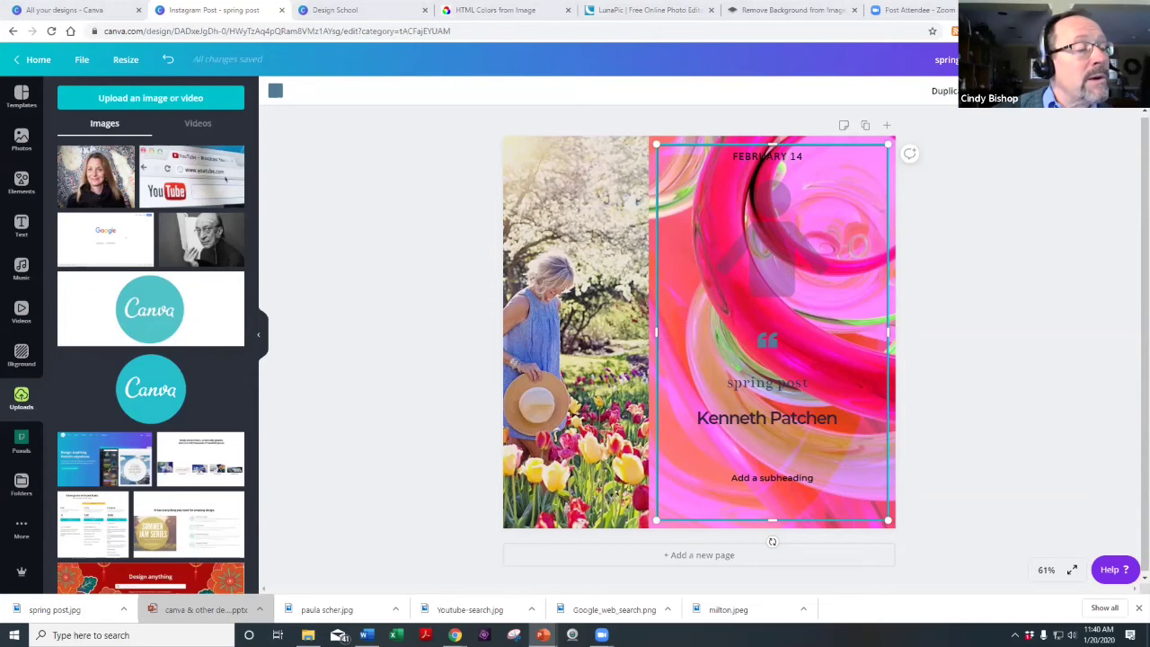
pyautogui.click(72, 609)
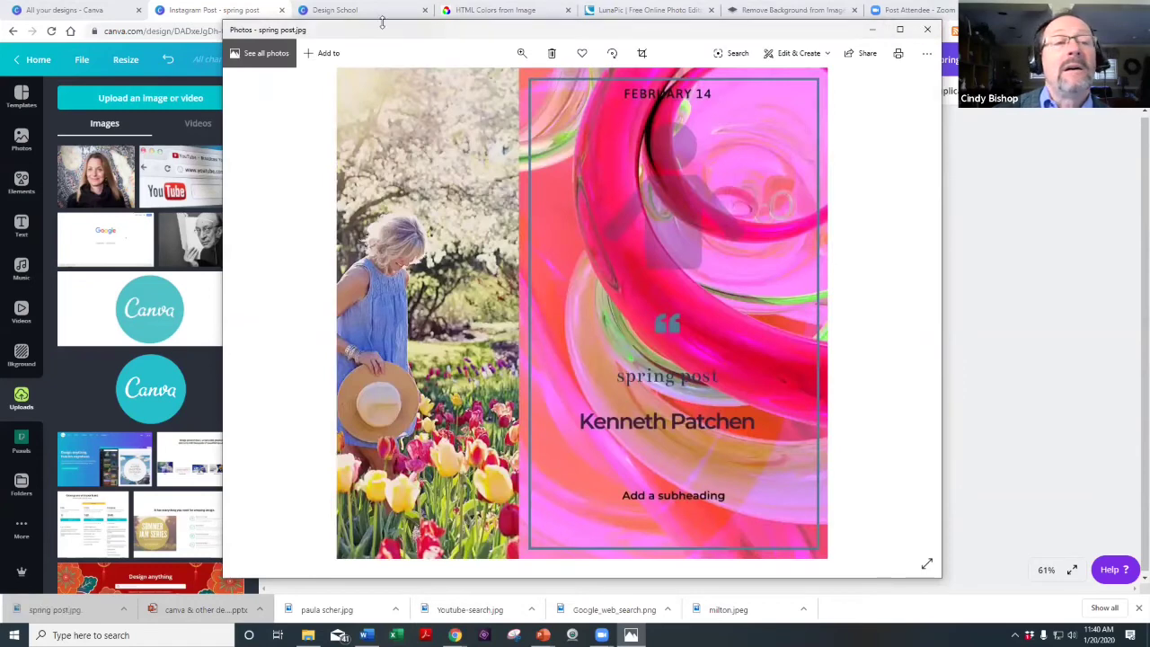
pyautogui.click(928, 32)
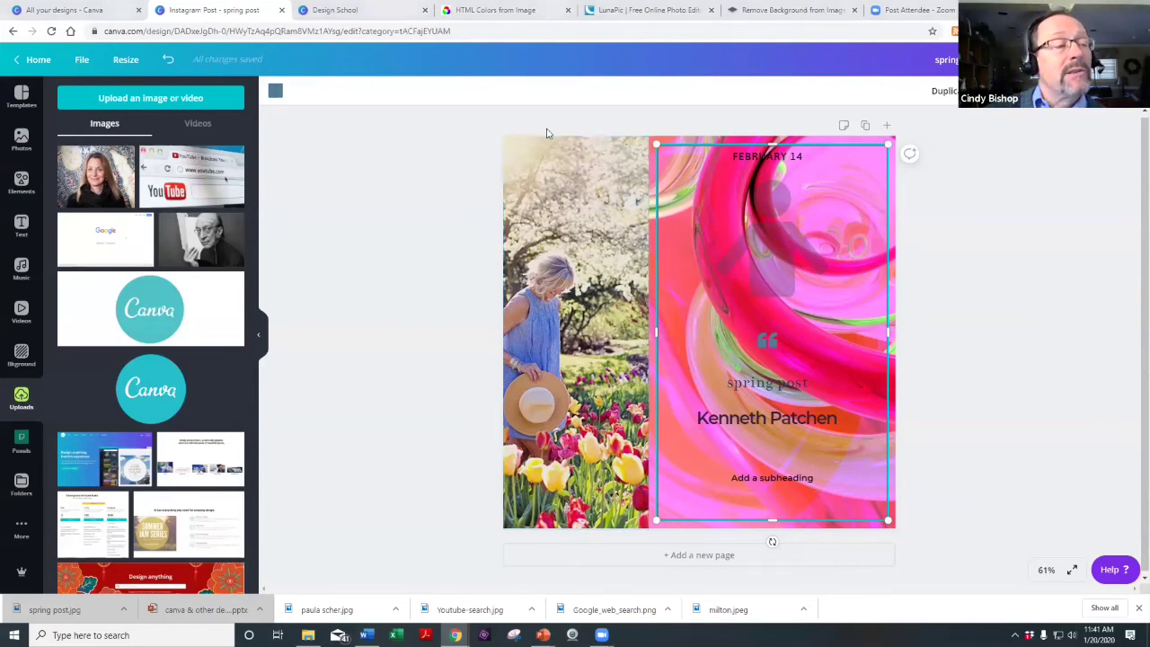
pyautogui.click(46, 613)
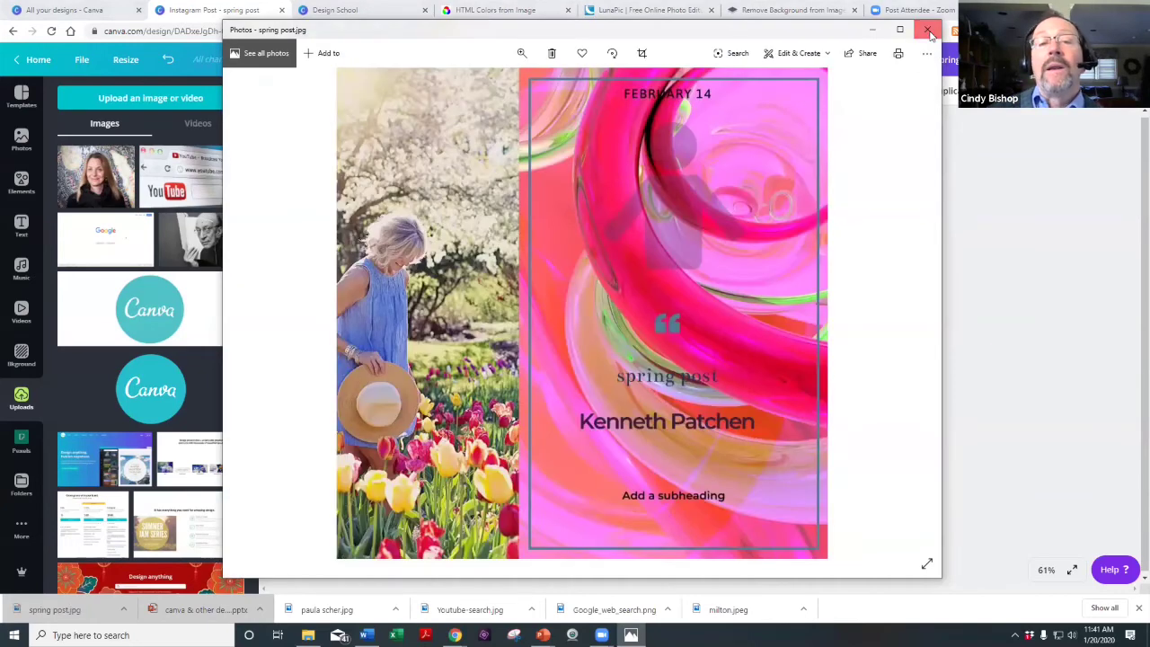
pyautogui.click(928, 29)
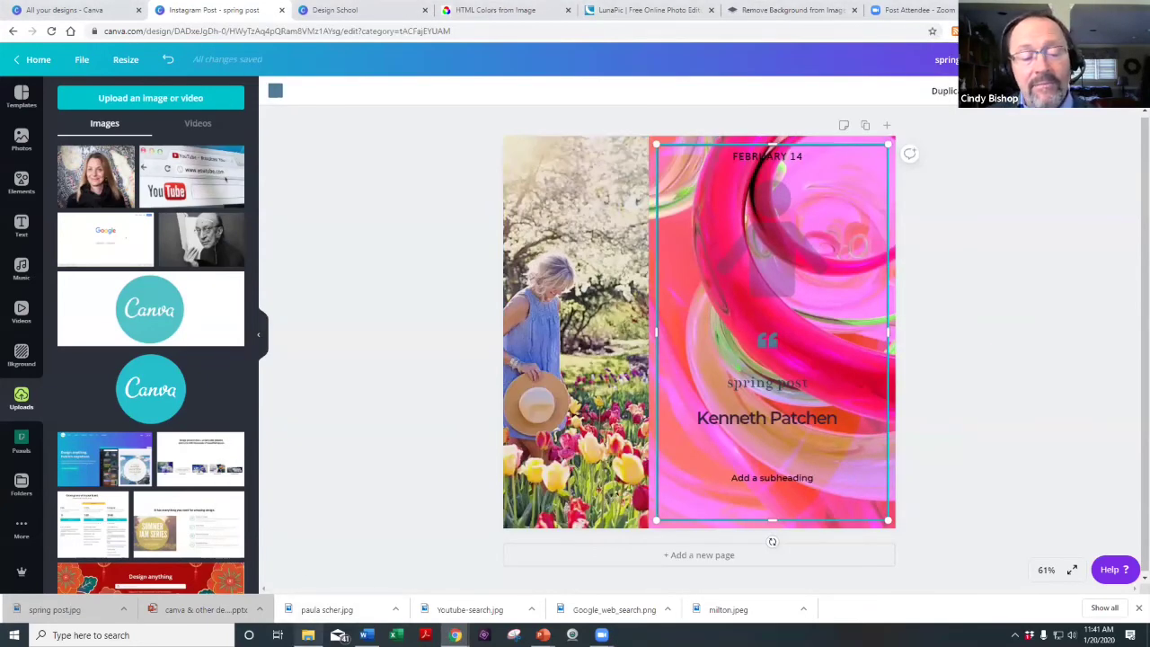
# Switch to File Explorer and rename spring post.jpg in the Downloads folder as "instagram-sspring post.jpg".
pyautogui.moveTo(308, 635)
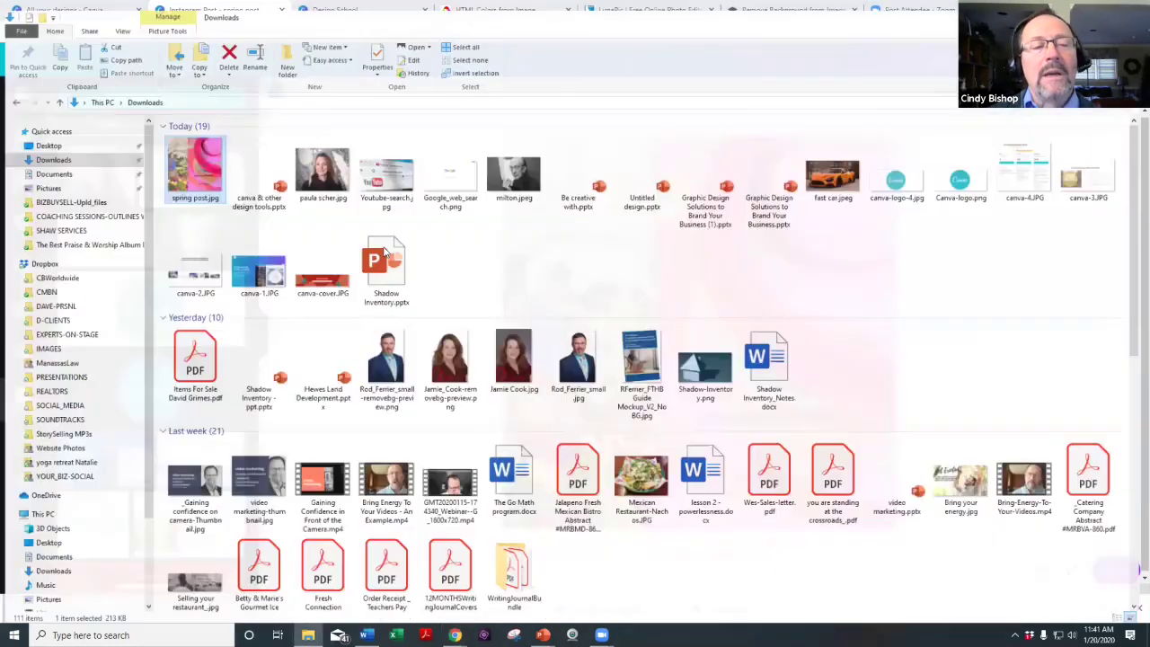
pyautogui.click(314, 586)
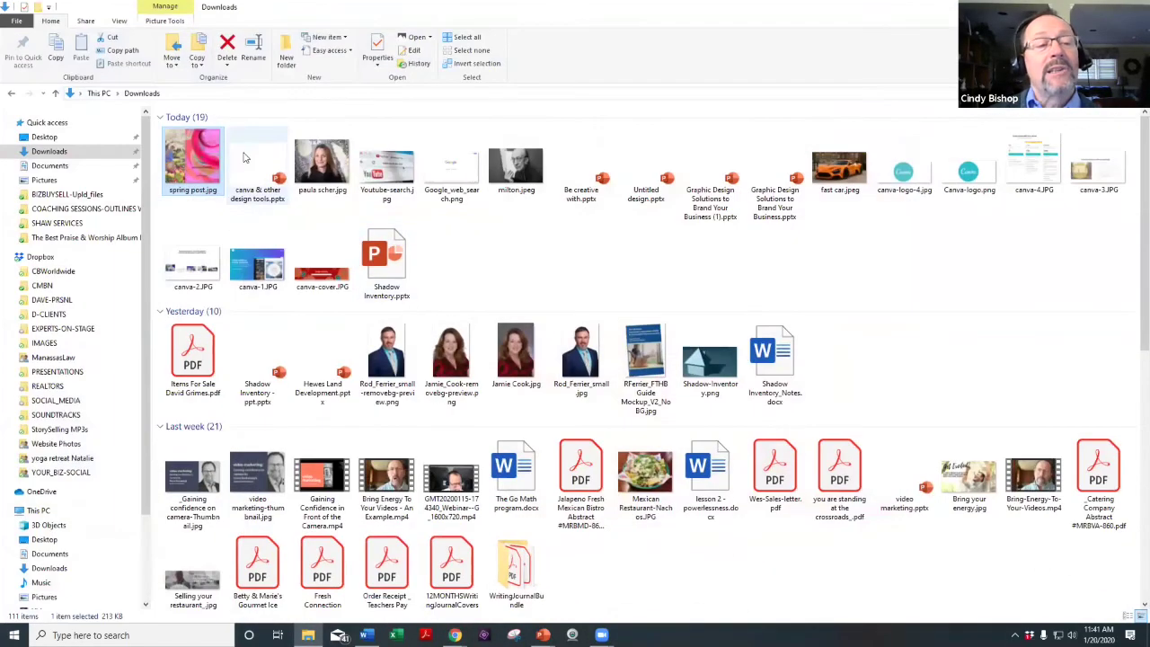
pyautogui.rightClick(192, 163)
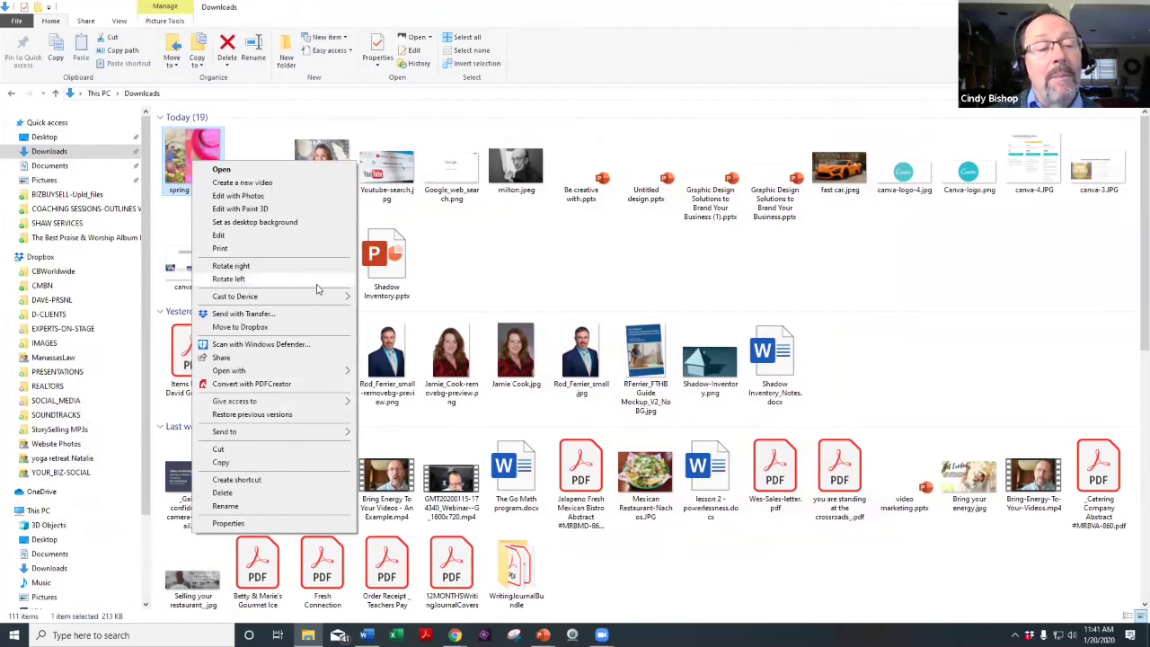
pyautogui.click(225, 507)
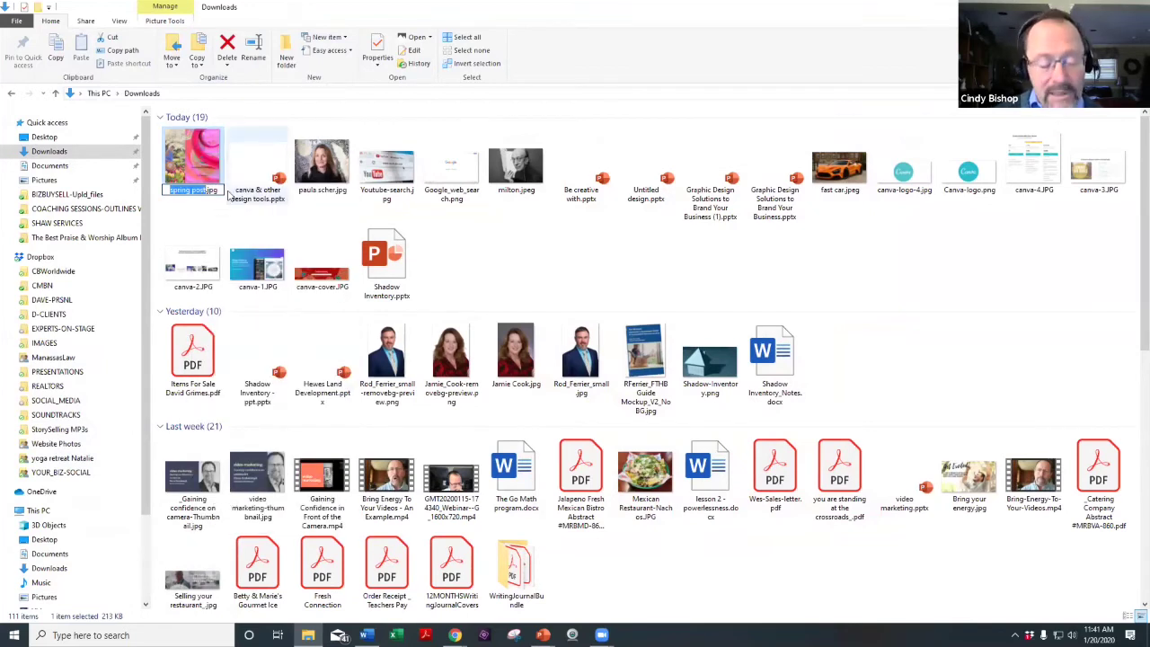
pyautogui.write('instagram')
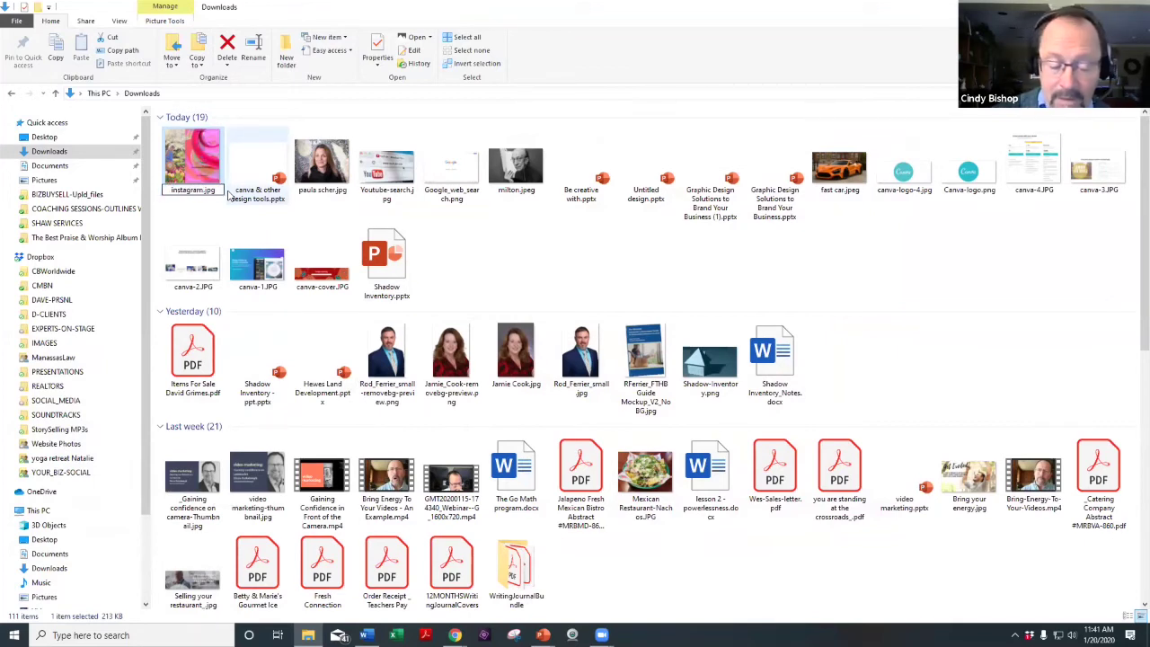
pyautogui.write('-spring')
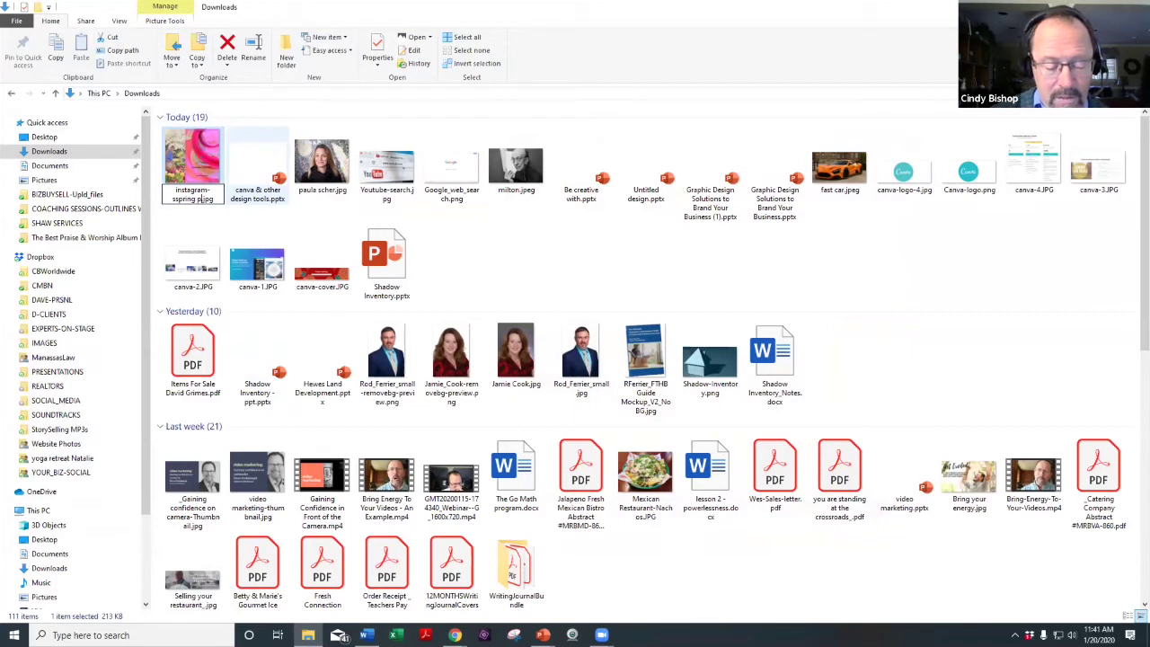
pyautogui.write(' post')
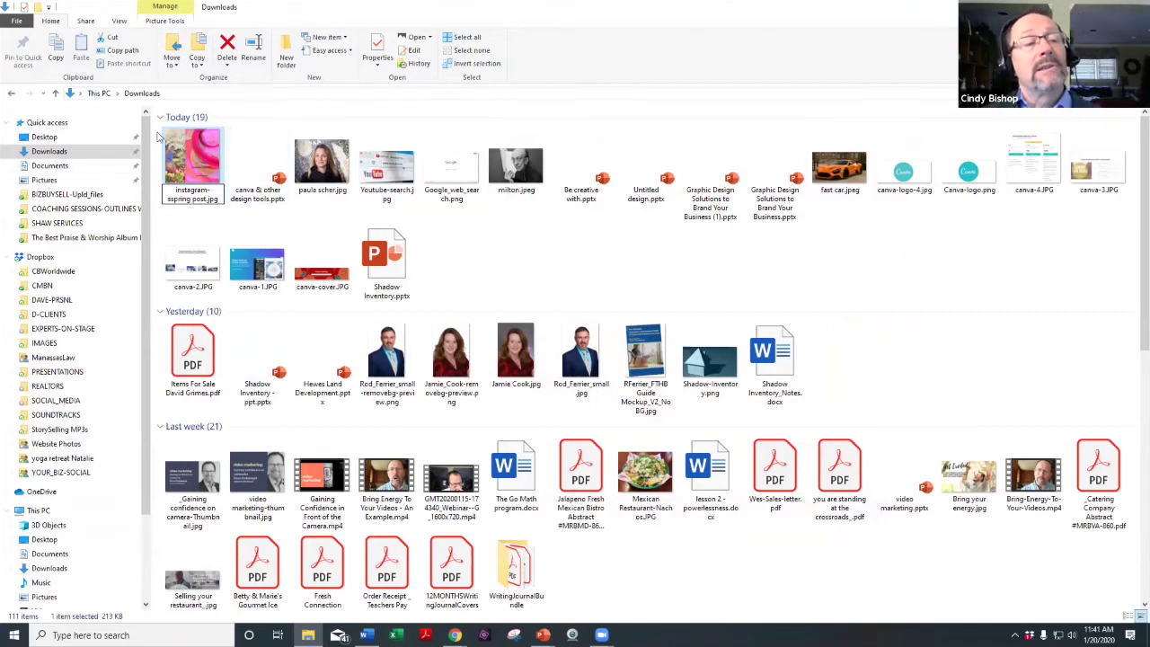
pyautogui.press('Return')
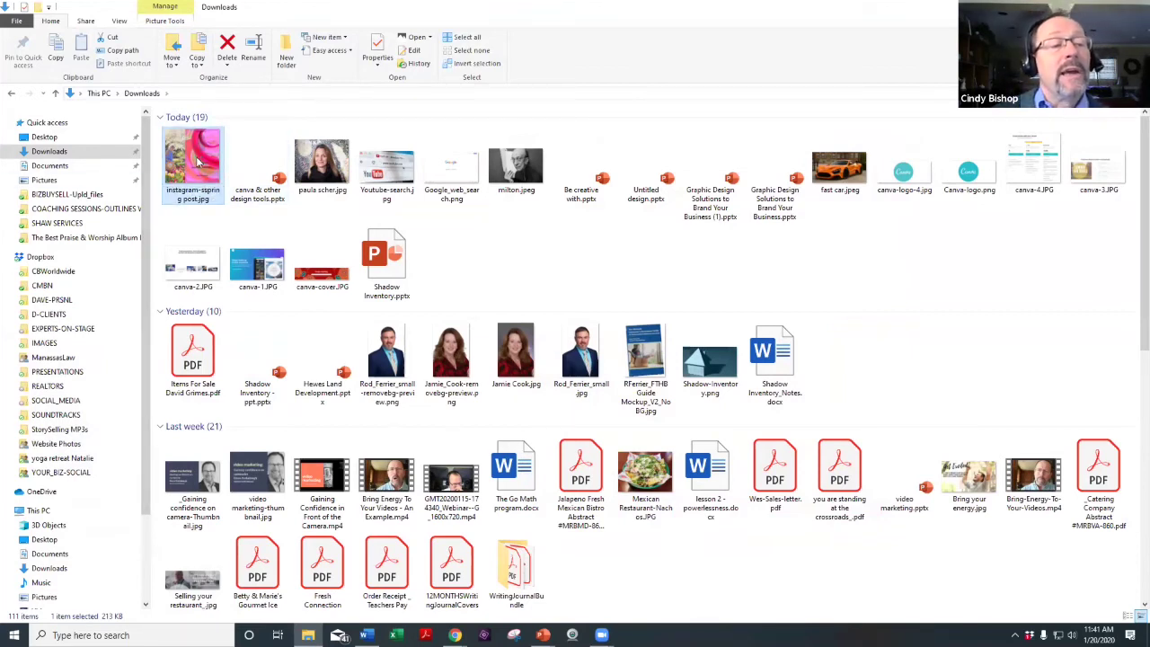
# Move instagram-sspring post.jpg from the Downloads folder into the personal PRSNL folder in Dropbox.
pyautogui.scroll(-2, 139, 188)
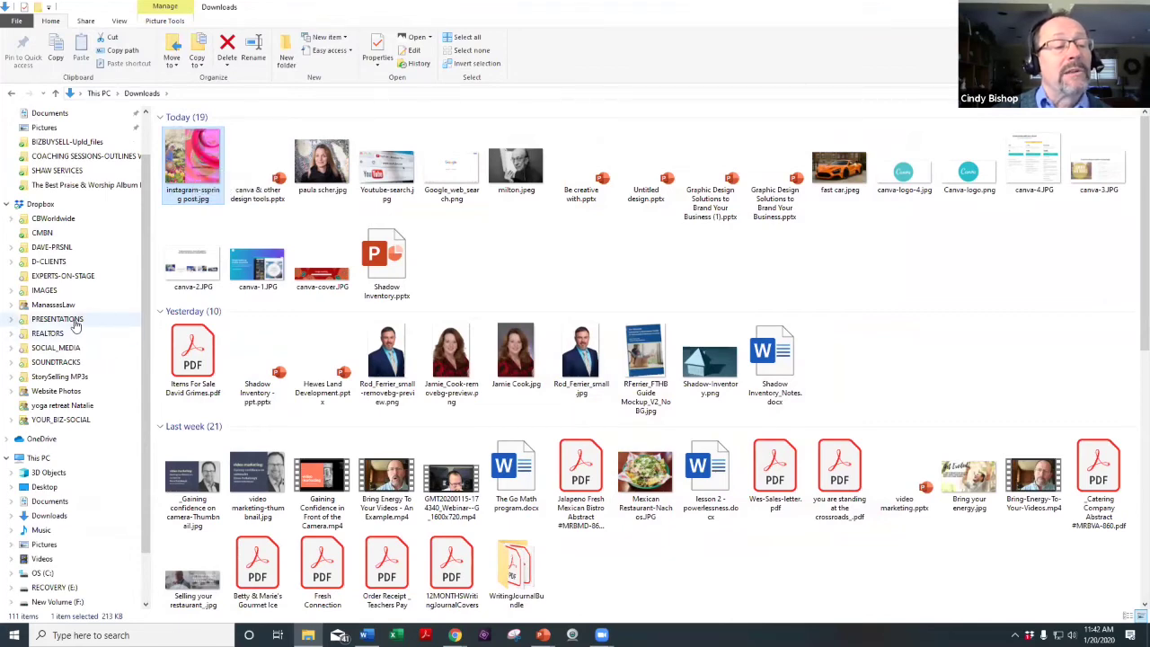
pyautogui.click(54, 246)
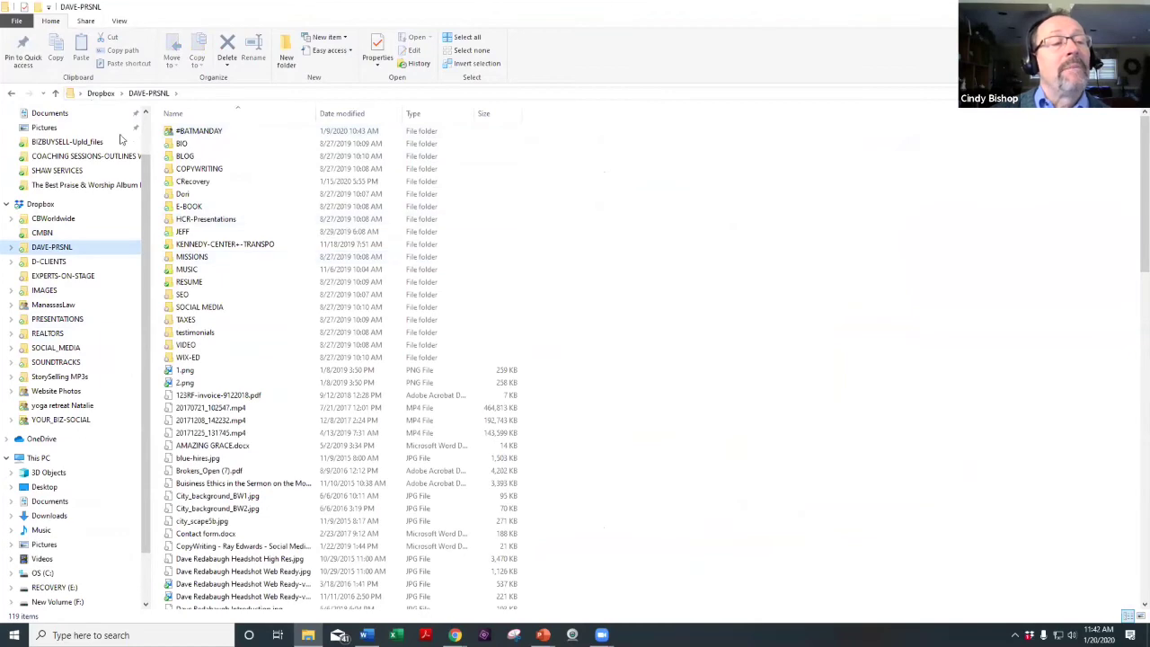
pyautogui.click(99, 93)
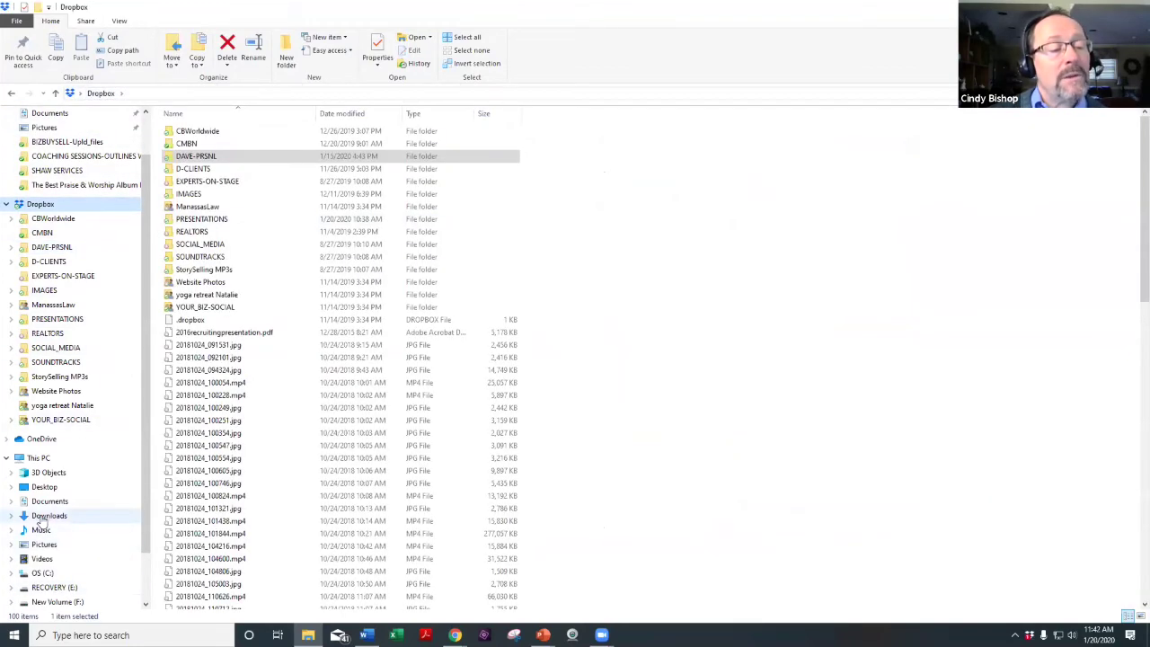
pyautogui.click(47, 515)
pyautogui.moveTo(194, 165); pyautogui.dragTo(53, 246)
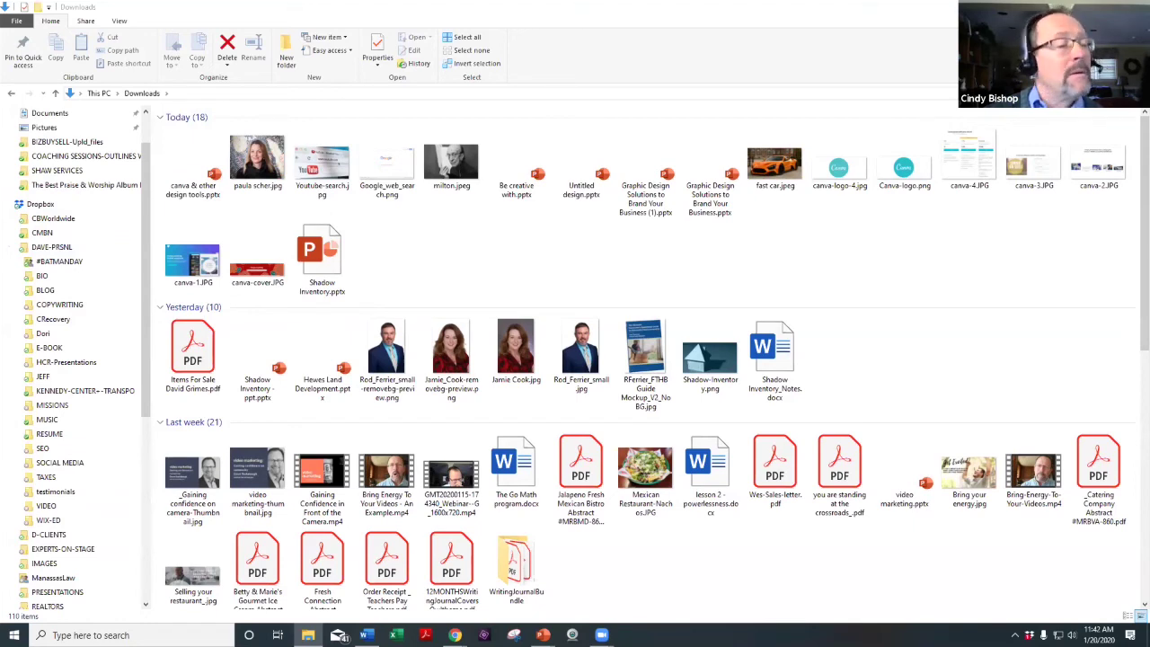
pyautogui.hotkey('alt', 'Tab')
pyautogui.press('Right')
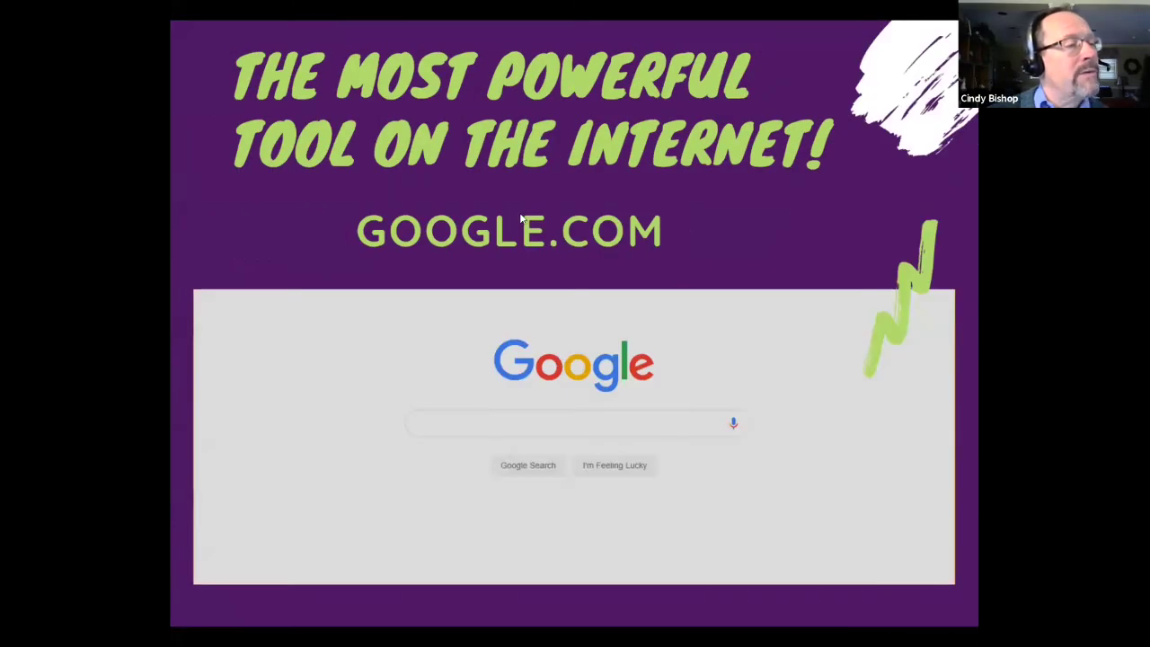
pyautogui.press('Right')
pyautogui.press('Right')
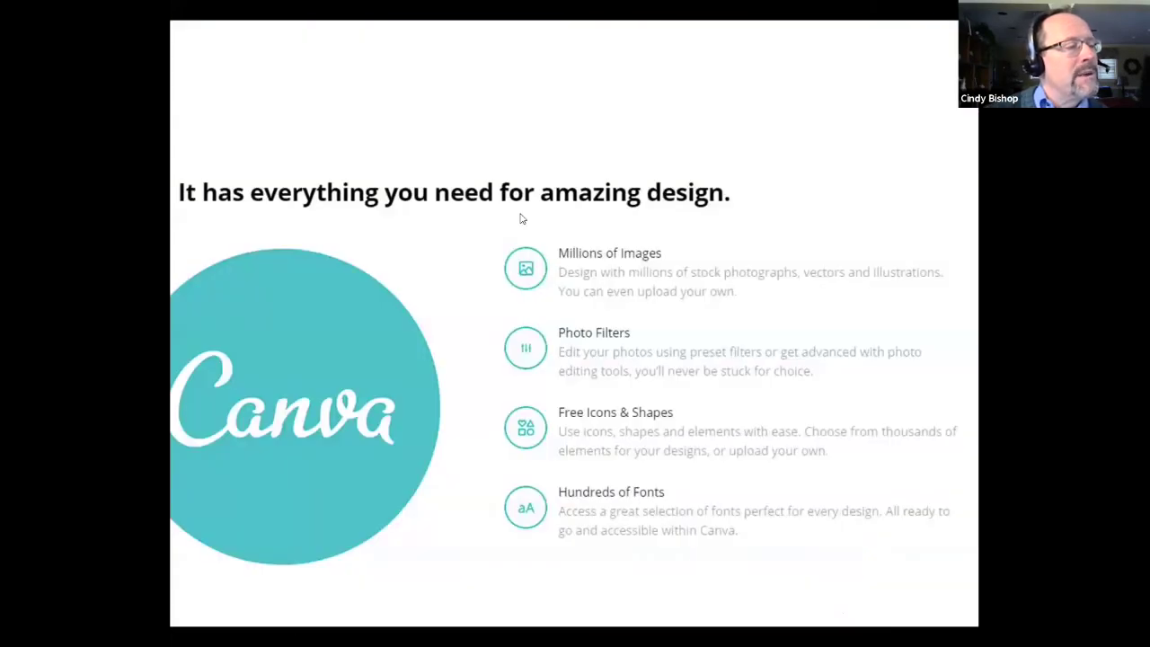
pyautogui.press('Right')
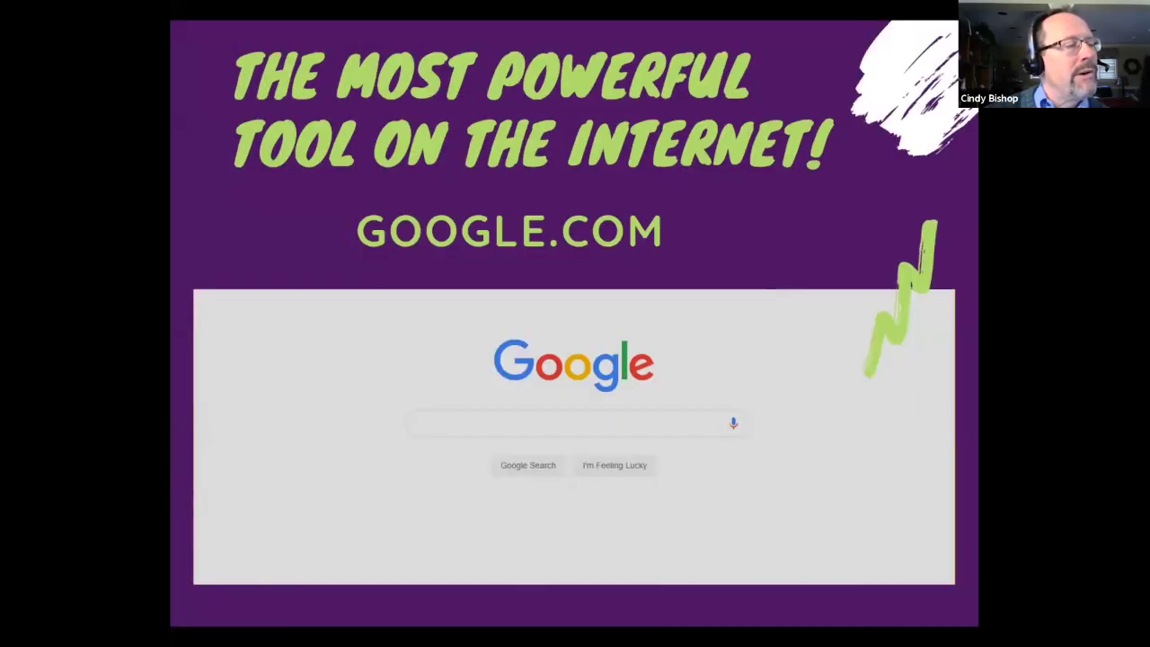
pyautogui.press('Right')
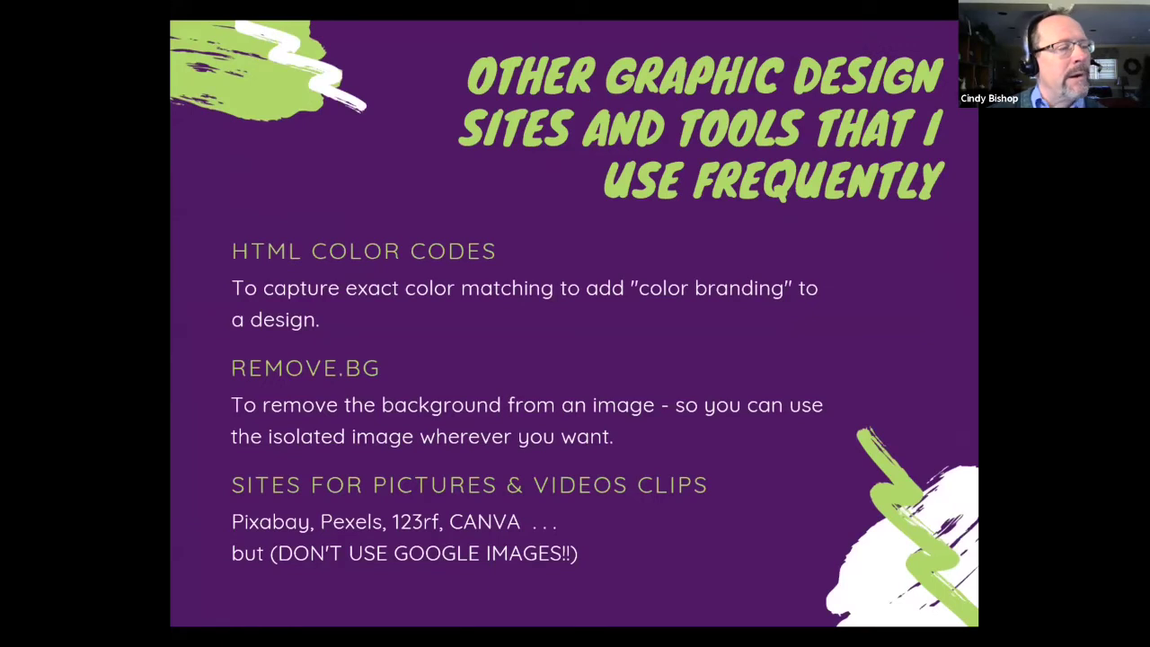
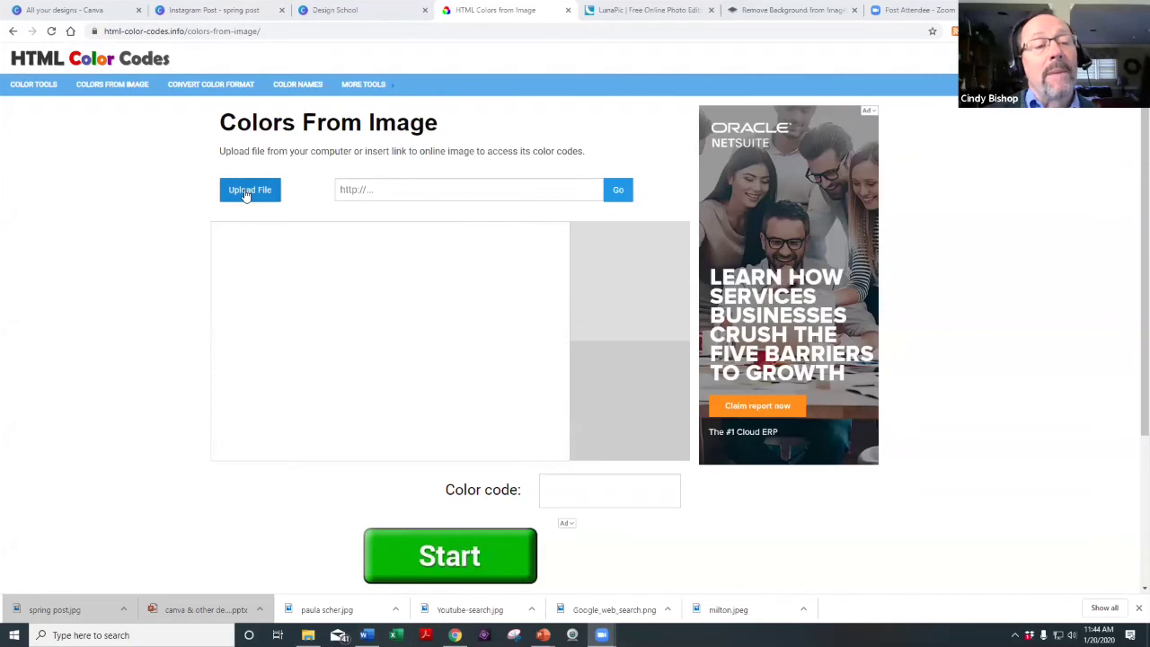
# Upload fast car.jpeg from Downloads to the Colors From Image tool of HTML Color Codes.
pyautogui.click(248, 191)
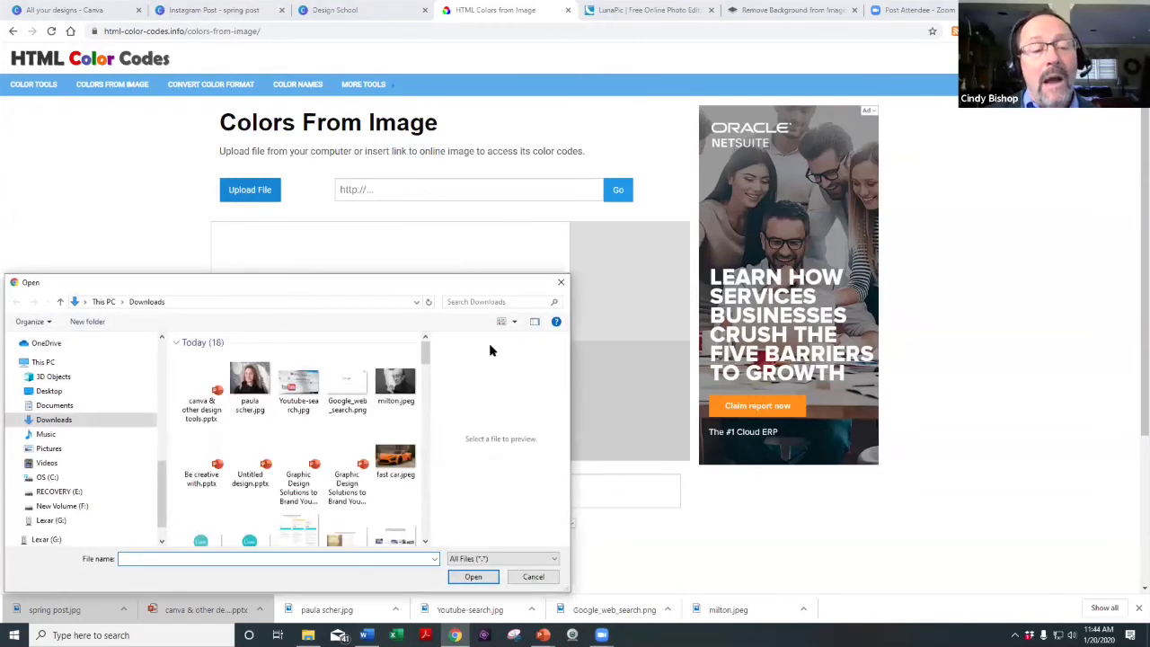
pyautogui.click(394, 458)
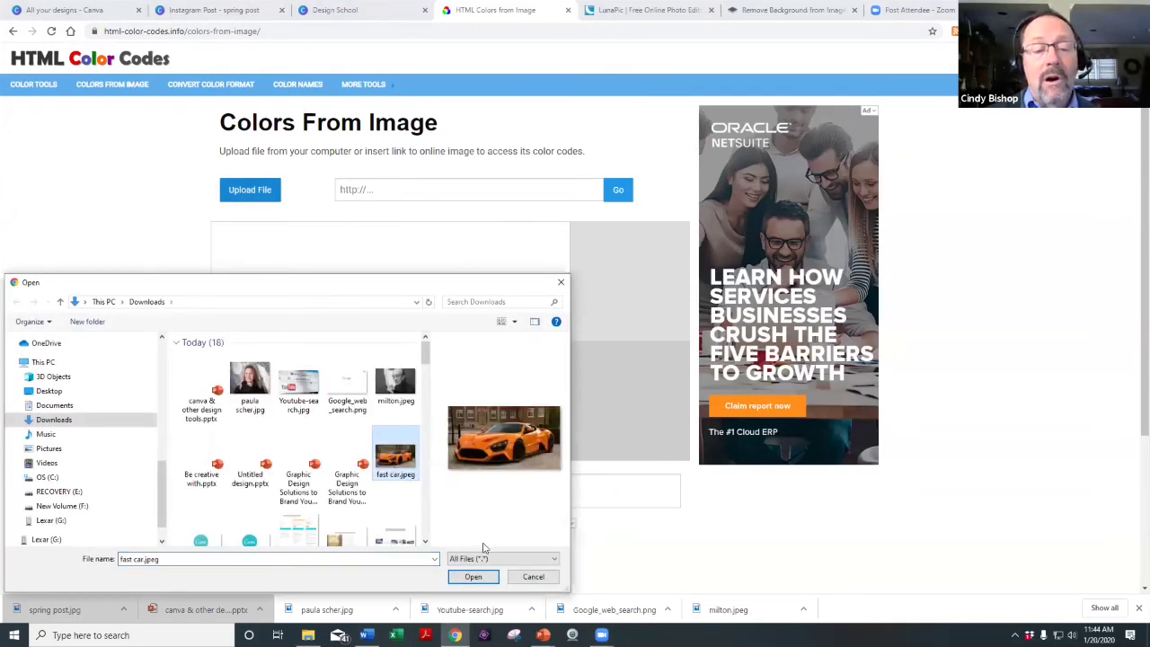
pyautogui.click(473, 576)
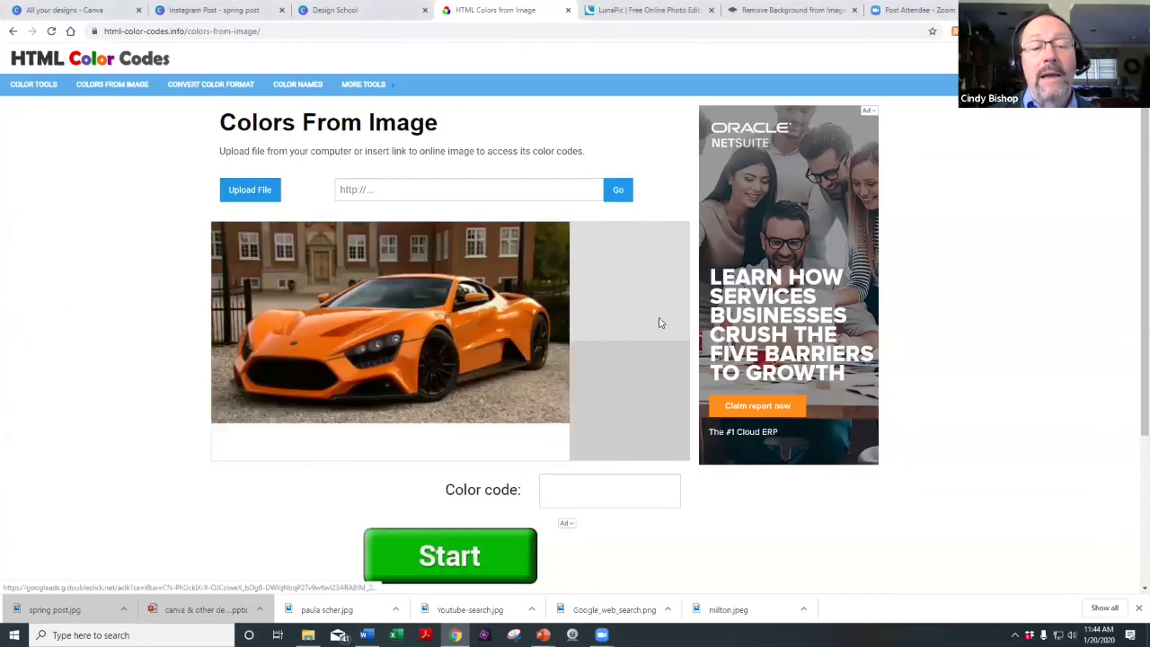
# Sample the orange of the car's hood, highlight its color code, and sample the darker orange on the car's side.
pyautogui.click(319, 328)
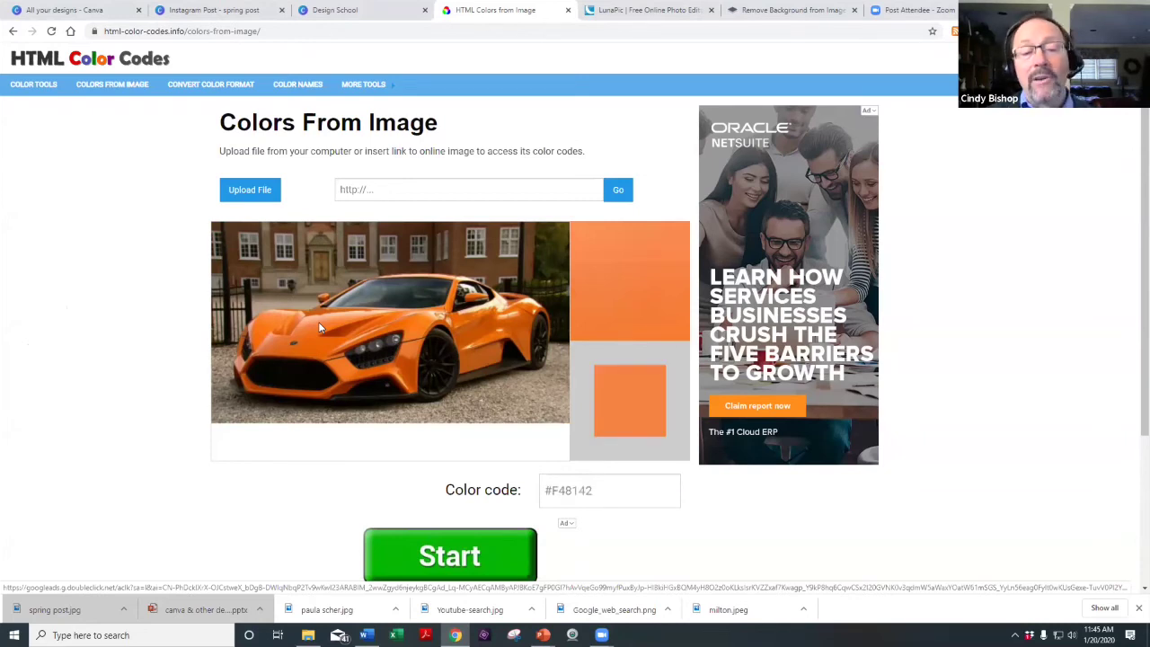
pyautogui.moveTo(594, 488); pyautogui.dragTo(551, 483)
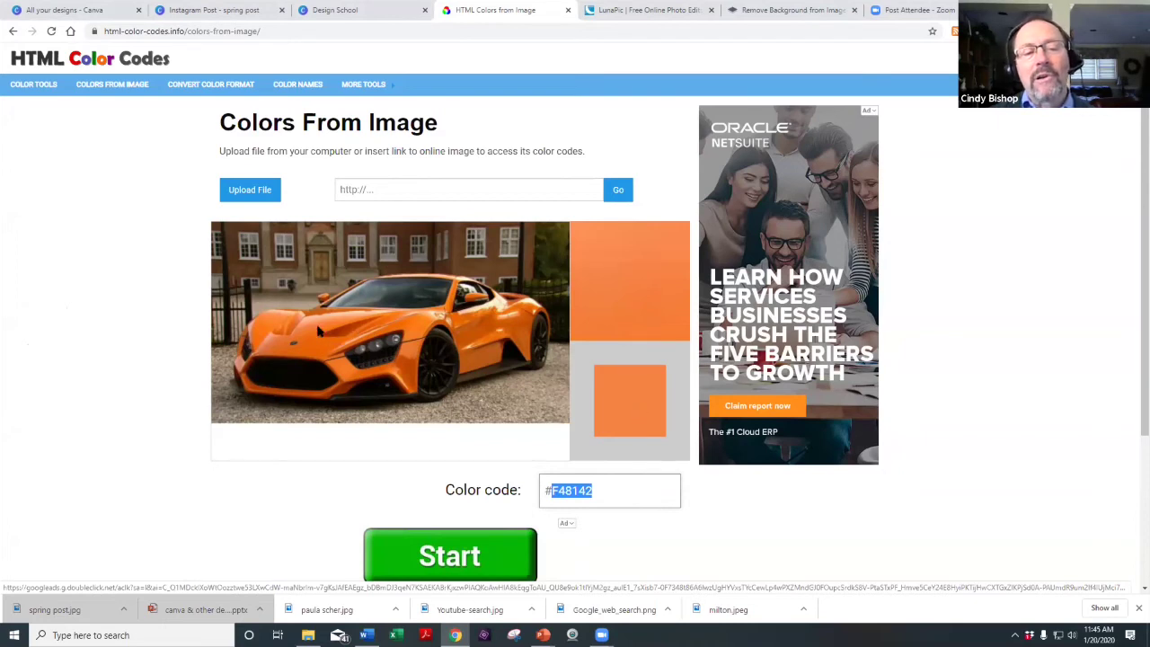
pyautogui.click(483, 330)
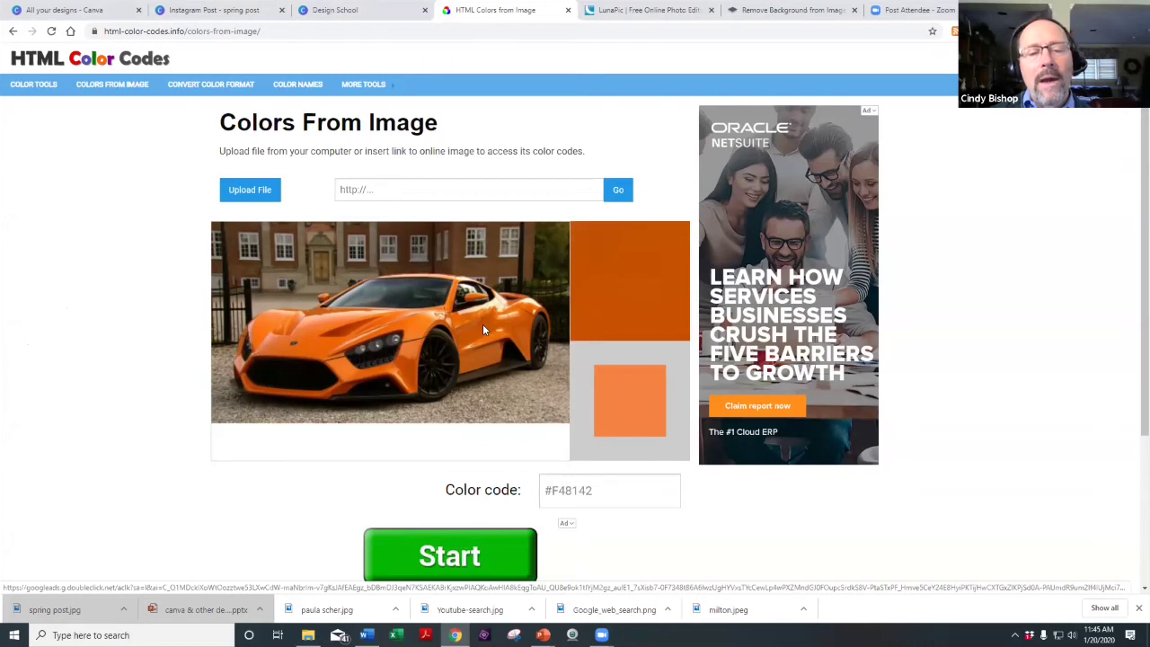
pyautogui.click(482, 328)
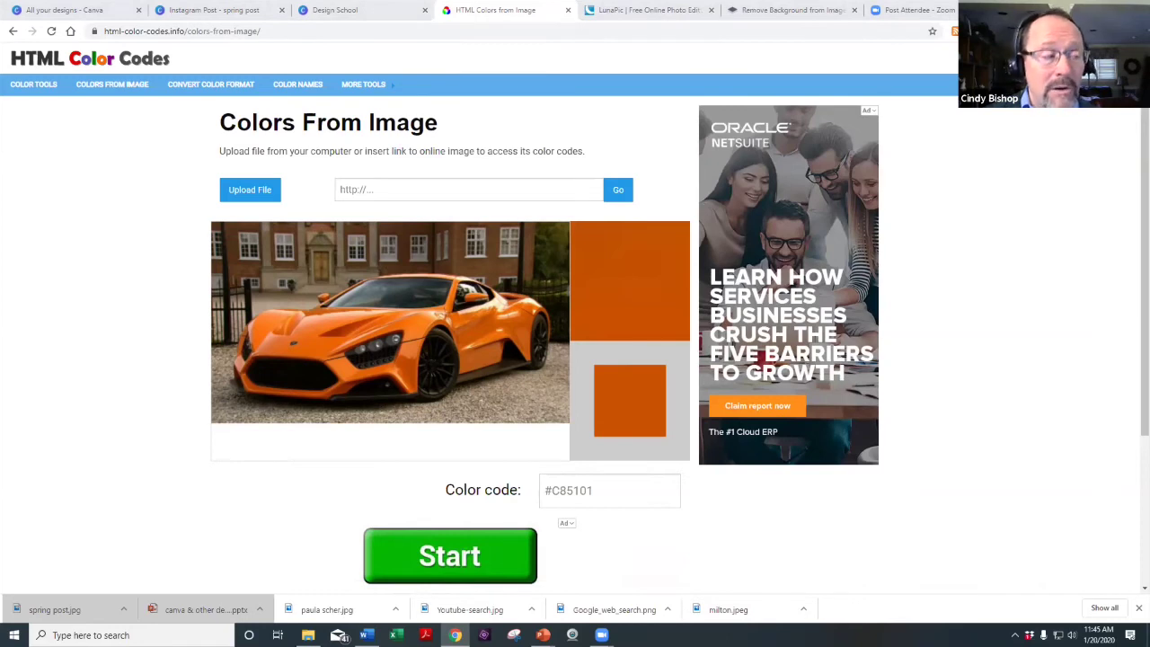
# Switch to the remove.bg site and upload fast car.jpeg to remove its background.
pyautogui.click(787, 15)
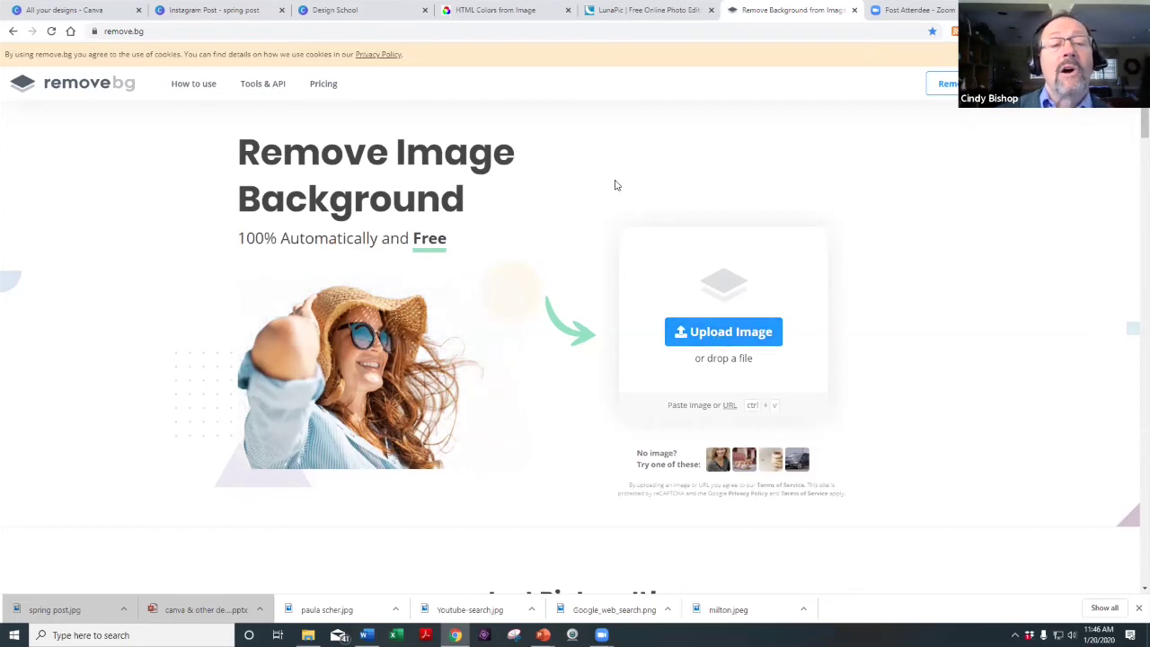
pyautogui.click(153, 31)
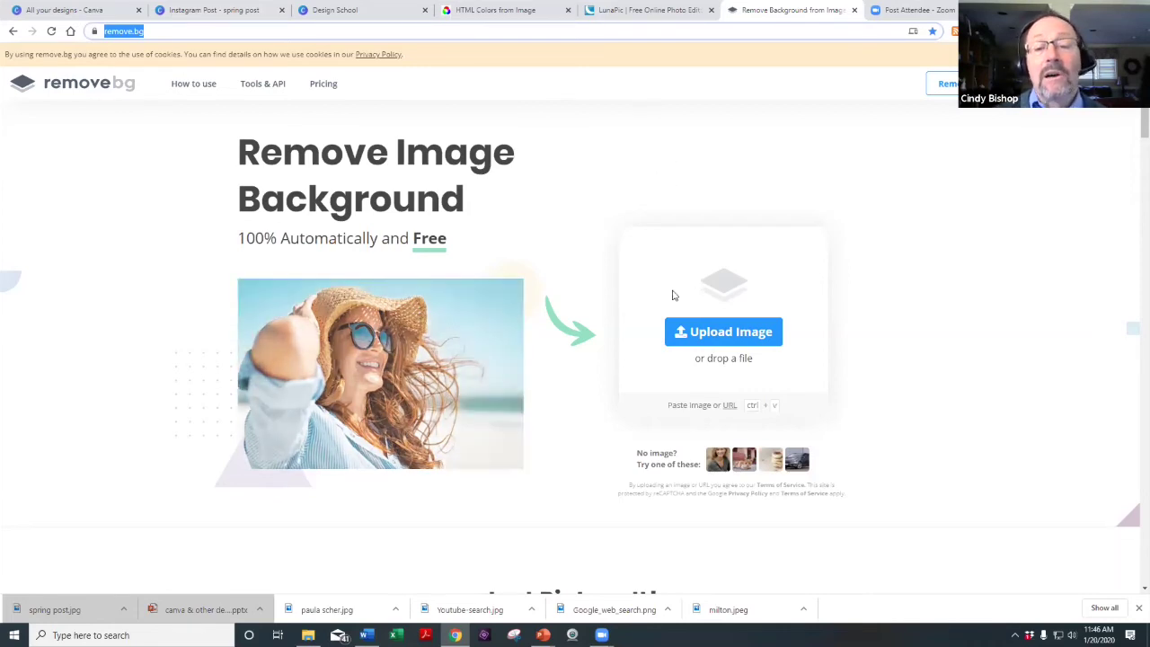
pyautogui.click(712, 332)
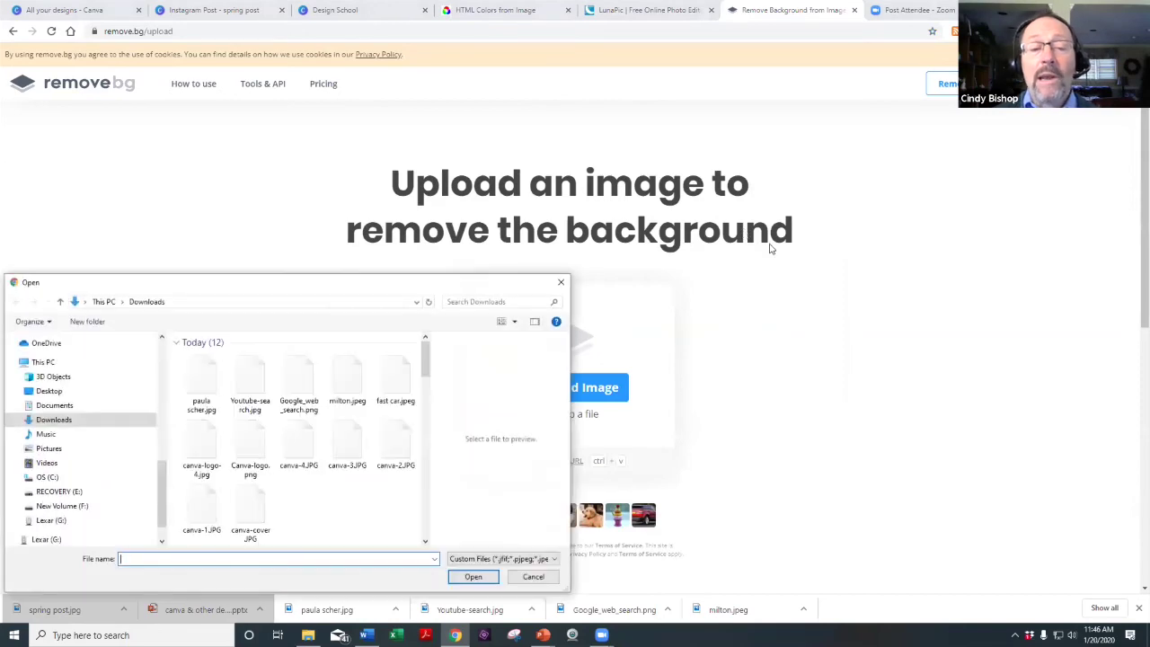
pyautogui.click(406, 396)
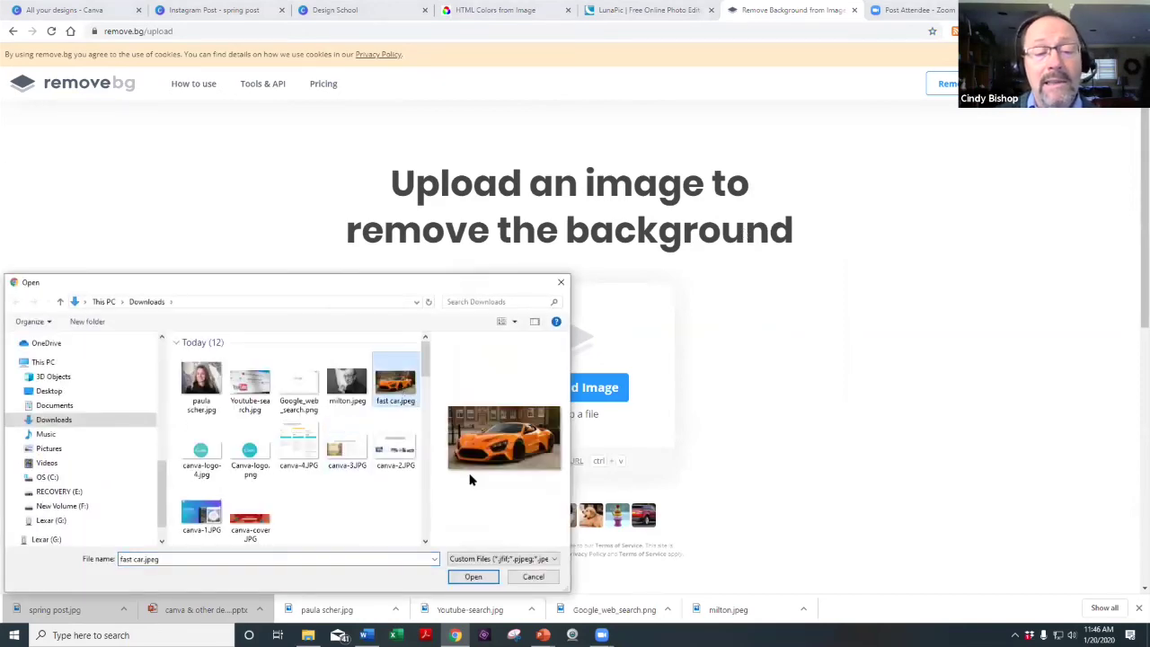
pyautogui.click(471, 578)
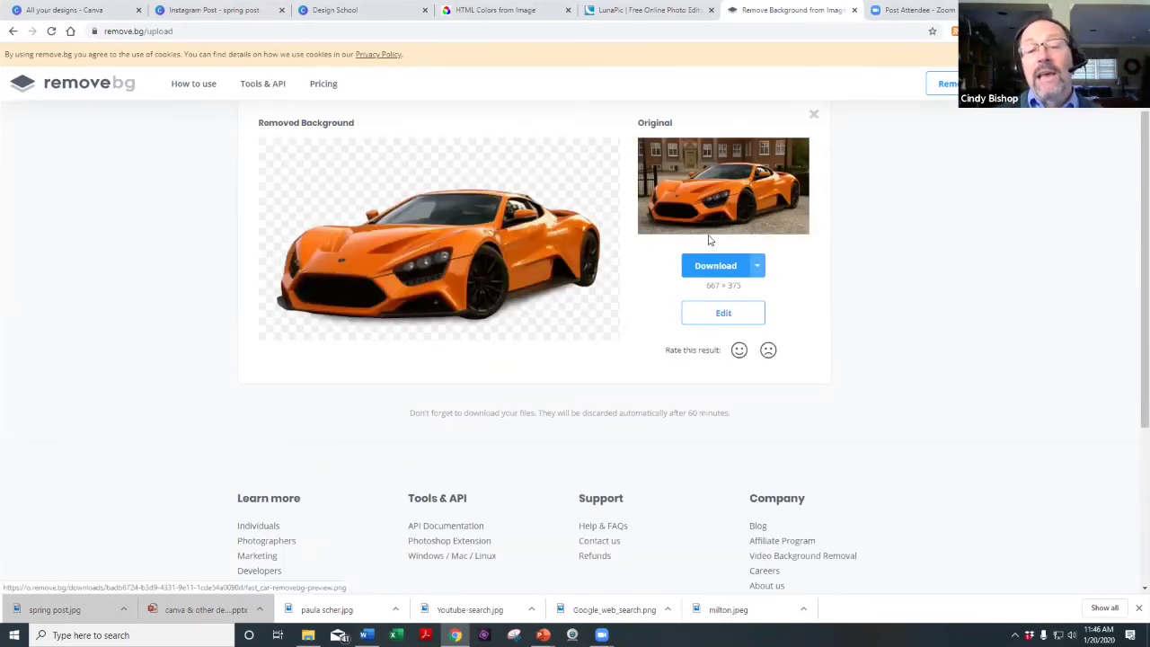
# Download the car image with its background removed, view the PNG in Photos, and close the viewer.
pyautogui.click(721, 274)
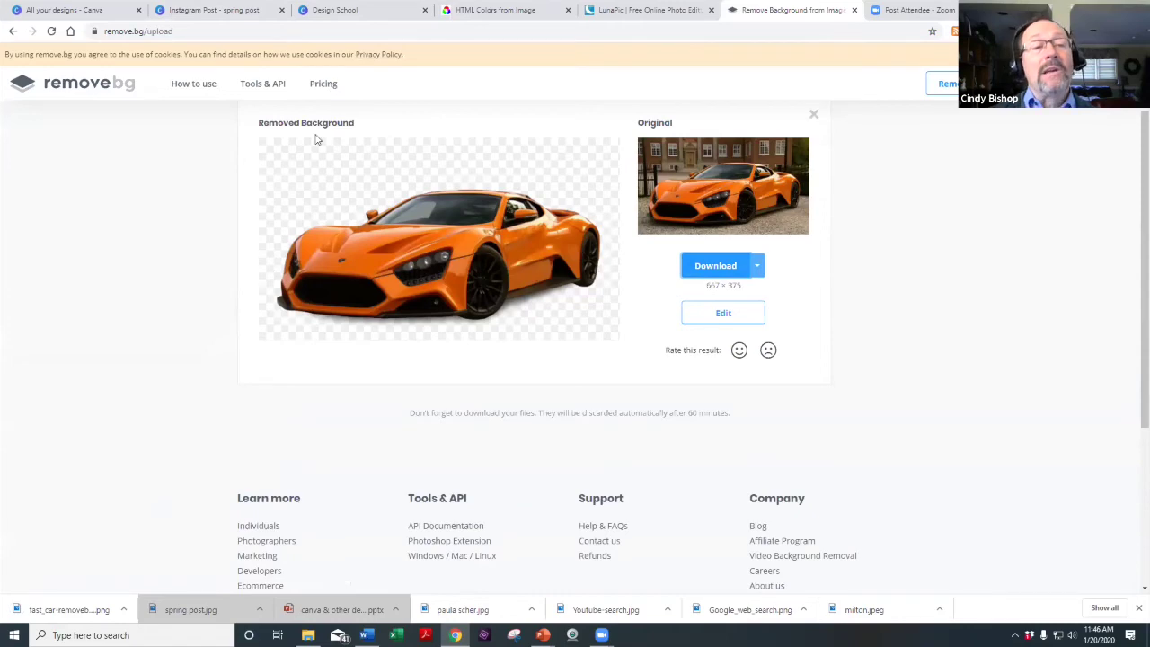
pyautogui.click(49, 612)
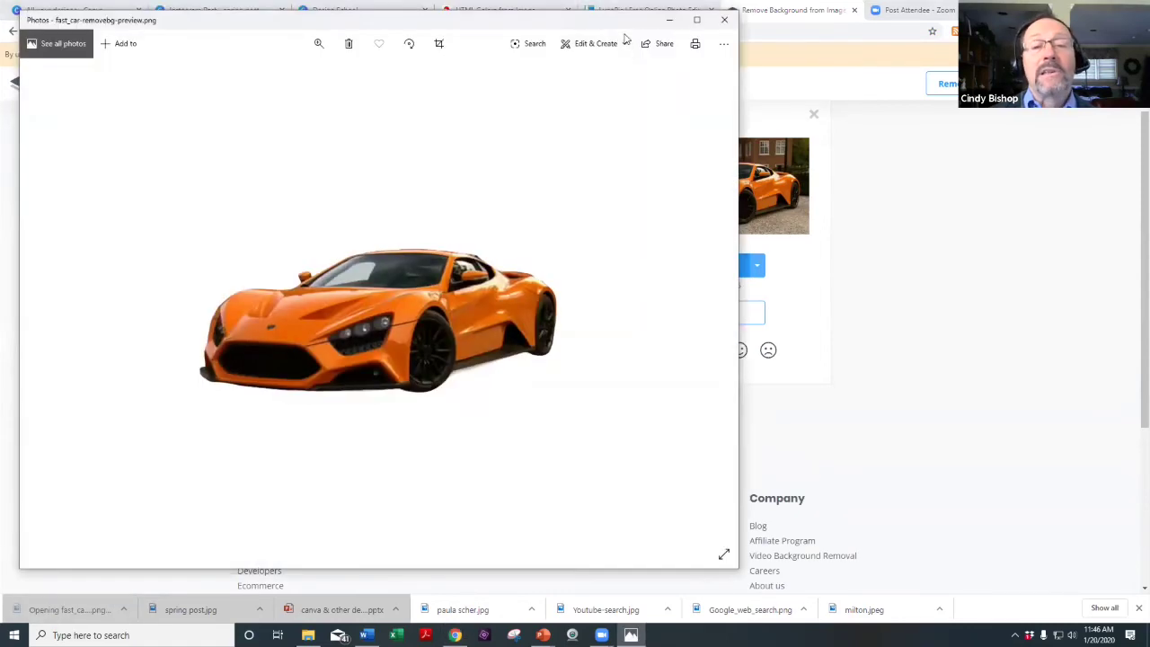
pyautogui.click(724, 20)
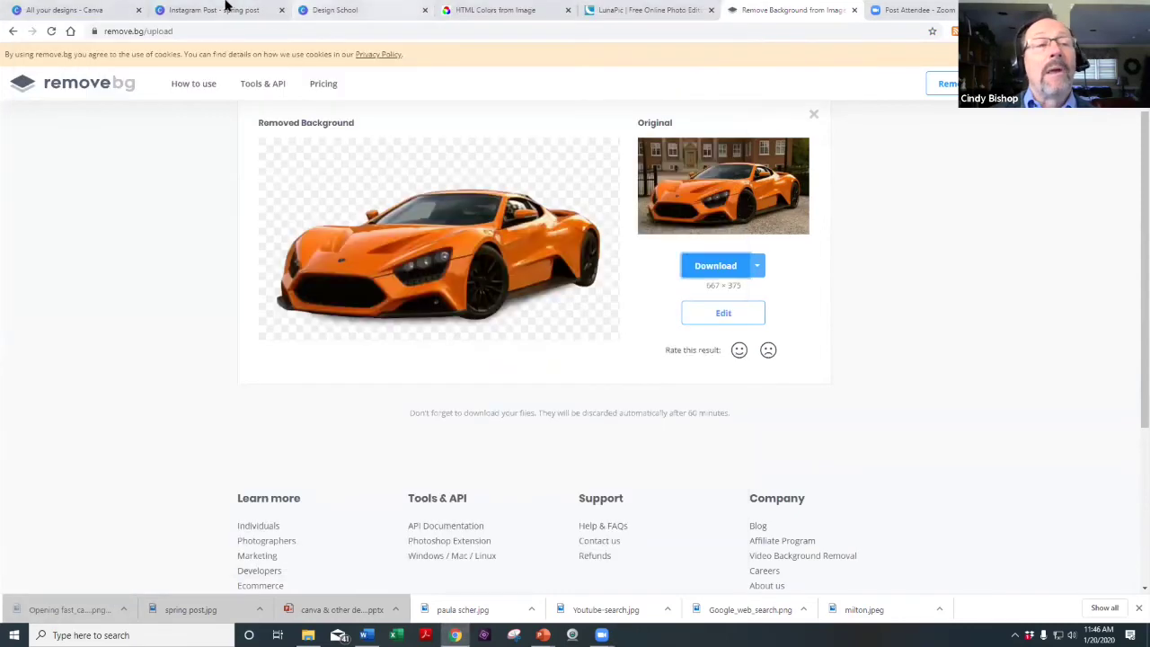
# Switch to the spring post design in Canva and upload fast_car-removebg-preview.png to its images.
pyautogui.click(214, 18)
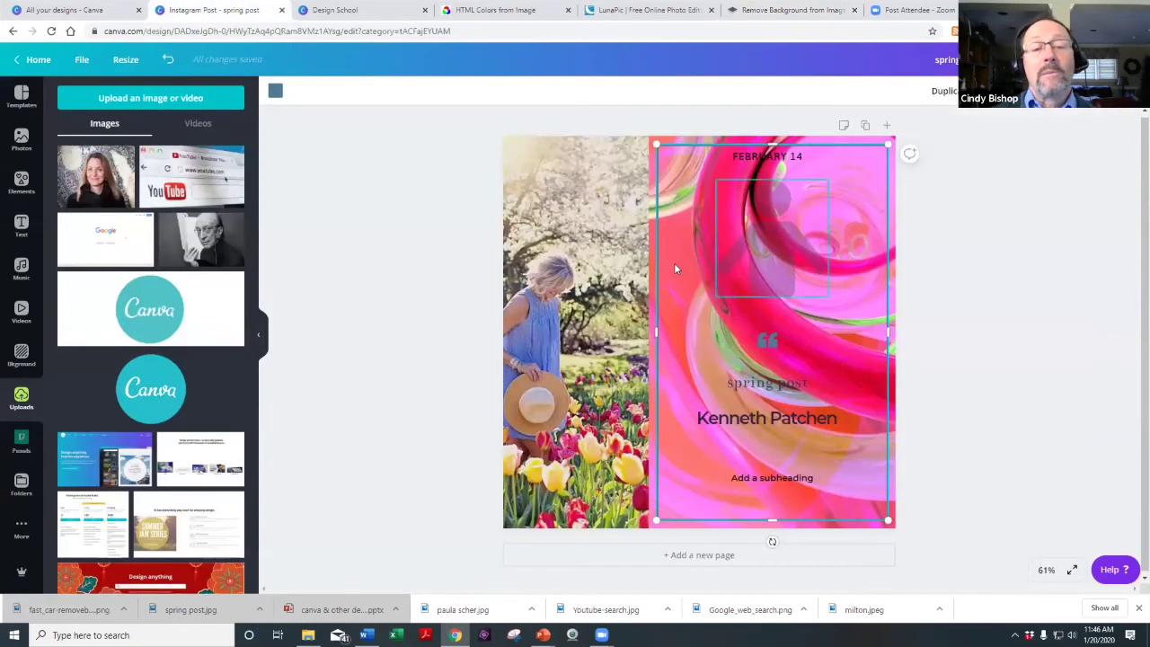
pyautogui.click(151, 99)
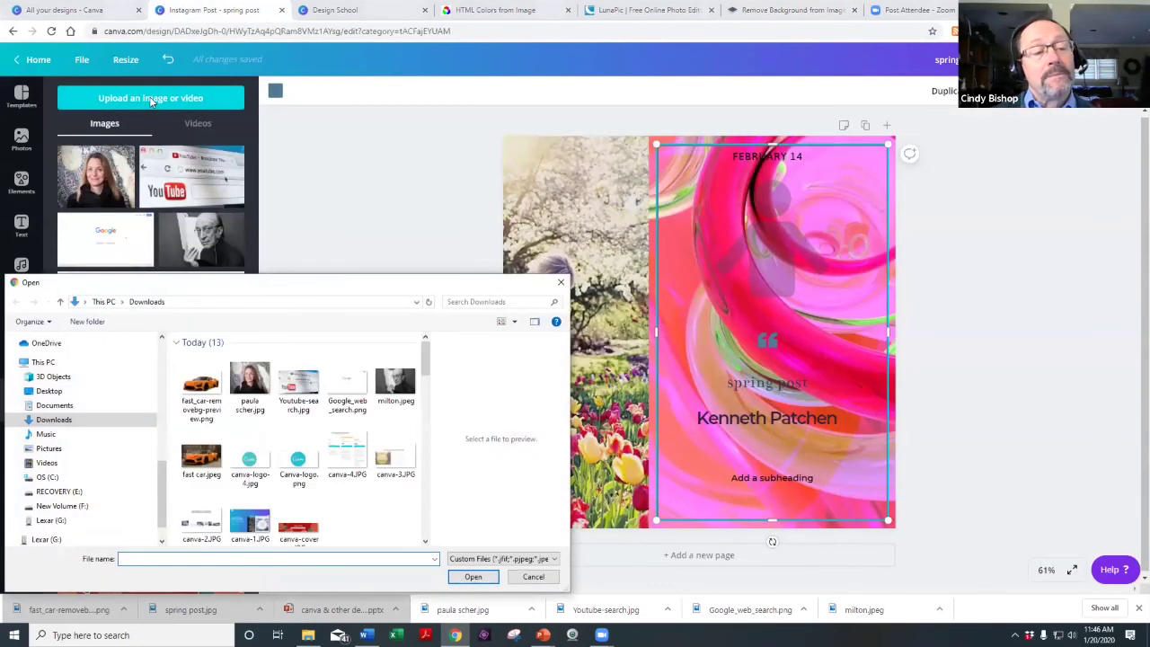
pyautogui.click(201, 385)
pyautogui.click(473, 577)
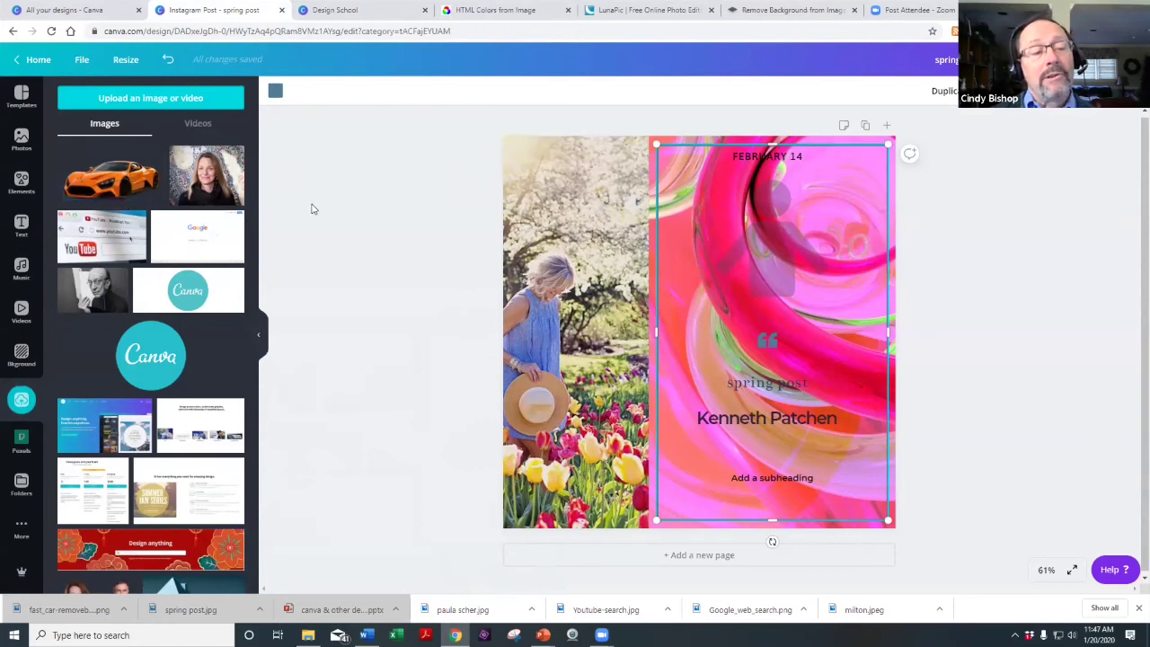
# Add the car cutout to the design, experiment with its rotation and size, and leave it nearly level over the pink panel's lower half.
pyautogui.click(110, 186)
pyautogui.moveTo(715, 287); pyautogui.dragTo(707, 274)
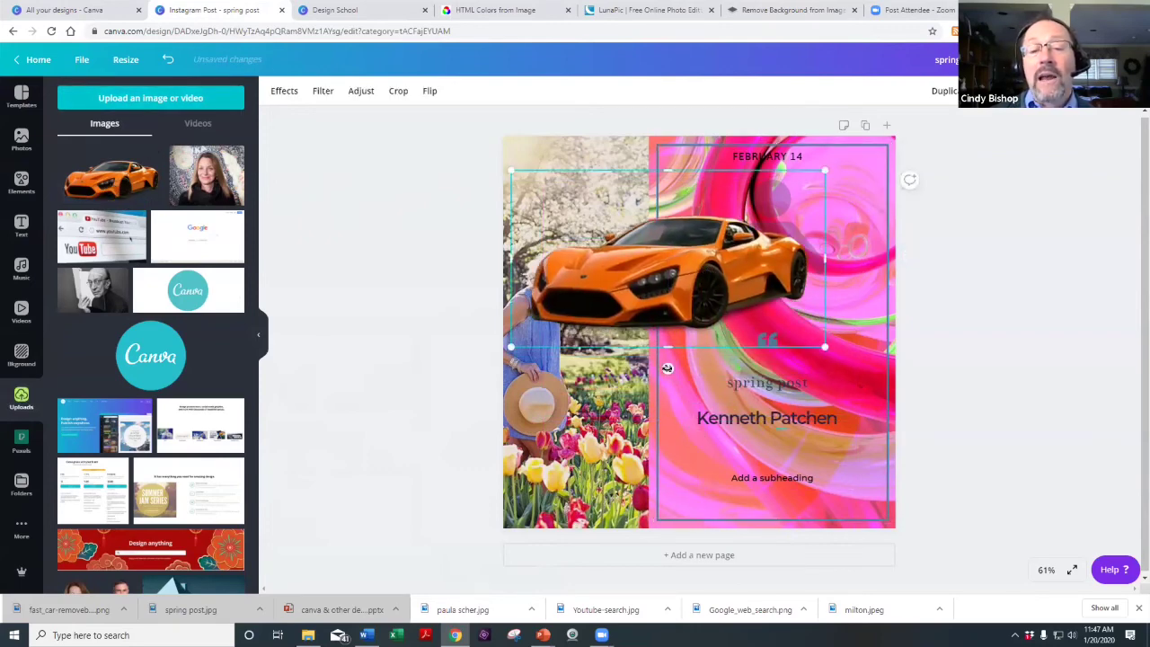
pyautogui.moveTo(666, 368); pyautogui.dragTo(600, 347)
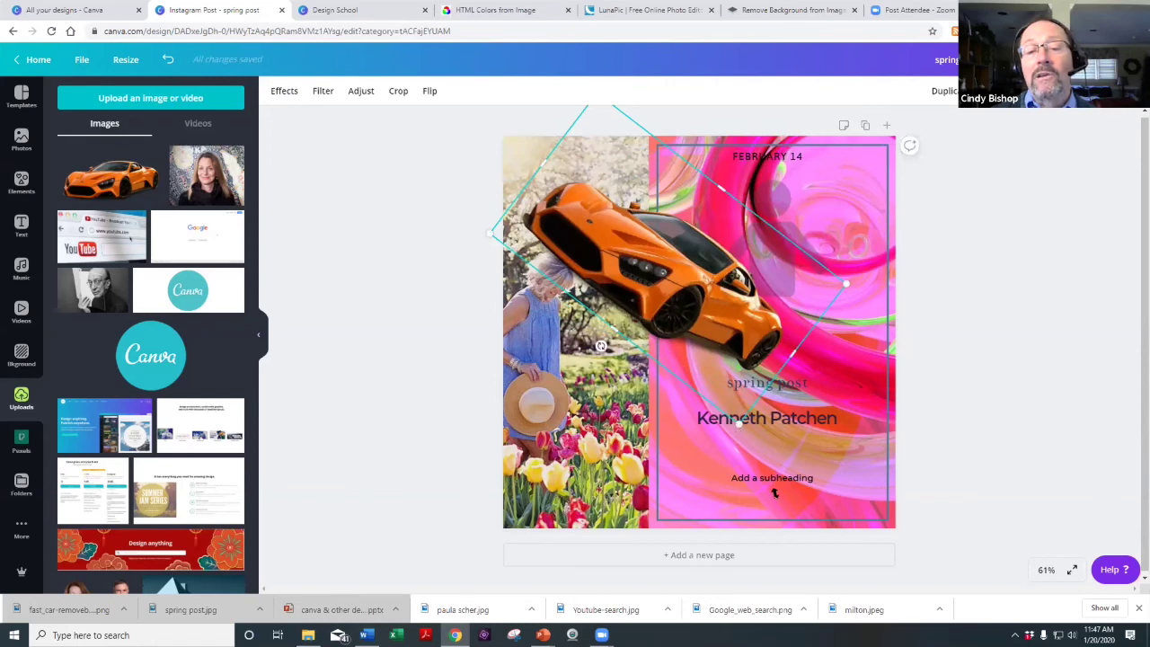
pyautogui.moveTo(774, 492); pyautogui.dragTo(807, 480)
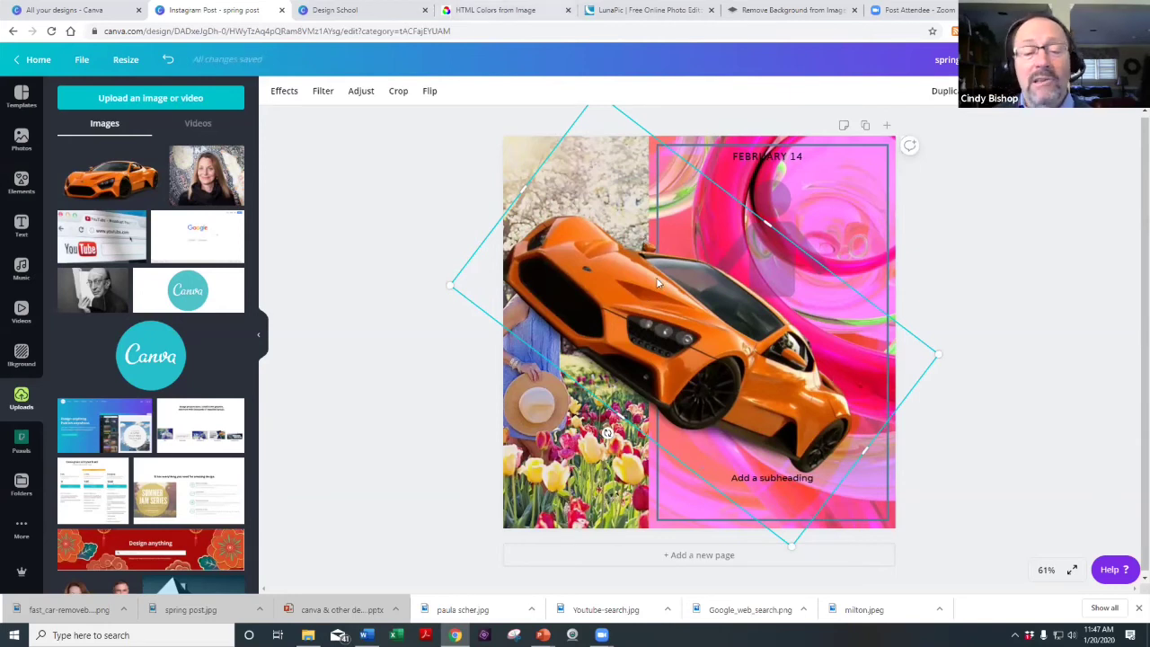
pyautogui.moveTo(607, 434); pyautogui.dragTo(690, 462)
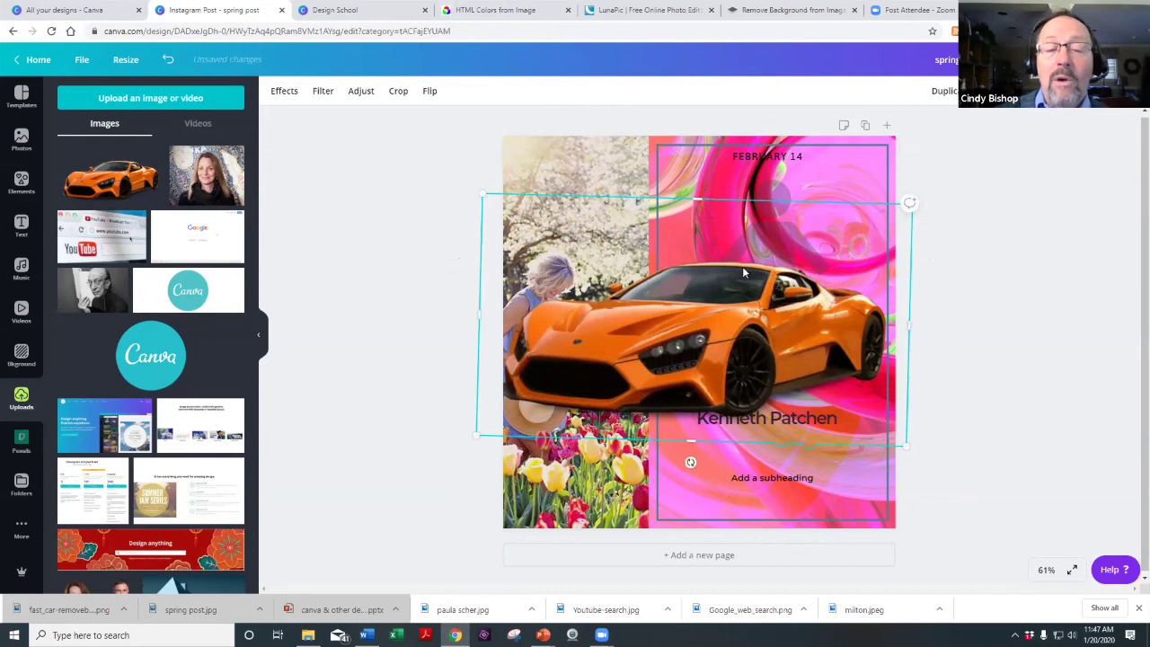
pyautogui.moveTo(483, 193); pyautogui.dragTo(621, 283)
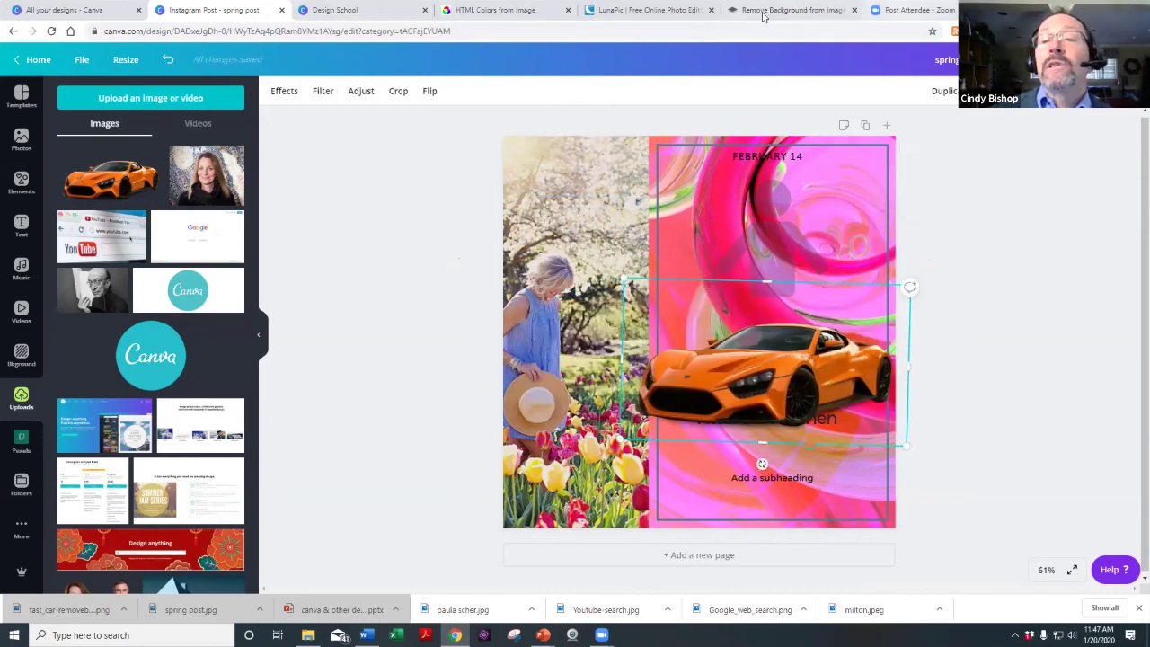
# Switch to the LunaPic site, look over its editing, drawing, border and filter options, and upload the car cutout PNG.
pyautogui.click(623, 13)
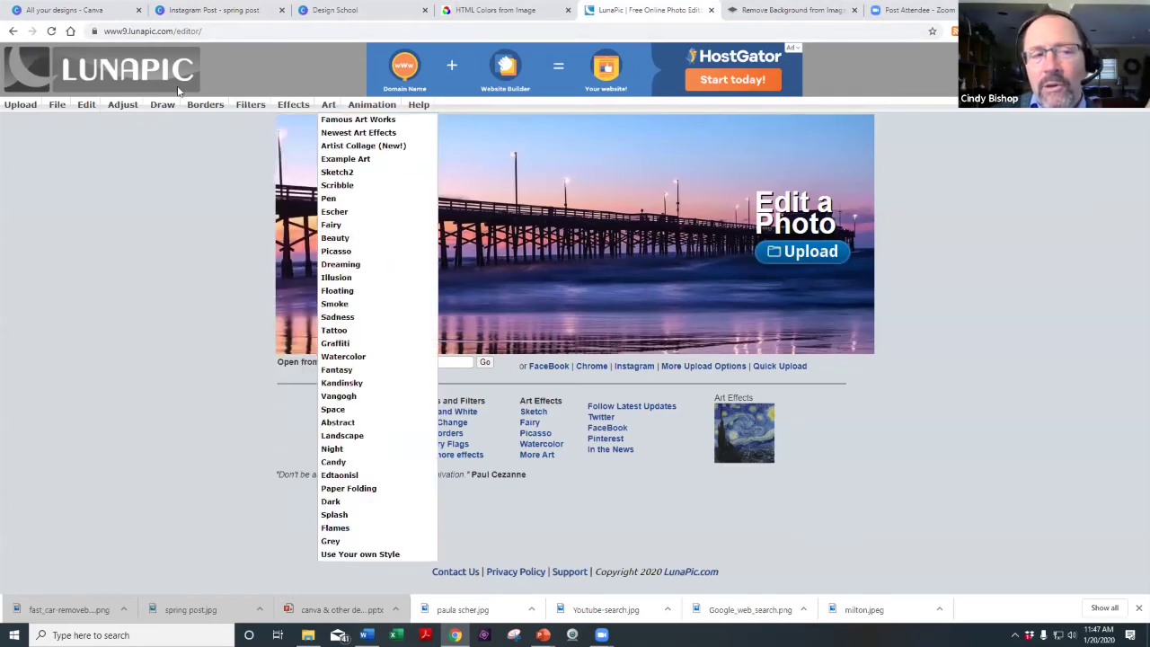
pyautogui.moveTo(54, 106)
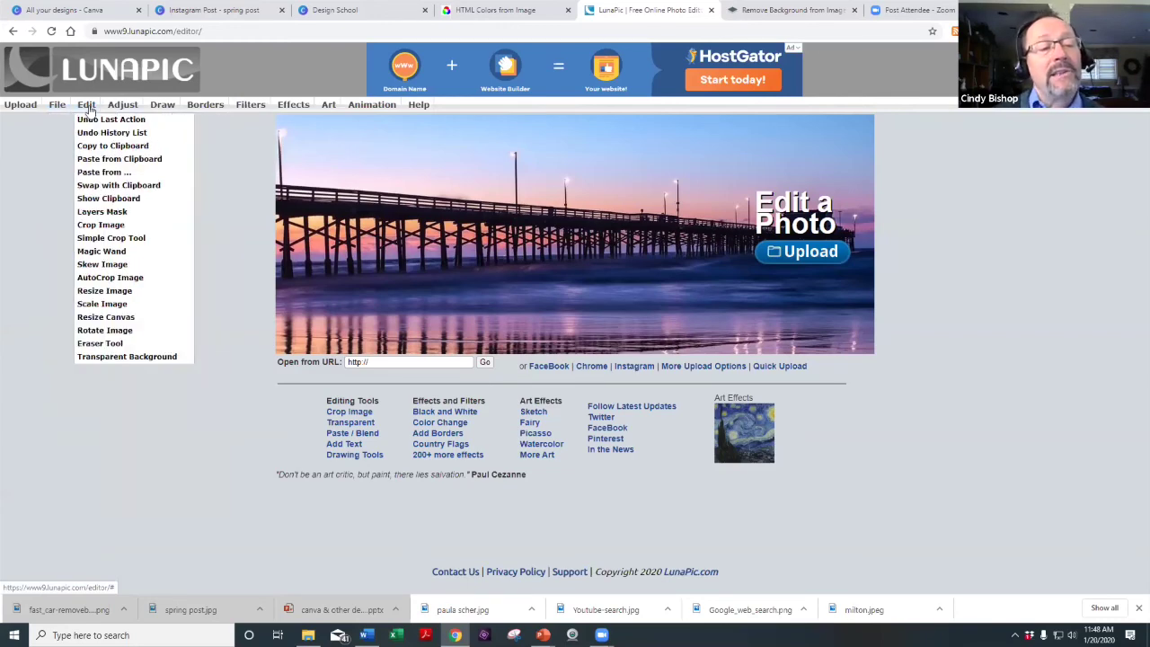
pyautogui.moveTo(164, 107)
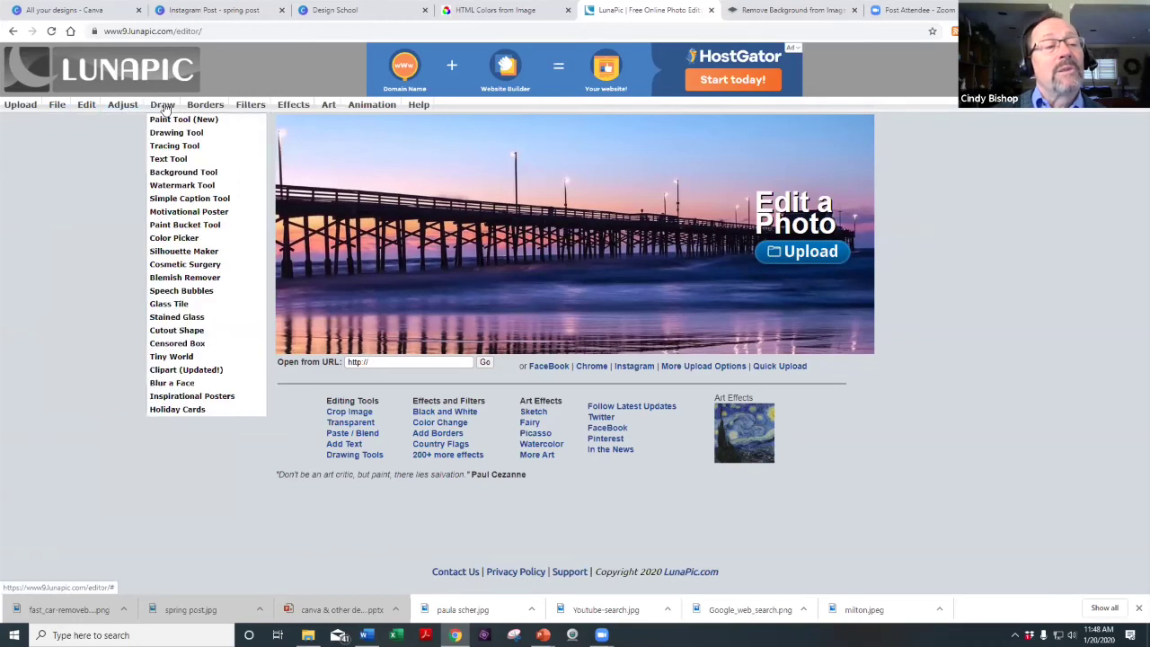
pyautogui.moveTo(198, 107)
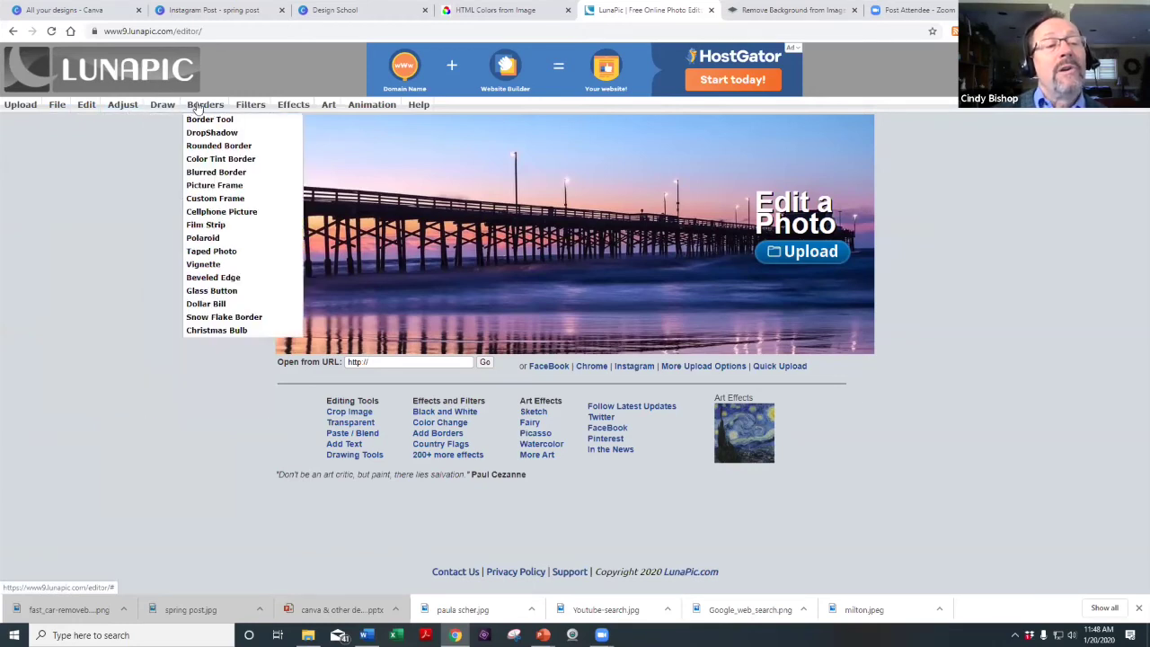
pyautogui.moveTo(250, 108)
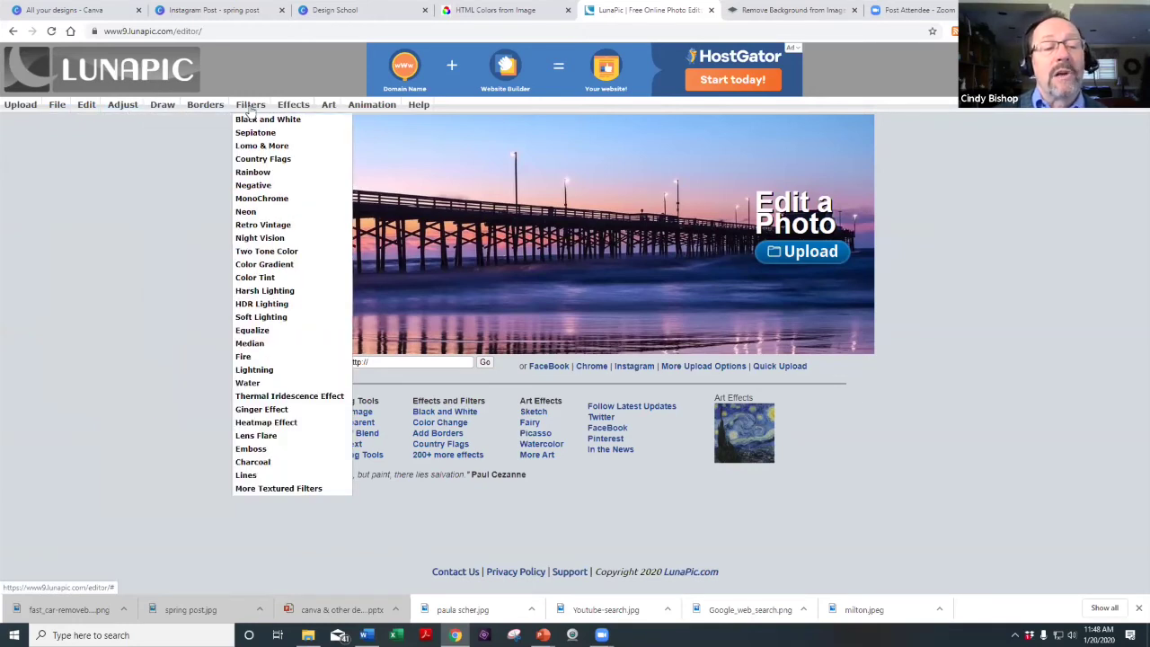
pyautogui.click(20, 104)
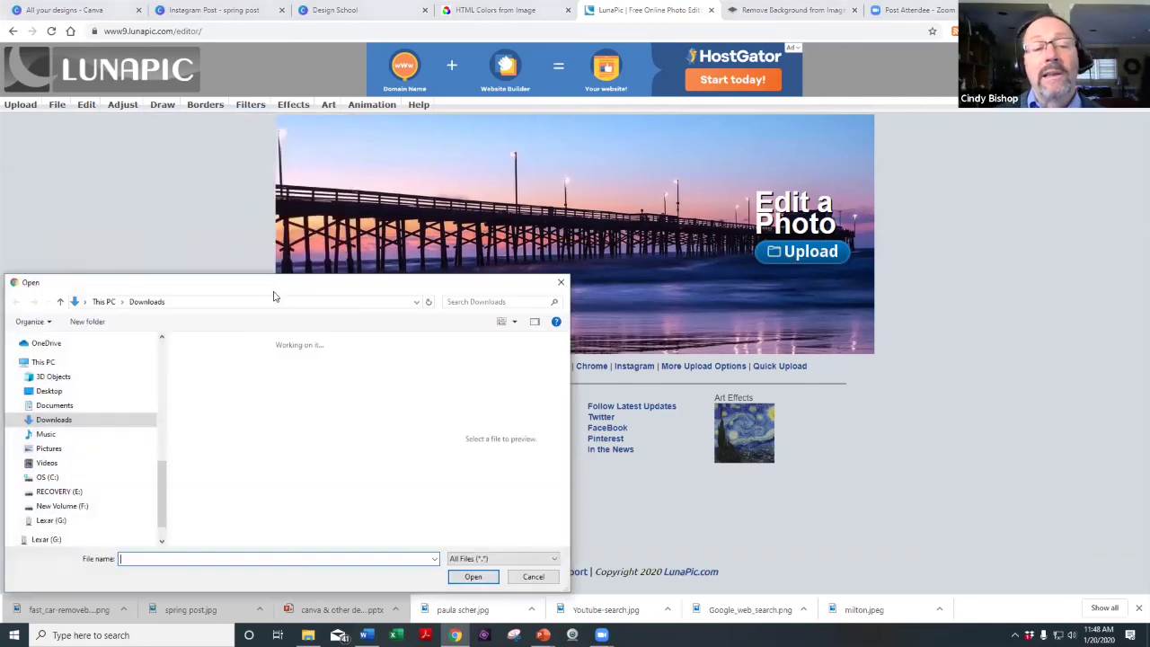
pyautogui.click(472, 575)
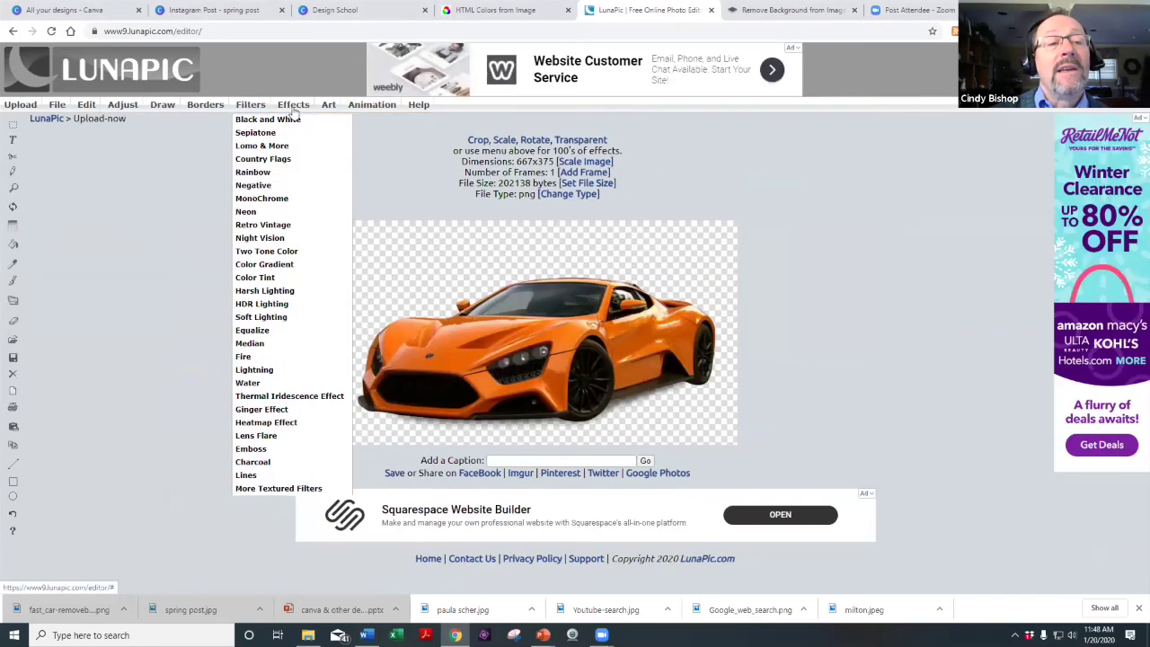
# Apply the Warhol Effect x 9 to the car image and undo it.
pyautogui.moveTo(293, 104)
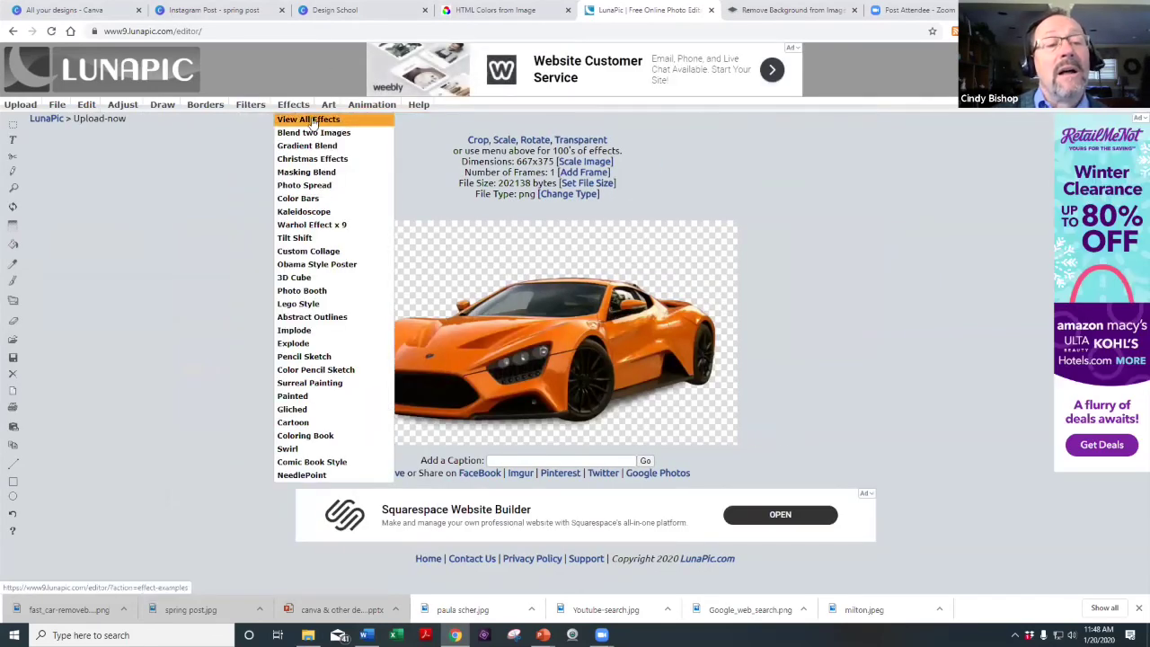
pyautogui.click(313, 228)
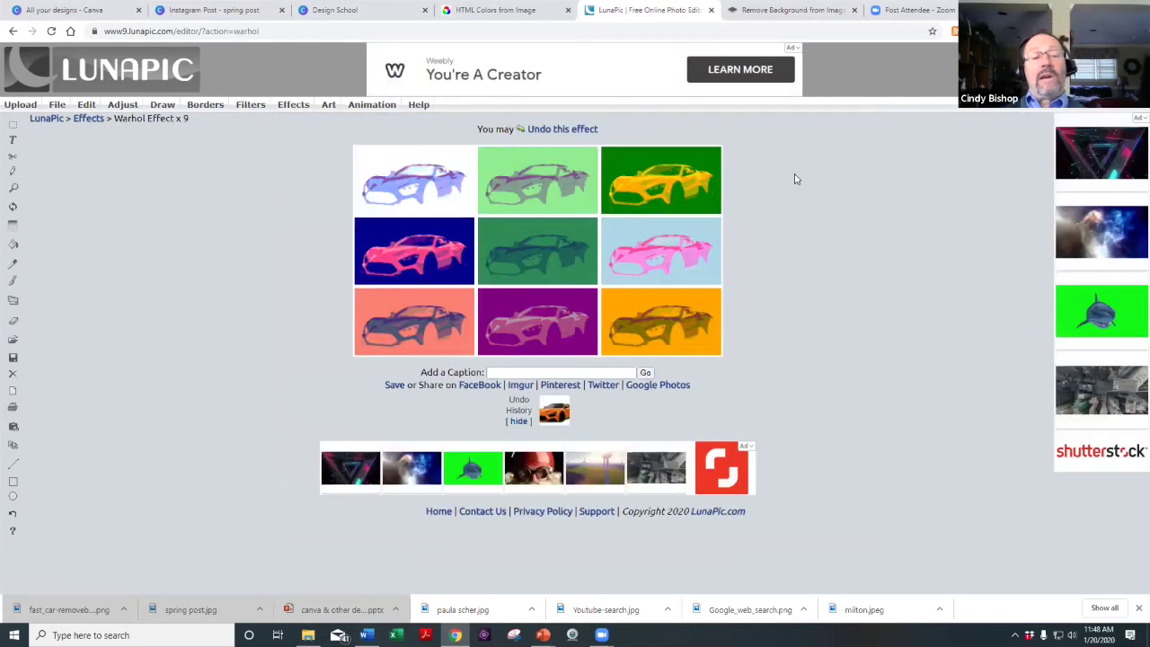
pyautogui.click(575, 129)
# Apply the Pencil Sketch effect to the car image and add the Neon filter on top.
pyautogui.moveTo(296, 106)
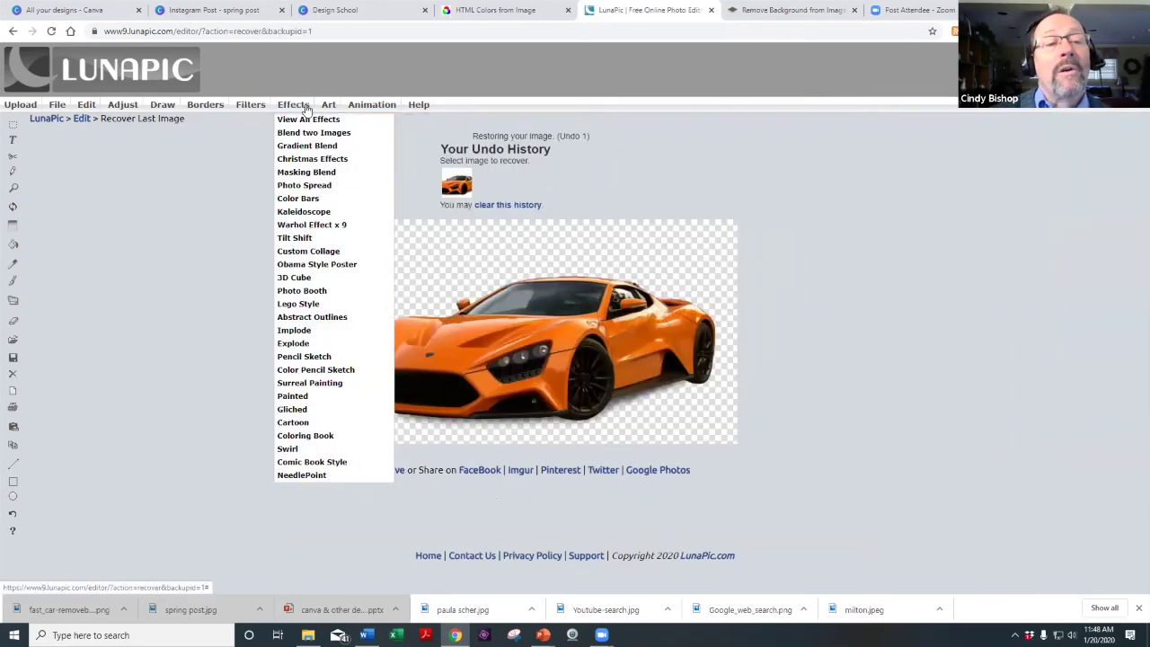
pyautogui.click(301, 358)
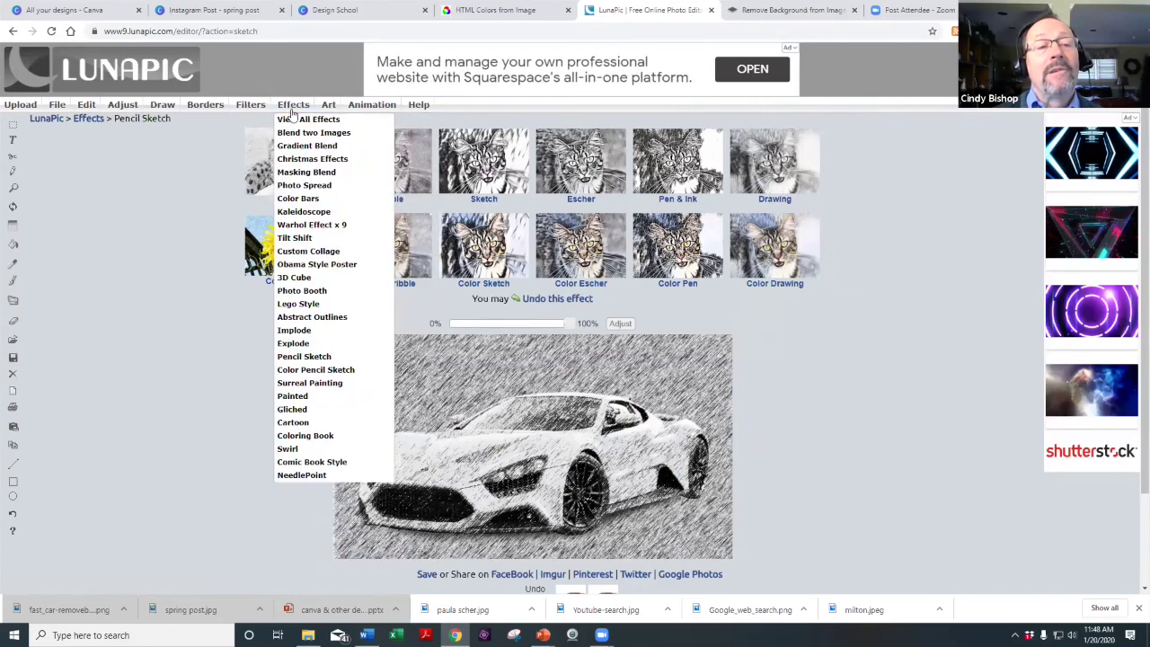
pyautogui.moveTo(250, 107)
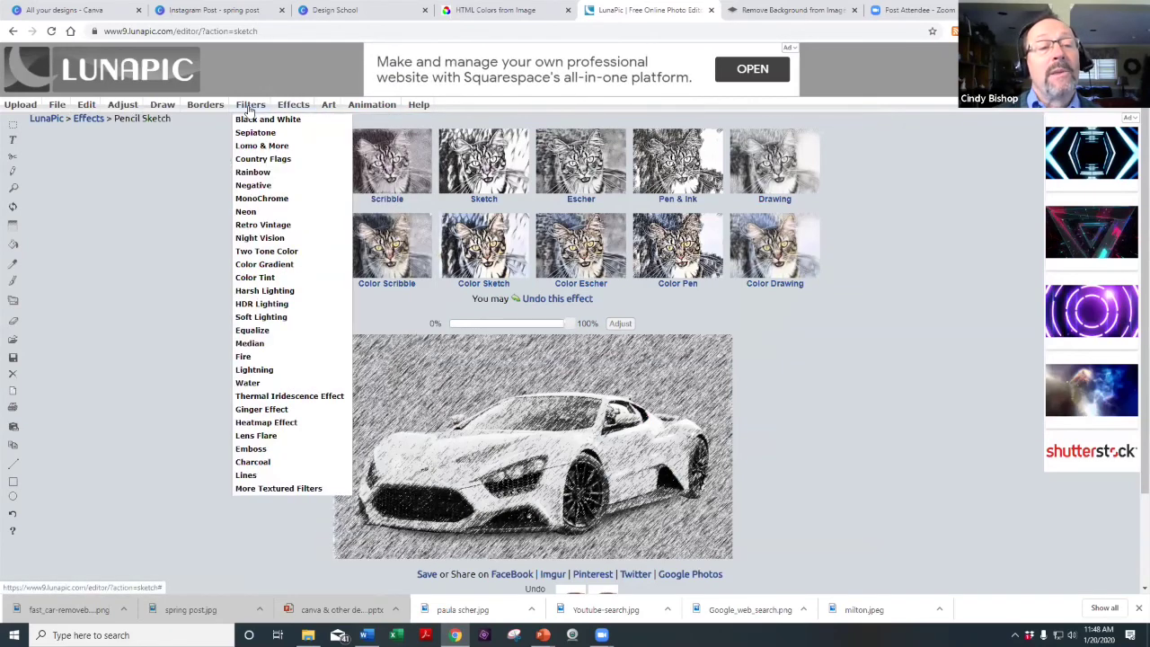
pyautogui.click(244, 214)
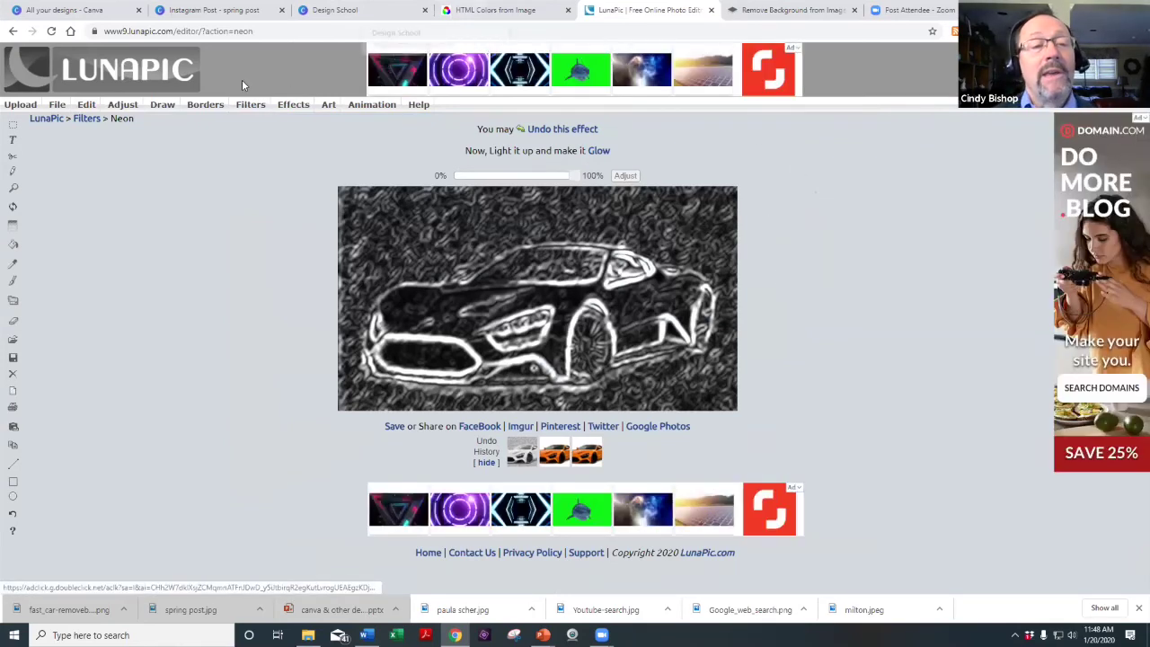
# Switch to PowerPoint.
pyautogui.moveTo(250, 110)
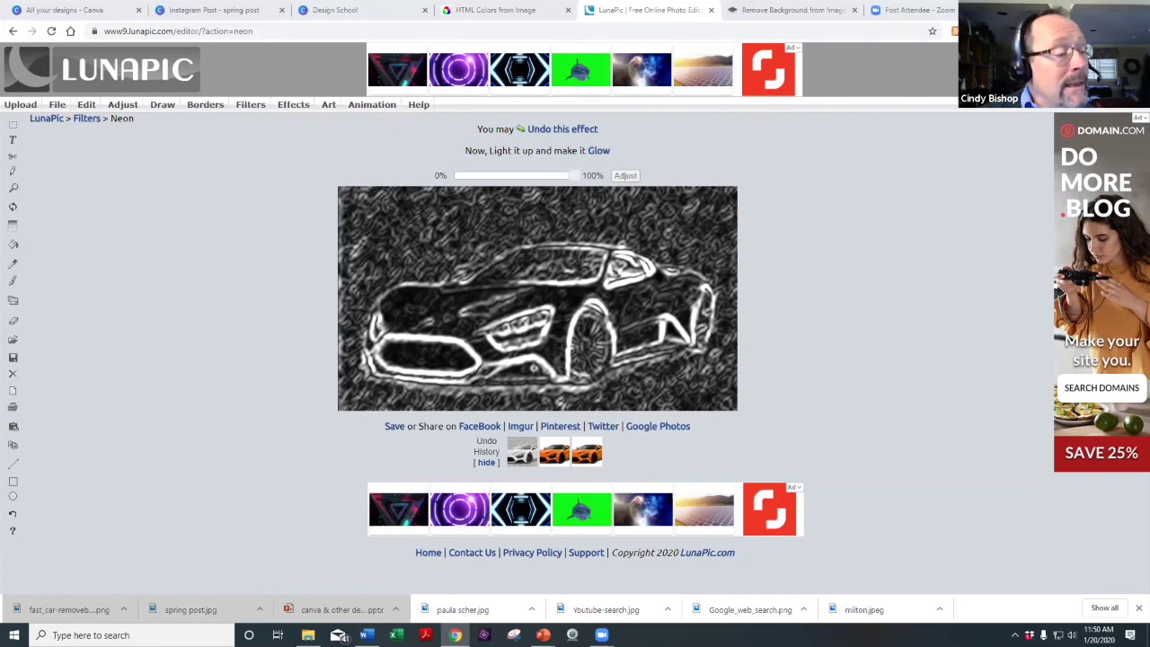
pyautogui.click(543, 634)
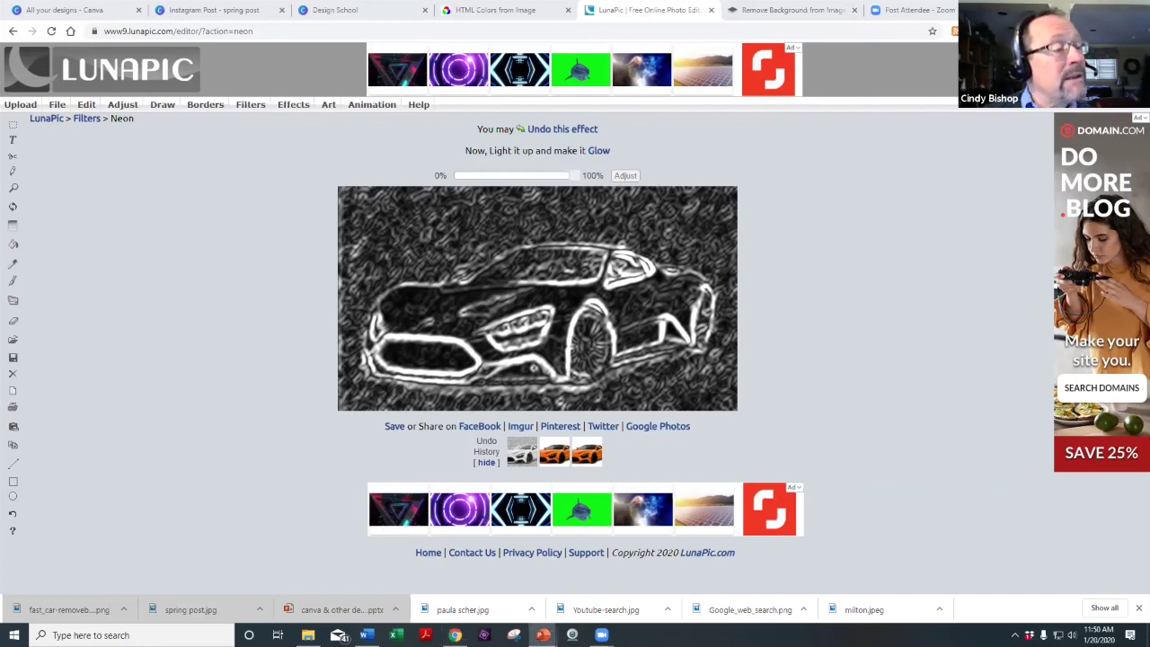